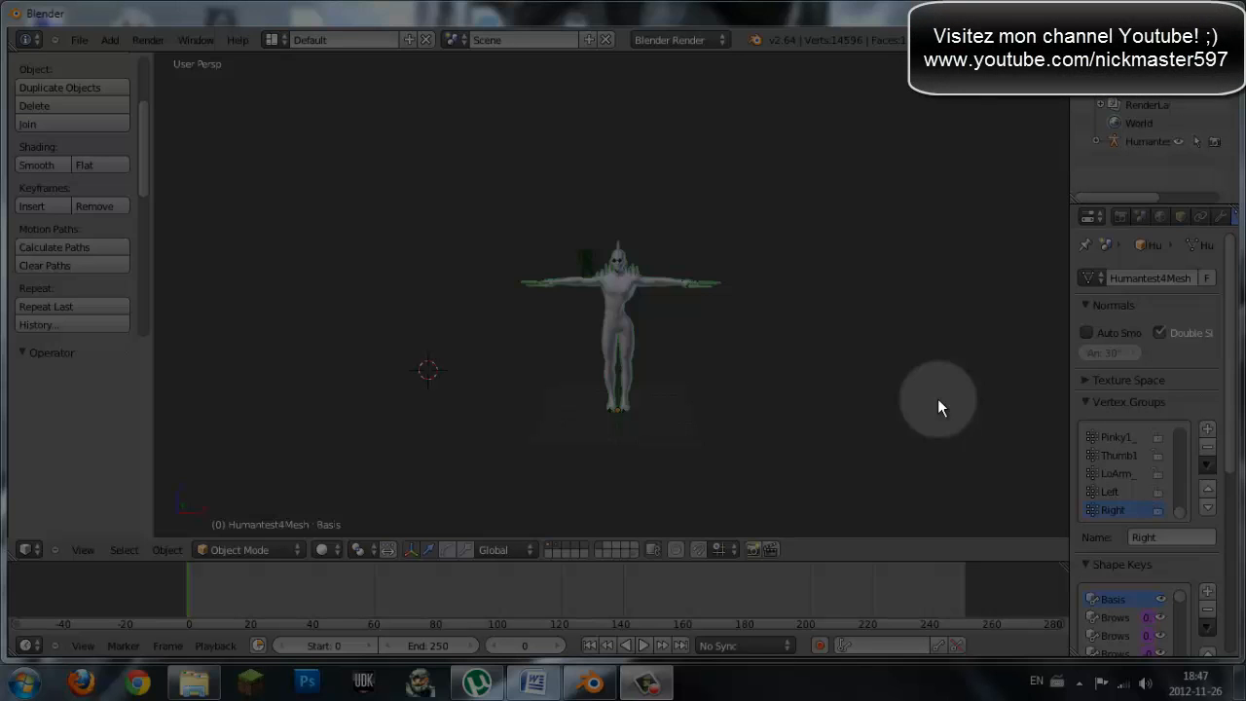
- Select all objects in the scene, including the humanoid character mesh, and delete them
middle_click_drag(692, 315, 726, 353)
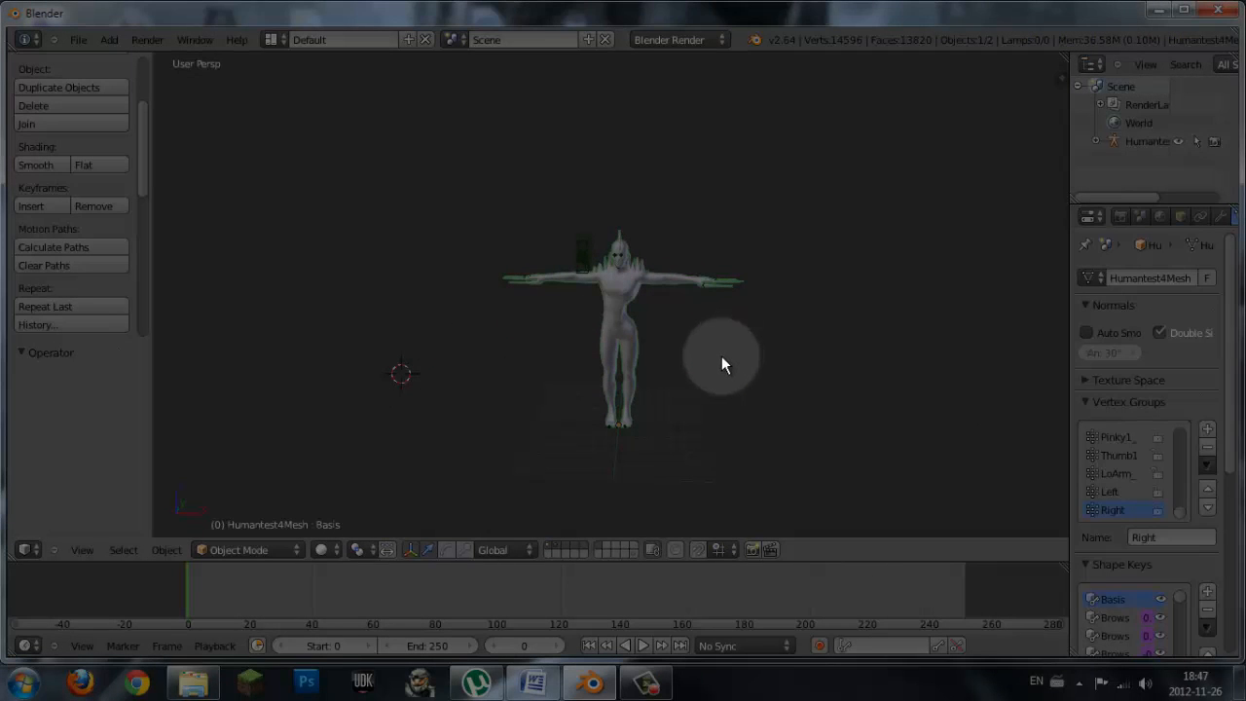
key("a")
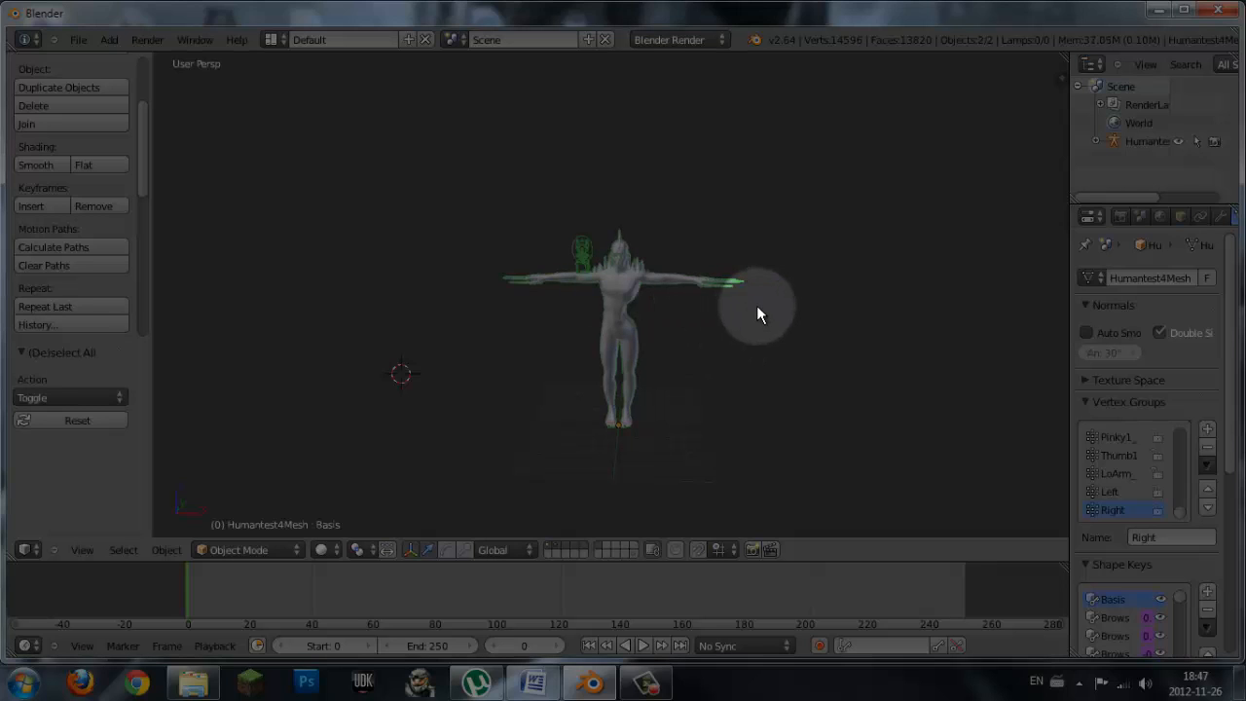
key("x")
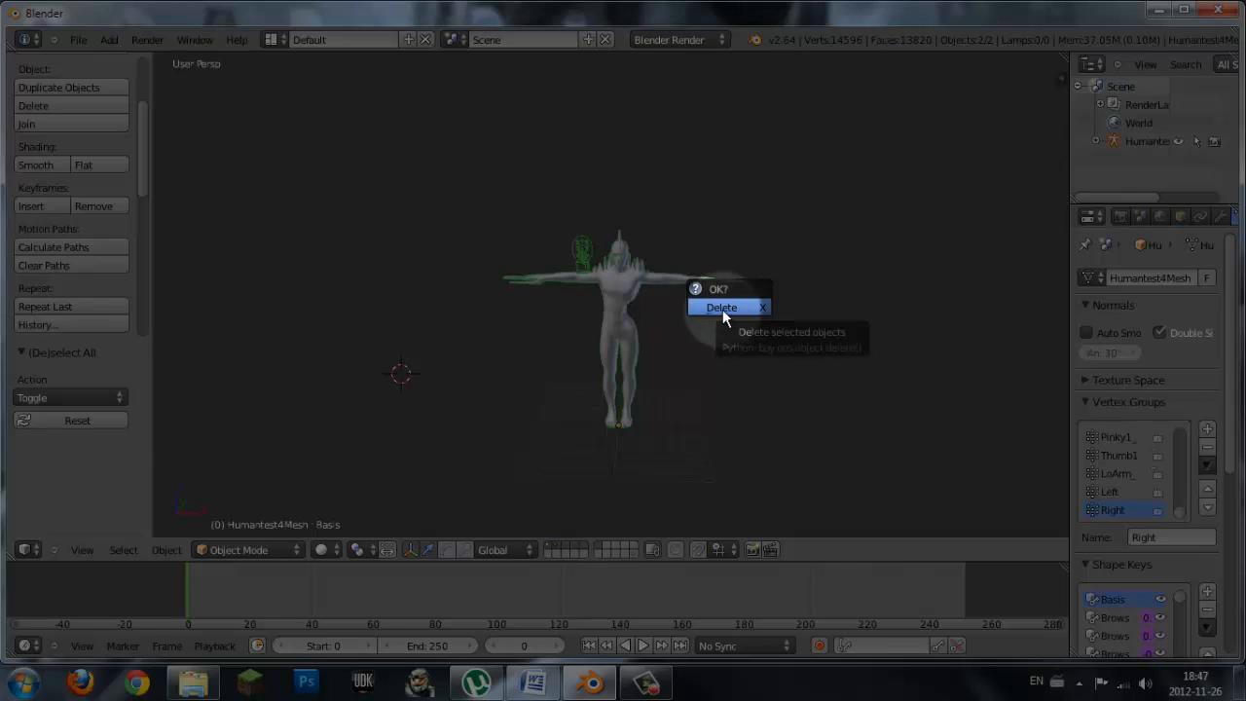
left_click(733, 306)
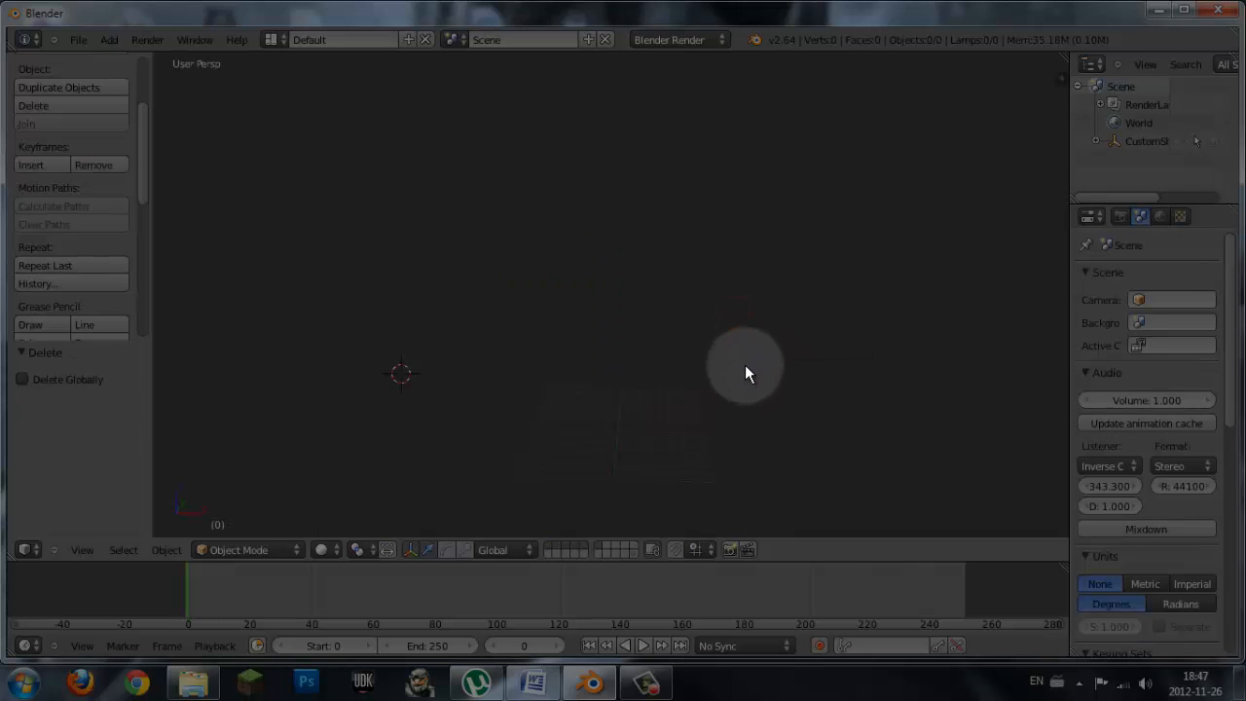
- Reset the 3D cursor to the world origin and start the Screencast Keys display
left_click(492, 304)
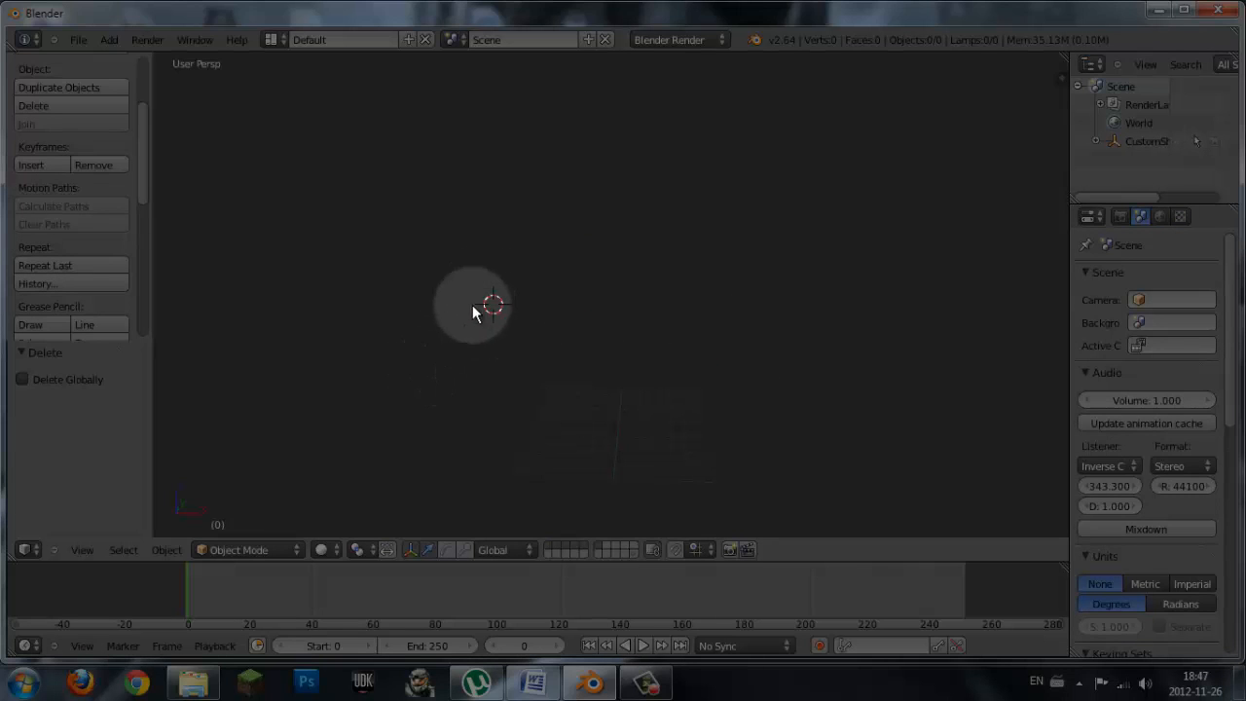
key("shift+c")
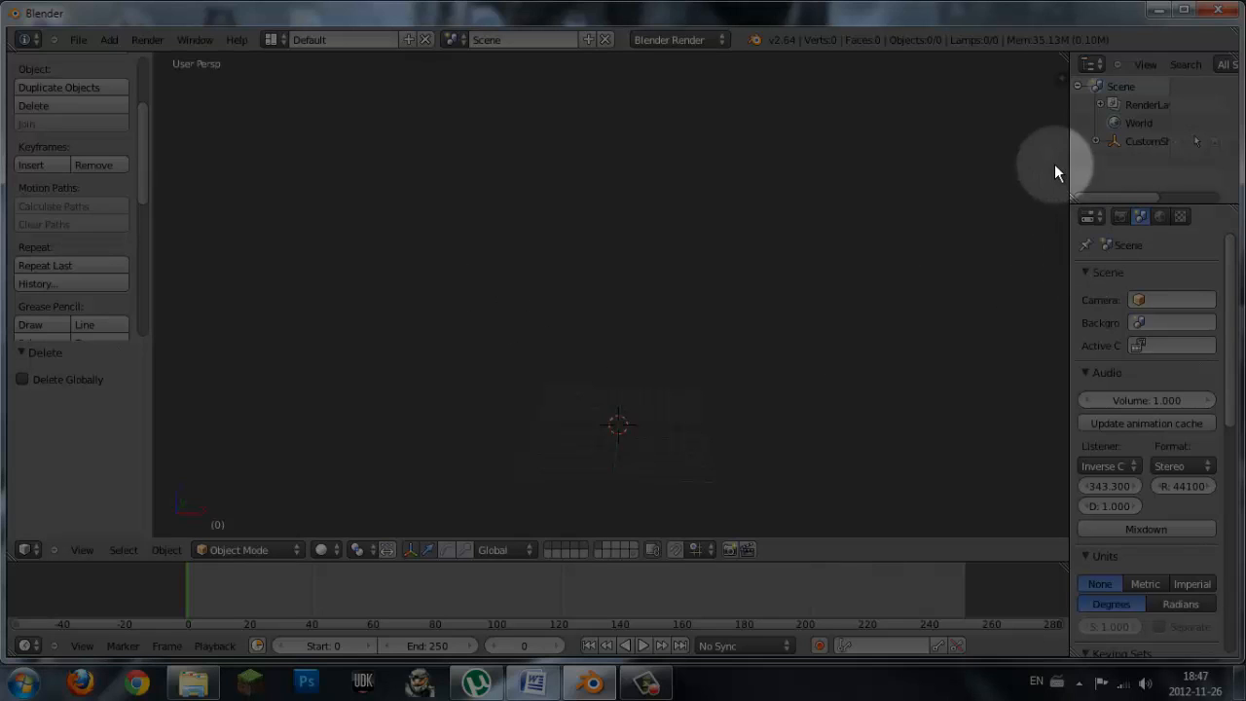
key("n")
left_click(986, 399)
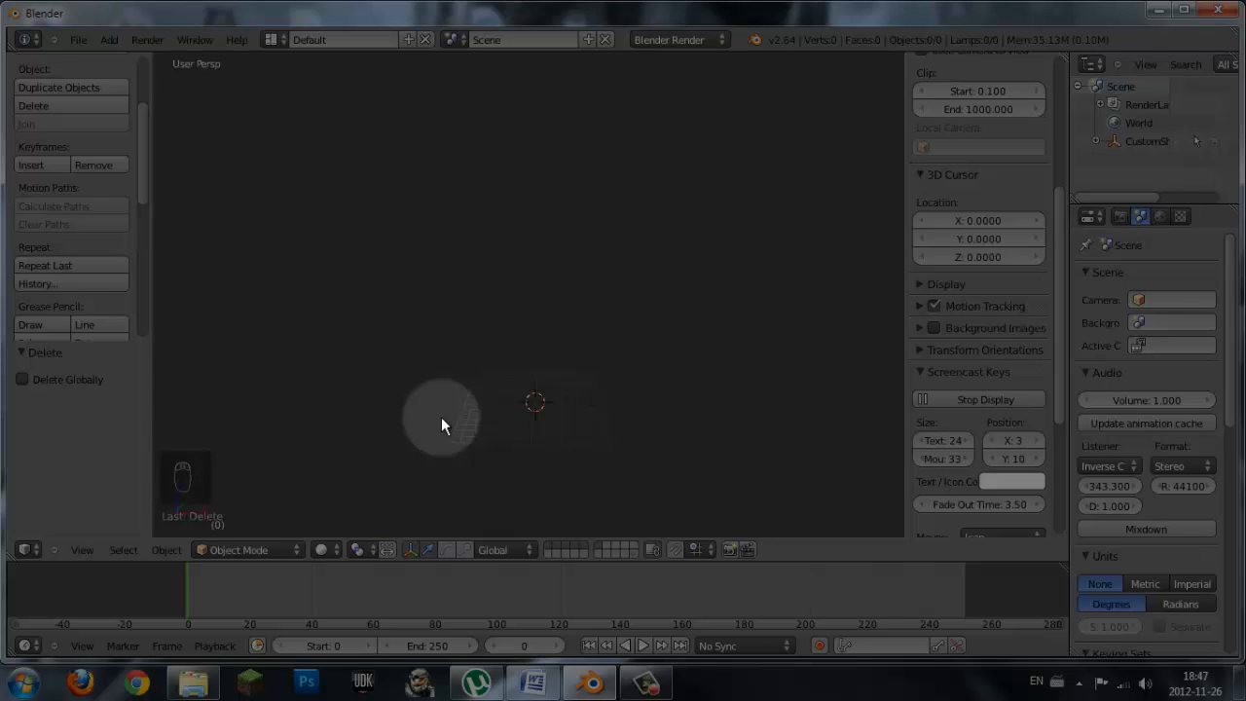
key("n")
key("n")
key("n")
key("n")
key("n")
key("n")
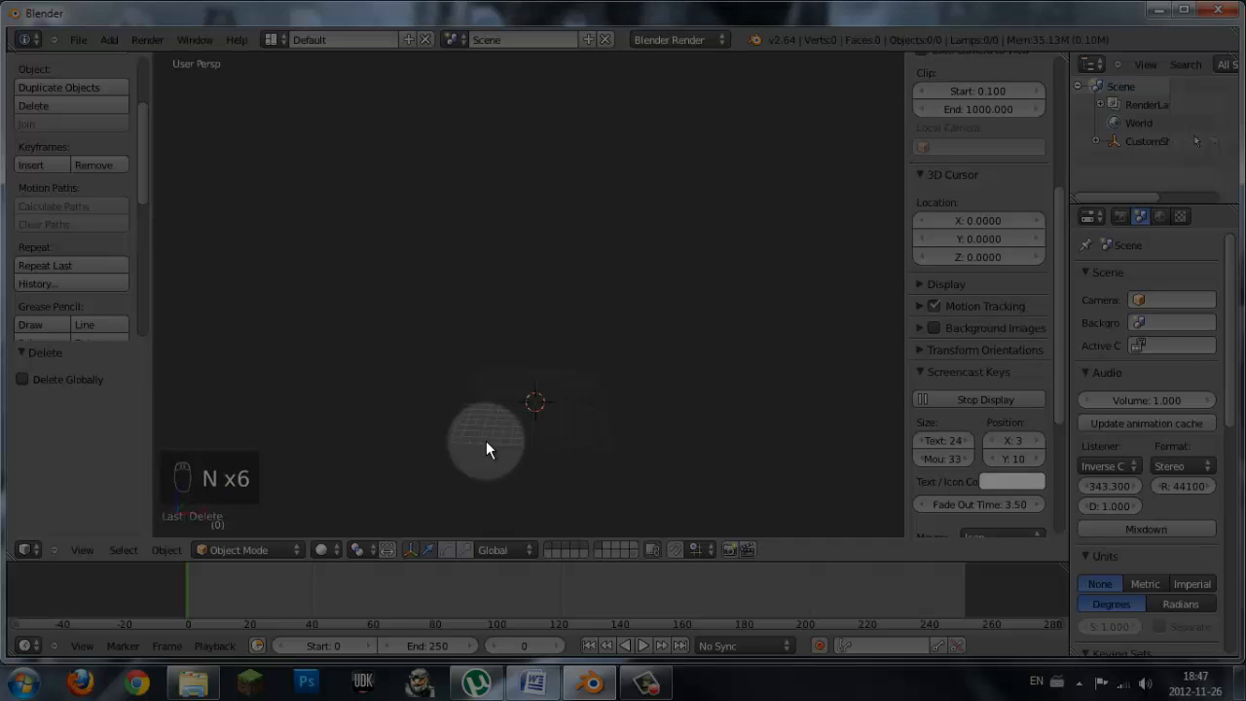
- Place the 3D cursor off-centre, return it to the world origin, and hide the view properties
left_click(437, 455)
key("shift+c")
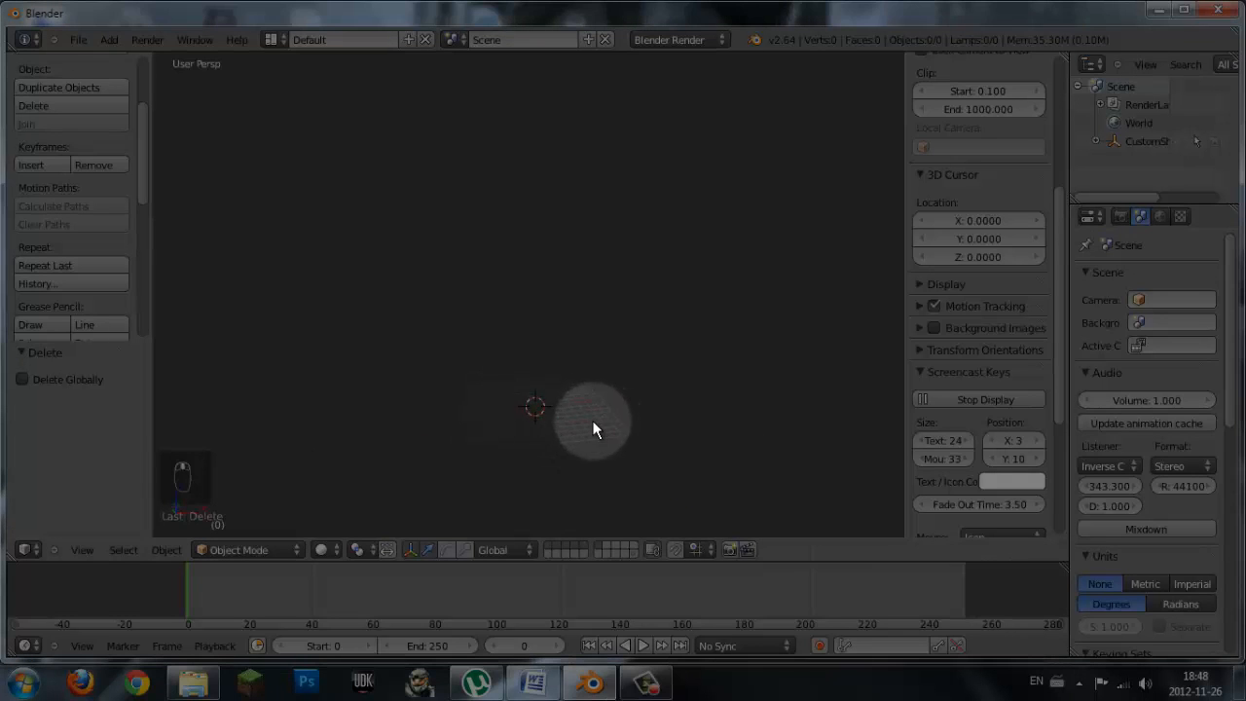
key("n")
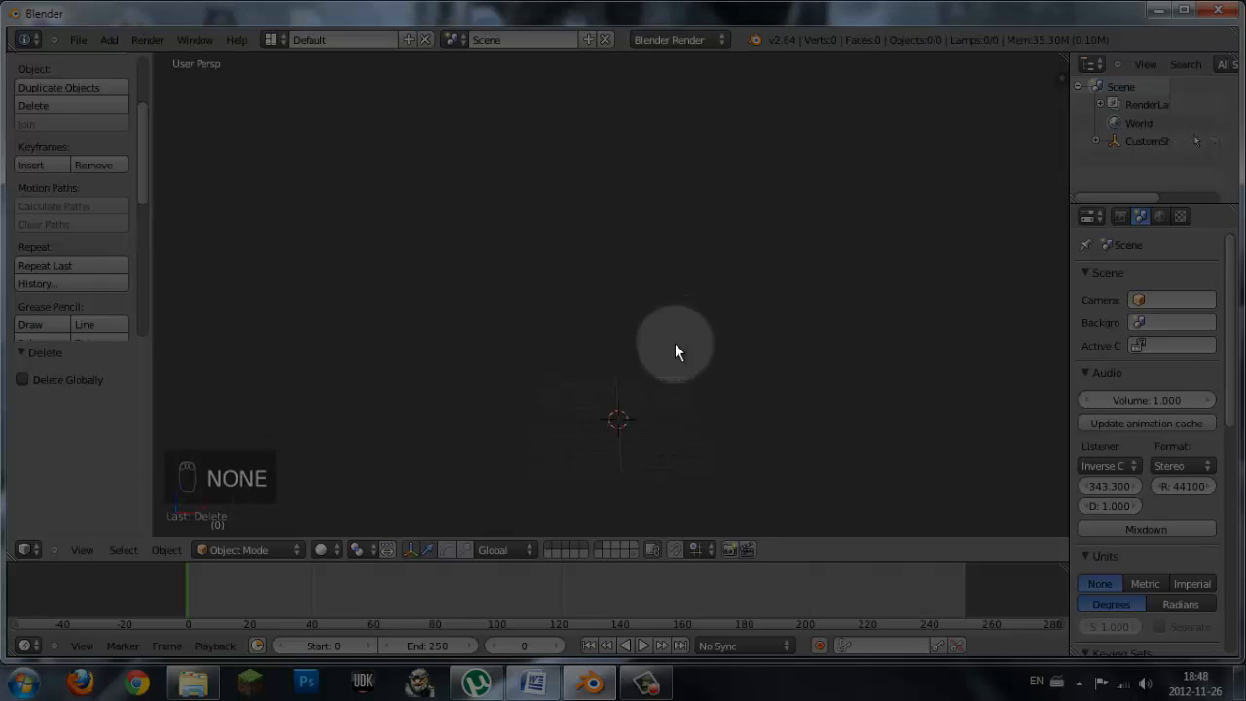
- Switch to the right orthographic view and add a cube mesh at the world origin
key("KP_3")
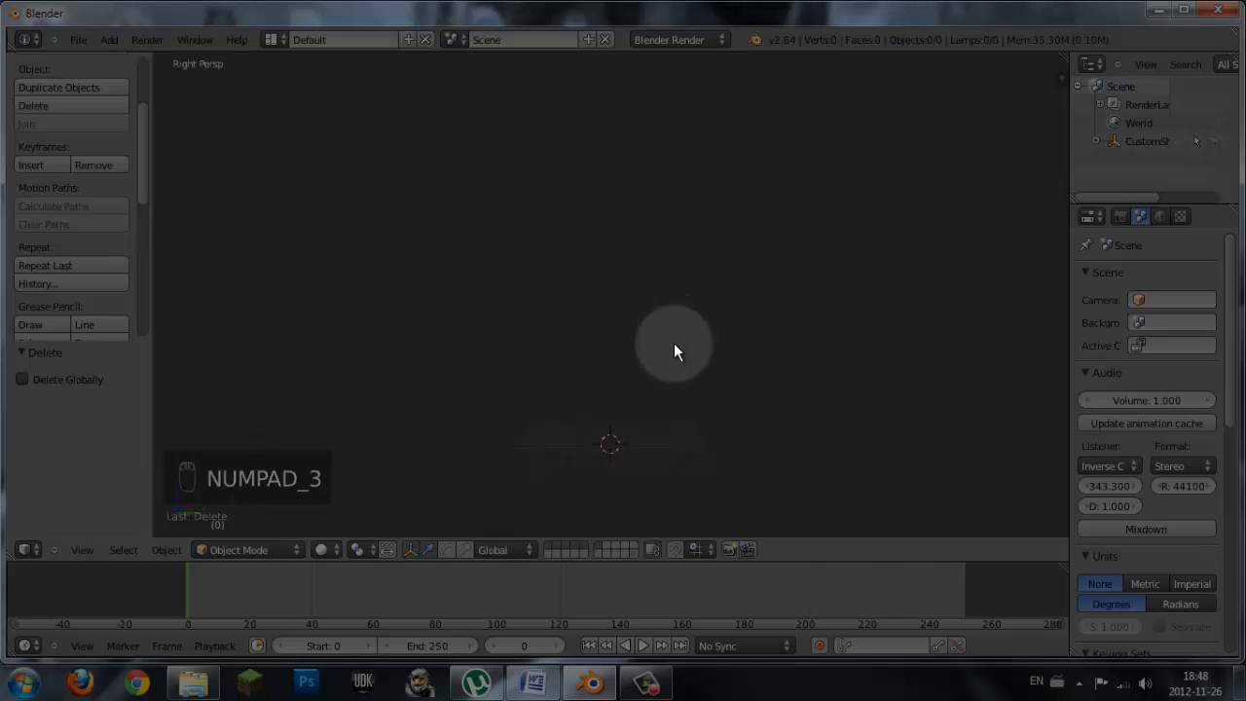
key("KP_5")
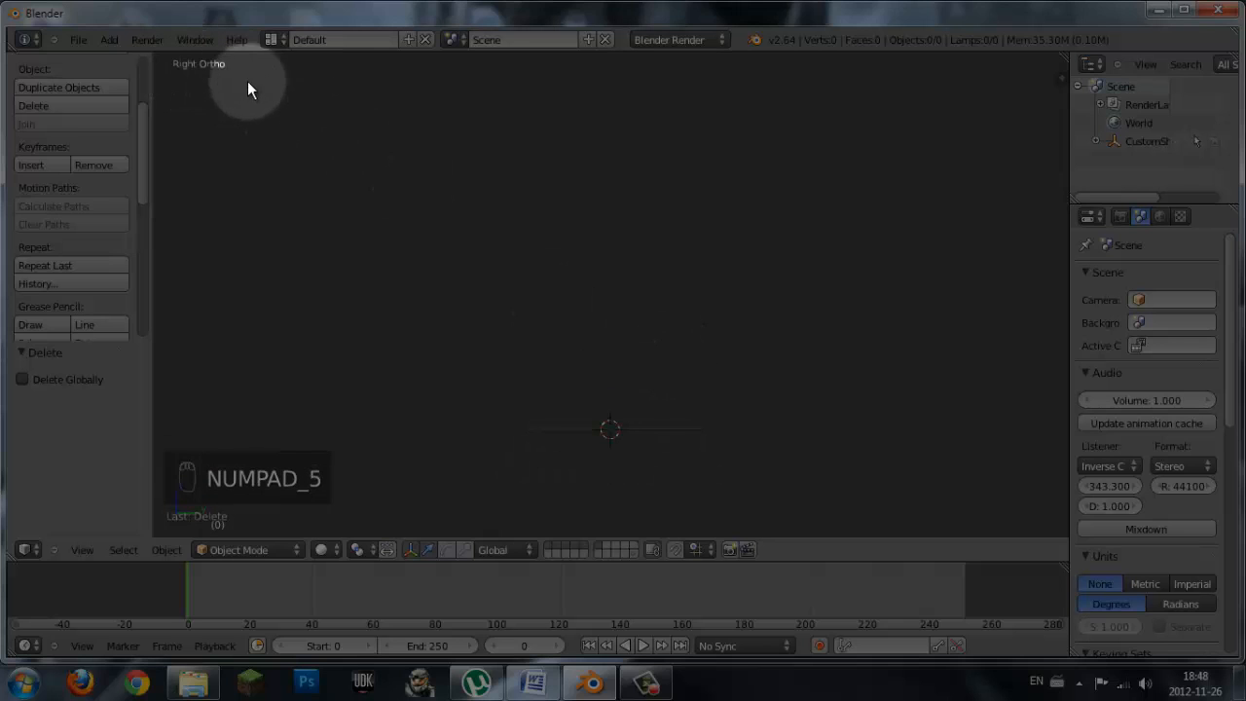
key("KP_3")
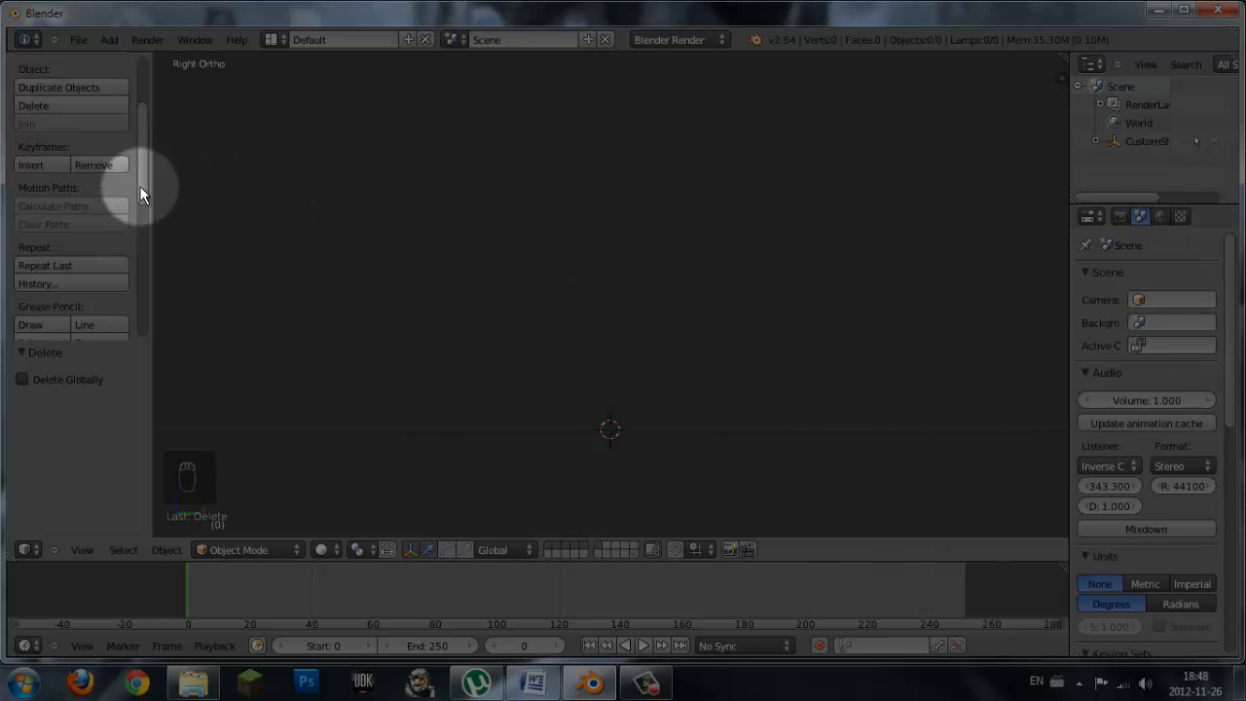
mouse_move(144, 120)
left_mouse_down()
mouse_move(142, 154)
mouse_move(145, 106)
left_mouse_up()
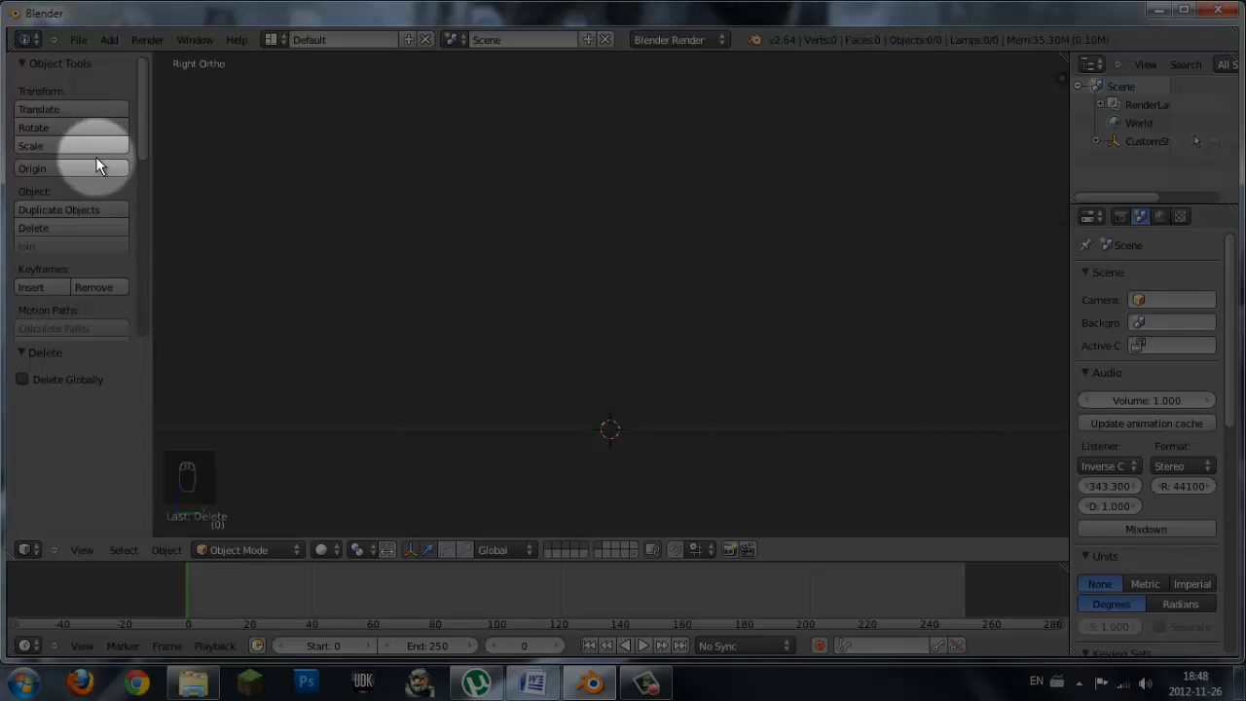
mouse_move(1114, 197)
left_mouse_down()
mouse_move(1158, 197)
mouse_move(1108, 195)
left_mouse_up()
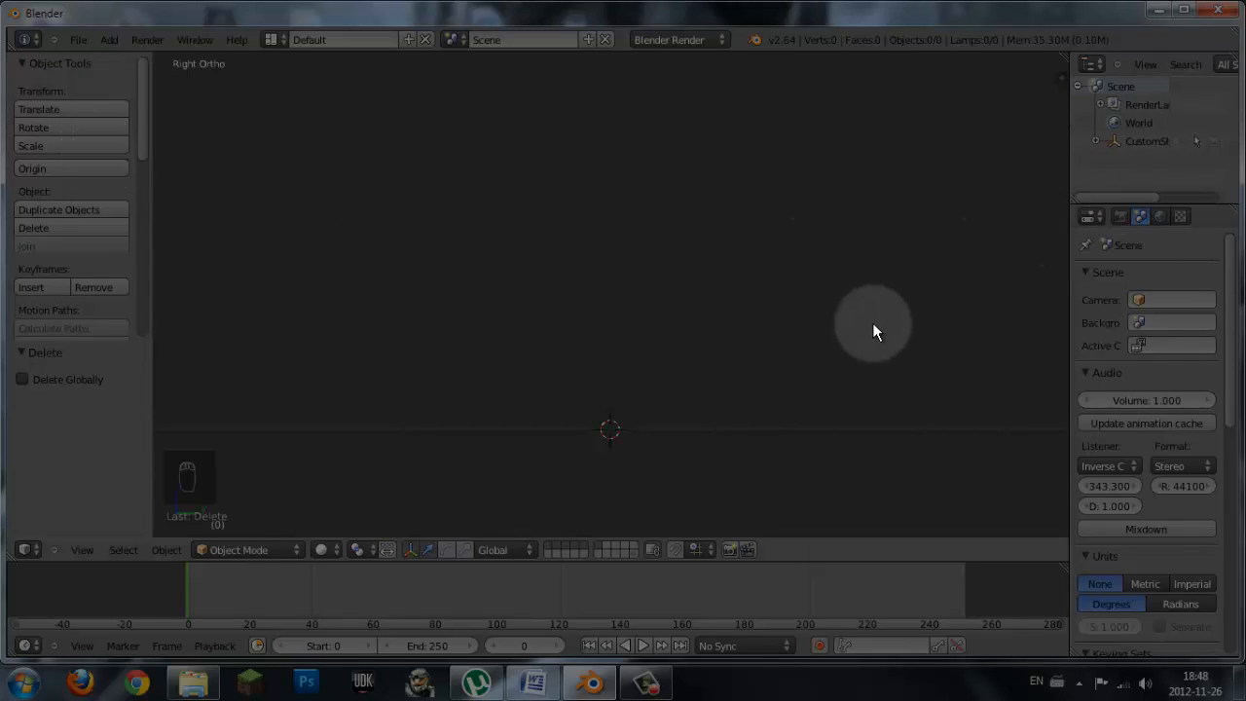
left_click(110, 40)
mouse_move(123, 58)
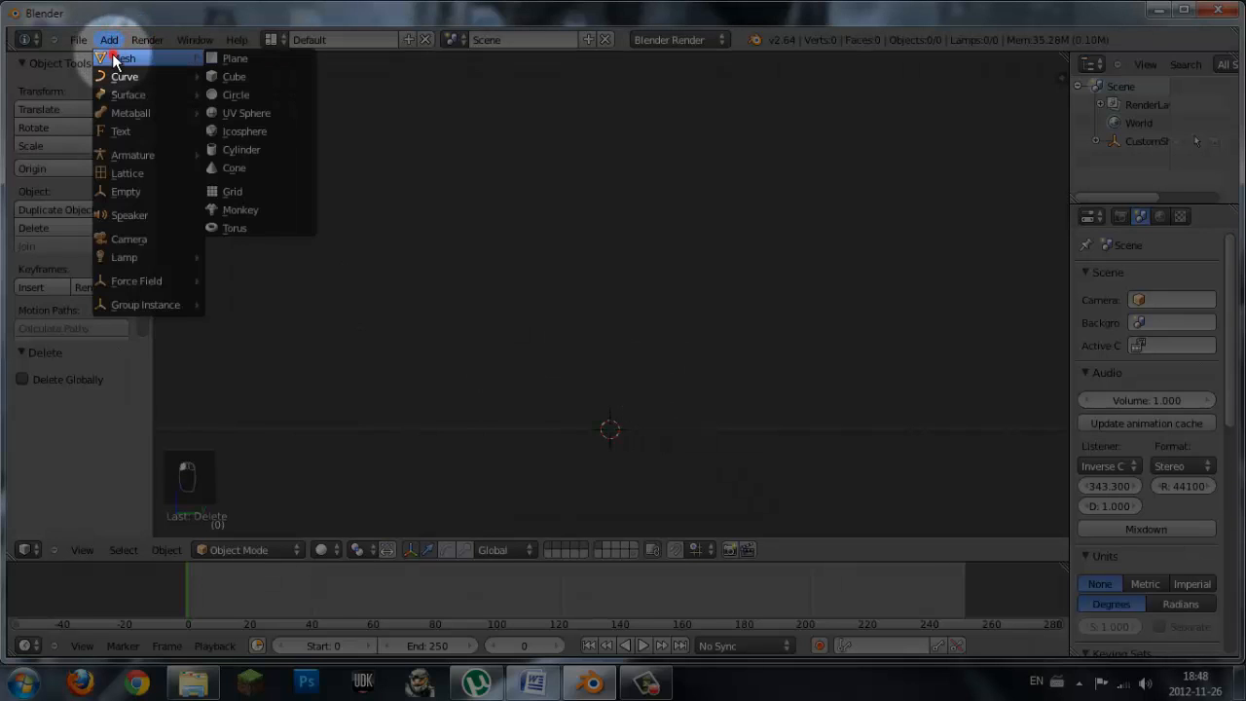
left_click(241, 76)
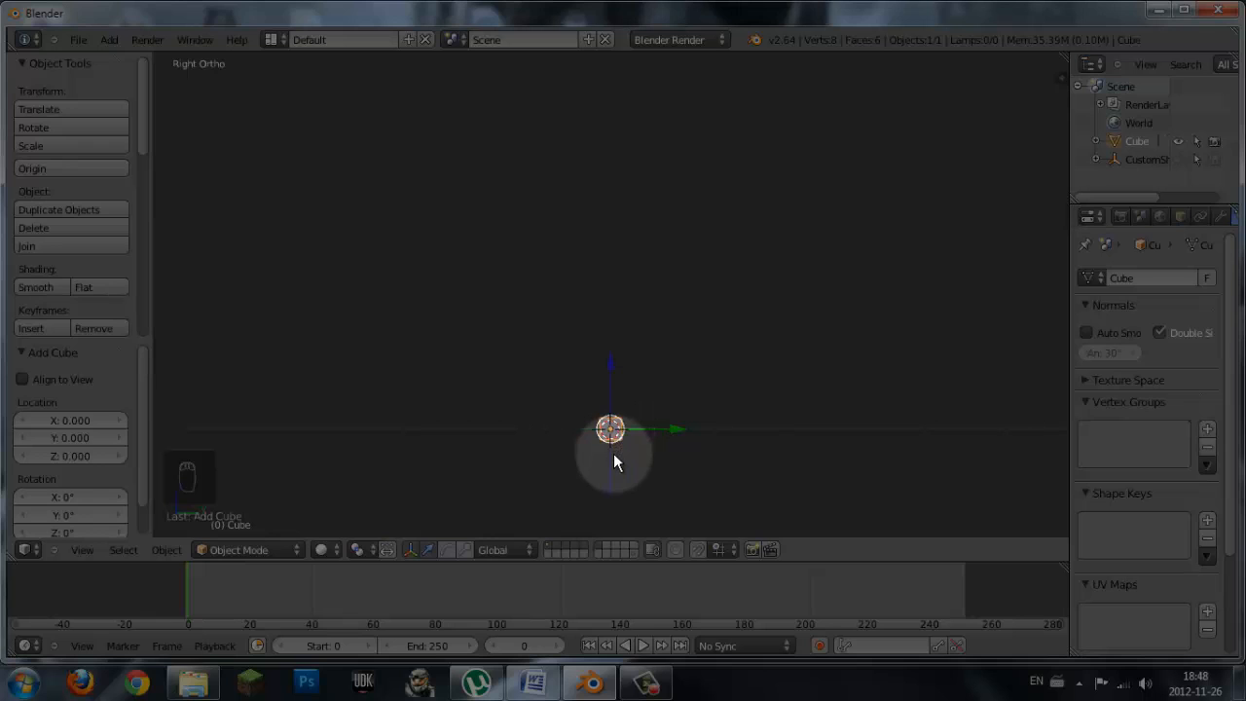
scroll(614, 453, "up", 1)
scroll(617, 448, "up", 3)
scroll(618, 448, "down", 1)
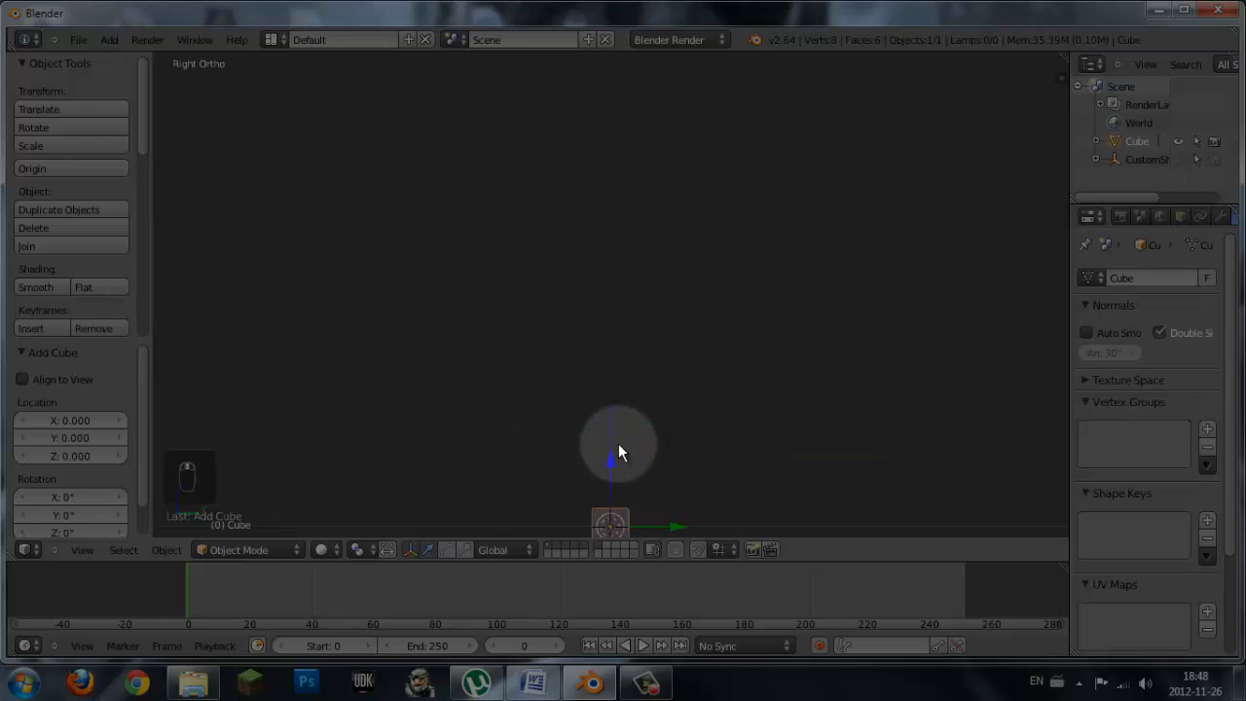
scroll(618, 448, "up", 1)
scroll(617, 450, "down", 1)
scroll(617, 450, "up", 1)
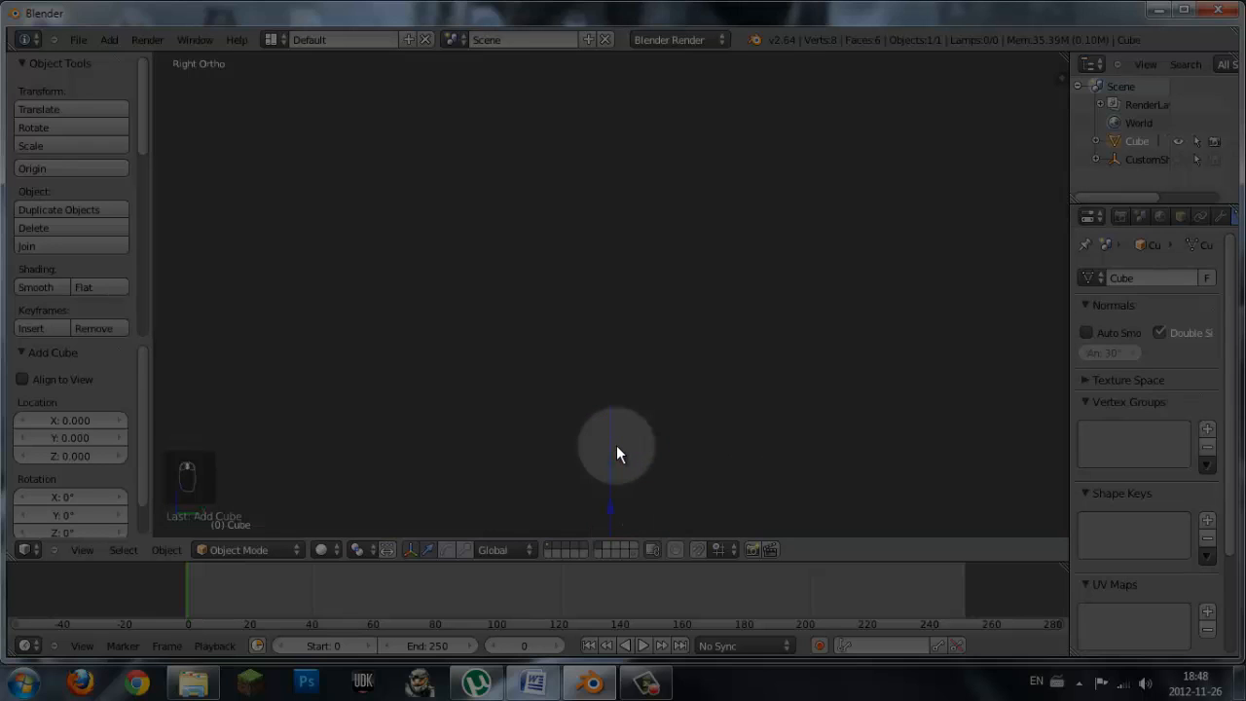
scroll(617, 451, "down", 1)
scroll(617, 452, "up", 1)
scroll(617, 450, "down", 2)
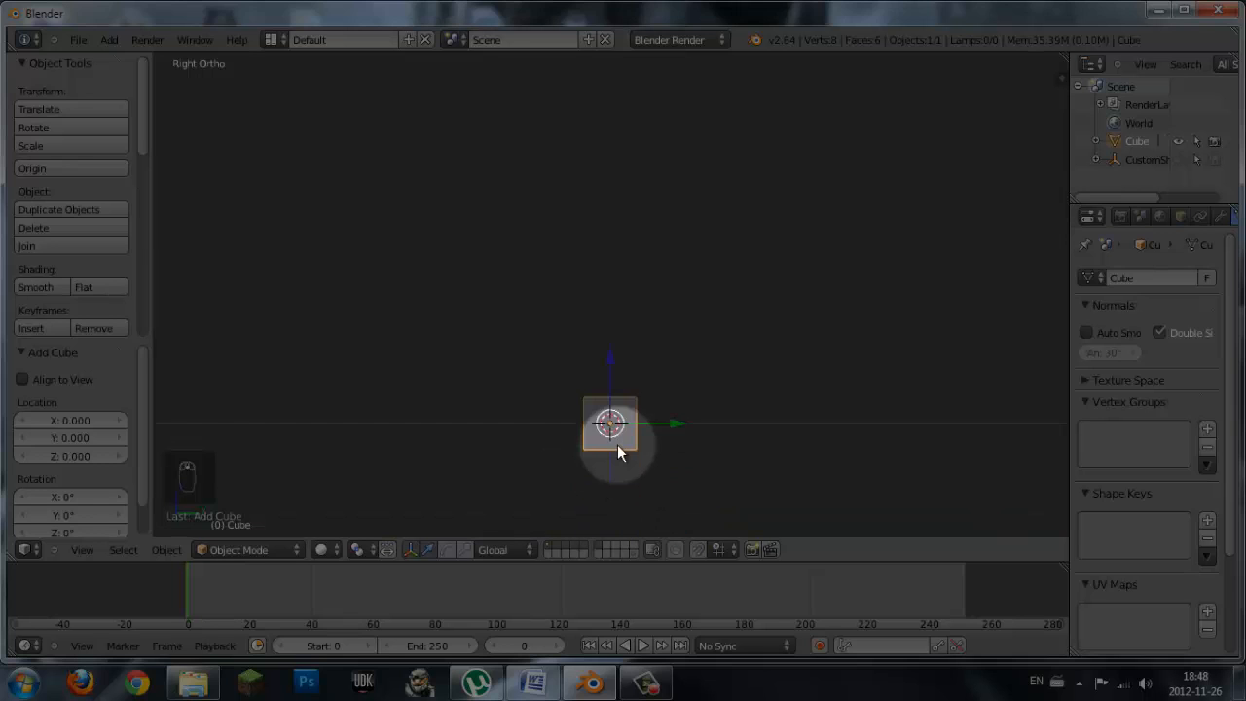
scroll(617, 451, "up", 1, "ctrl")
scroll(617, 451, "down", 1, "ctrl")
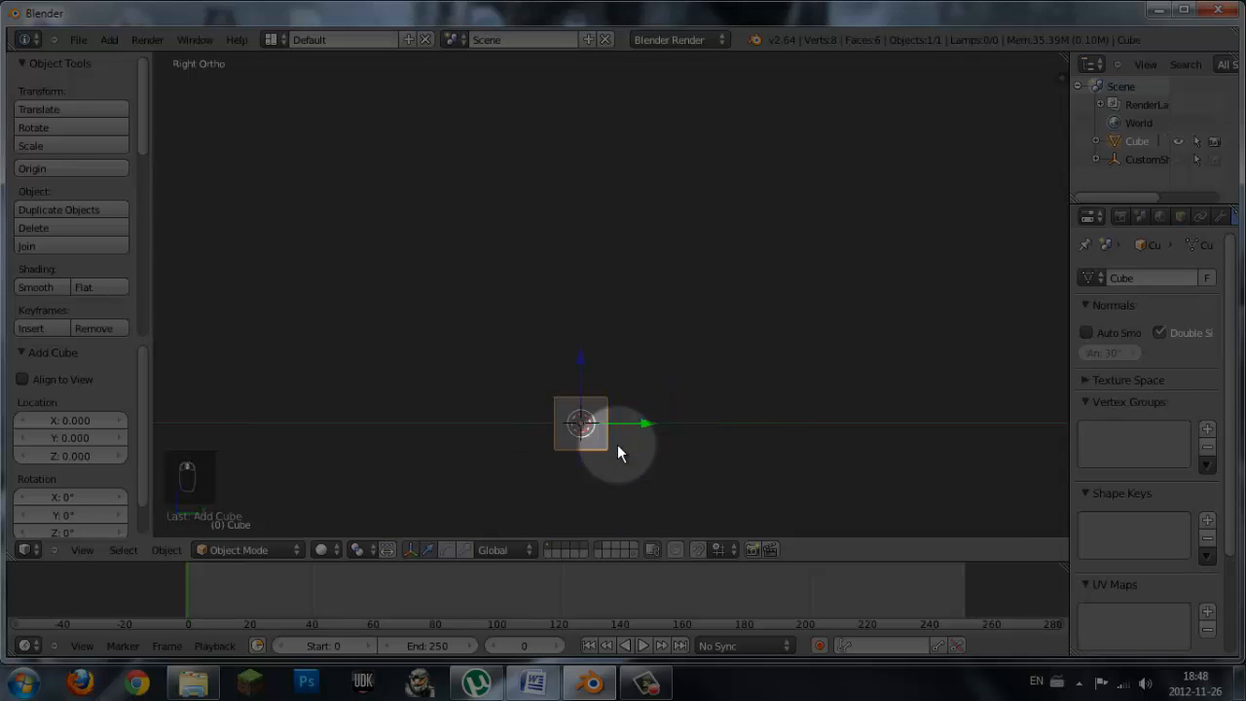
scroll(618, 451, "down", 1, "shift")
scroll(617, 450, "down", 1, "shift")
- Move the cube up until its base sits on the ground line, and shift it 1 unit along Y
scroll(618, 449, "up", 3)
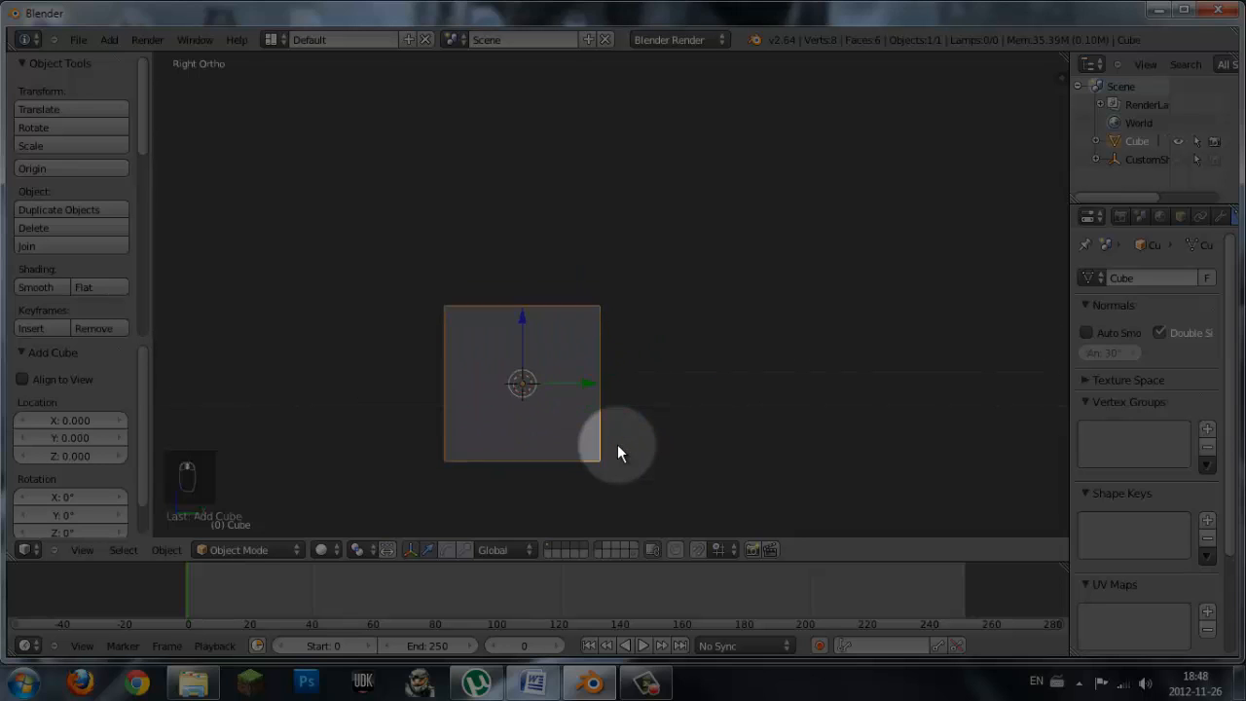
scroll(617, 450, "down", 1, "shift")
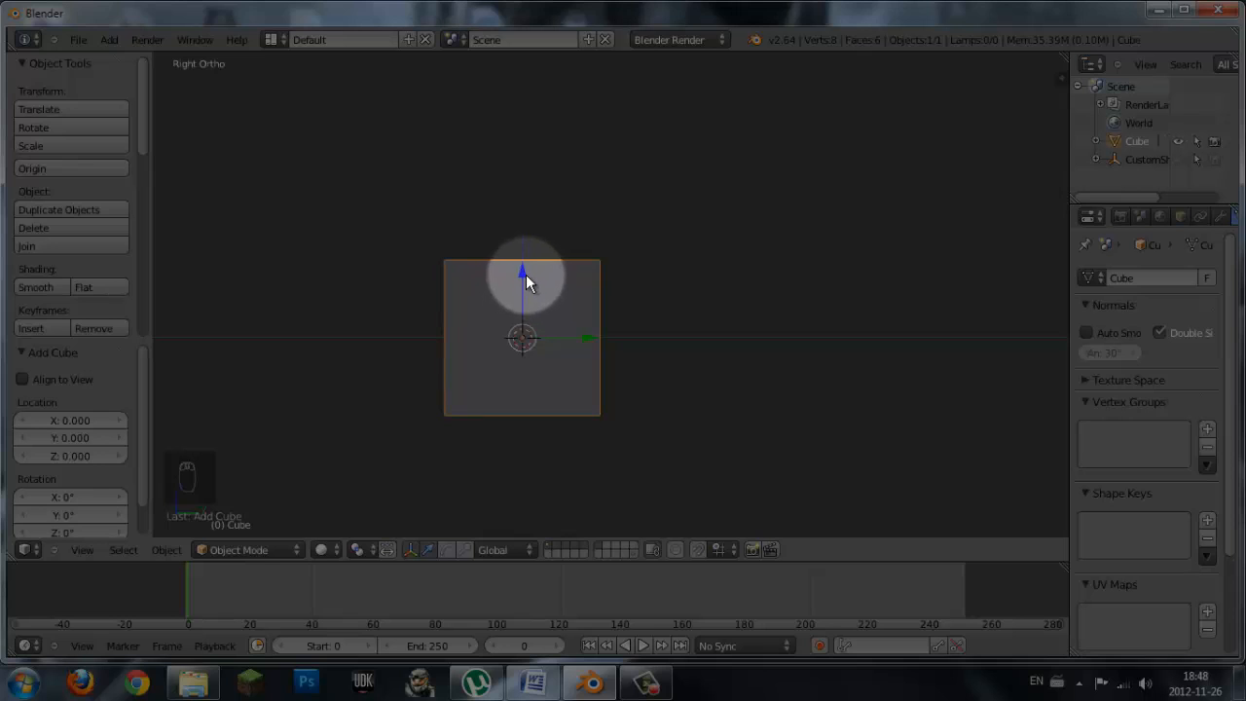
left_click_drag(522, 275, 526, 206)
left_click_drag(581, 260, 599, 262)
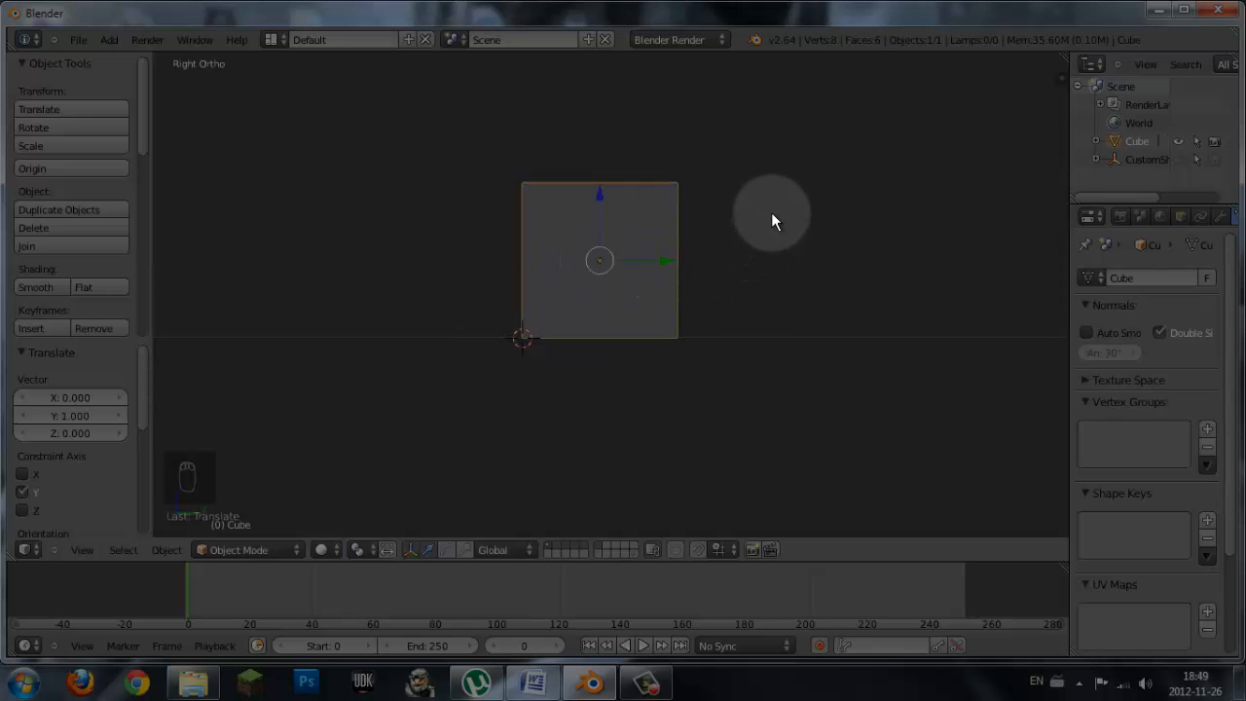
- In Edit Mode, select the four vertices of the cube's positive-Y face and extrude that face 2 units along Y
middle_click_drag(771, 222, 715, 261)
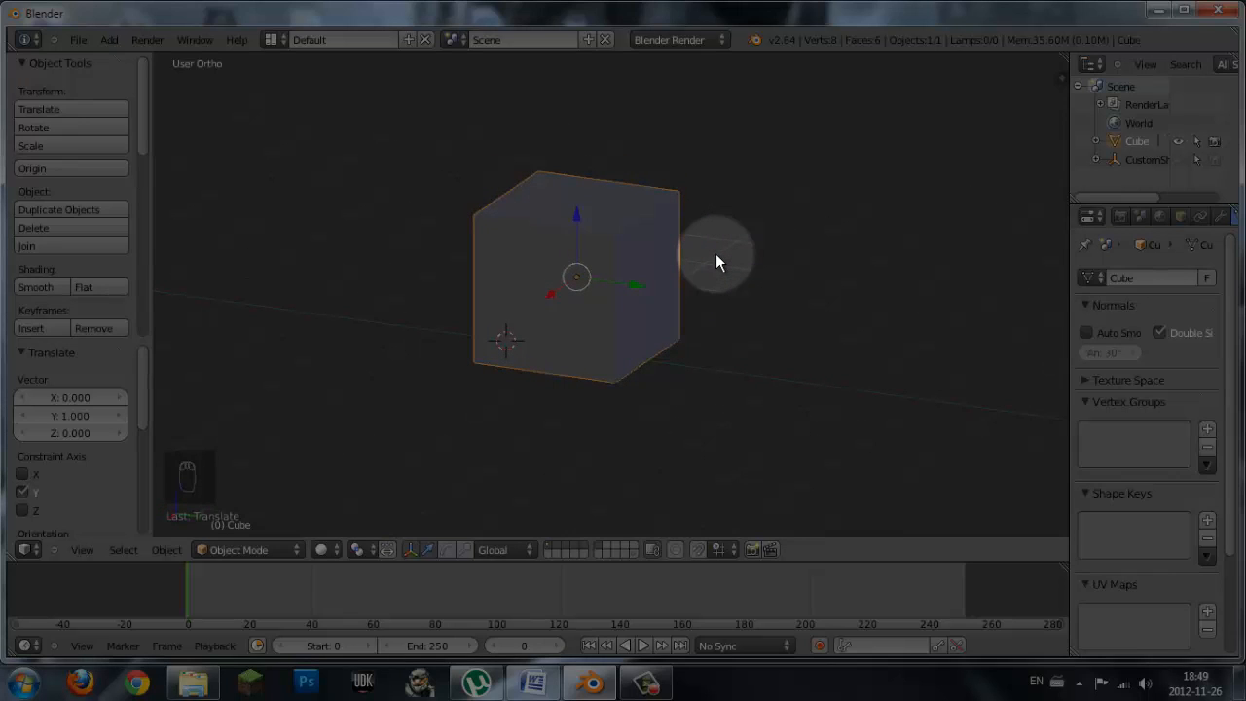
key("Tab")
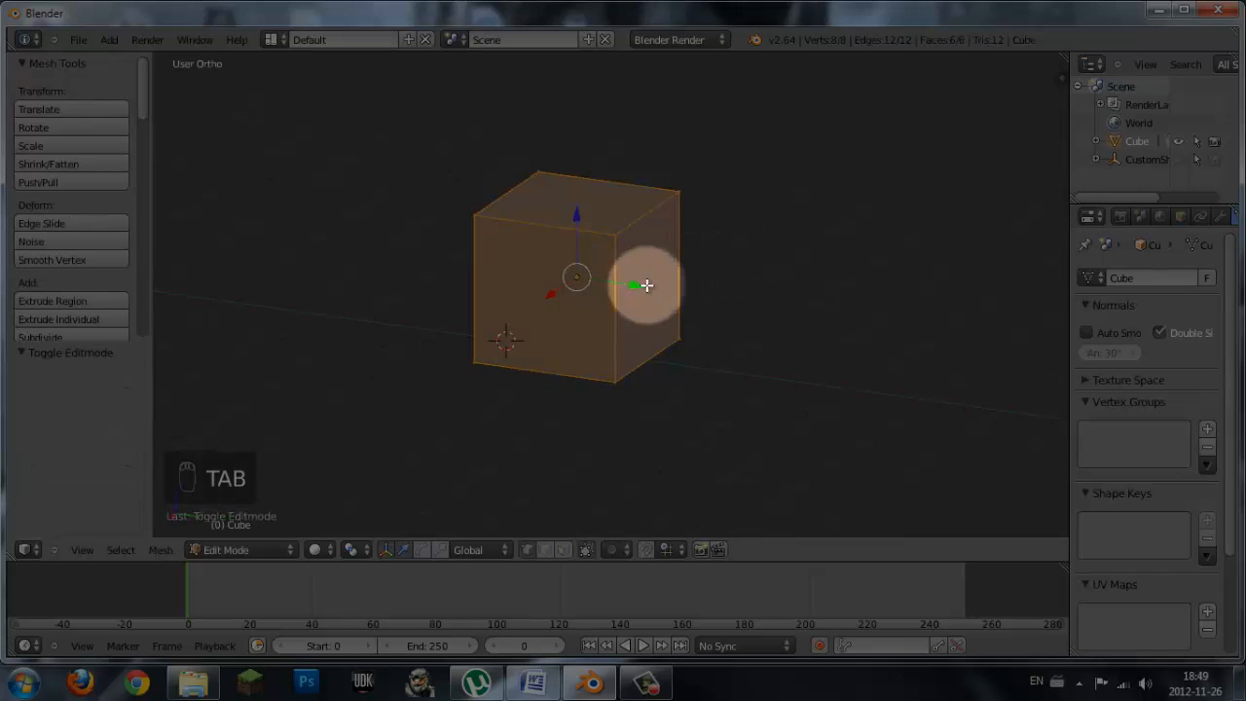
left_click(259, 549)
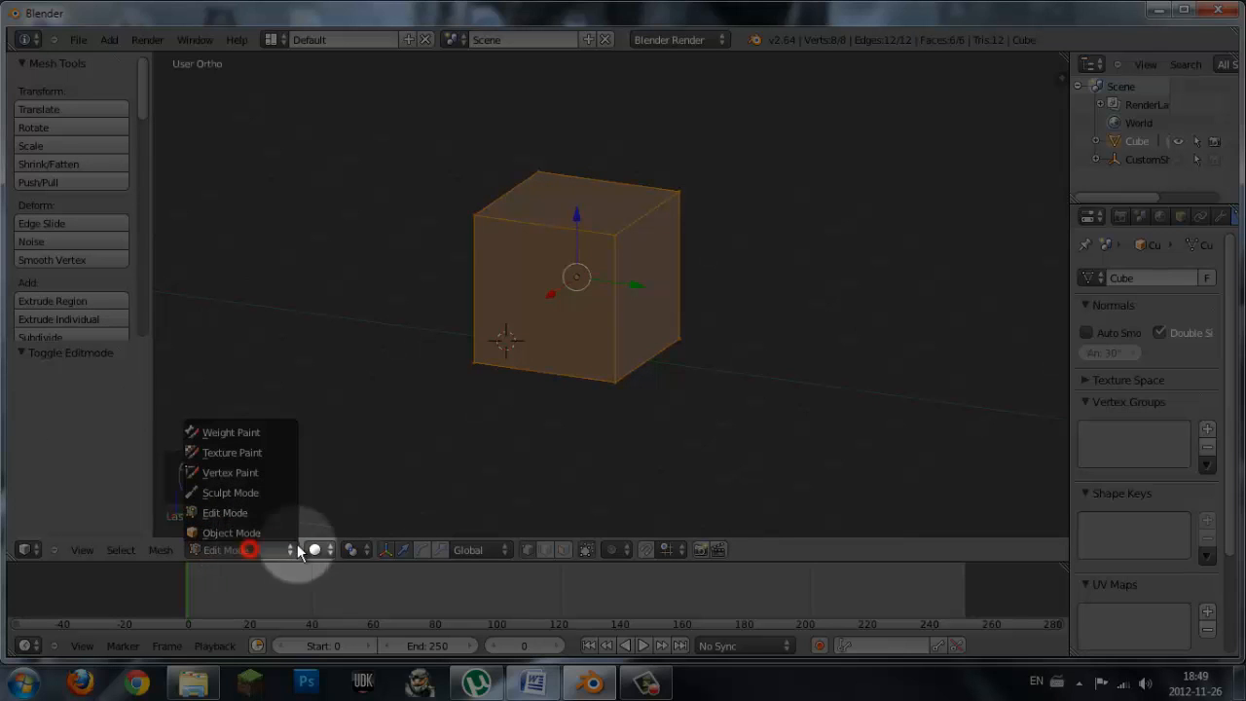
right_click(613, 237)
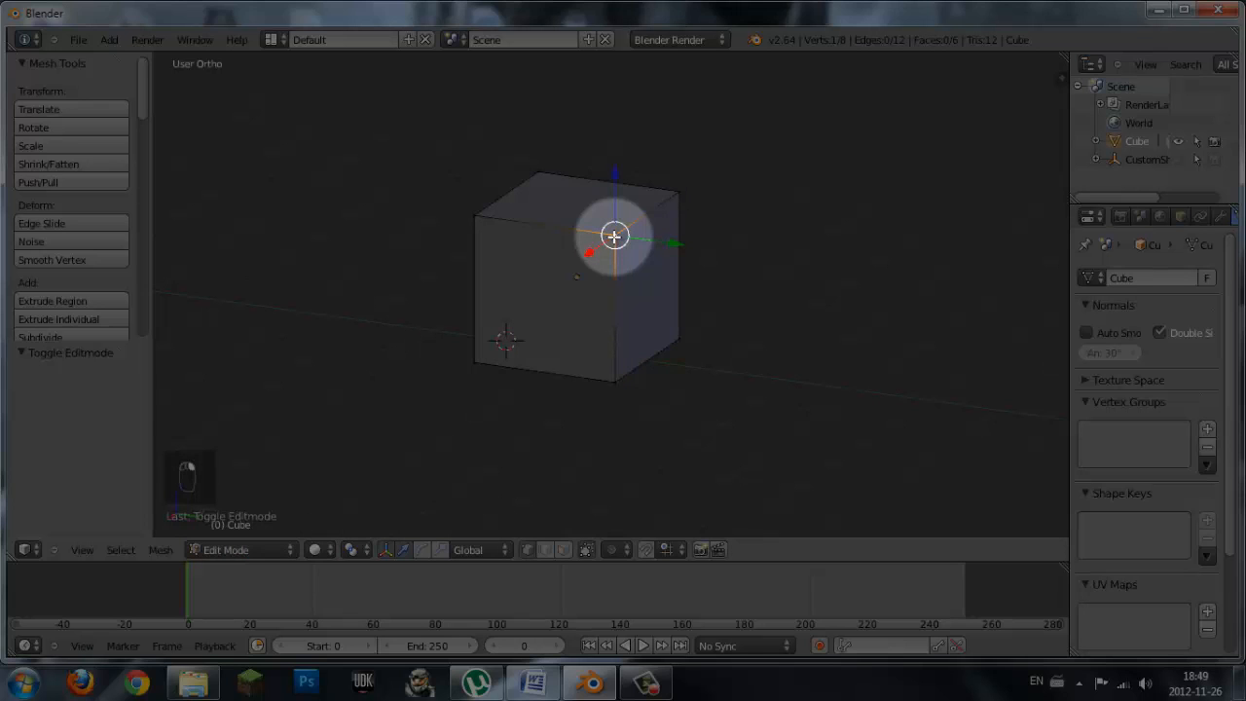
right_click(679, 199, "shift")
right_click(677, 340, "shift")
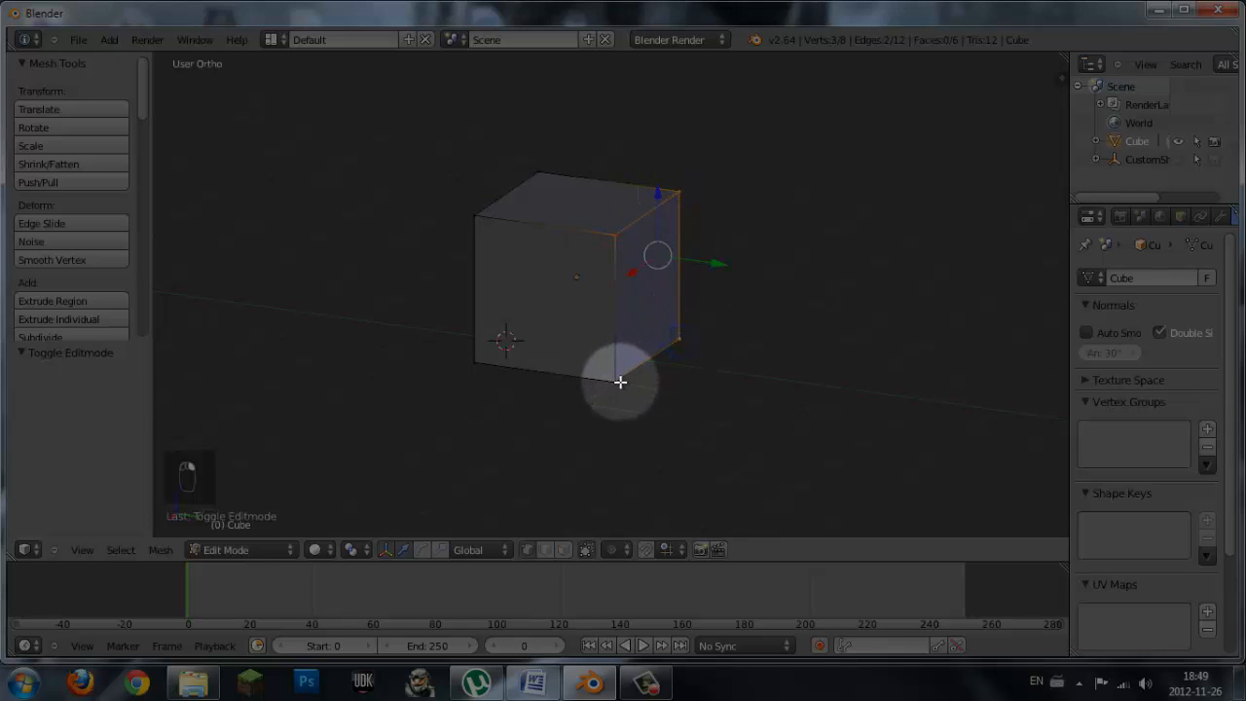
right_click(620, 380, "shift")
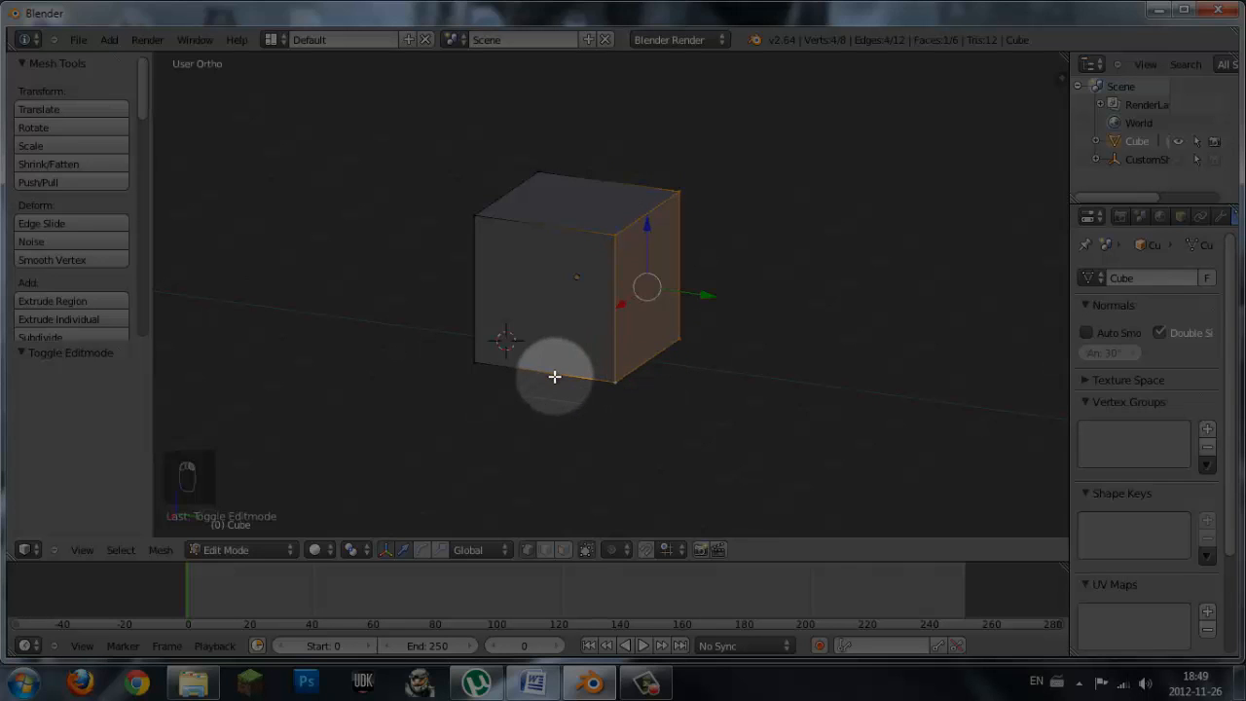
key("KP_3")
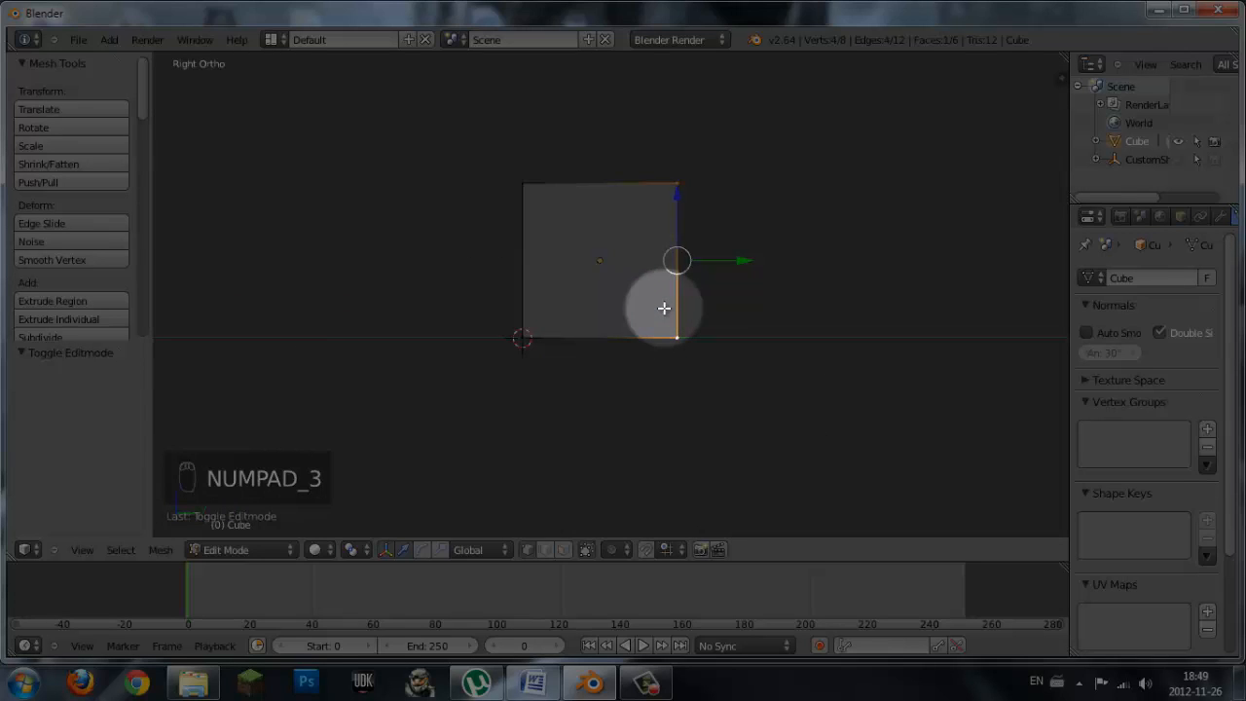
key("e")
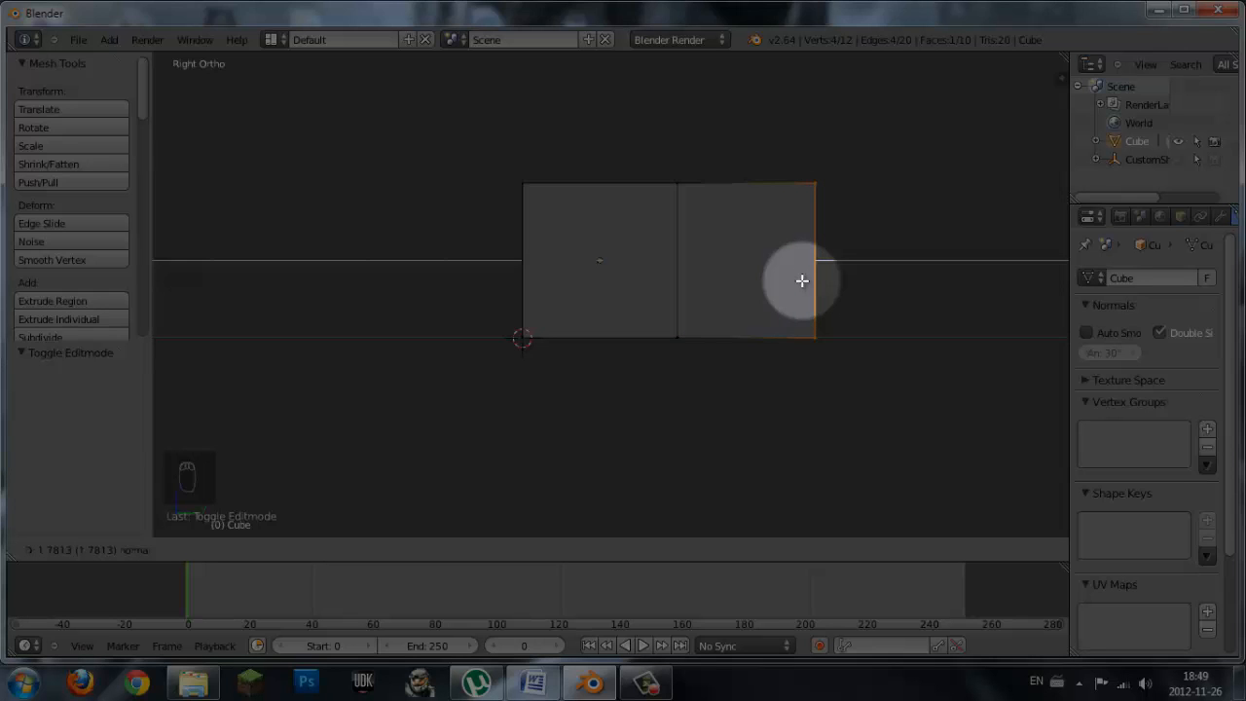
key("y")
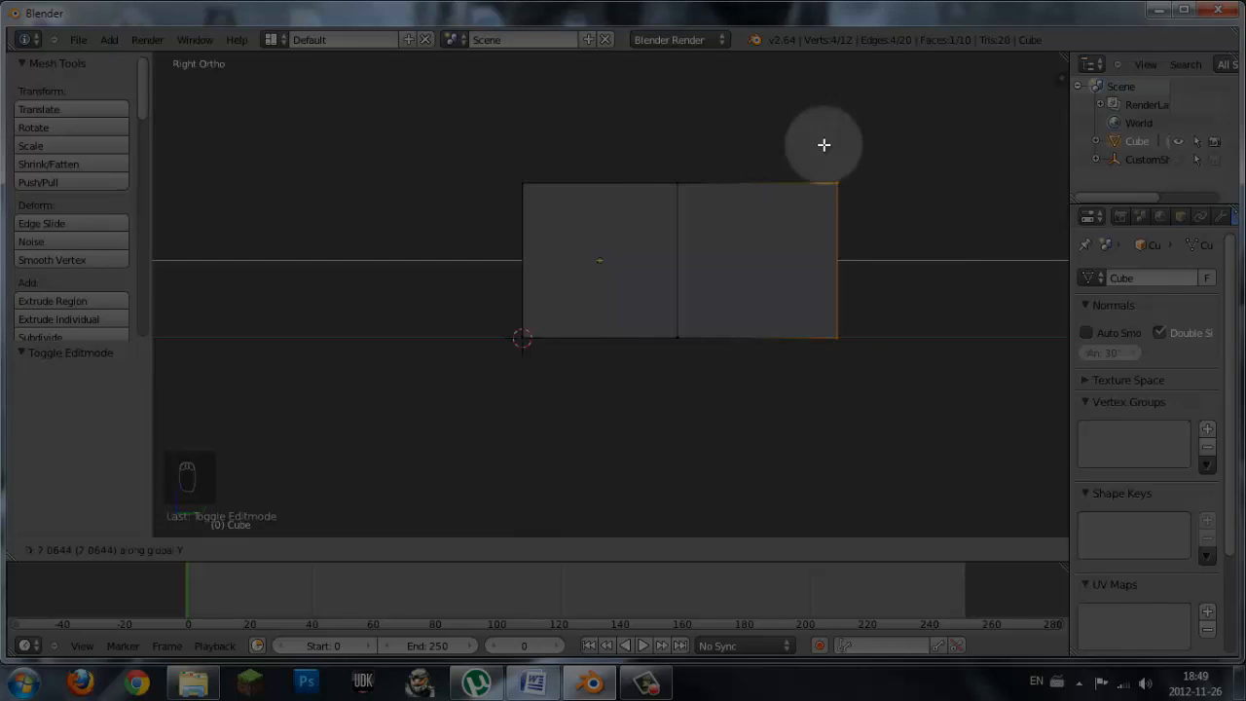
type("2 (2")
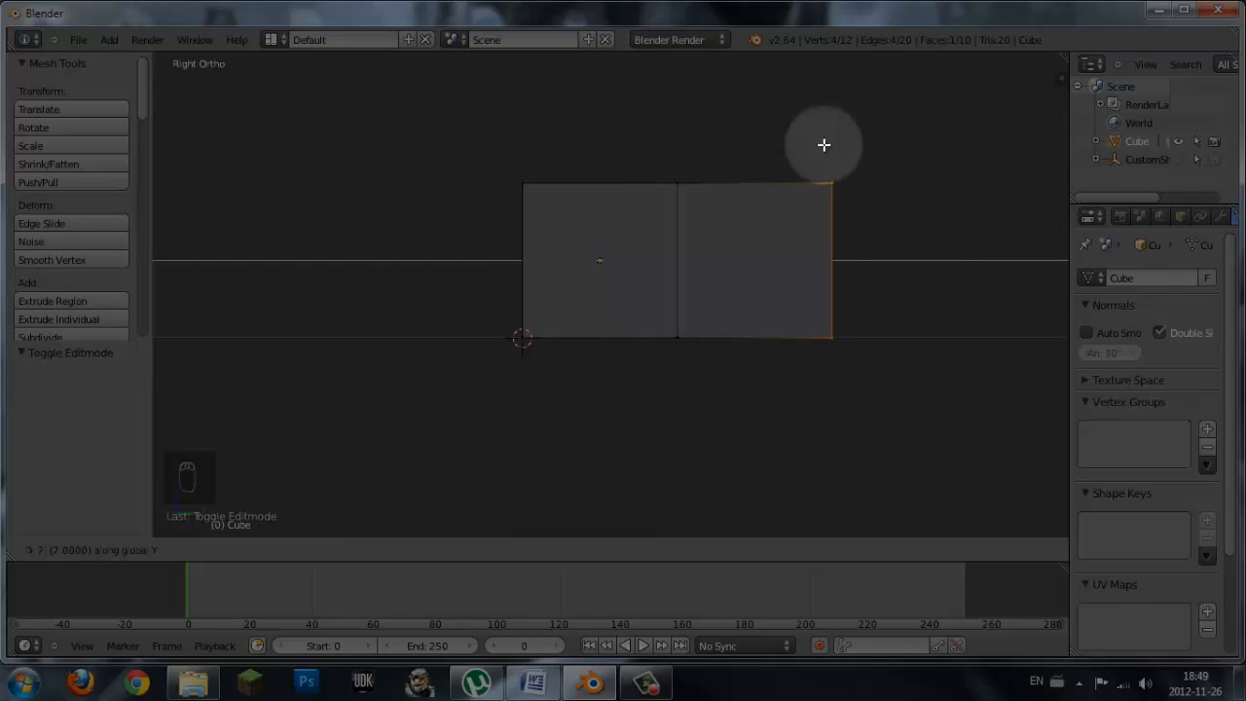
key("Return")
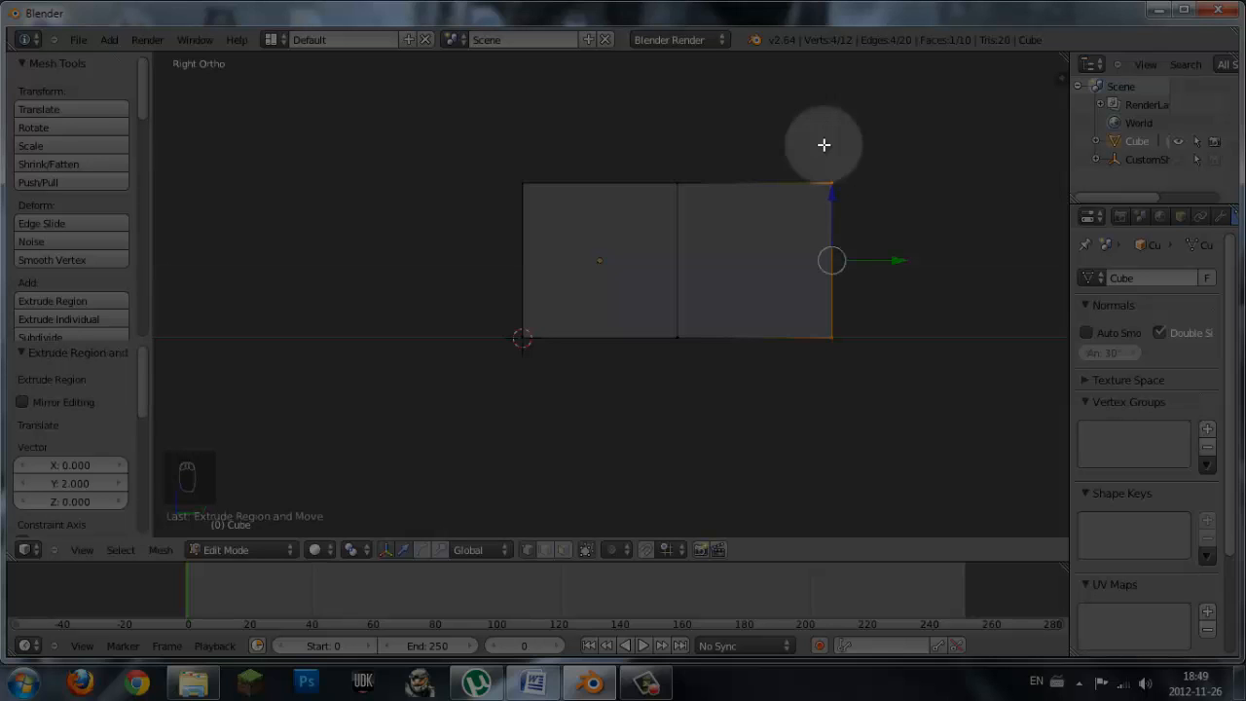
scroll(805, 234, "down", 3, "shift")
scroll(804, 235, "up", 5, "shift")
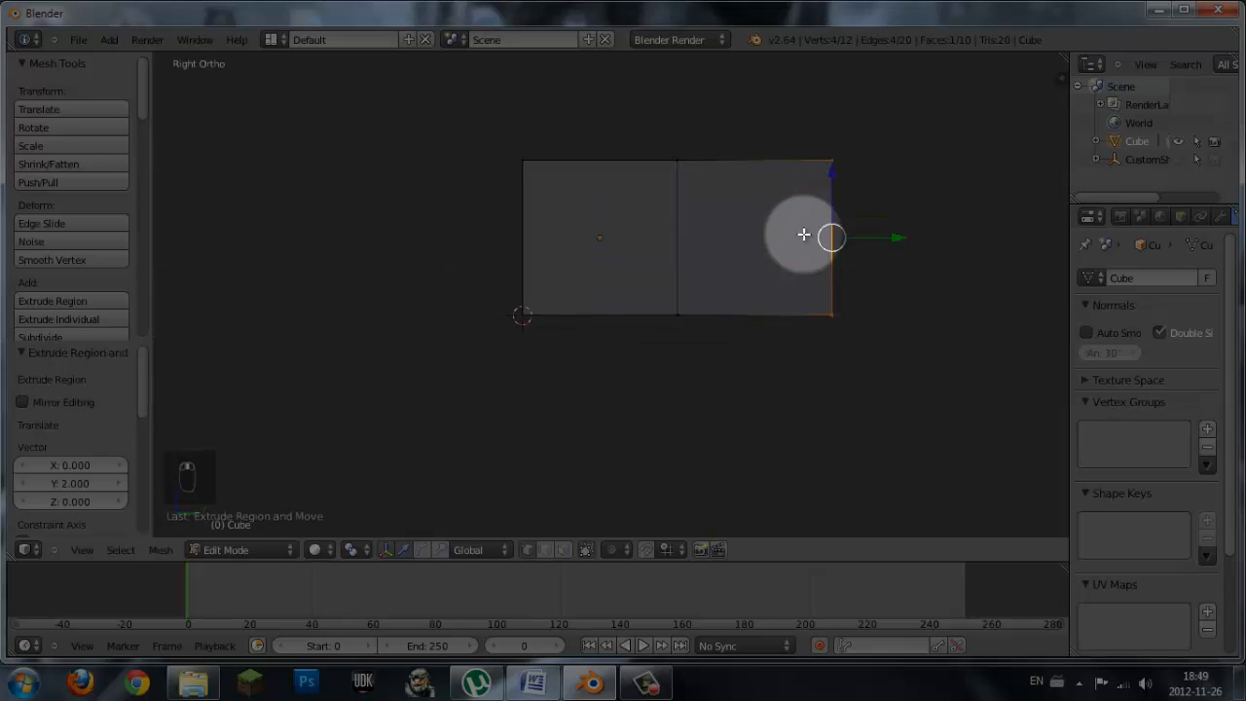
scroll(804, 234, "down", 4, "ctrl")
scroll(804, 235, "up", 5, "ctrl")
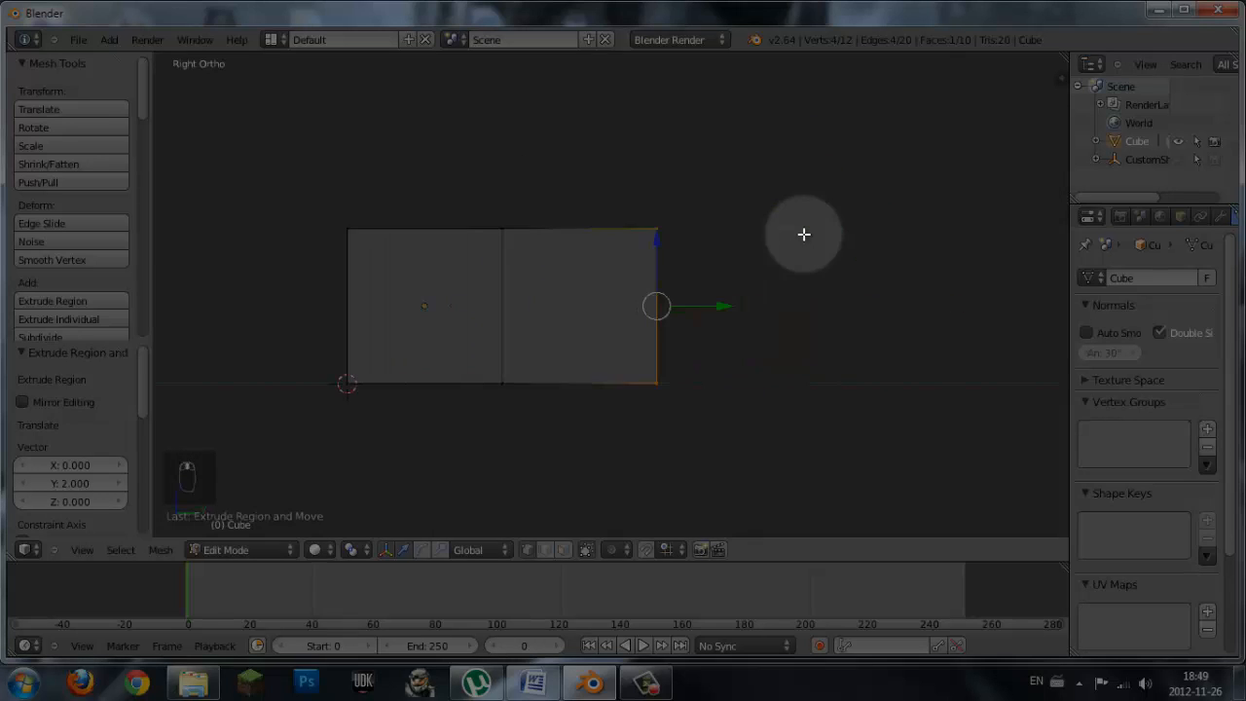
- Extrude the selected positive-Y end face three more times, 2 units along Y each time, to form a five-segment bar
scroll(804, 235, "down", 4)
scroll(805, 235, "down", 2, "ctrl")
scroll(805, 235, "up", 6, "ctrl")
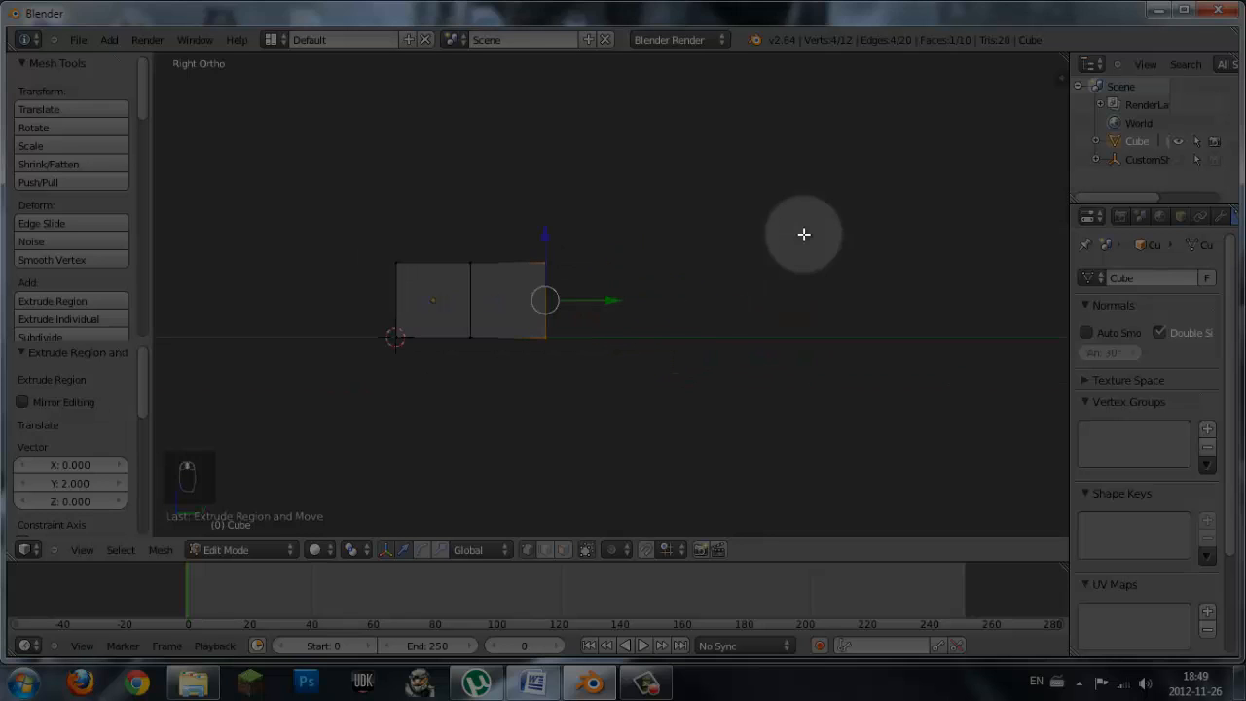
key("e")
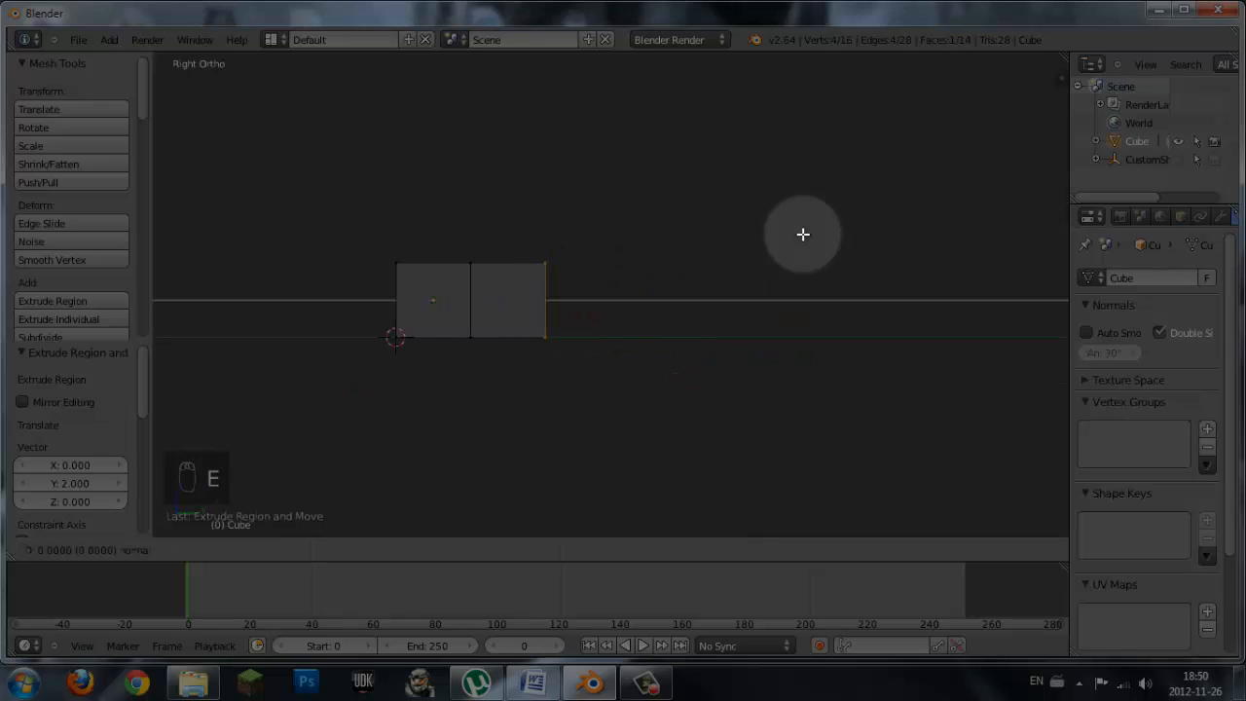
type("y2")
key("Return")
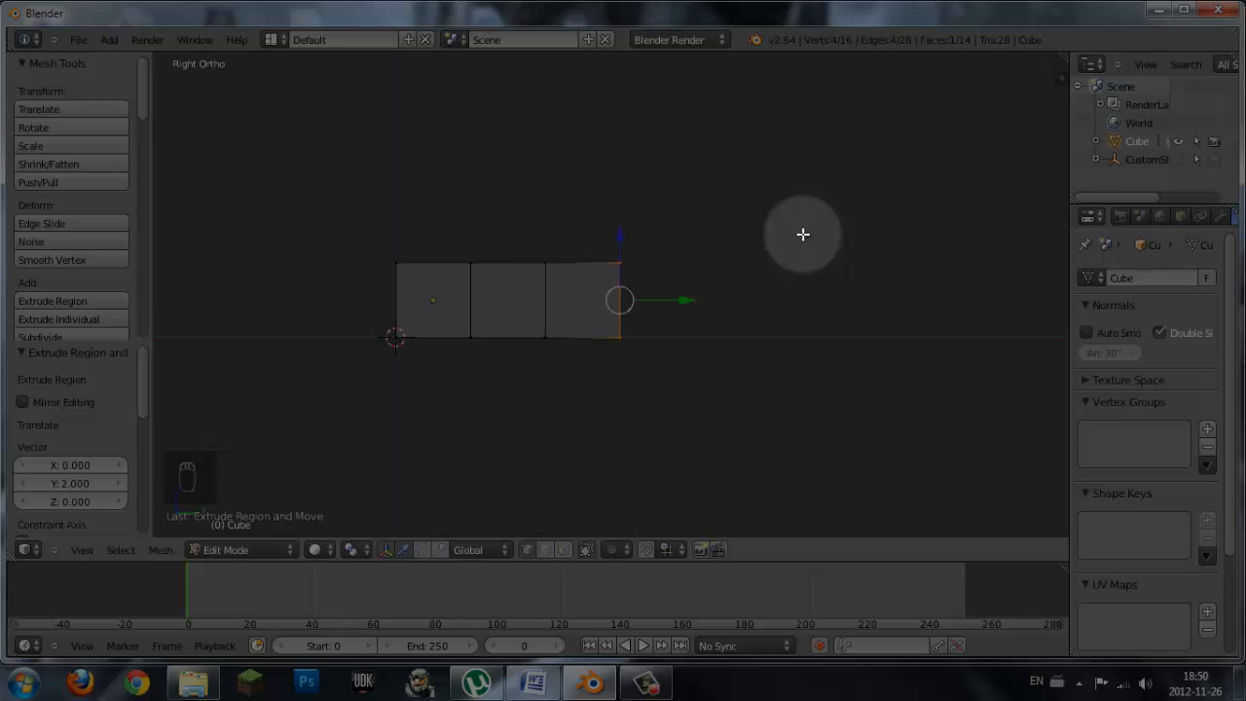
type("ey2")
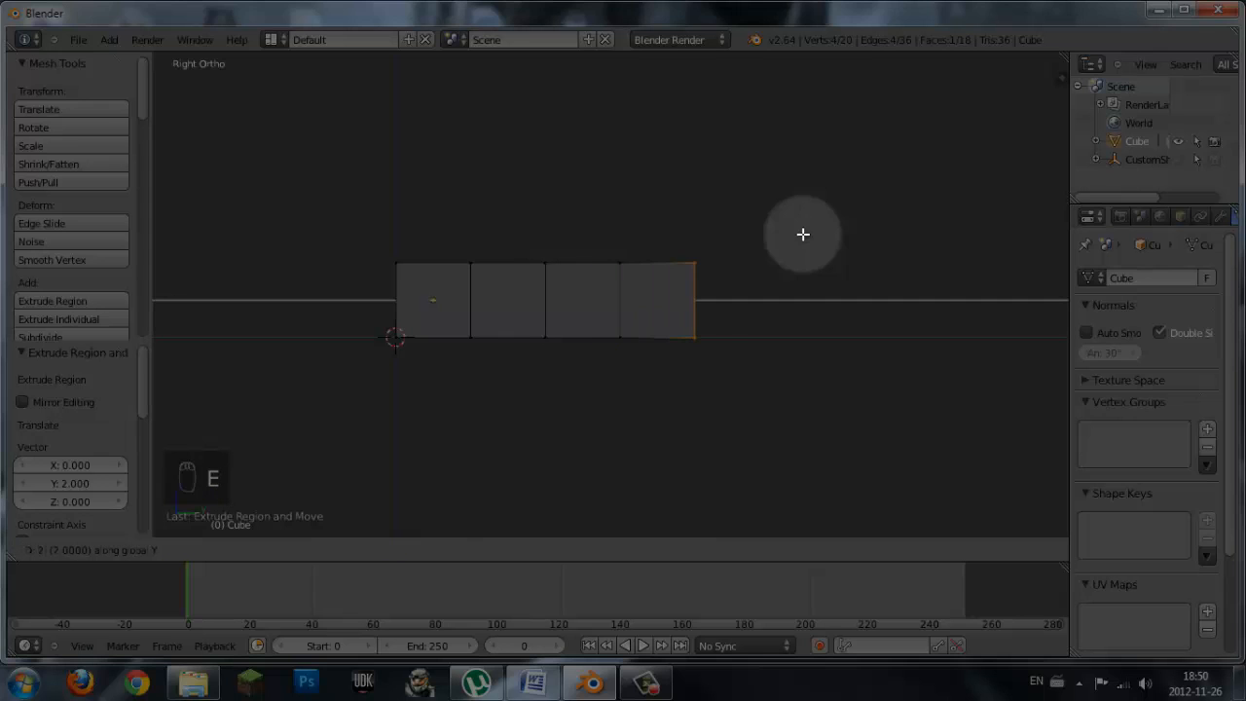
key("Return")
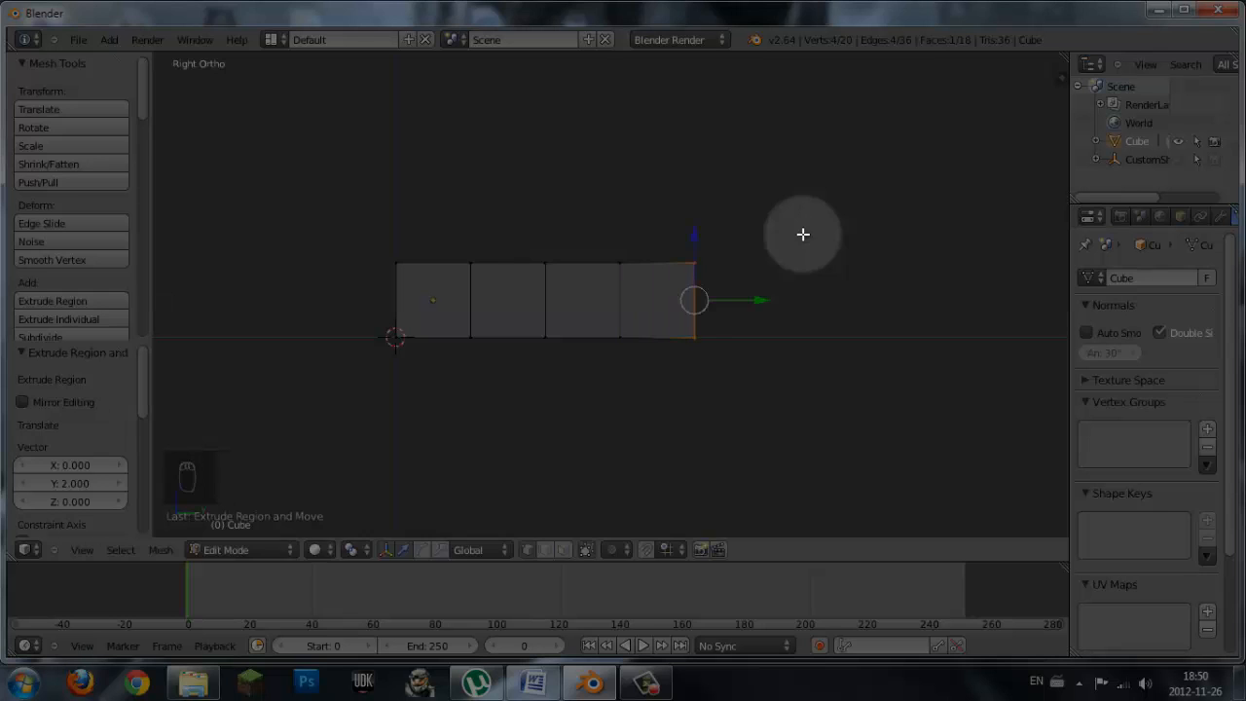
type("ey2")
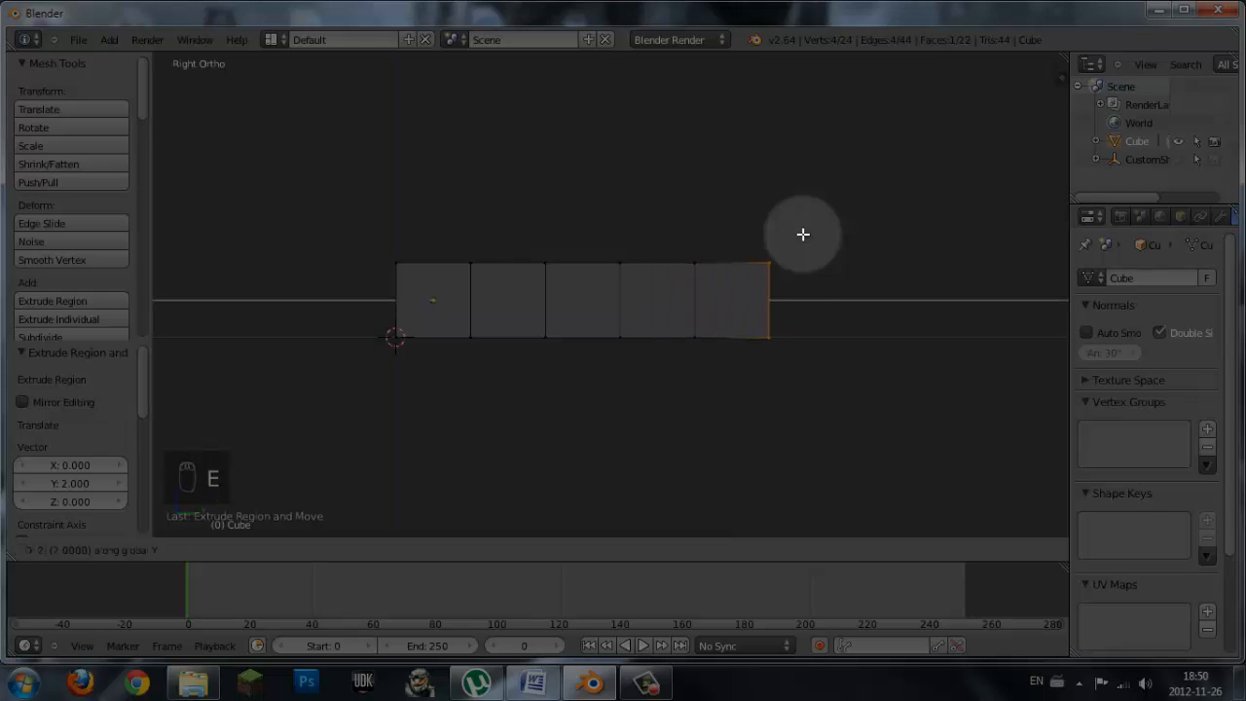
key("Return")
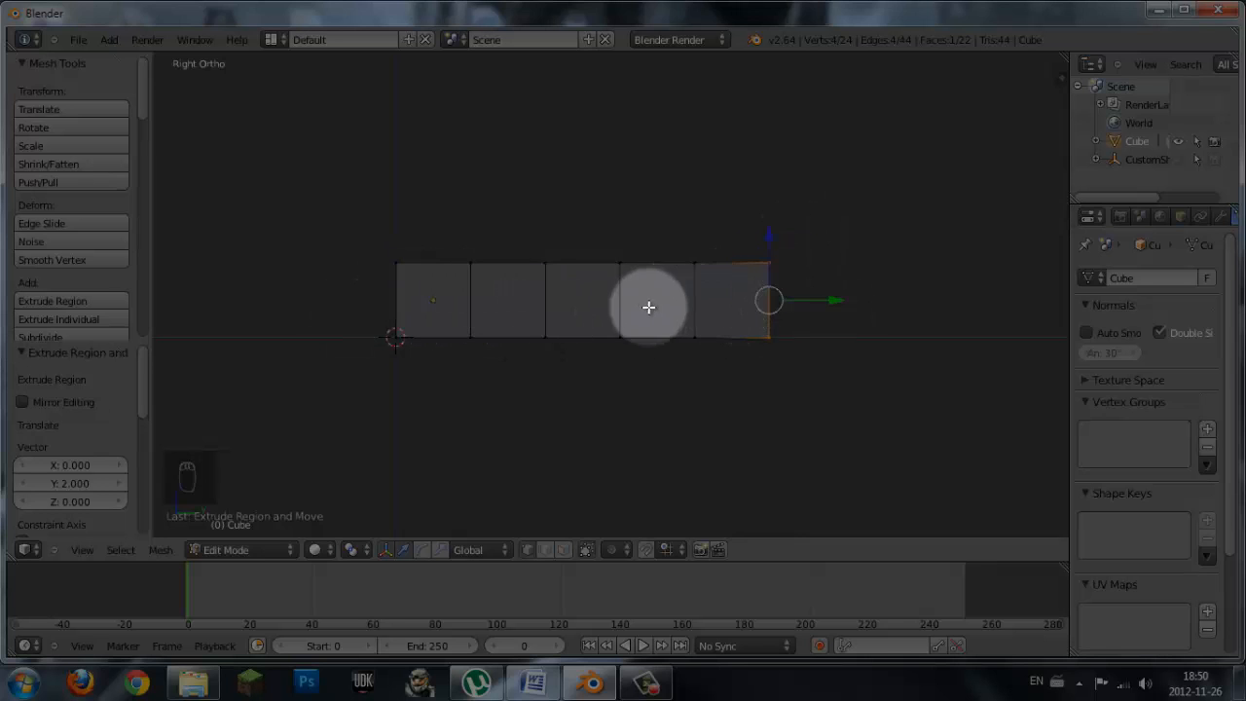
scroll(827, 259, "up", 2)
middle_click_drag(827, 259, 612, 323)
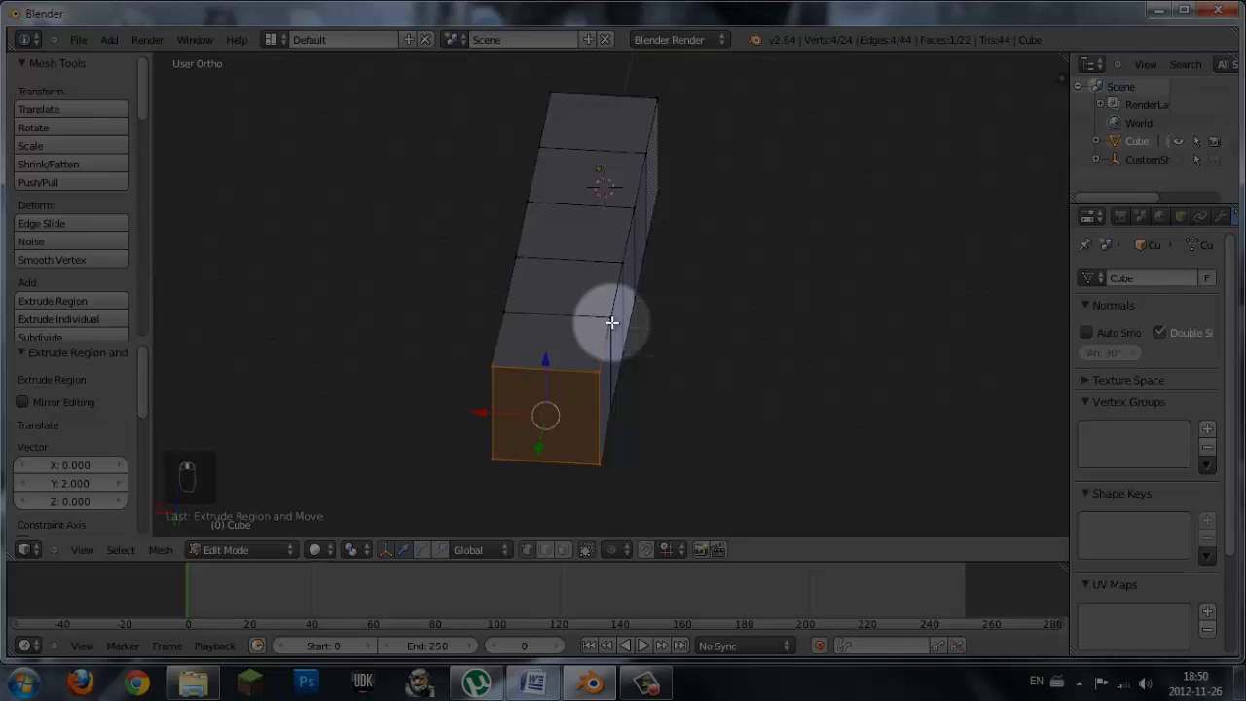
key("KP_3")
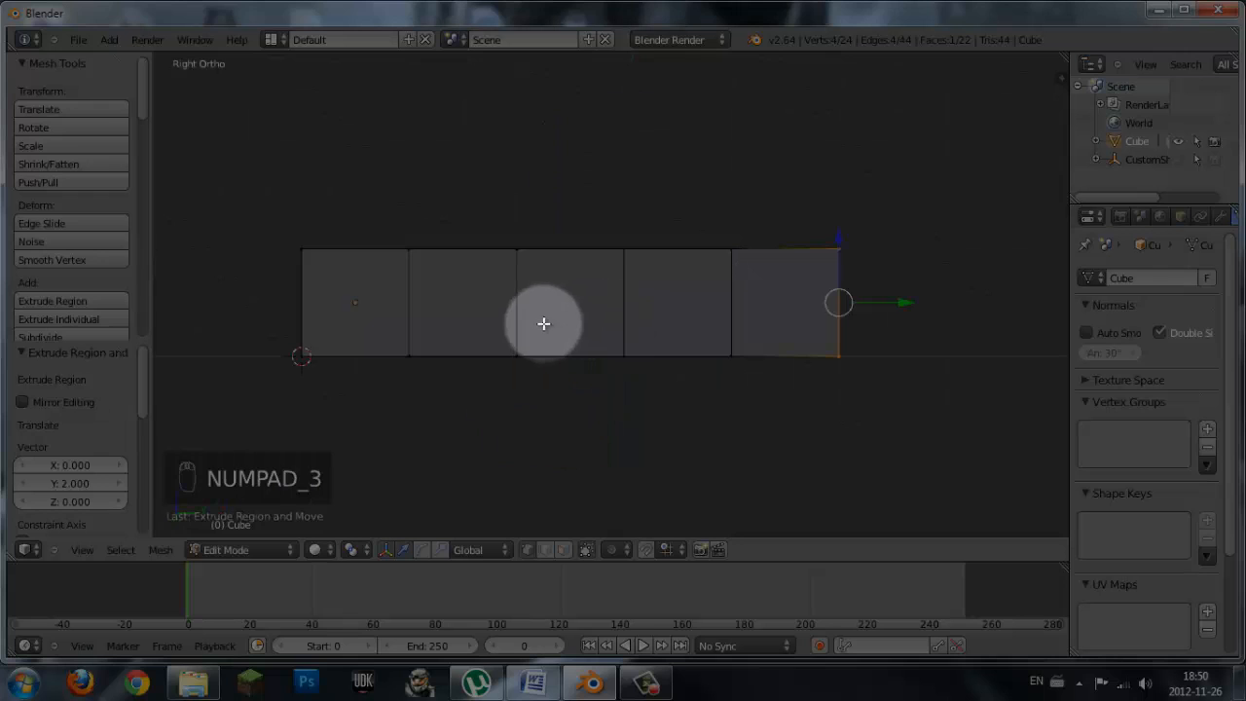
right_click(408, 250)
right_click(408, 356, "shift")
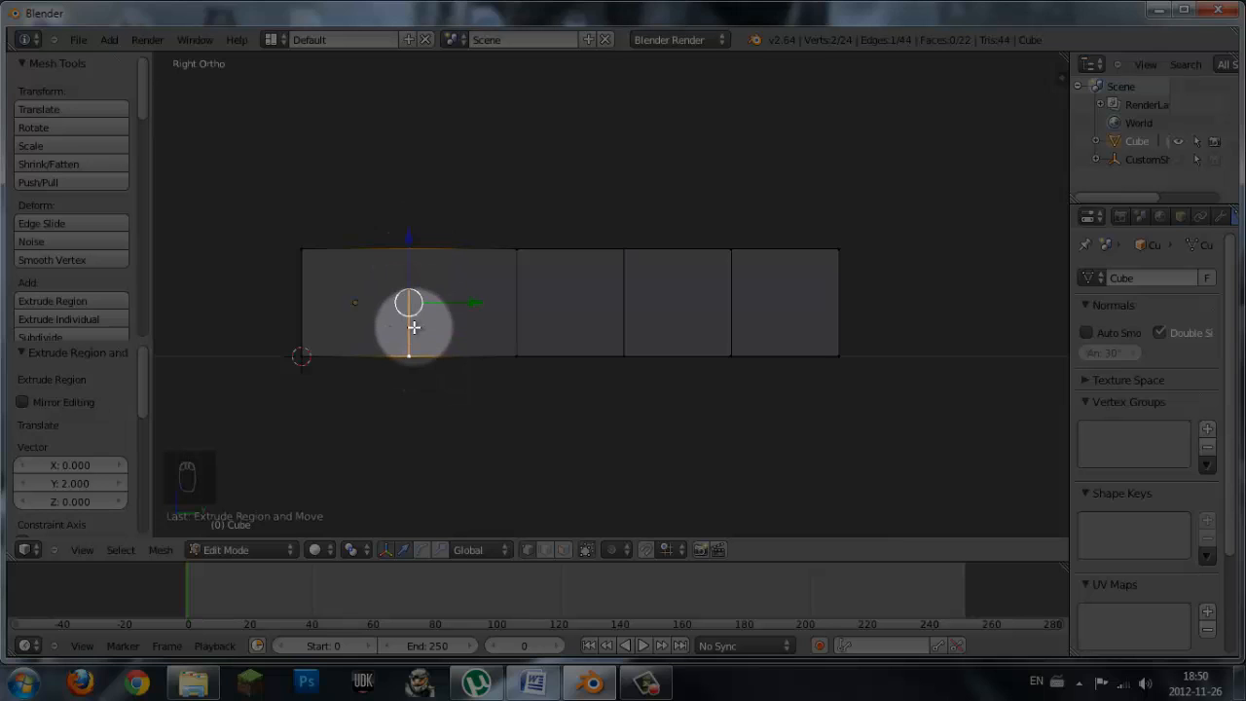
key("ctrl+r")
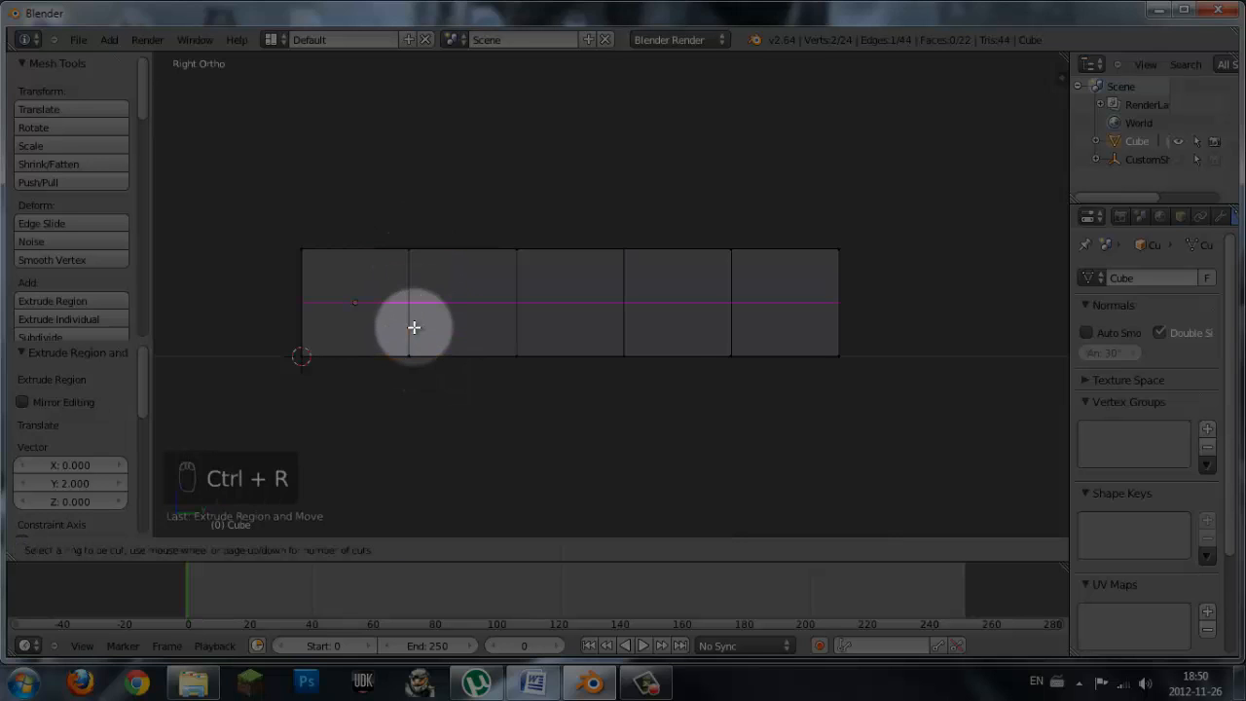
left_click(460, 252)
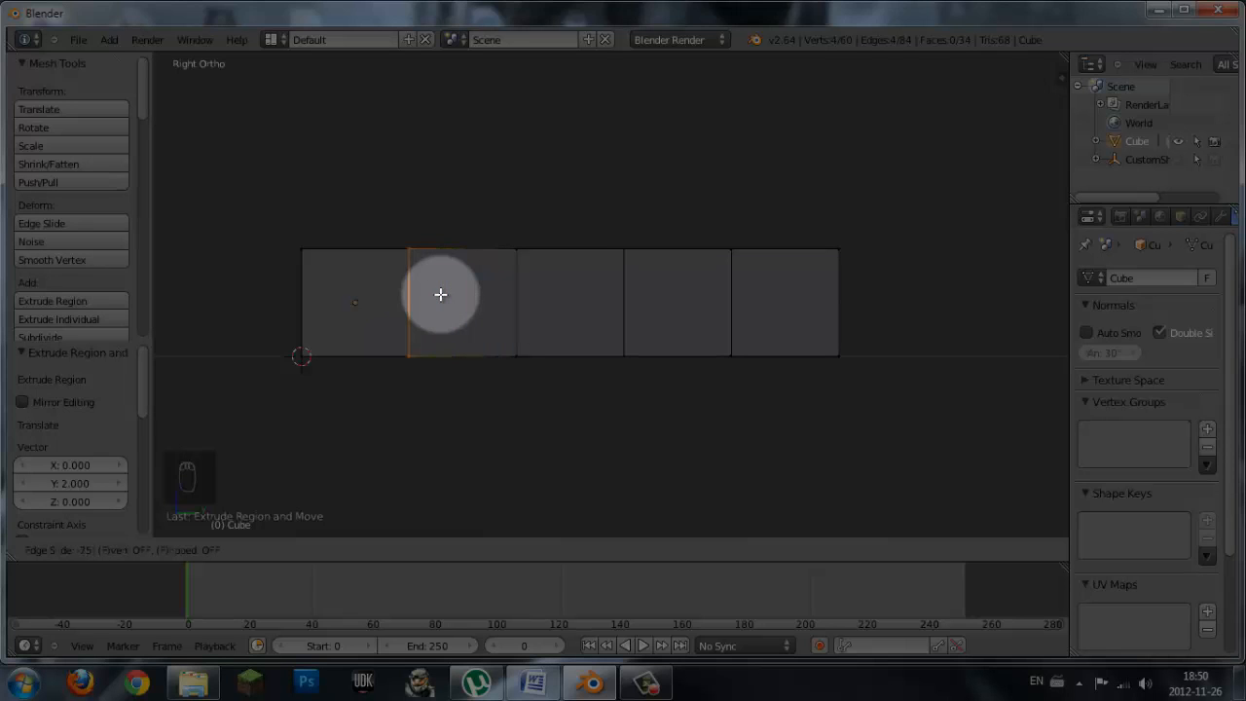
left_click(441, 294)
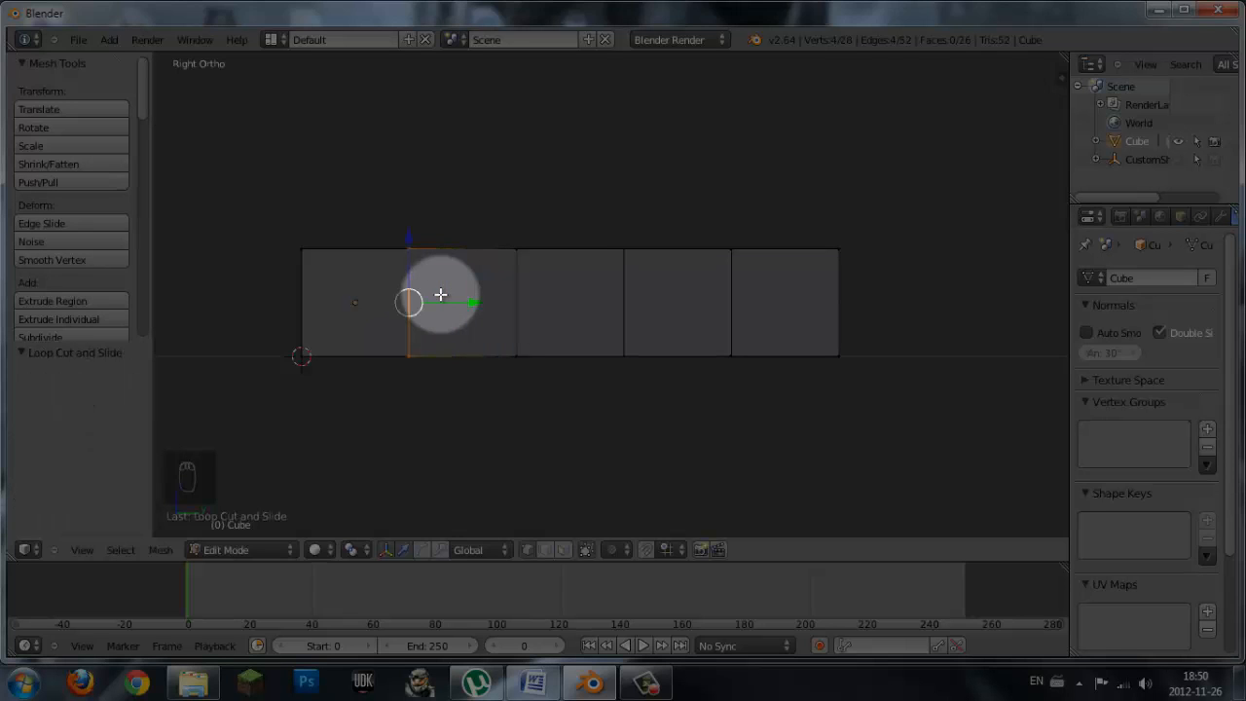
key("ctrl+z")
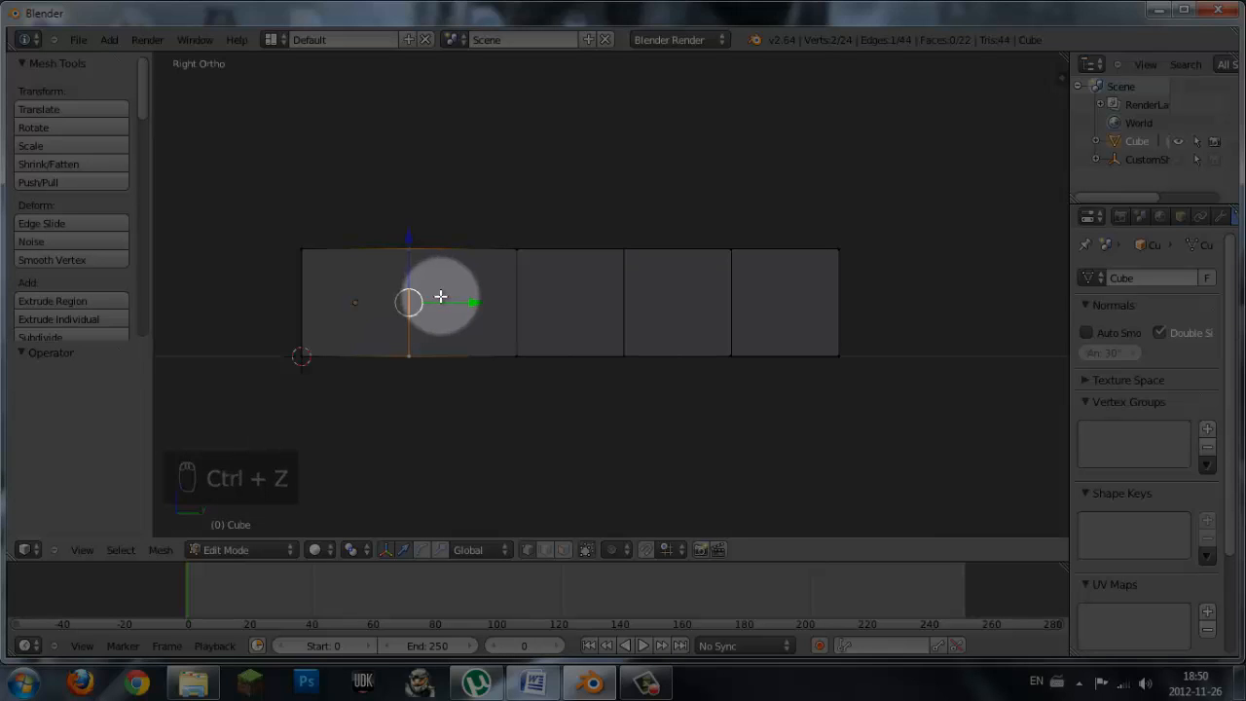
- Add a loop cut in the bar's second segment from the origin and slide it about 0.75 toward the first segment
key("ctrl+r")
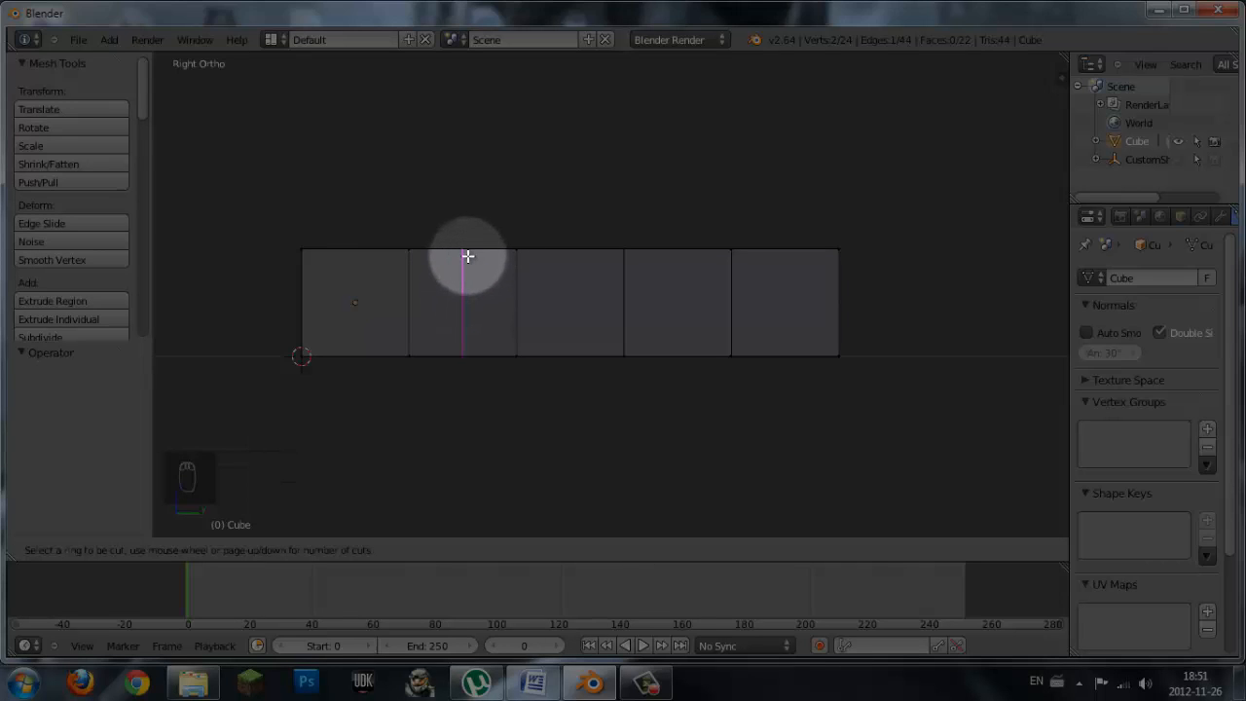
left_click(467, 256)
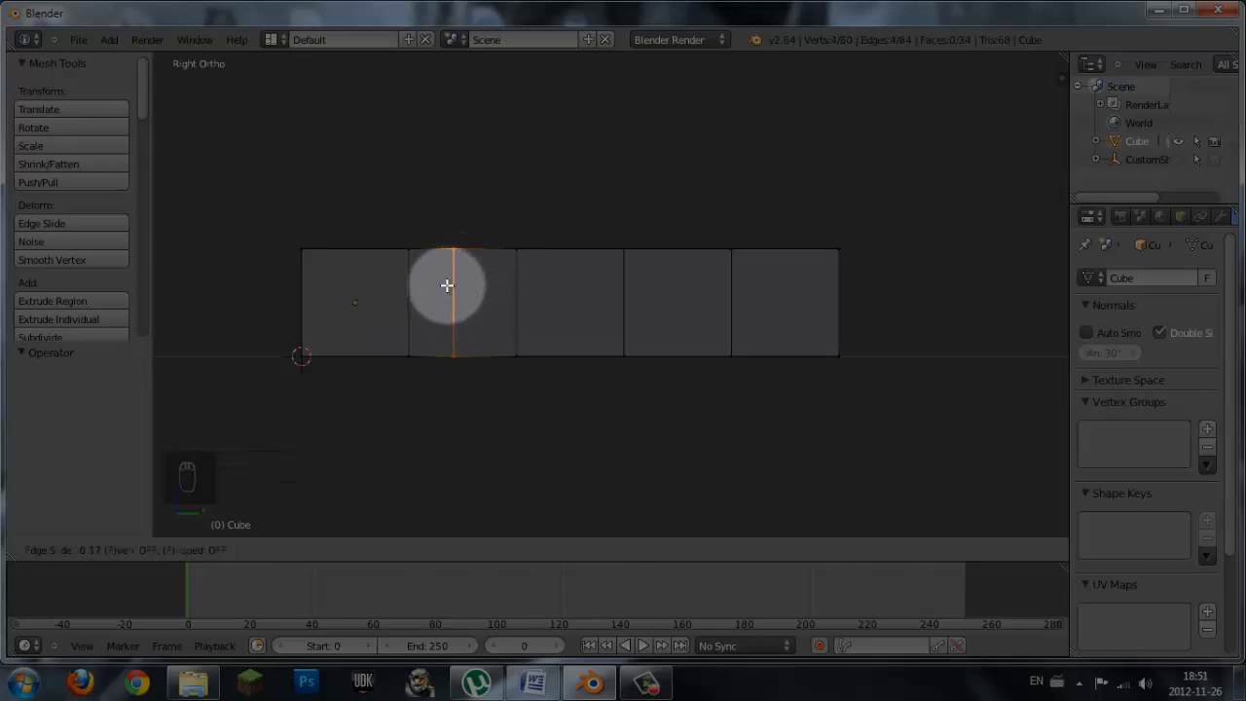
right_click(438, 288)
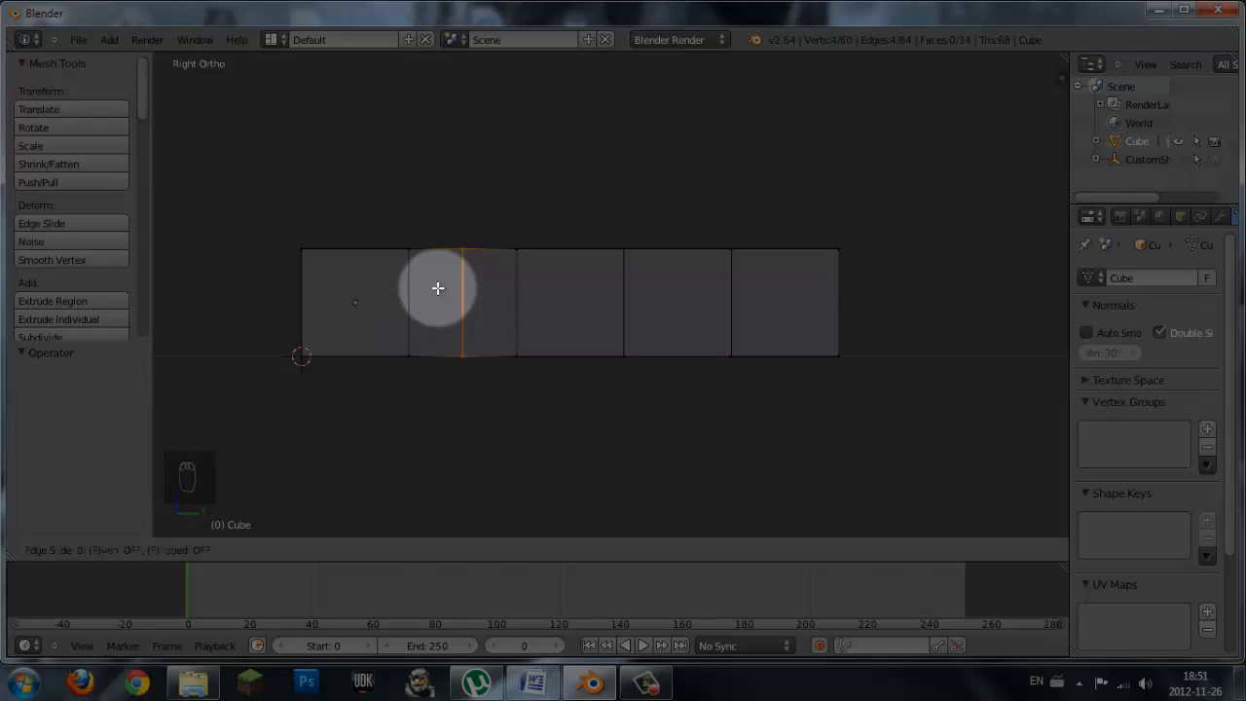
left_click(438, 288)
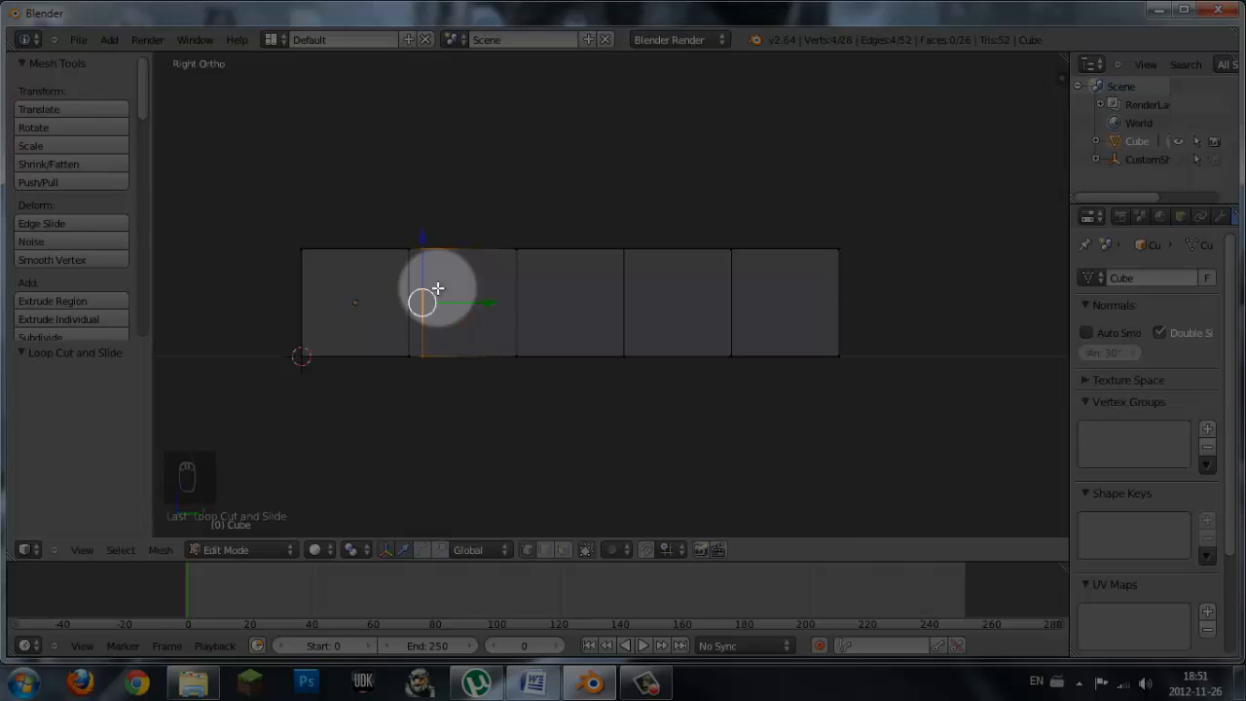
- Add a loop cut in the first segment beside the origin and slide it by -0.75 toward the second segment
right_click(301, 253)
right_click(301, 354, "shift")
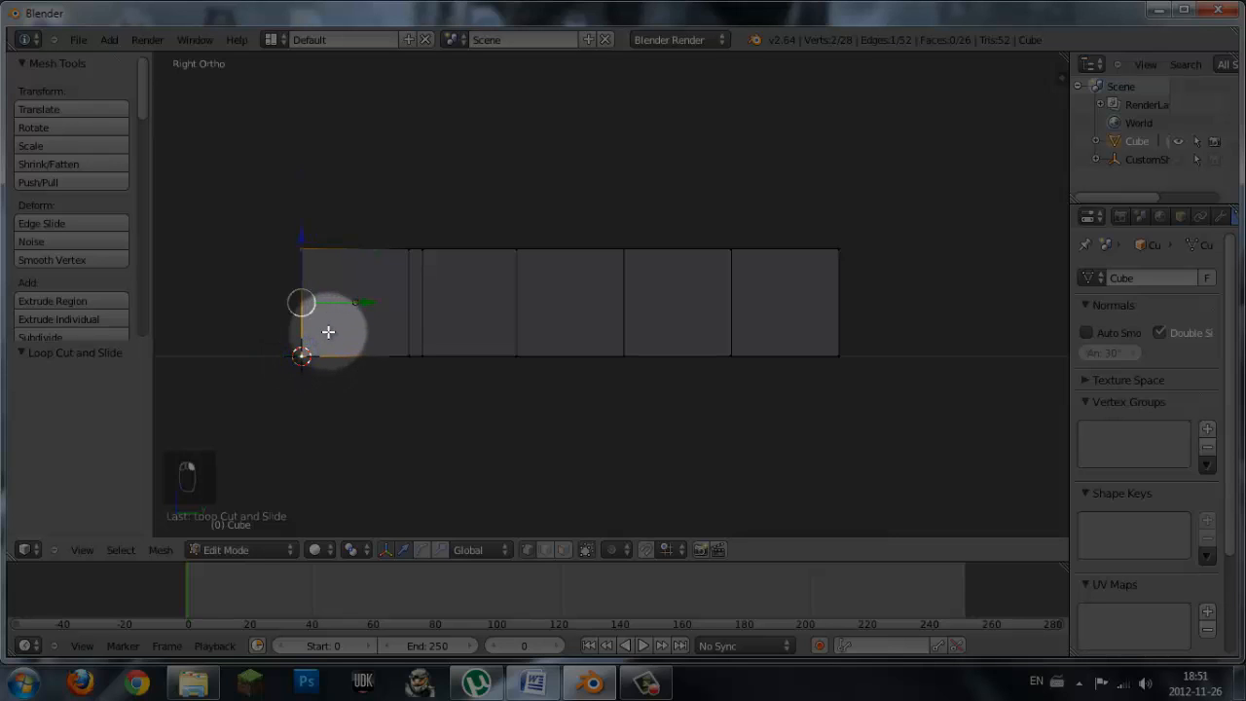
key("ctrl+r")
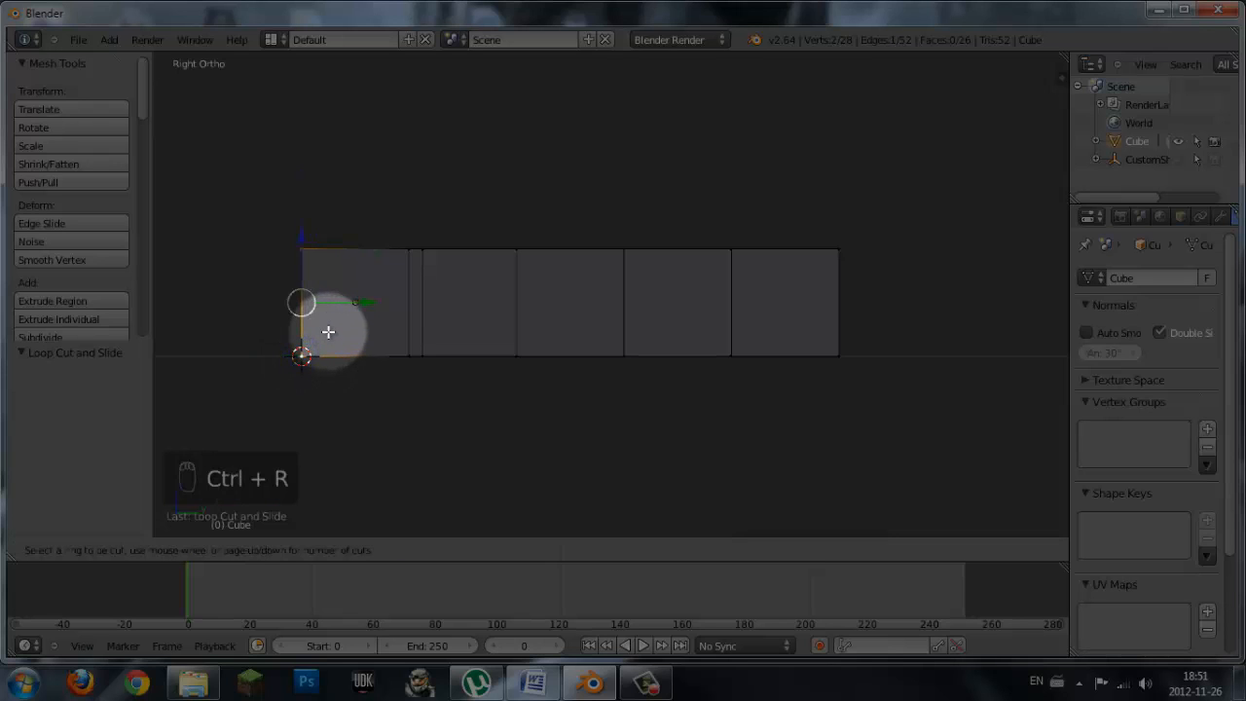
left_click(345, 253)
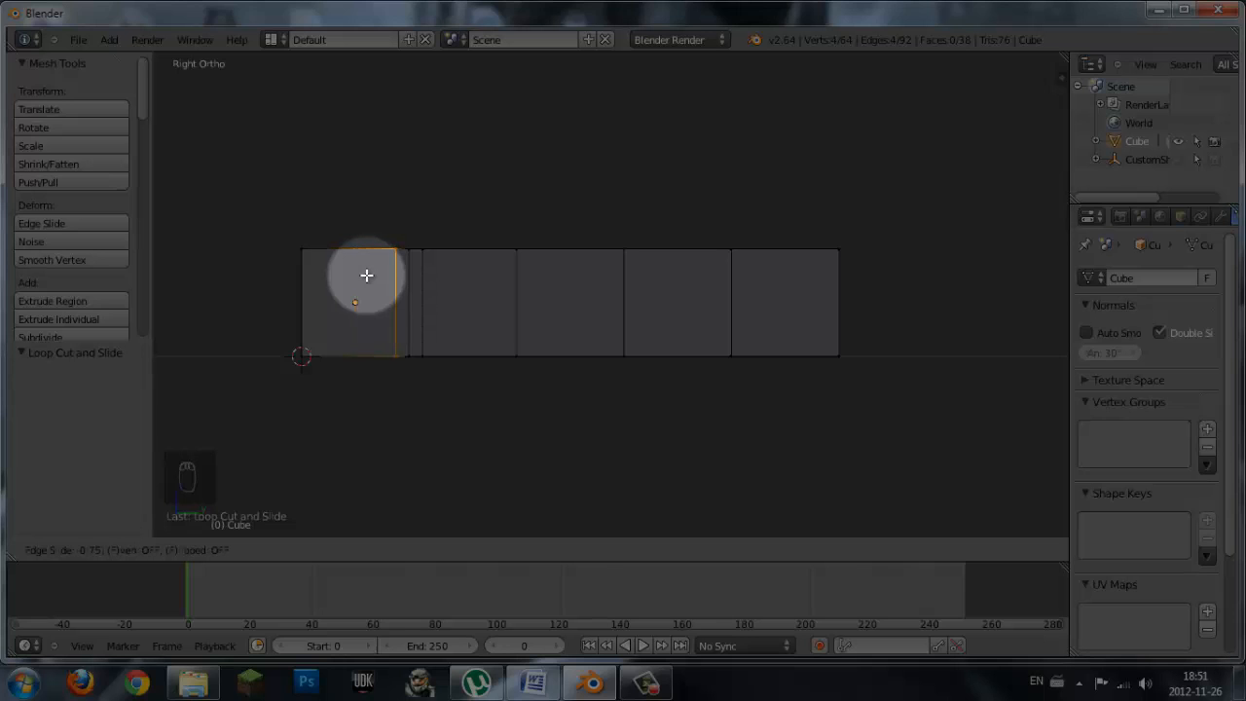
left_click(366, 275)
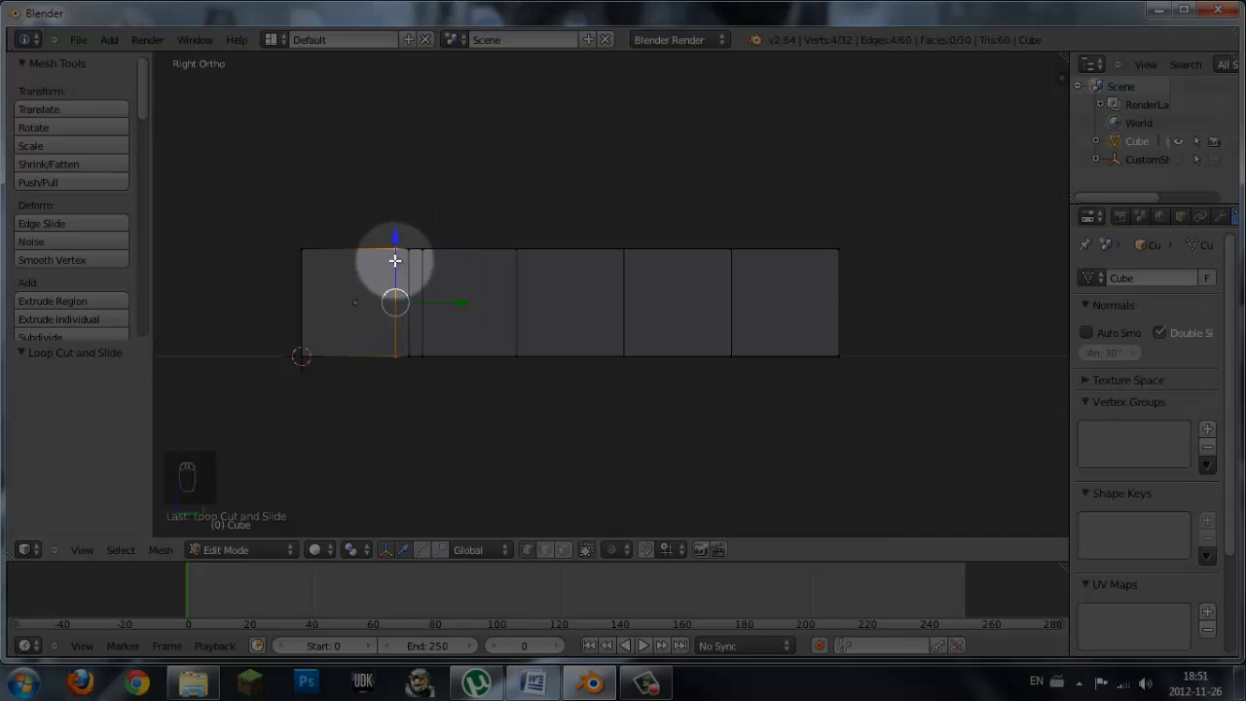
scroll(401, 253, "up", 3)
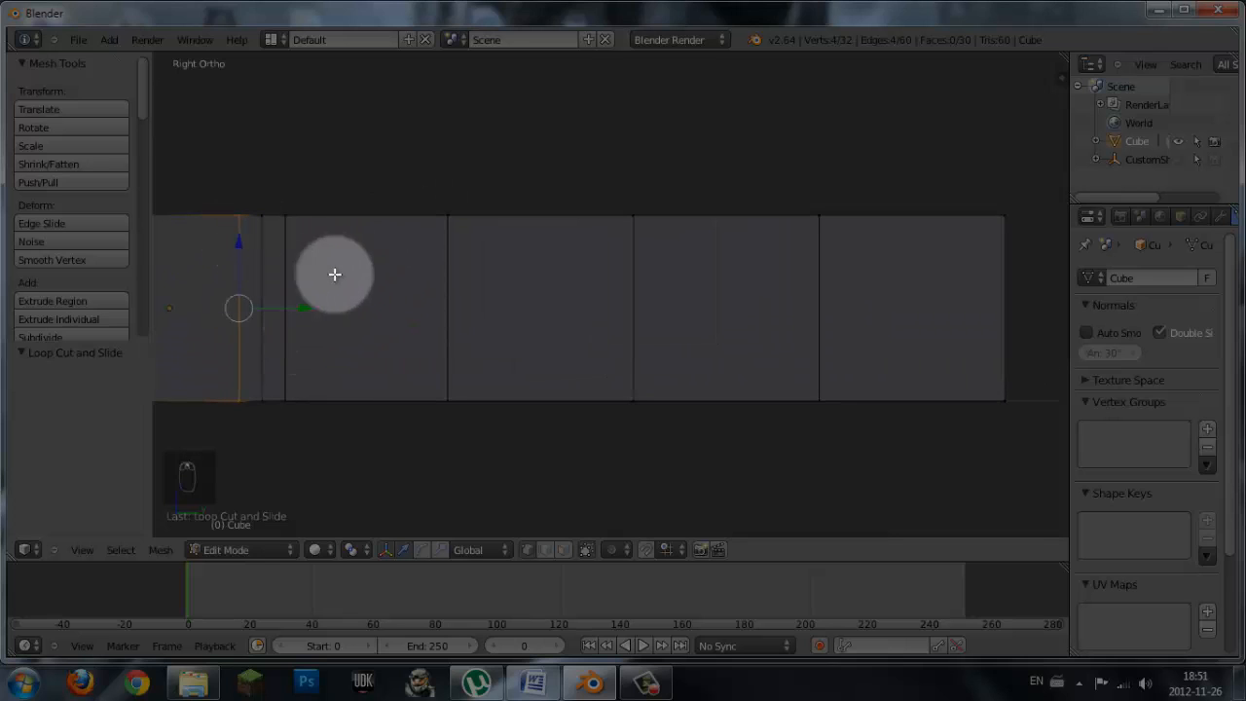
right_click(446, 215)
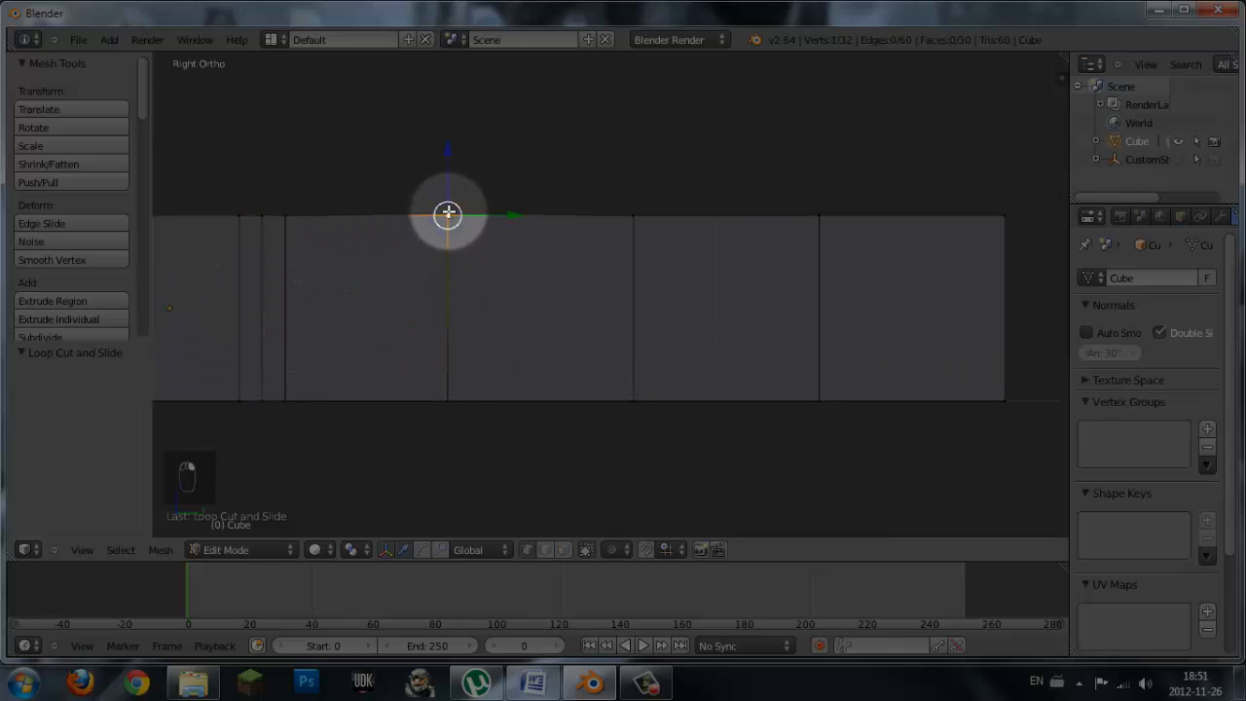
right_click(447, 399, "shift")
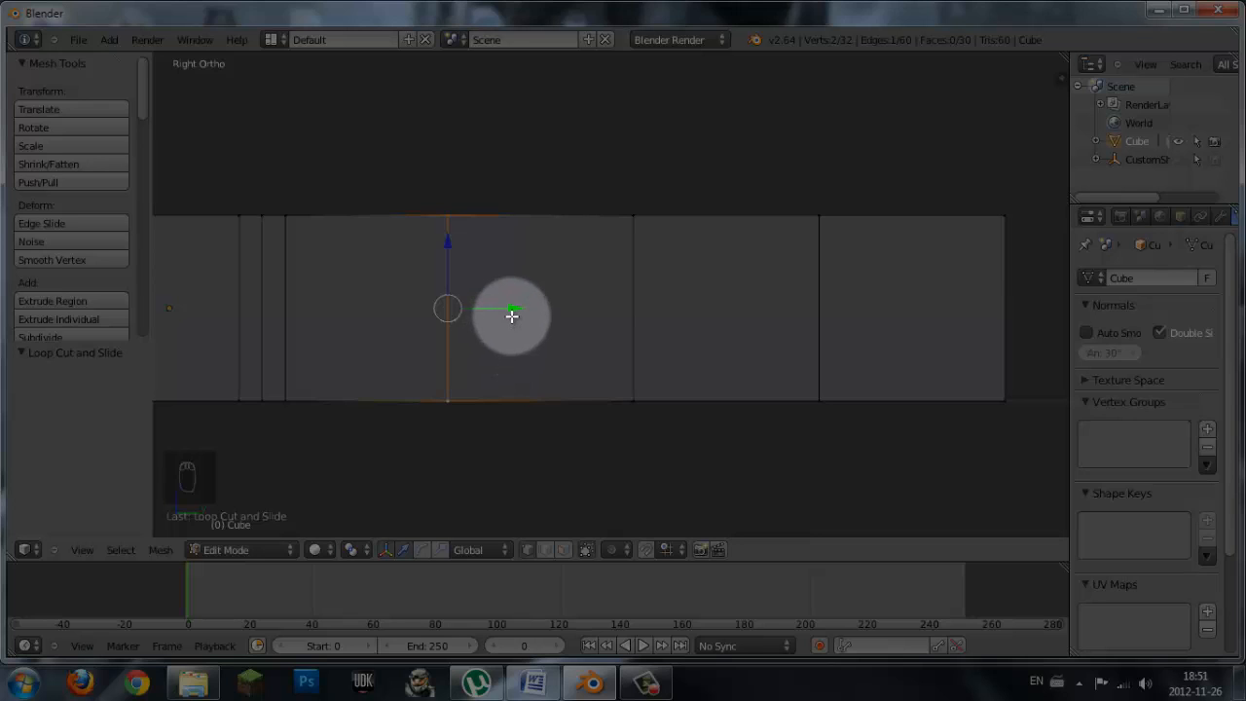
key("ctrl+r")
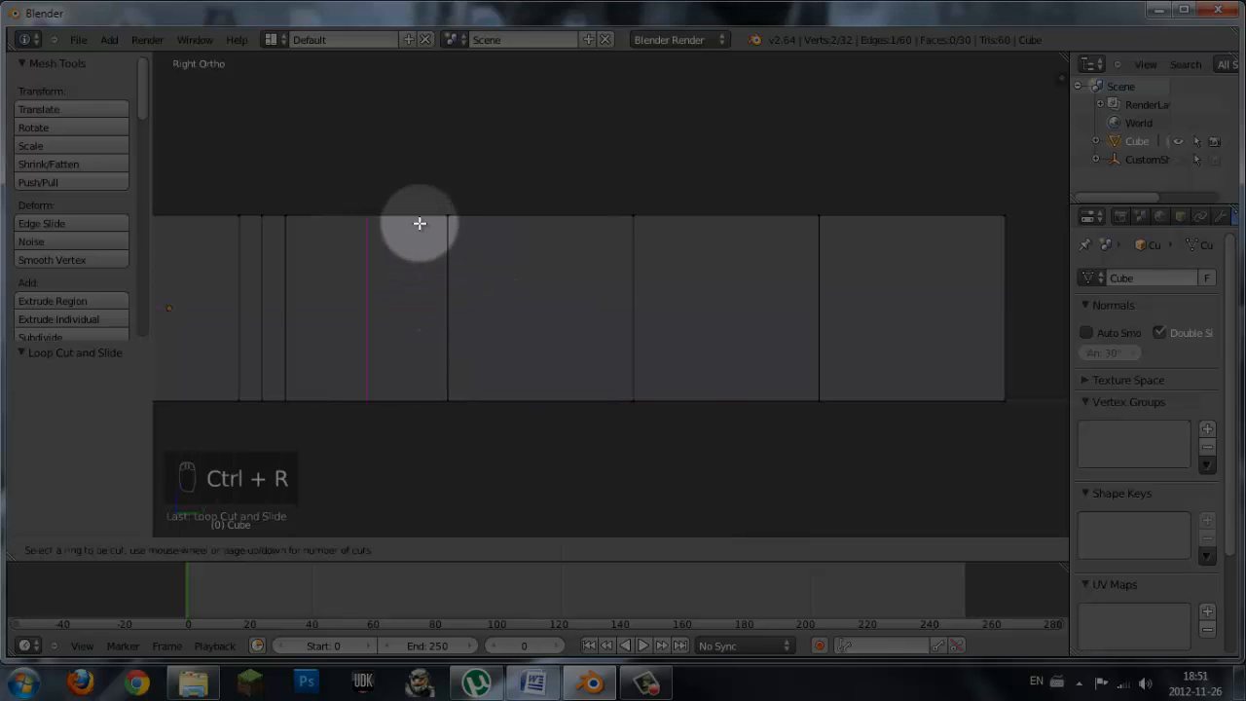
left_click(393, 214)
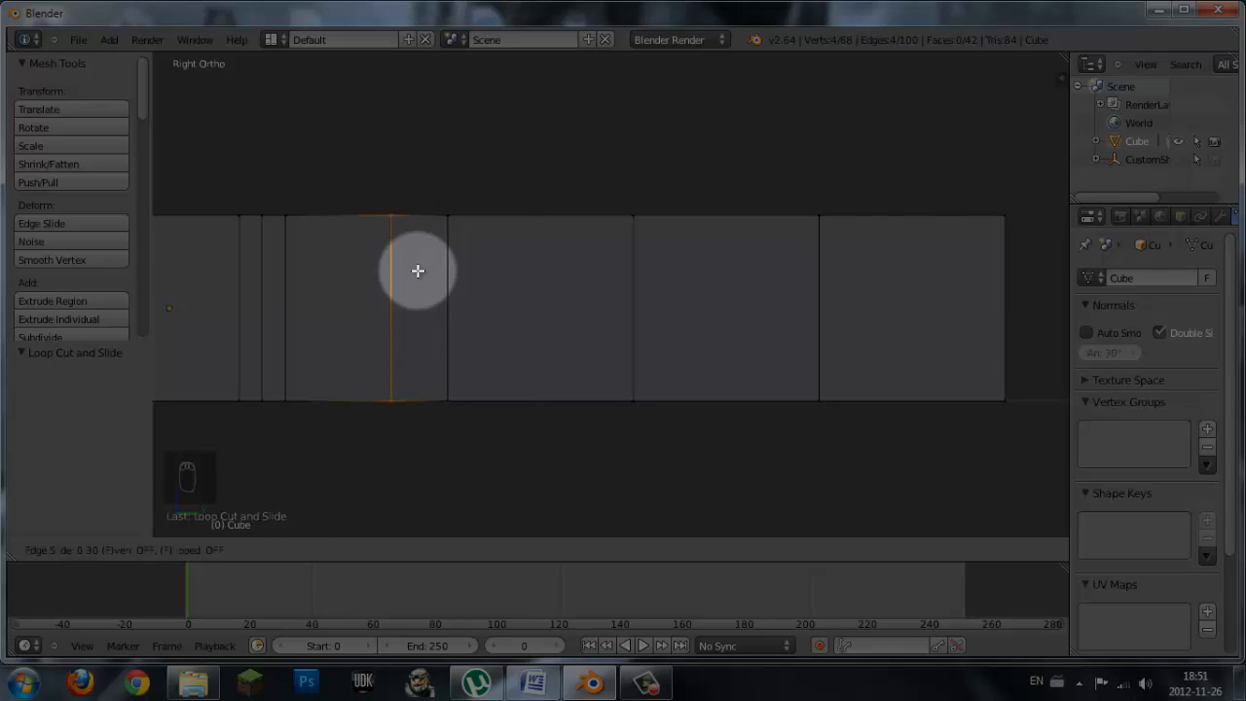
key("1")
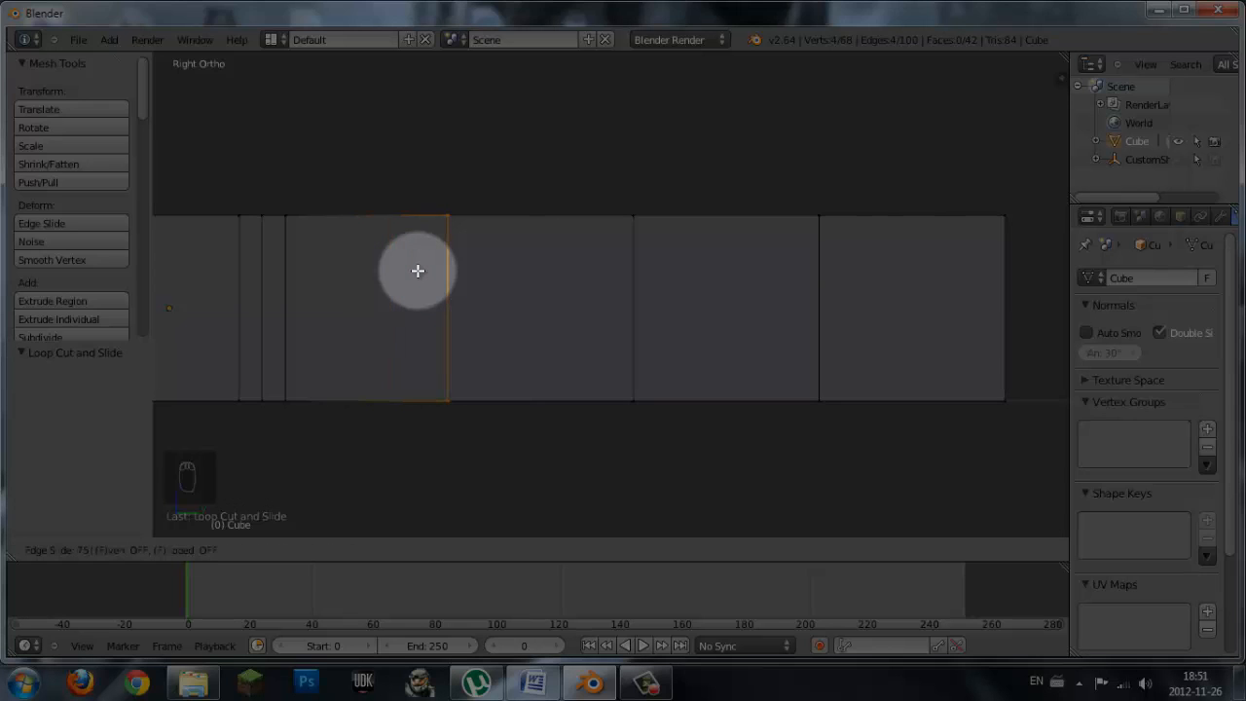
left_click(418, 270)
key("ctrl+z")
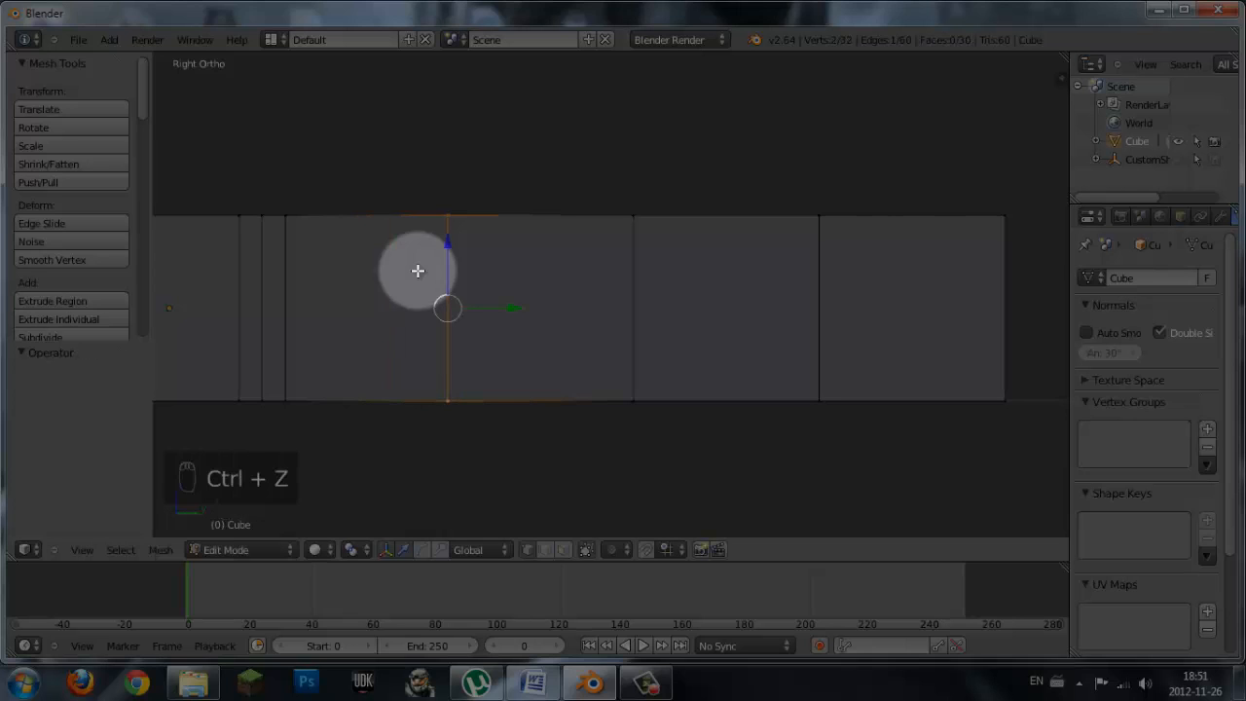
- Add a loop cut in the wide part of the second segment and slide it about 0.75 toward the third segment
key("ctrl+r")
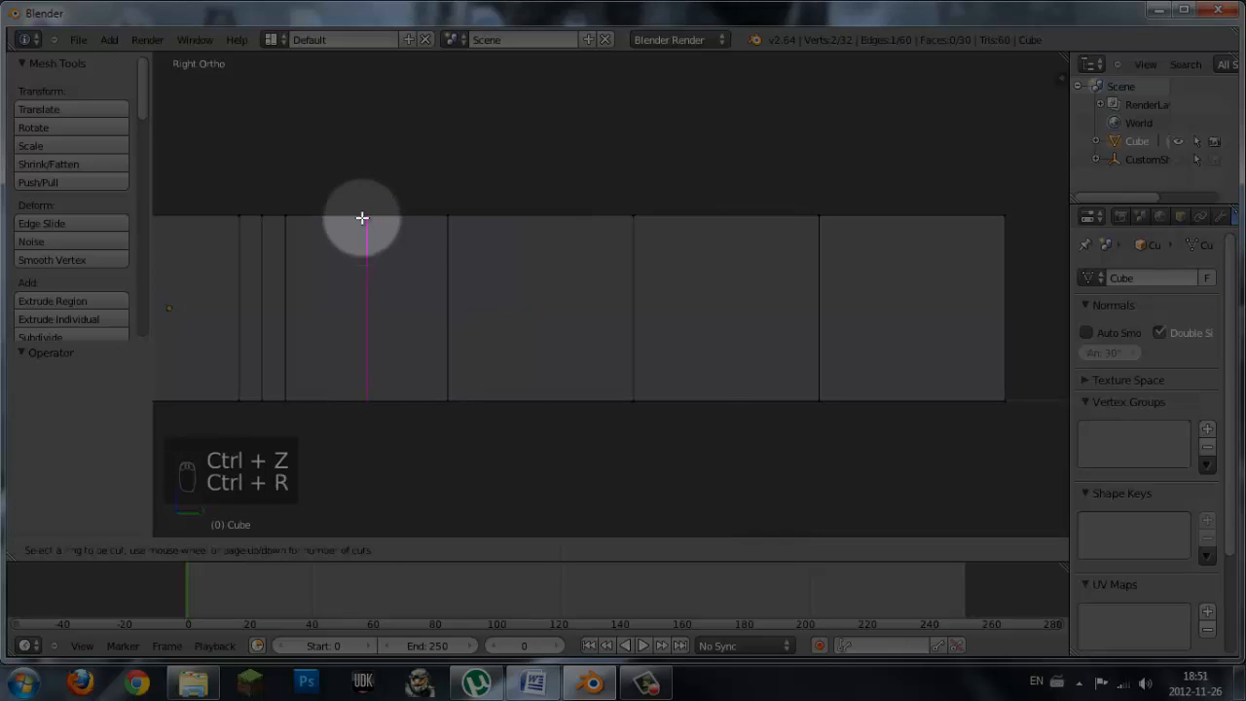
left_click(365, 223)
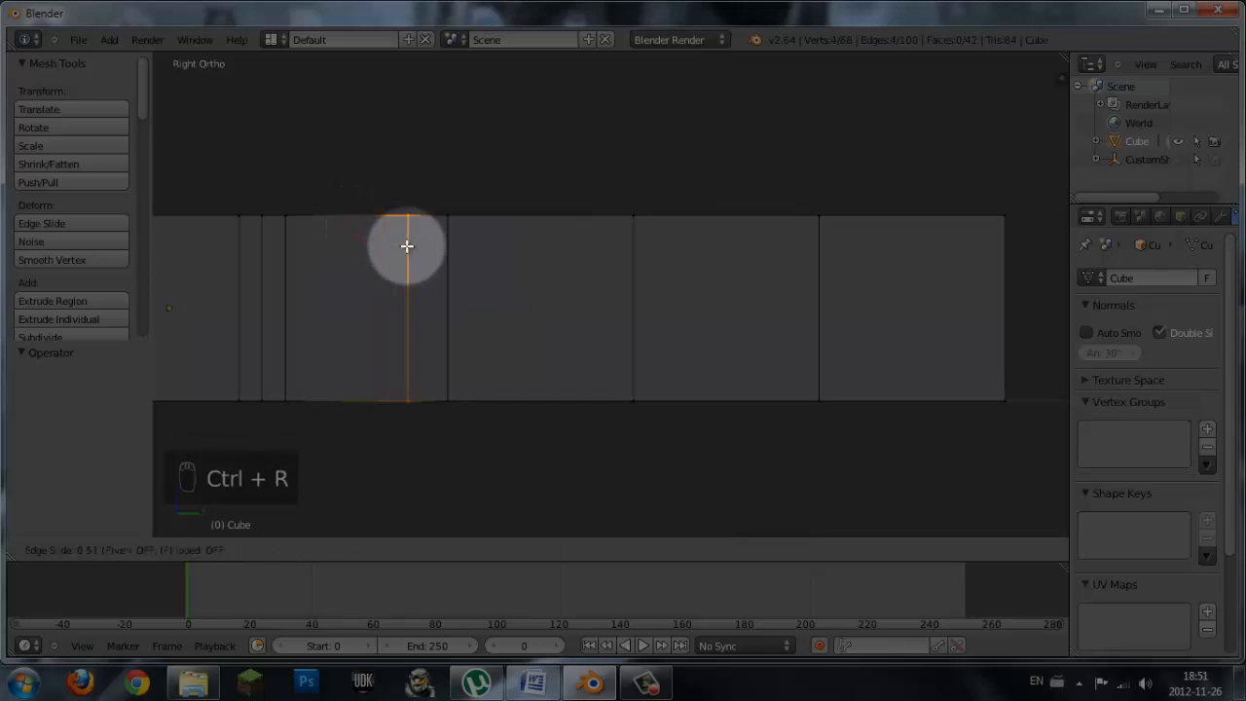
right_click(407, 247)
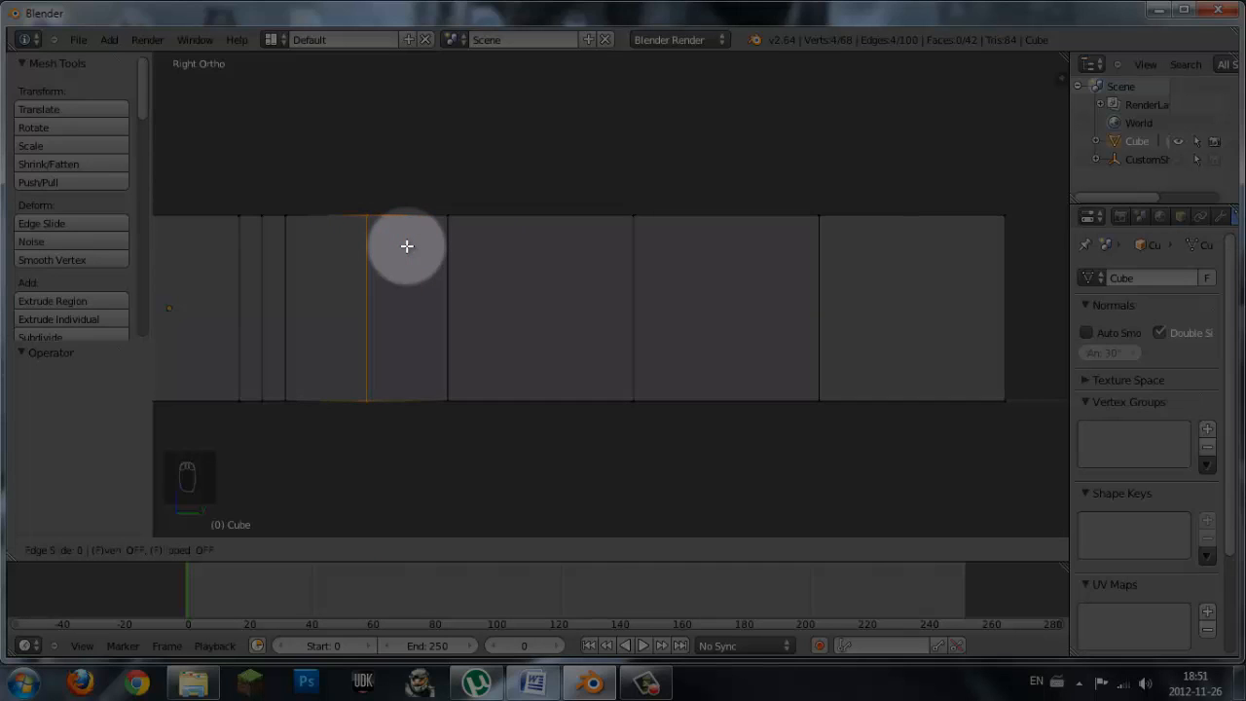
left_click(407, 246)
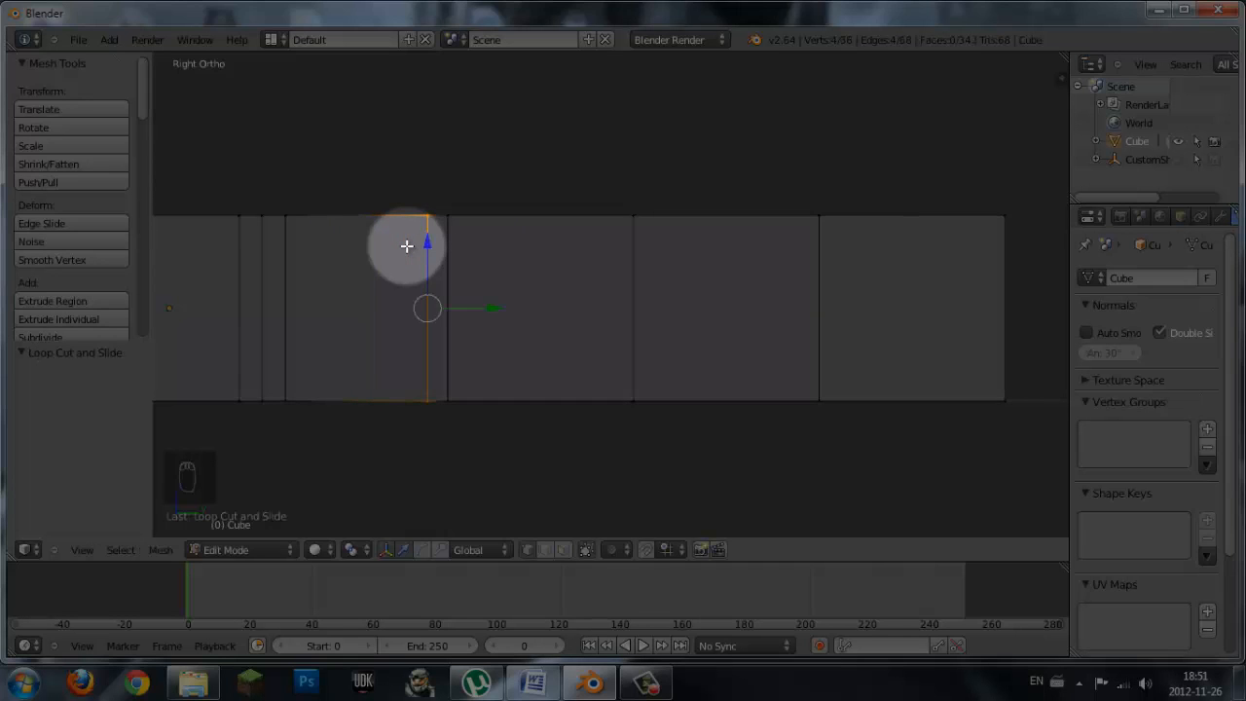
right_click(633, 215)
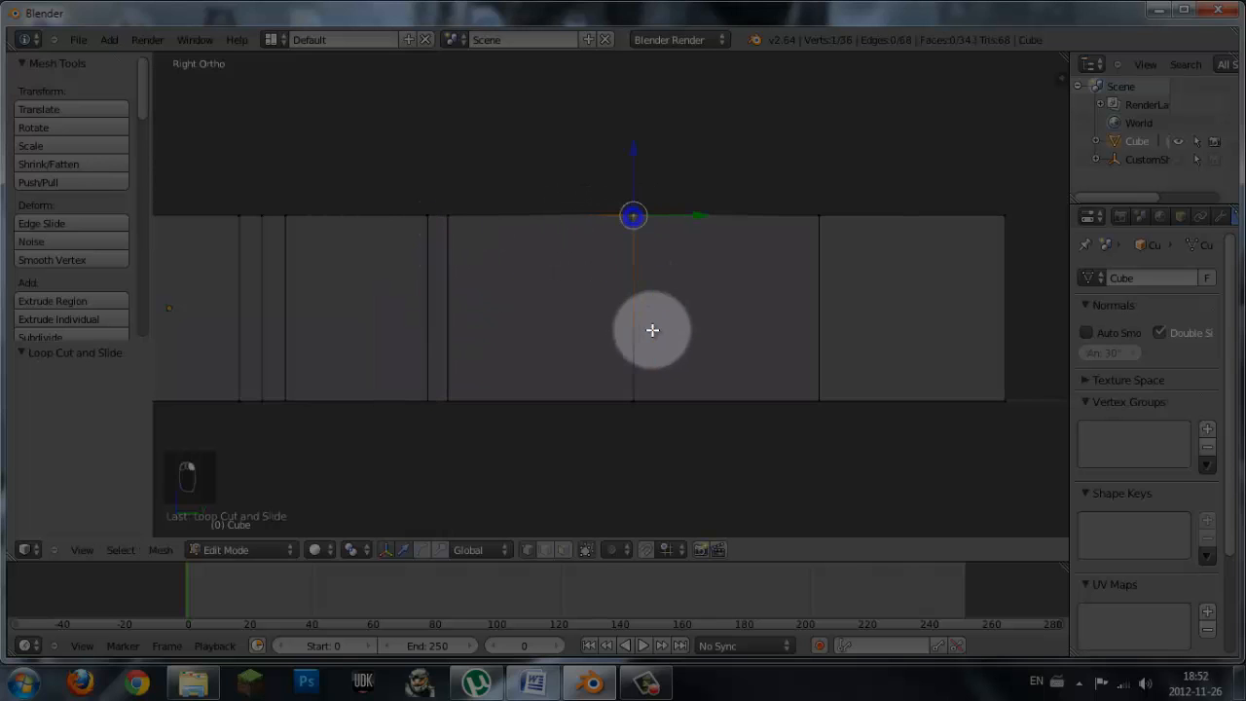
right_click(634, 397, "shift")
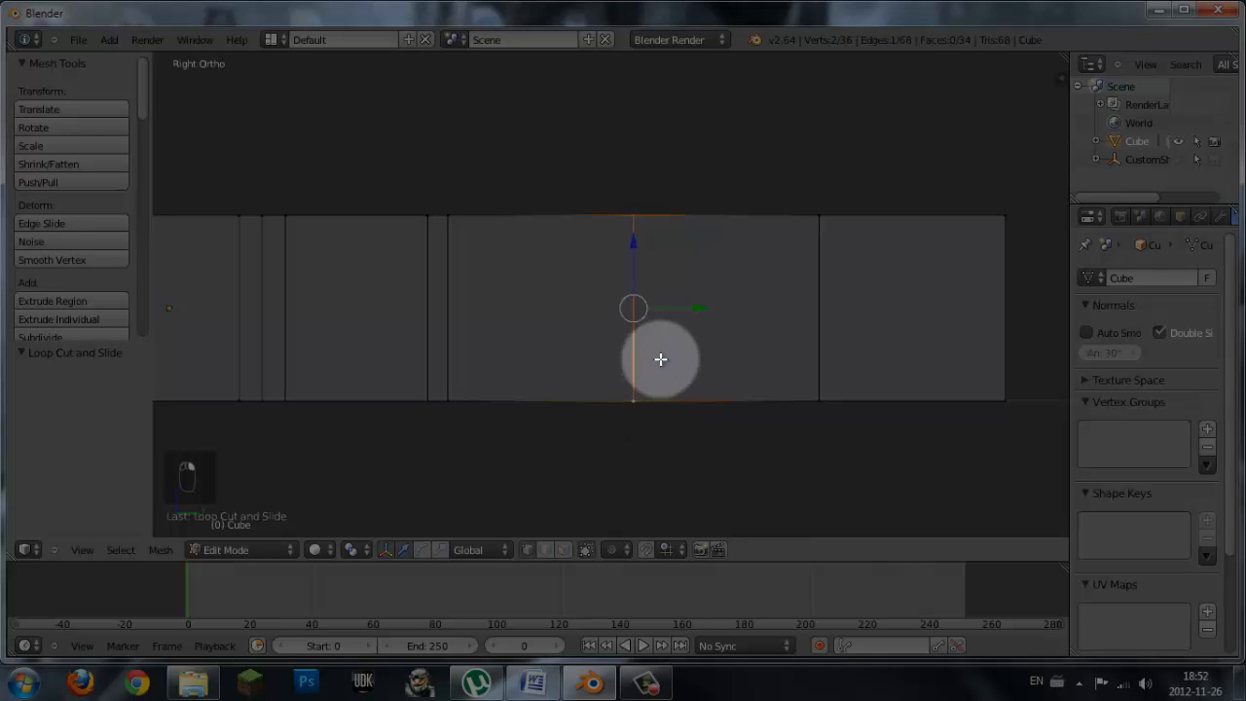
key("r")
left_click(557, 270)
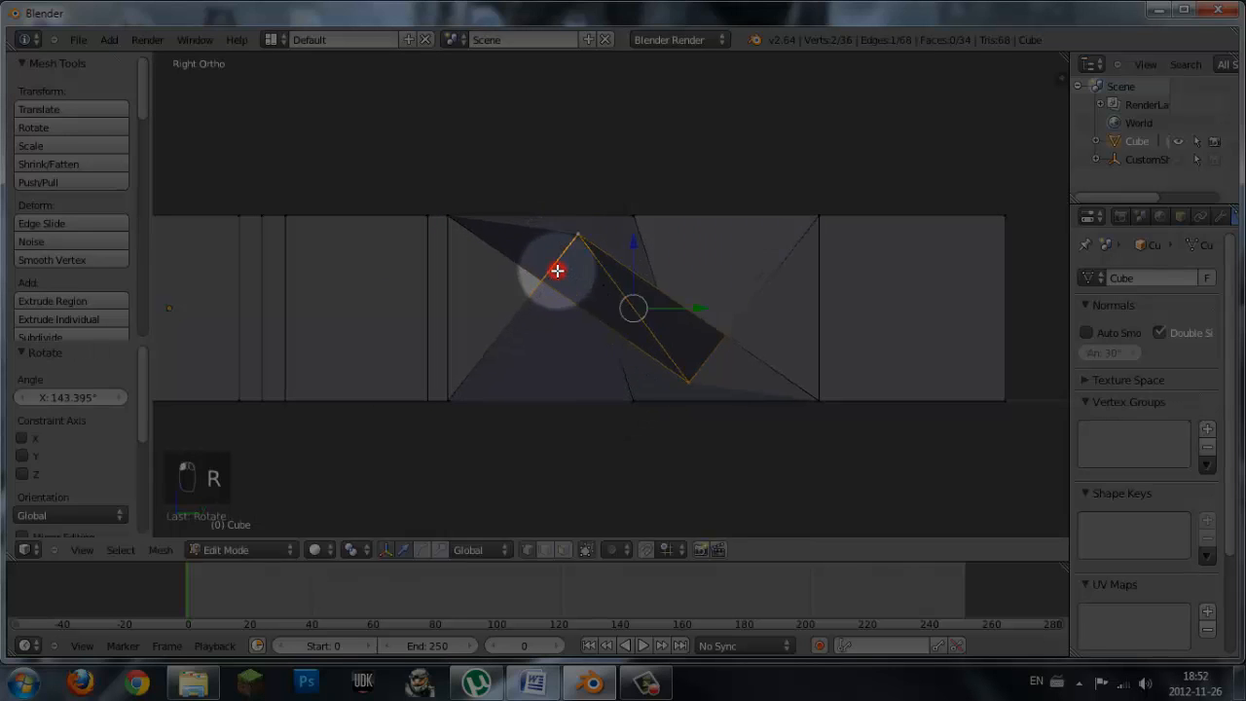
key("ctrl+z")
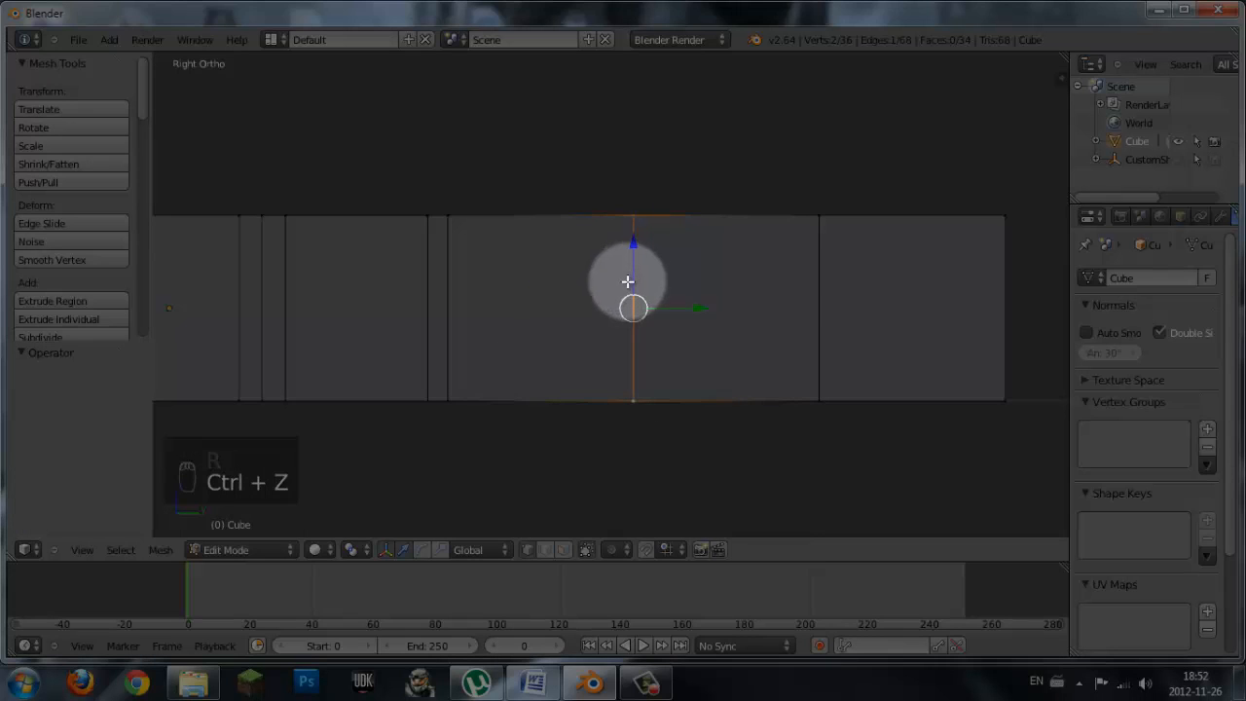
- Add a loop cut in the bar's third segment from the origin and slide it by -0.75 toward the second segment
key("ctrl+r")
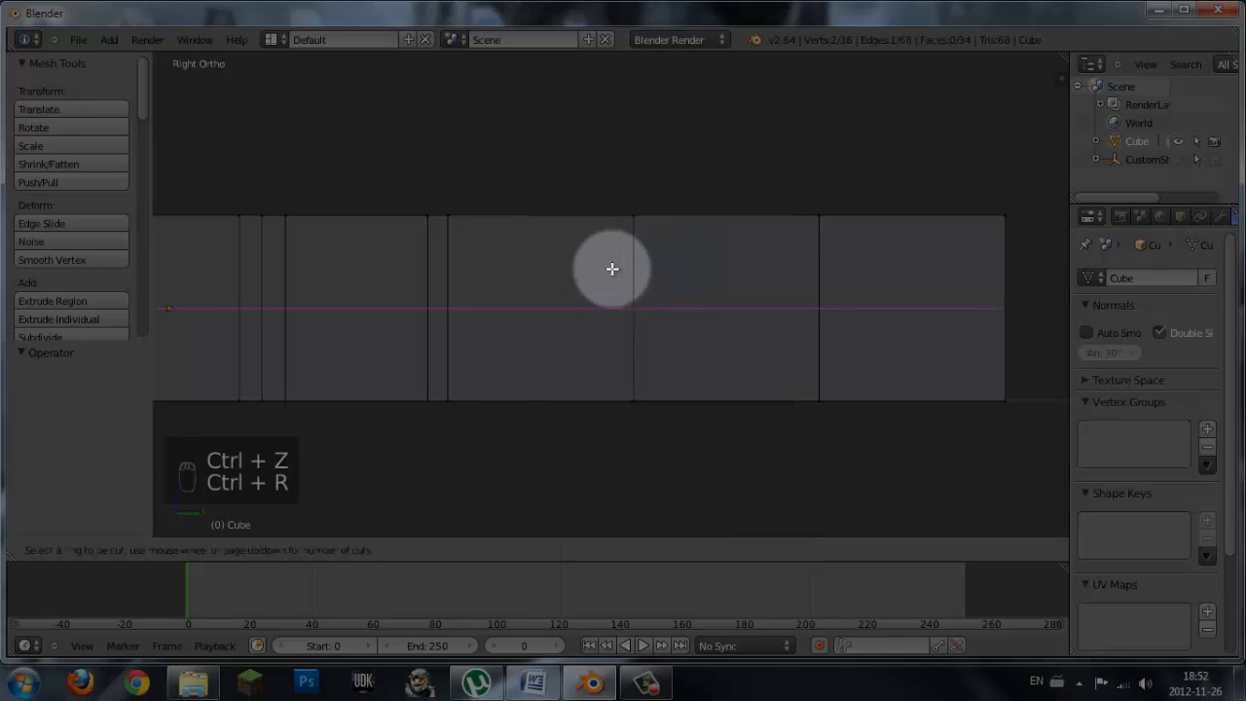
left_click(537, 220)
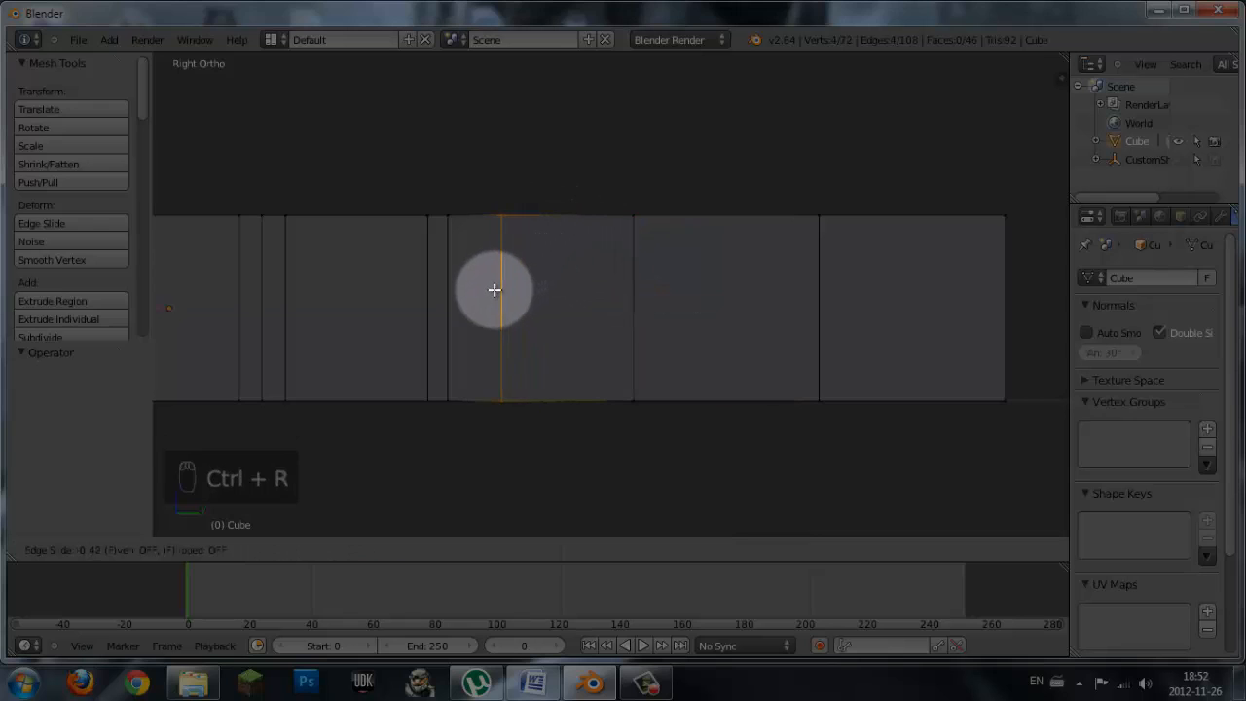
key("0")
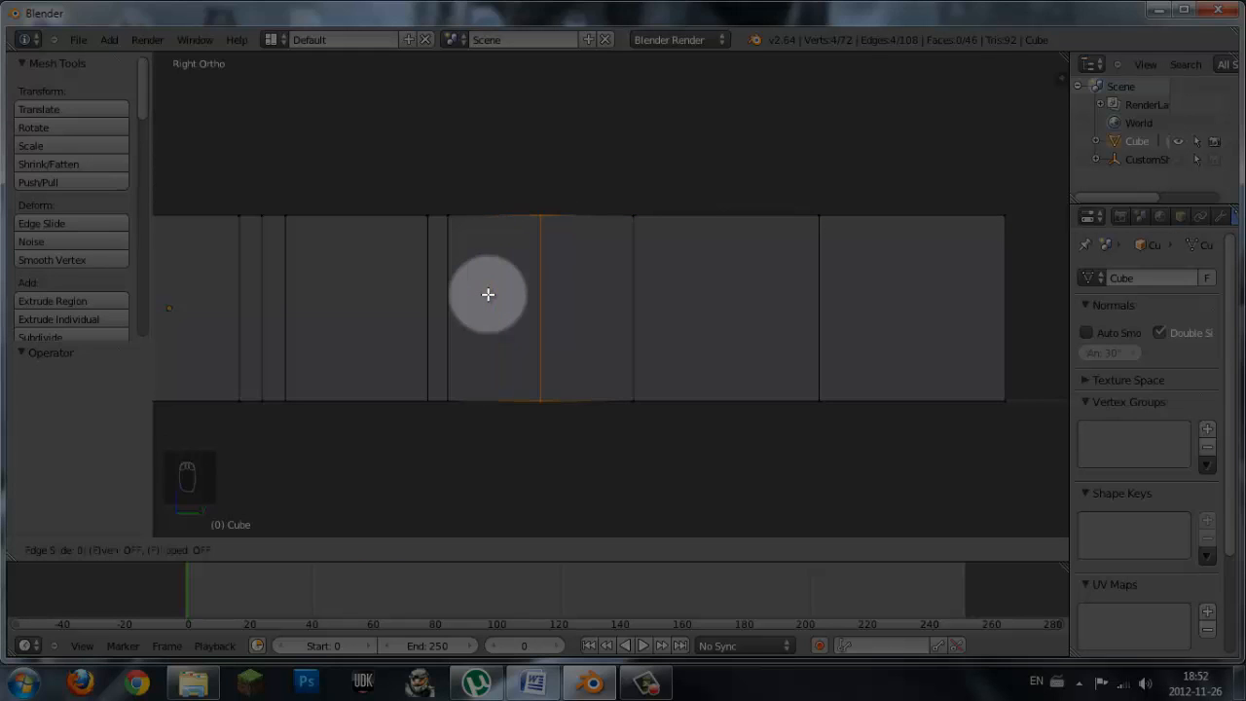
type("-.75")
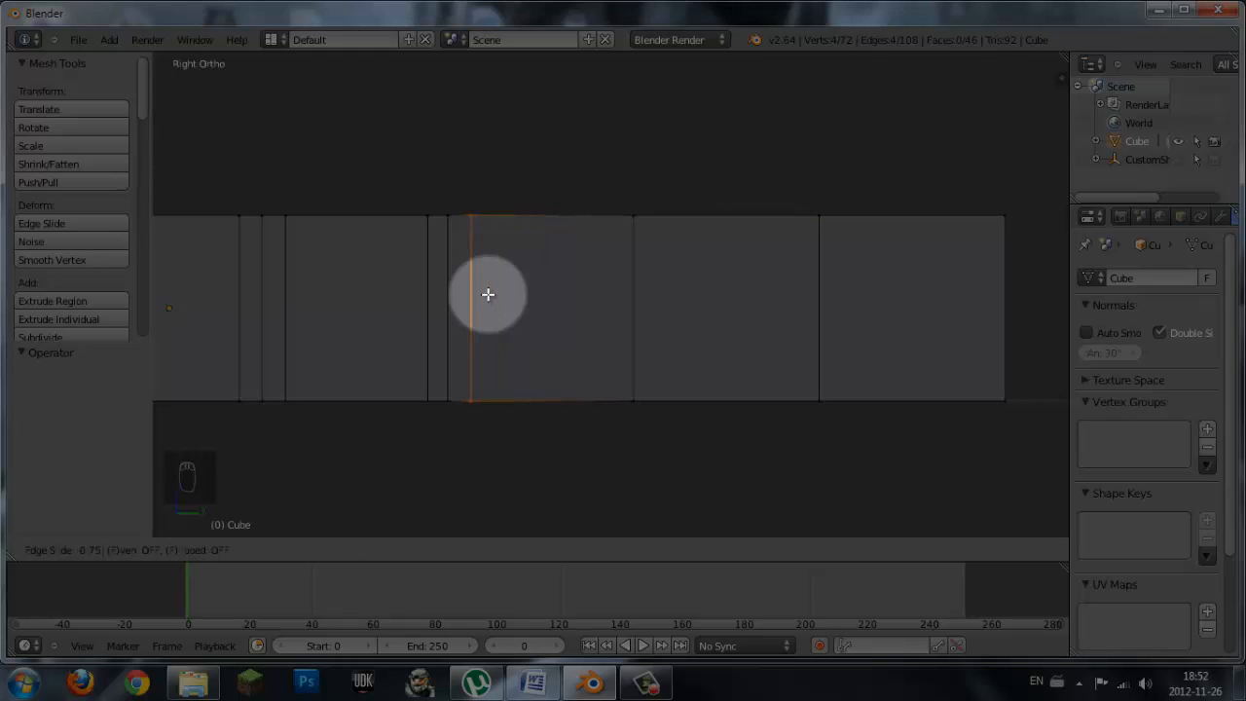
key("Return")
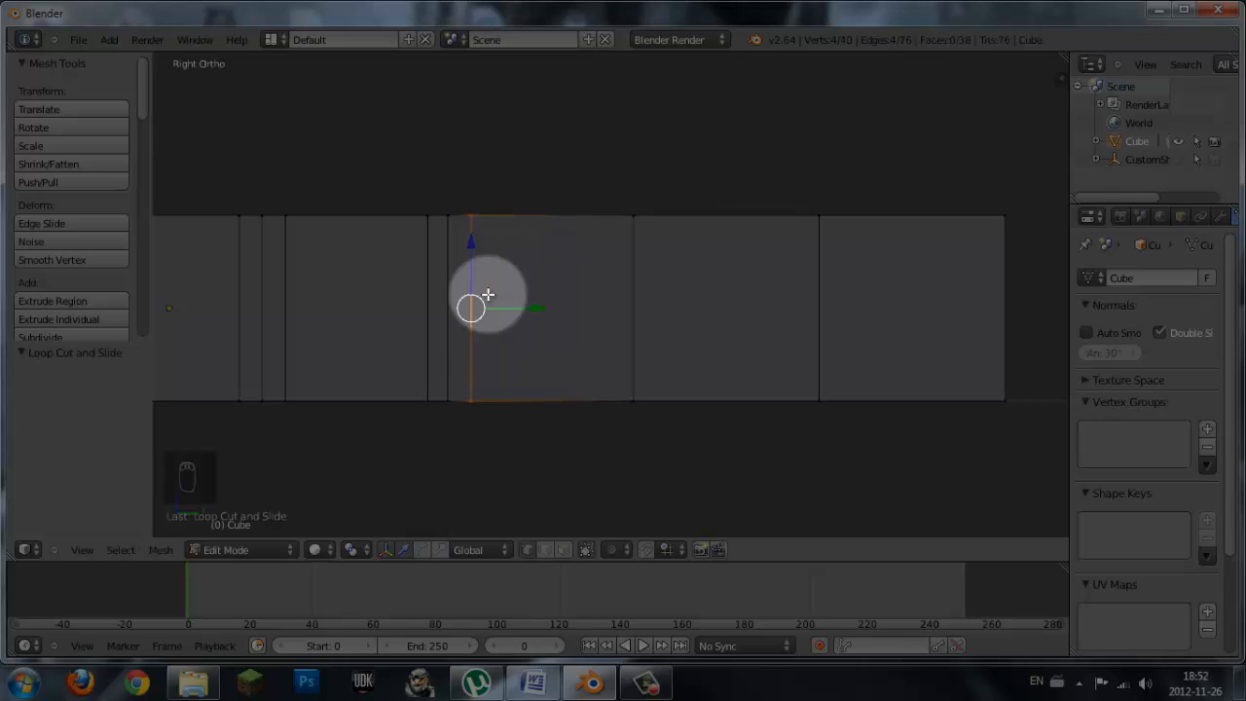
- Add a loop cut in the wide part of the third segment and slide it about 0.75 toward the fourth segment
right_click(633, 217)
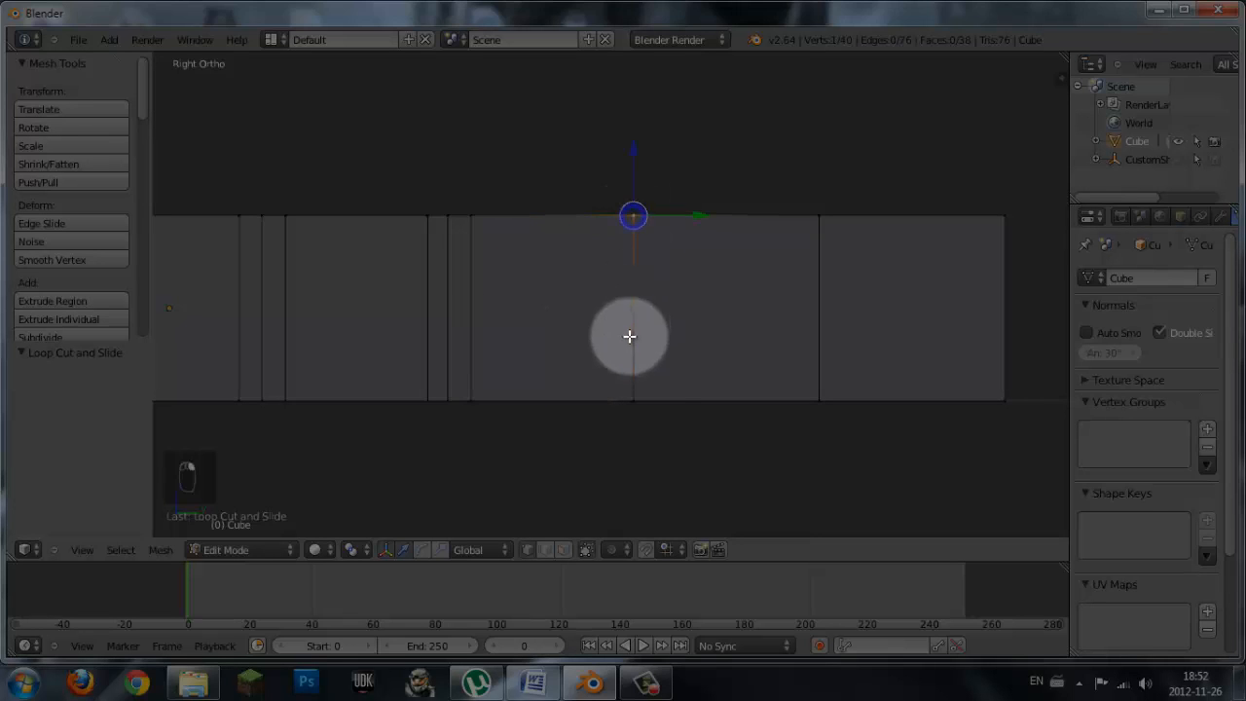
right_click(633, 400, "shift")
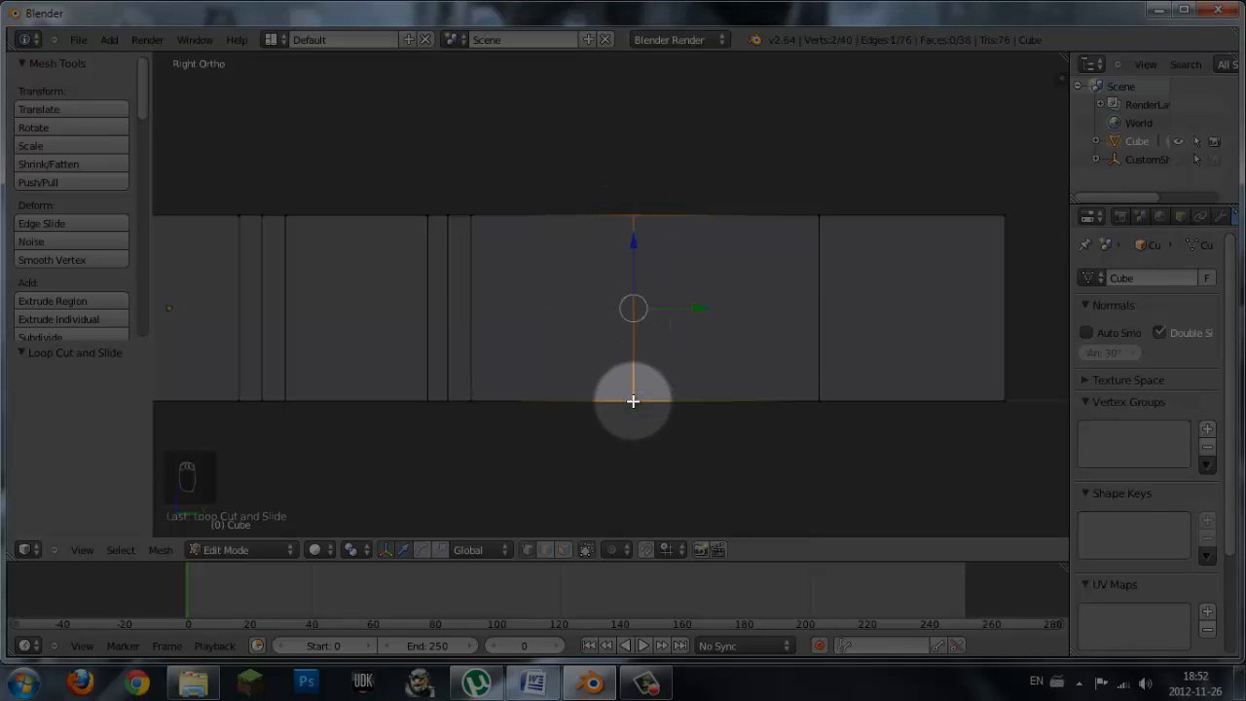
scroll(515, 359, "up", 2)
scroll(516, 358, "down", 3)
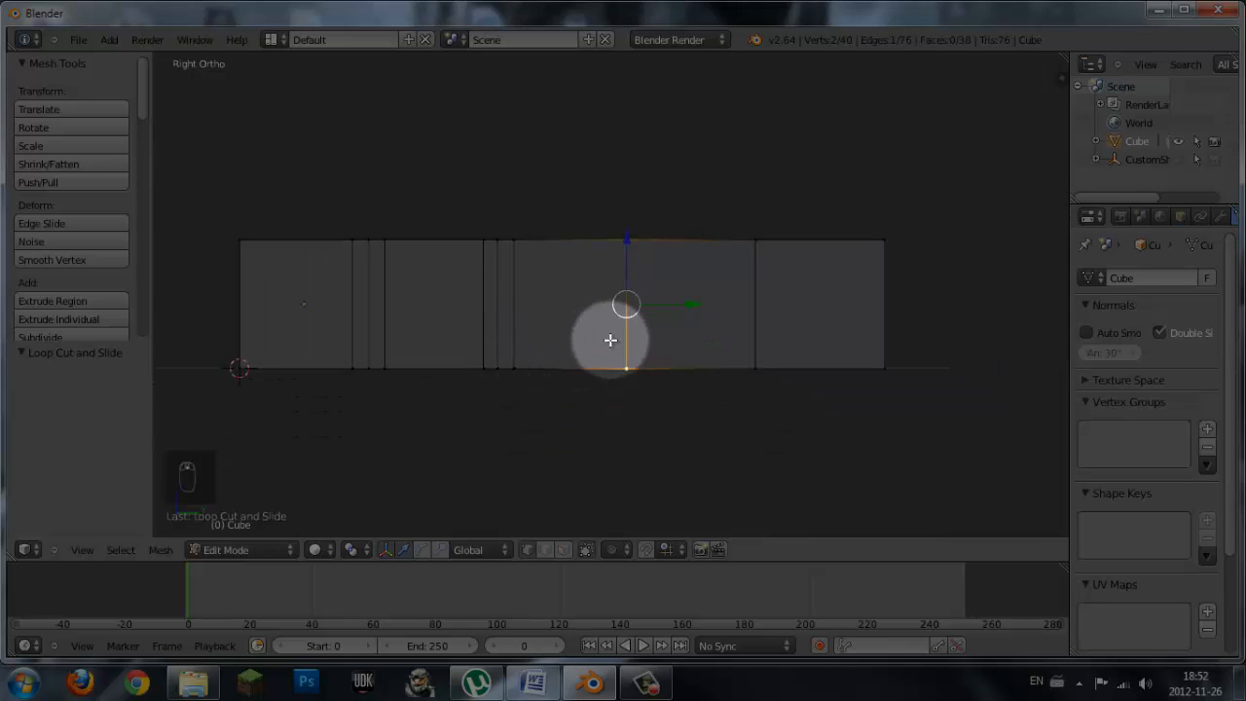
right_click(497, 242)
right_click(498, 367, "shift")
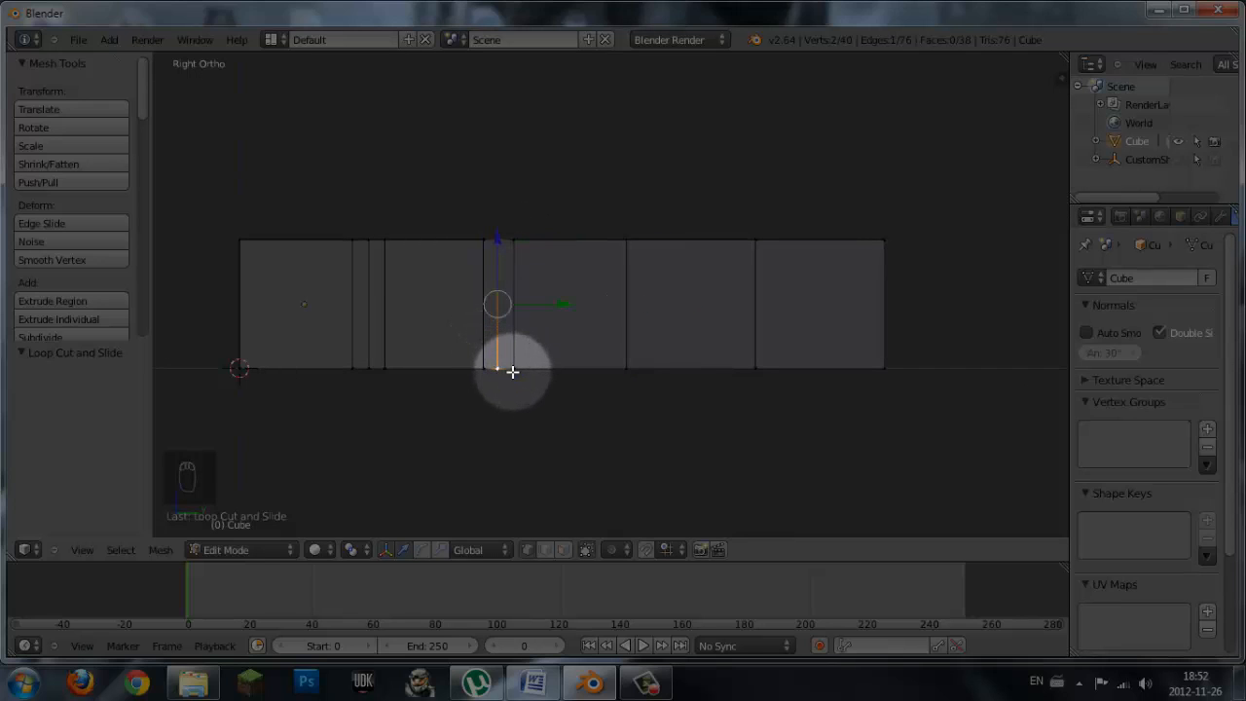
key("ctrl+r")
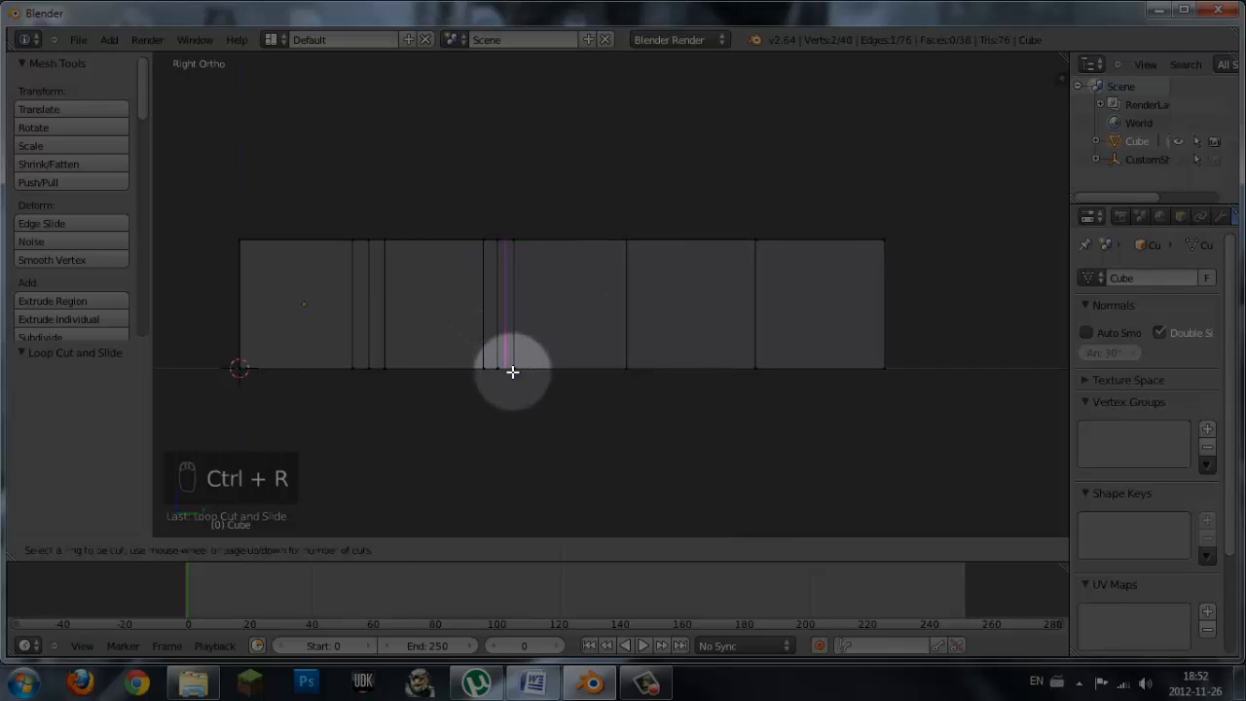
left_click(558, 239)
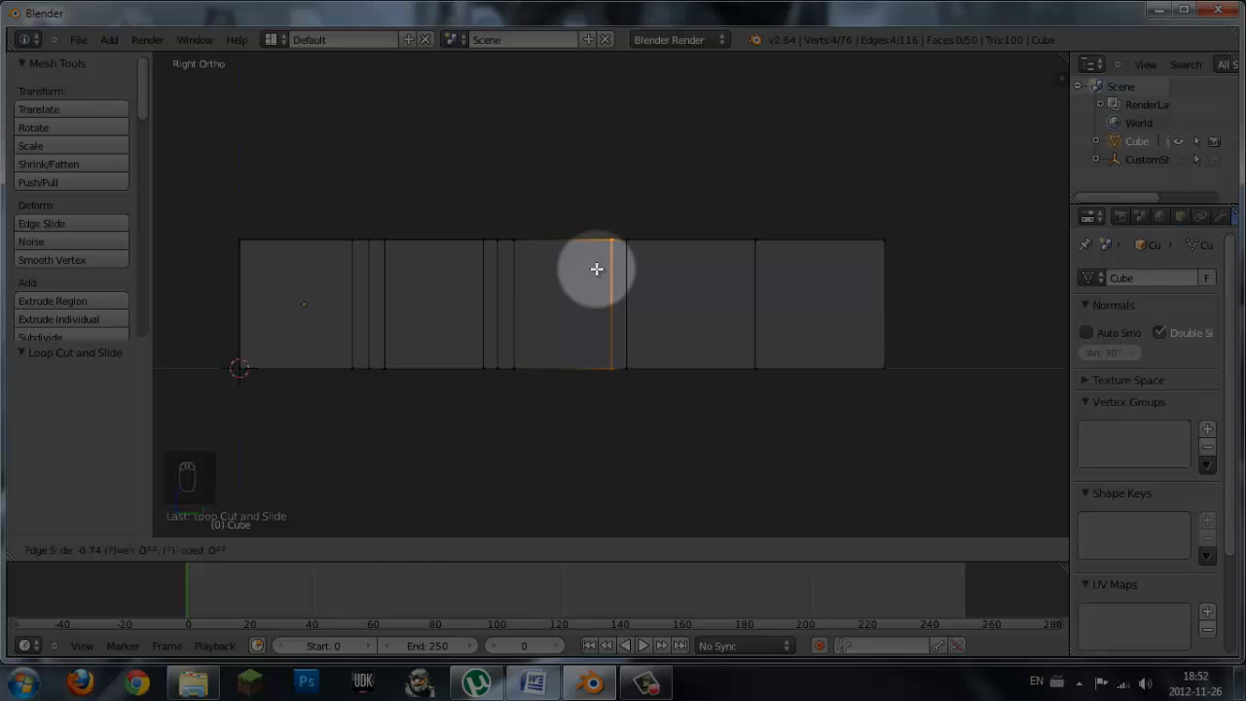
right_click(597, 269)
type(".75")
key("Return")
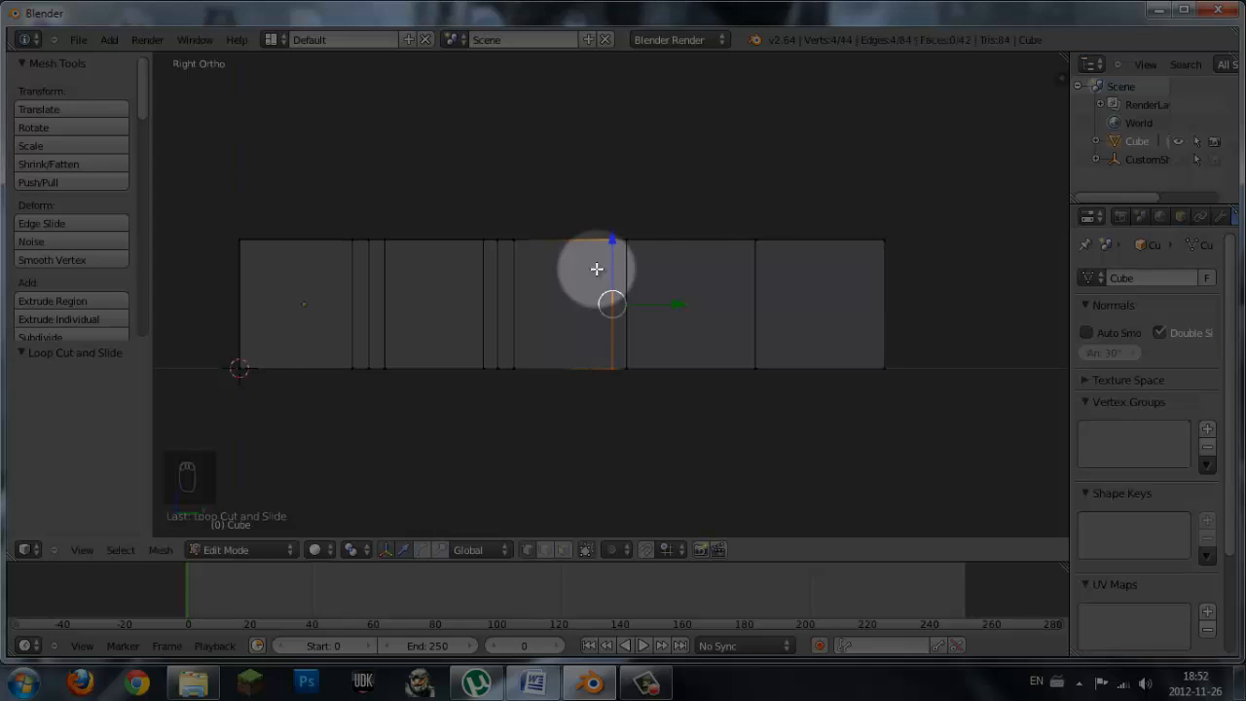
- Add a loop cut in the fourth segment and slide it about 0.75 toward the third segment
right_click(755, 240)
right_click(753, 369, "shift")
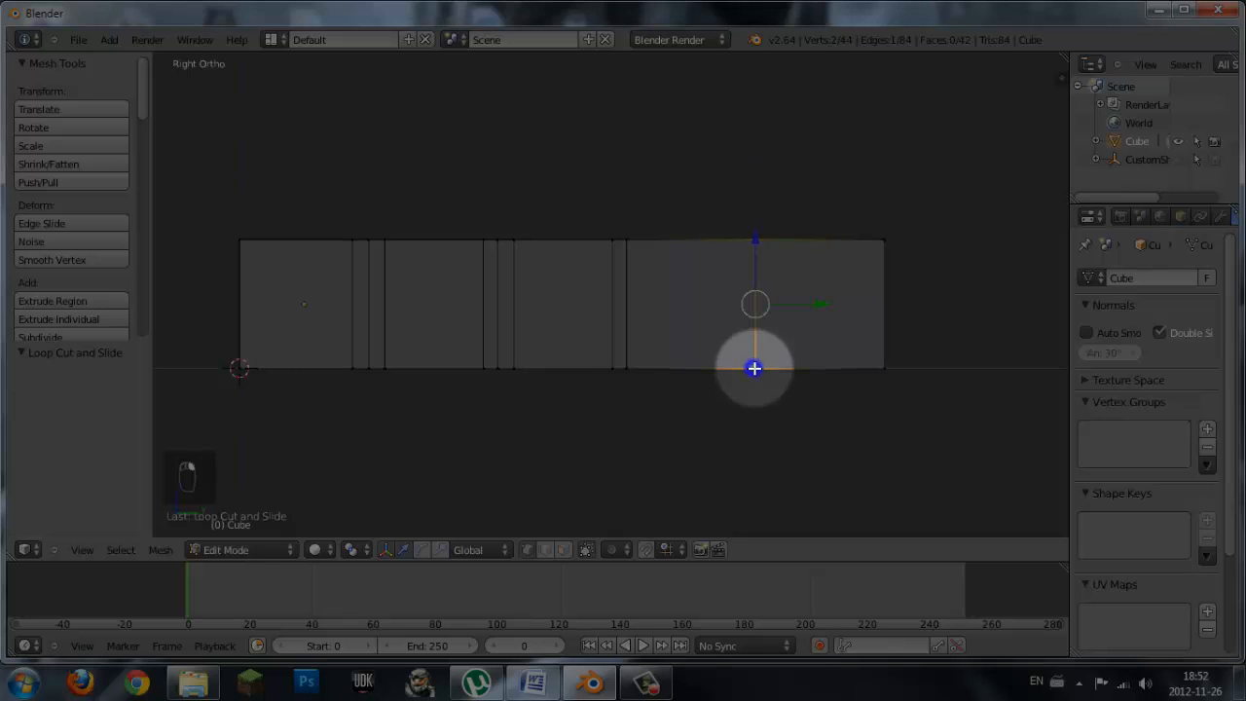
key("ctrl+r")
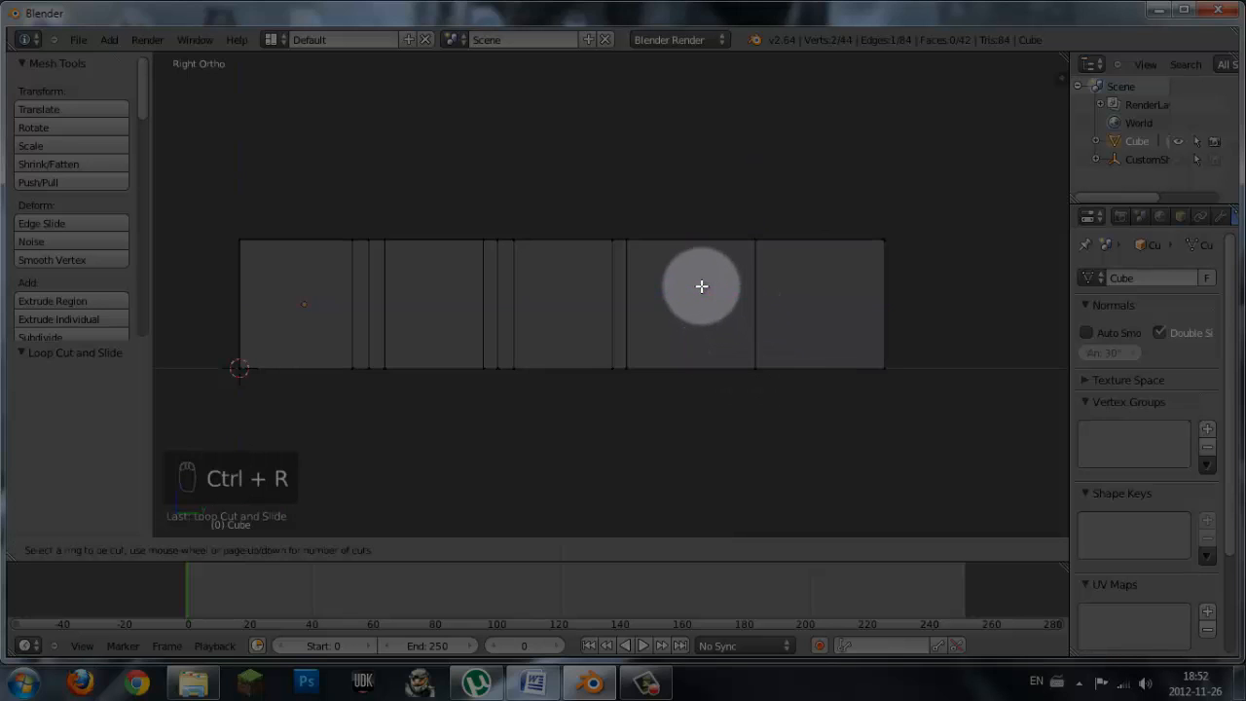
left_click(693, 244)
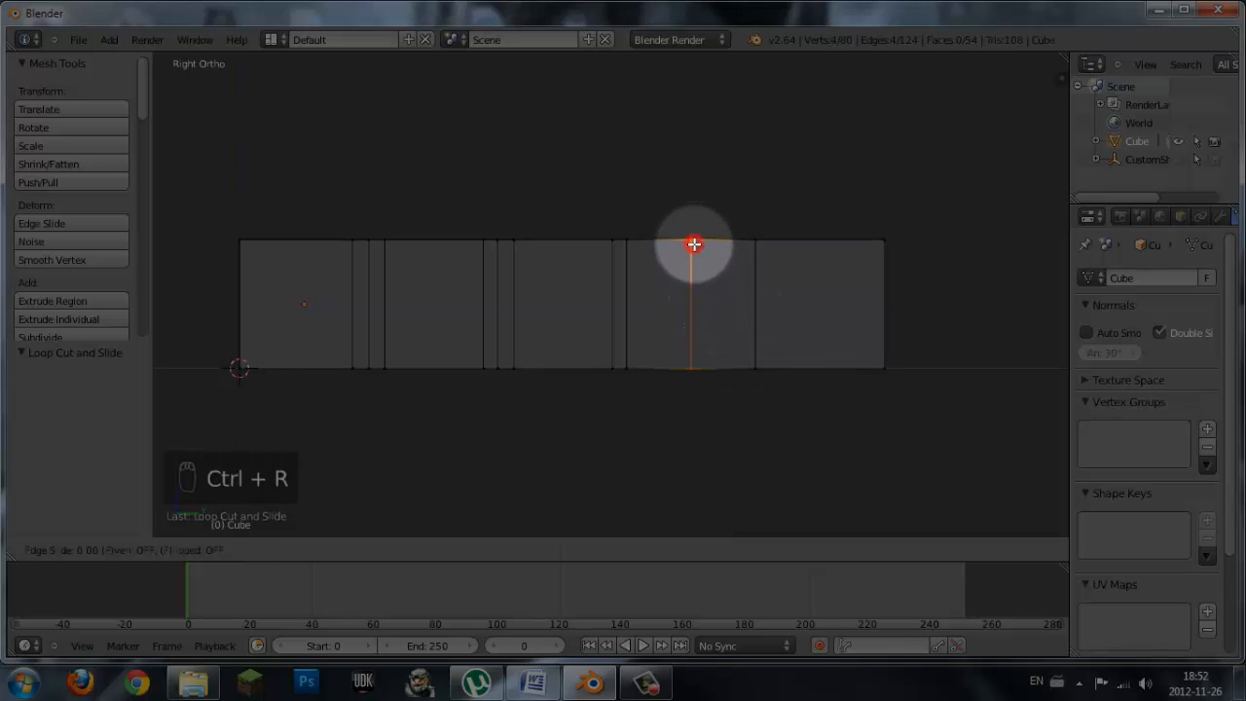
right_click(656, 283)
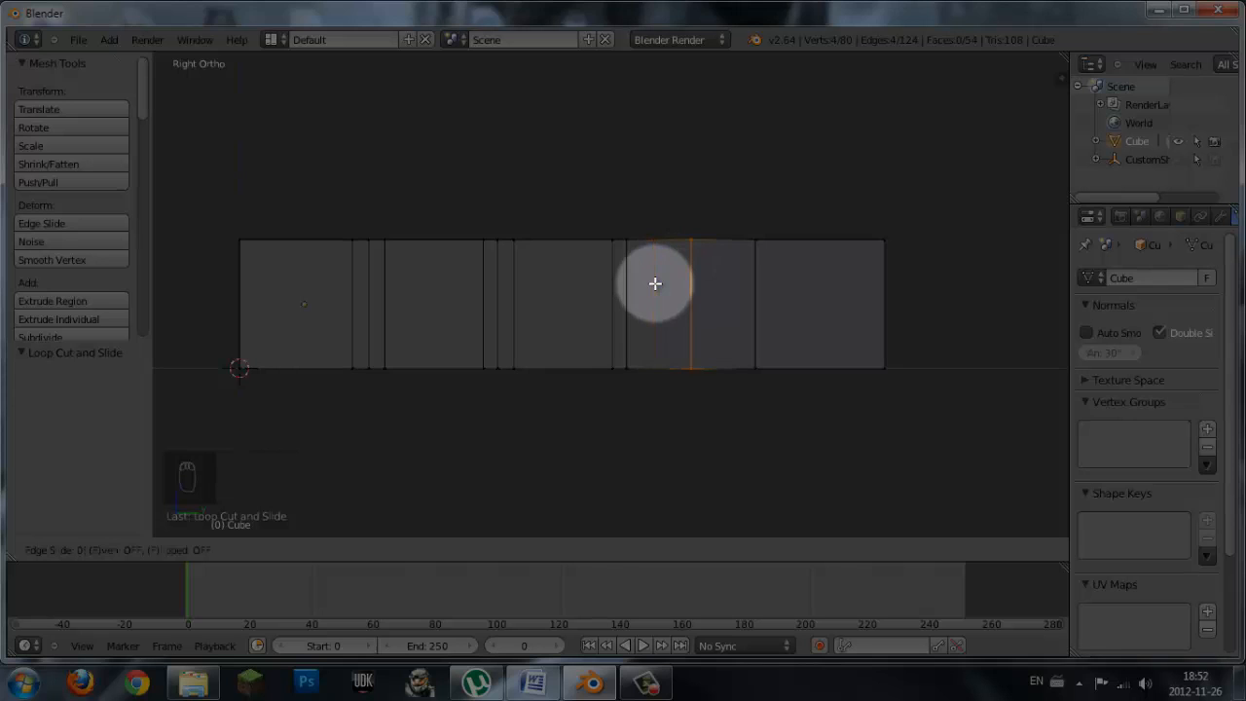
left_click(655, 283)
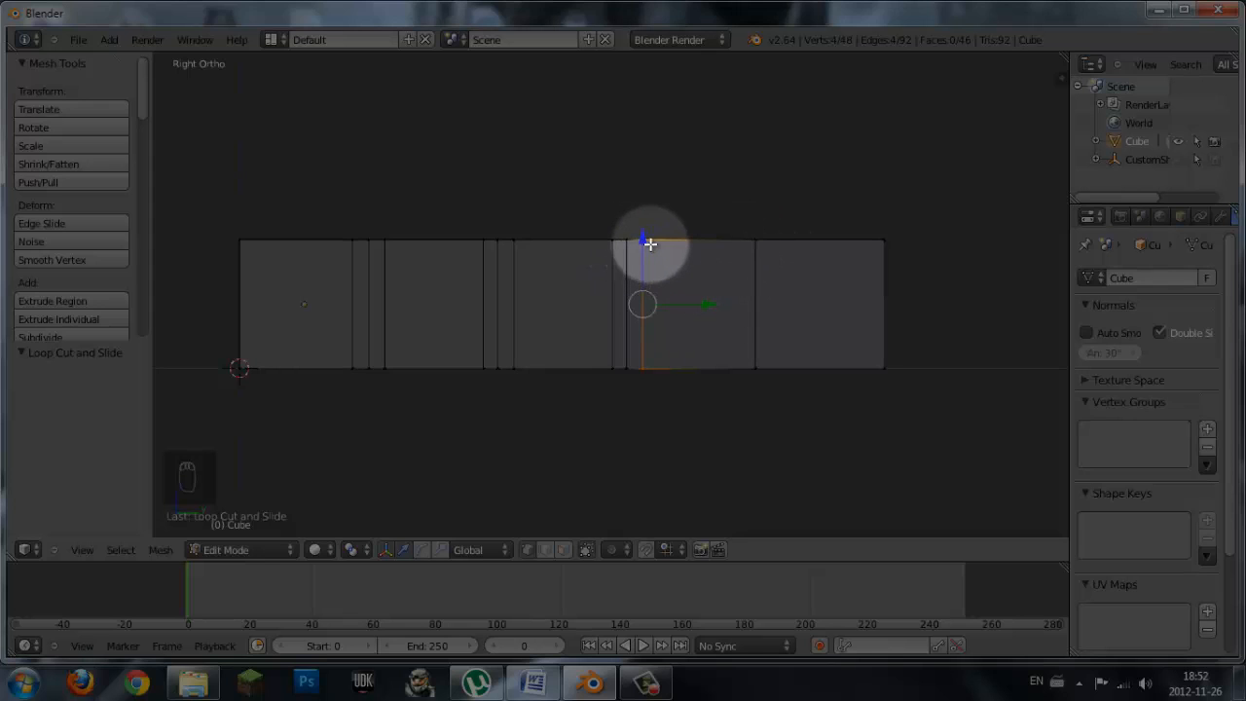
- Add a loop cut in the wide part of the fourth segment and slide it about 0.75 toward the fifth segment
key("ctrl+r")
left_click(700, 258)
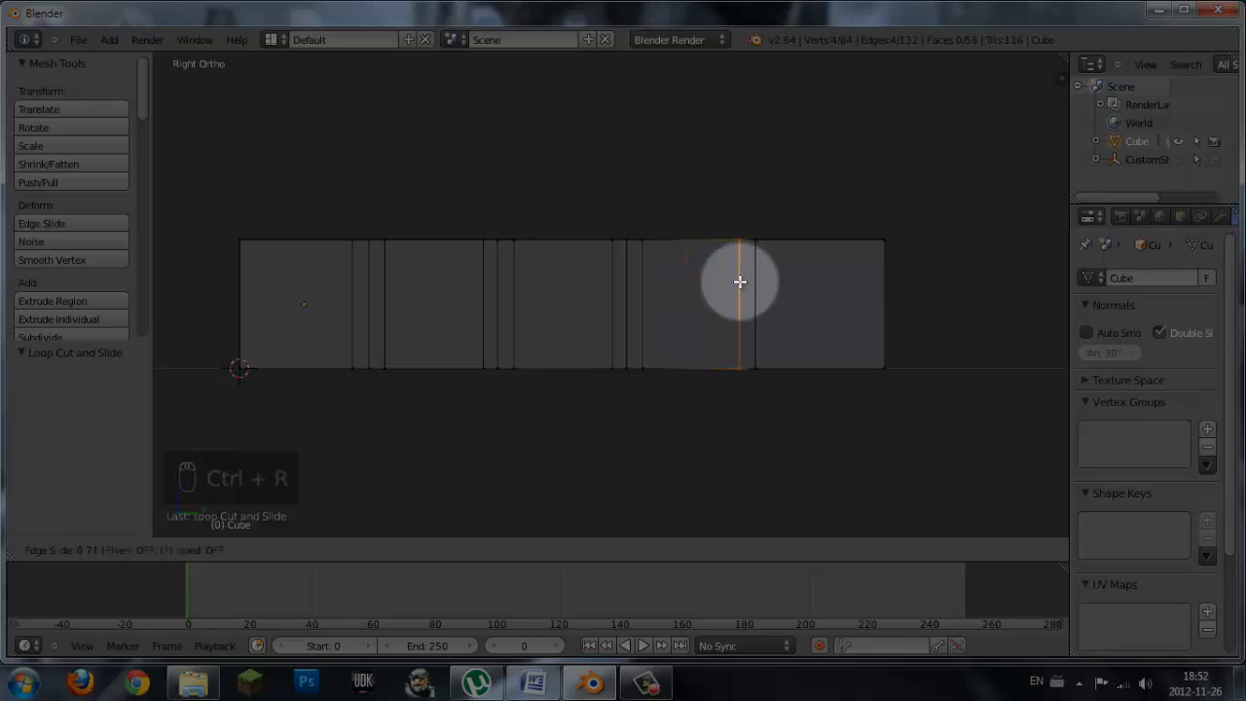
right_click(740, 282)
left_click(740, 282)
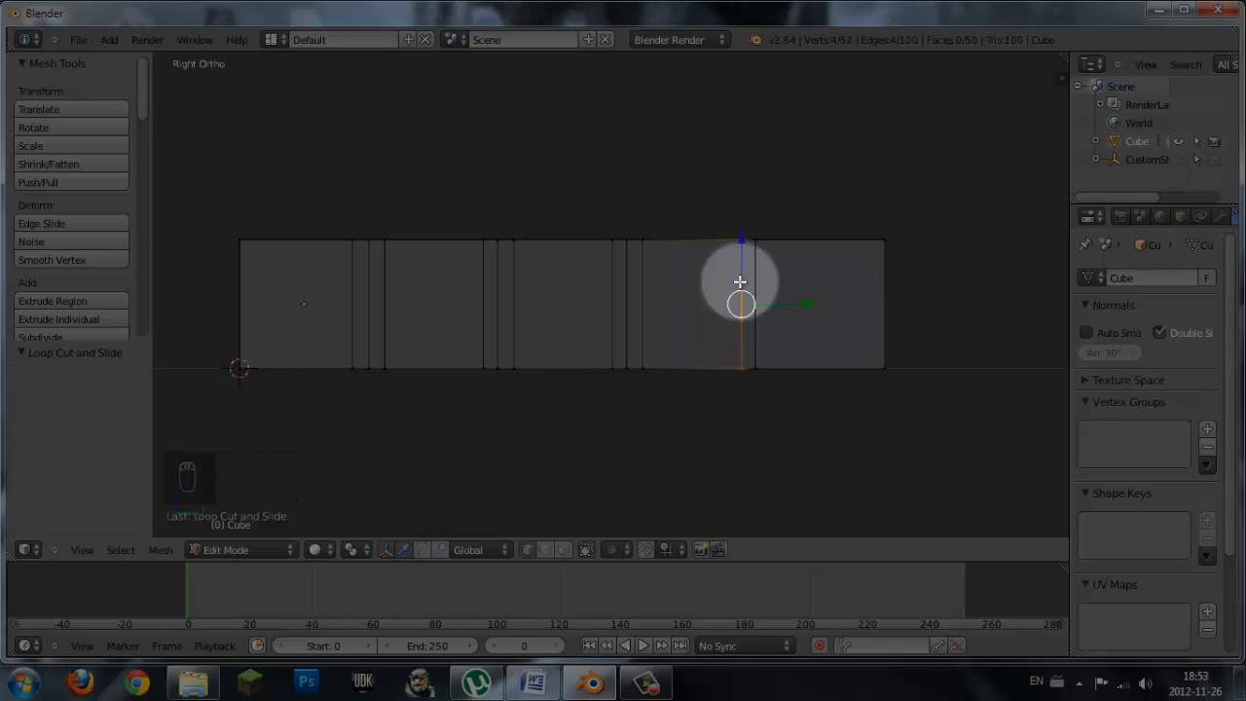
- Add a loop cut in the fifth segment and slide it by -0.75 toward the fourth segment
key("ctrl+r")
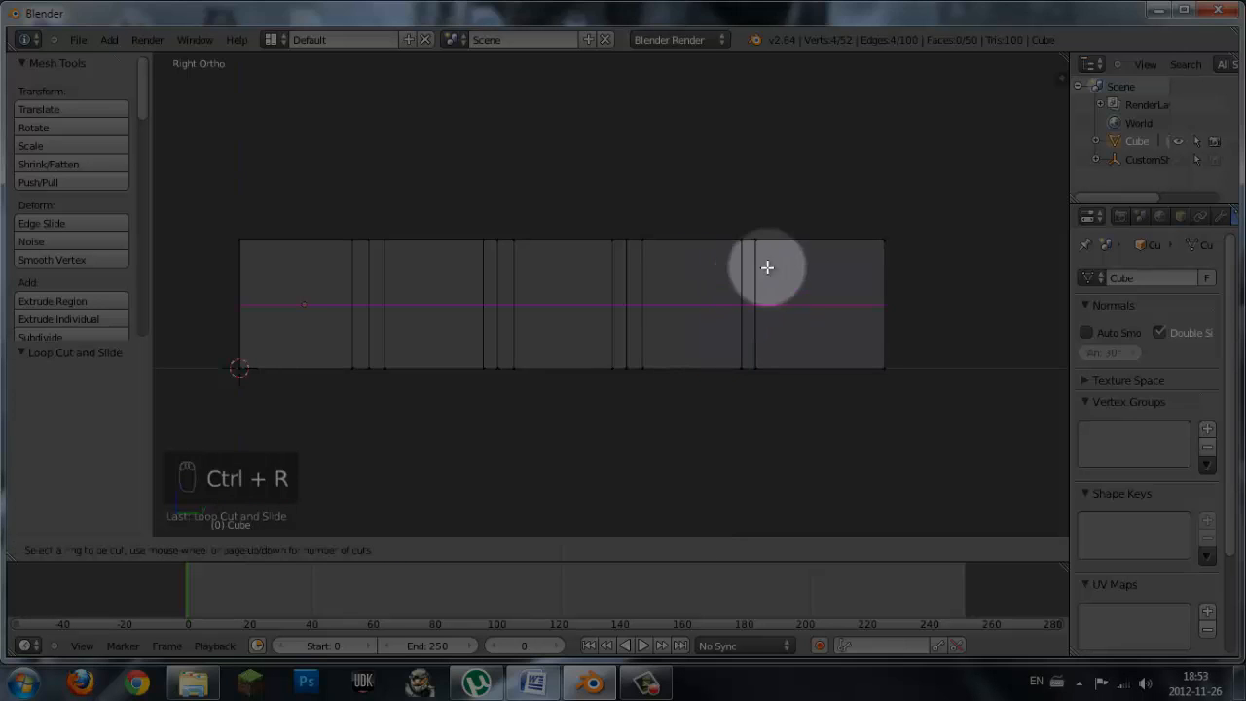
left_click(819, 248)
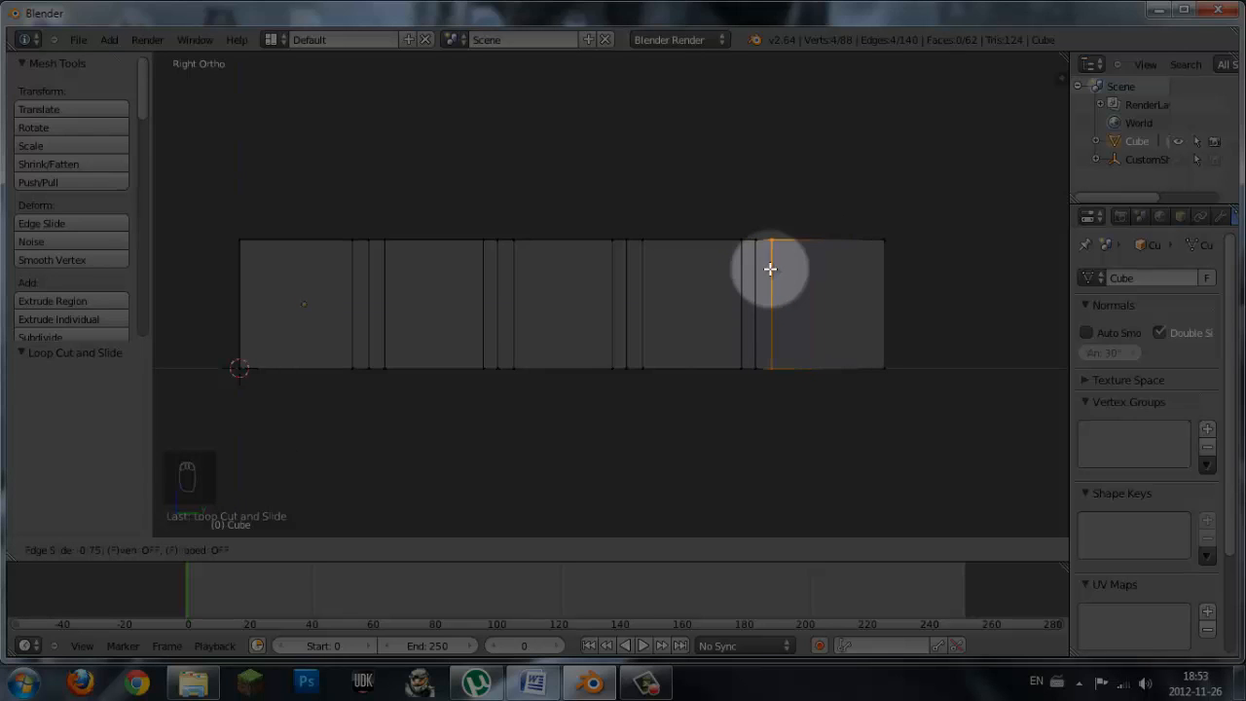
left_click(770, 269)
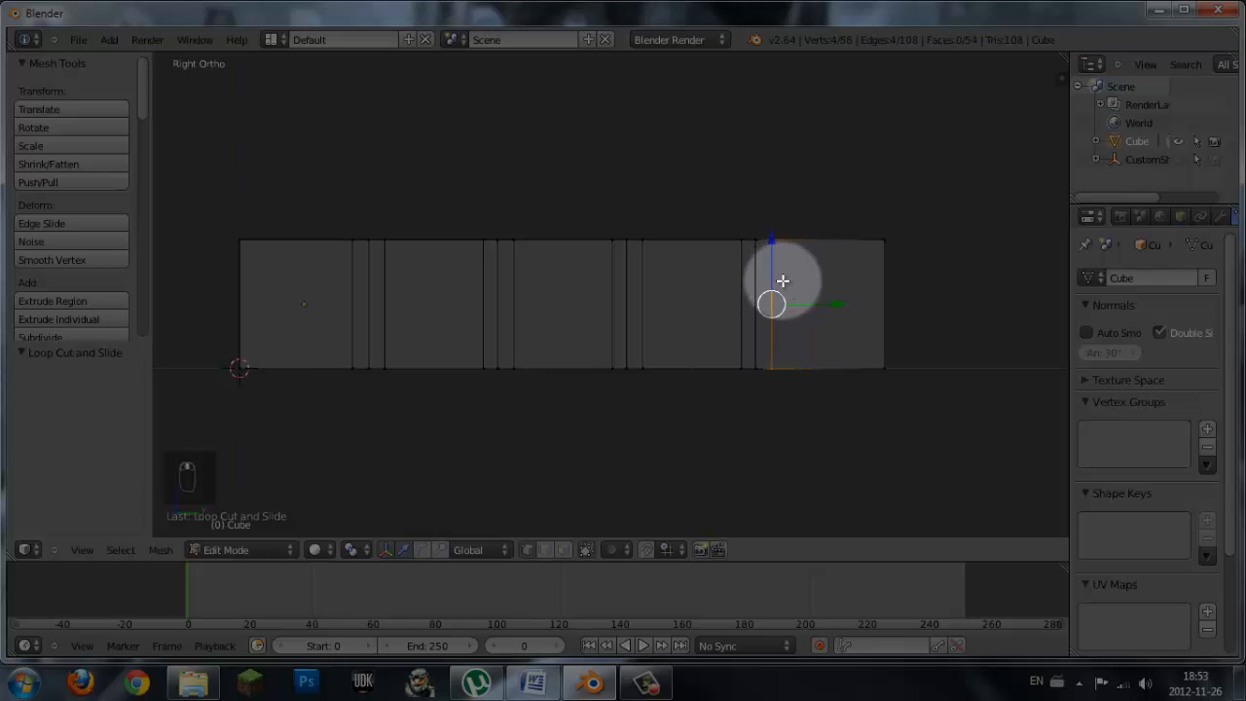
- Select the four corner vertices of the boundary loop between the first and second segments and scale them uniformly to 0.5
middle_click_drag(783, 281, 785, 356)
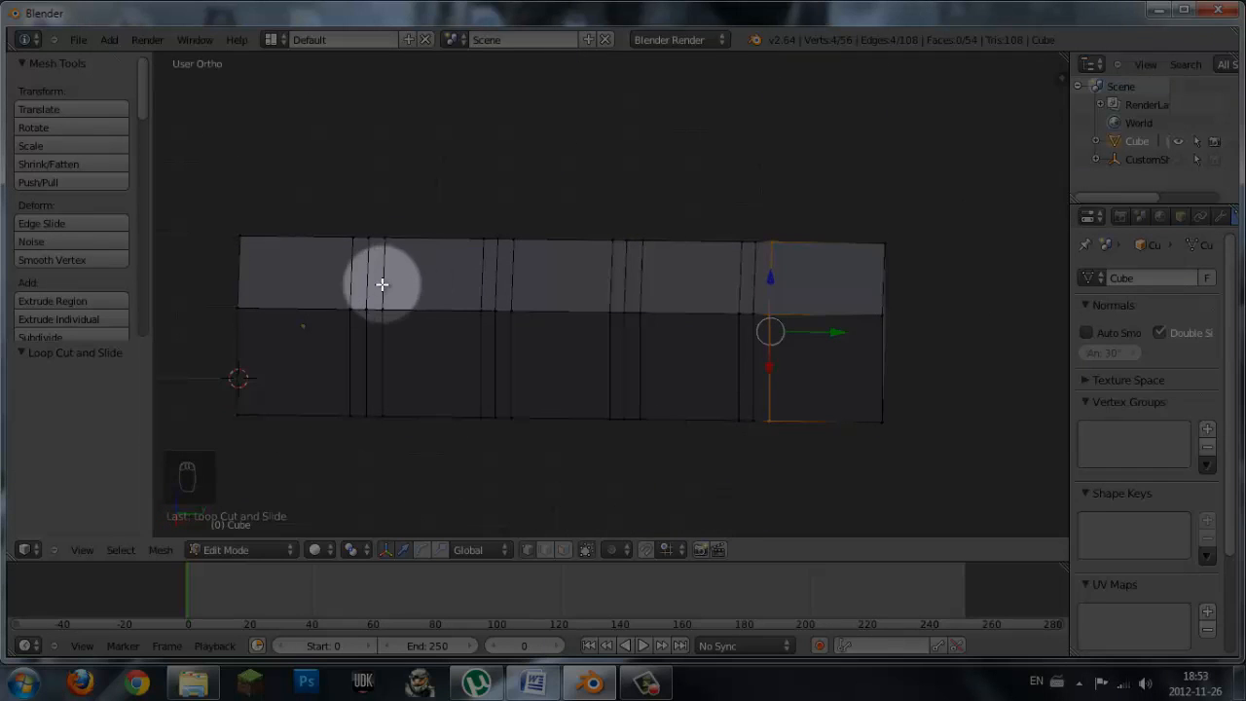
right_click(363, 308)
right_click(368, 241, "shift")
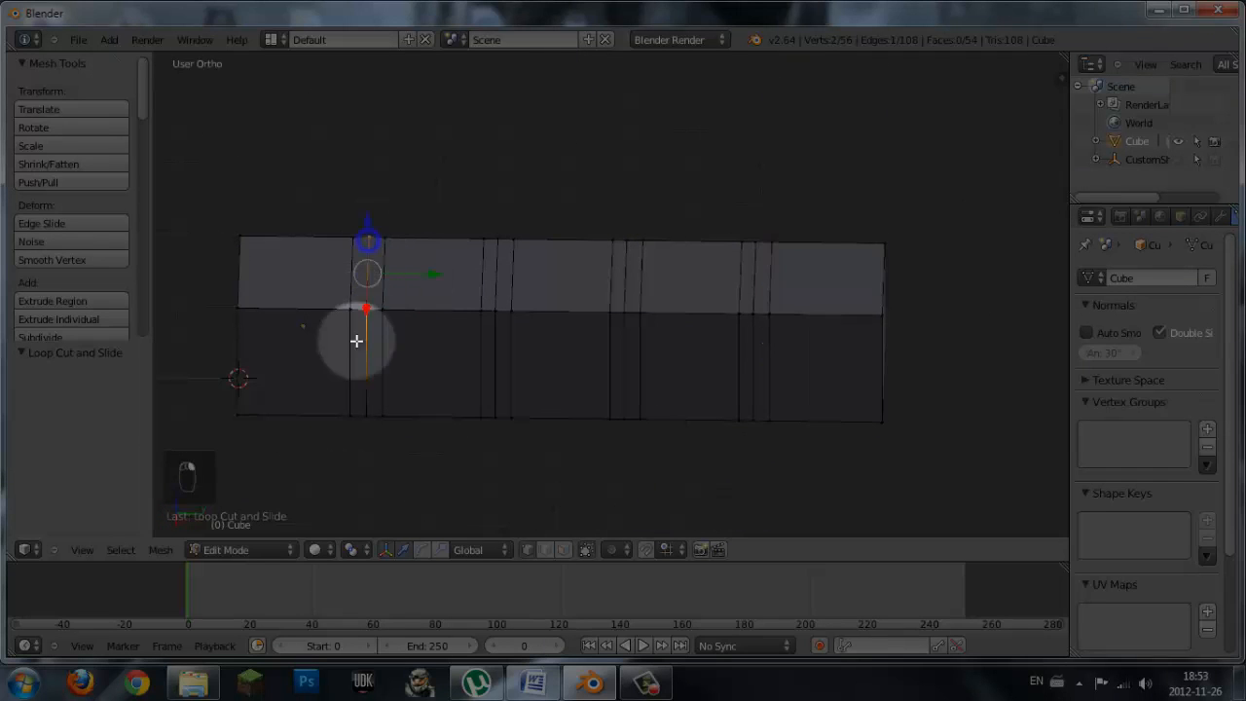
right_click(366, 416, "shift")
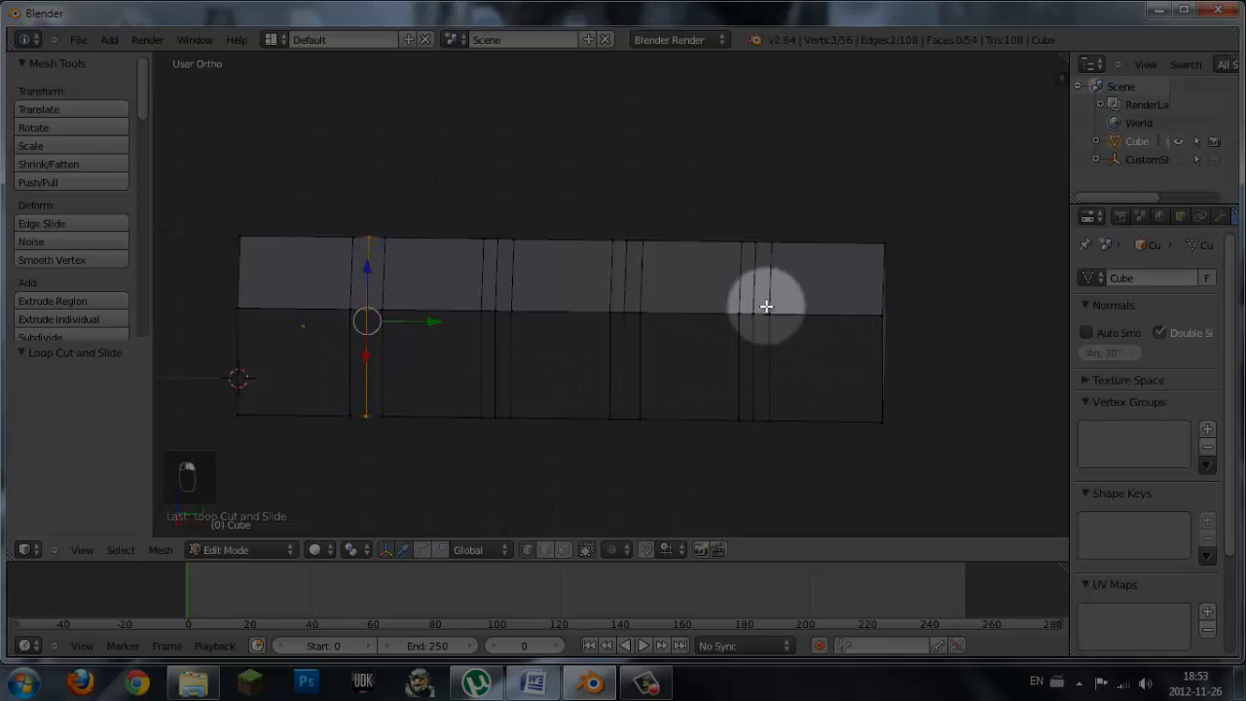
middle_click_drag(766, 307, 459, 264)
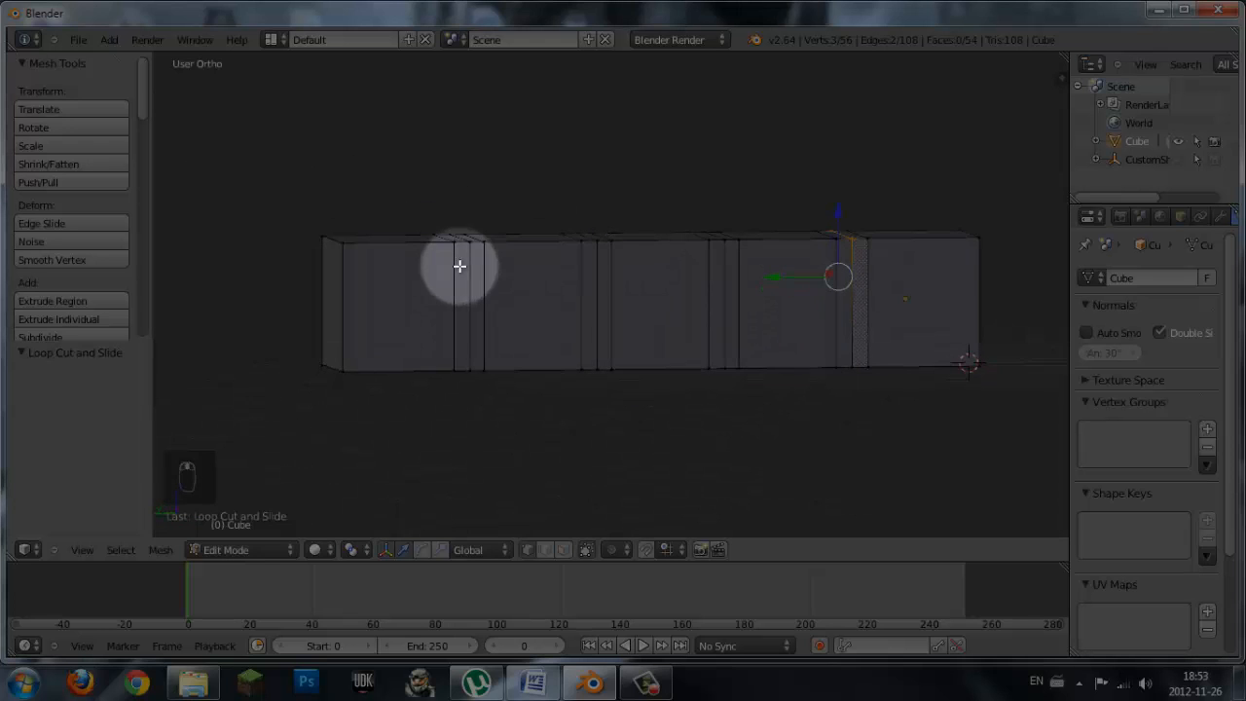
right_click(851, 366, "shift")
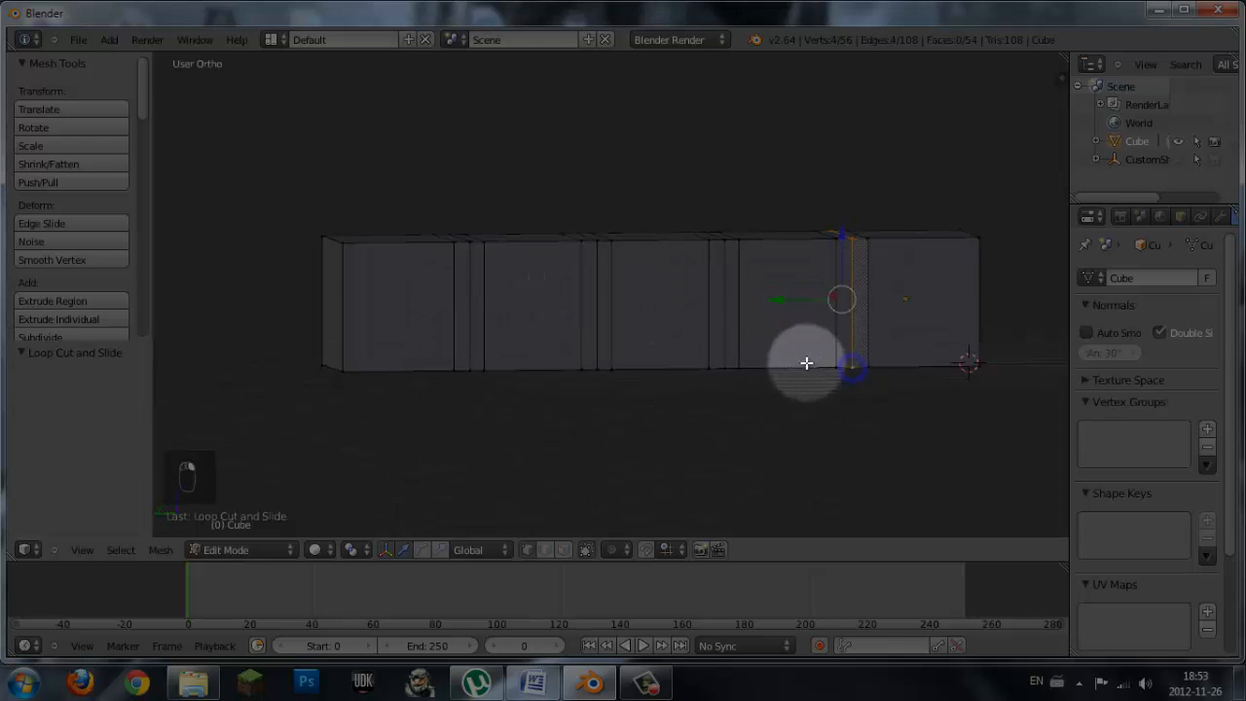
middle_click_drag(790, 325, 925, 291)
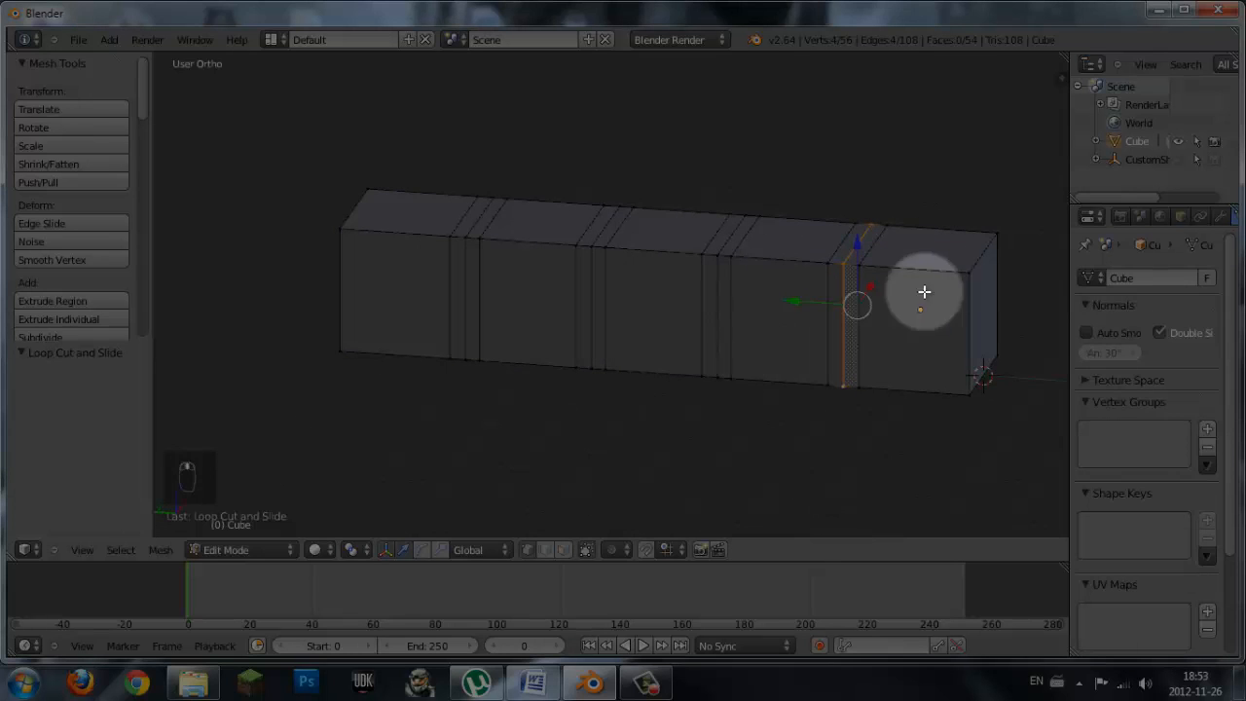
key("s")
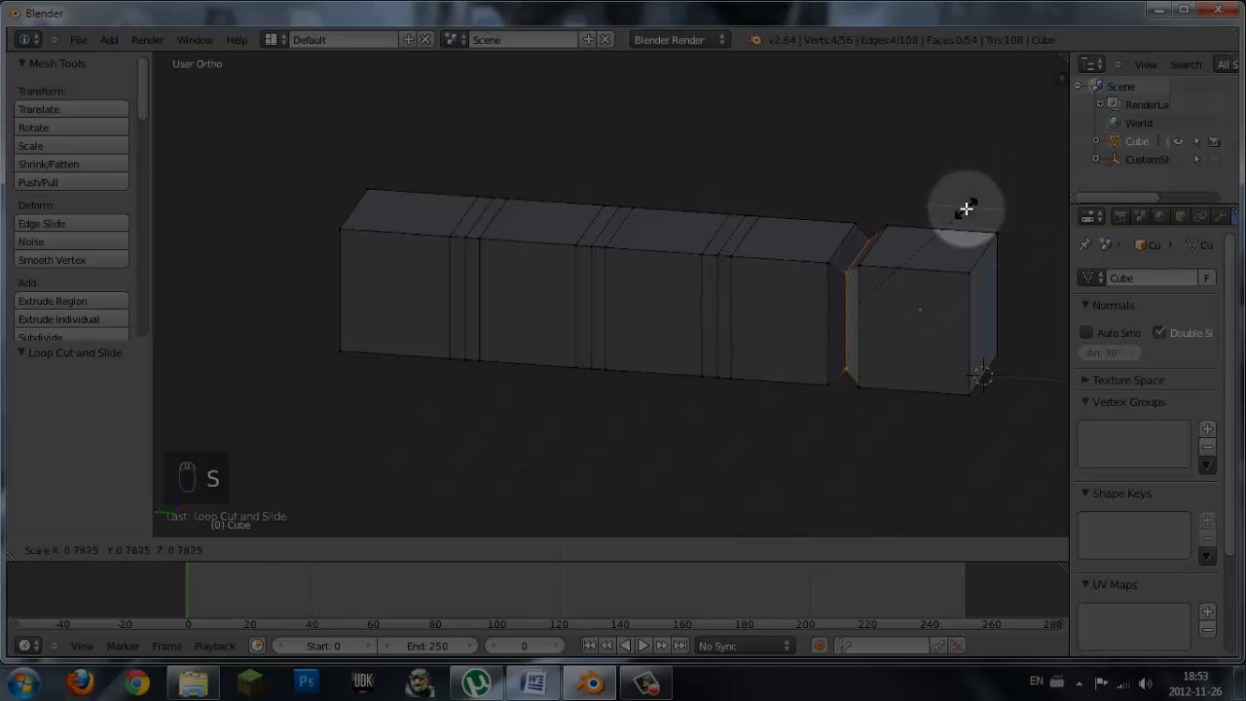
type("0.5")
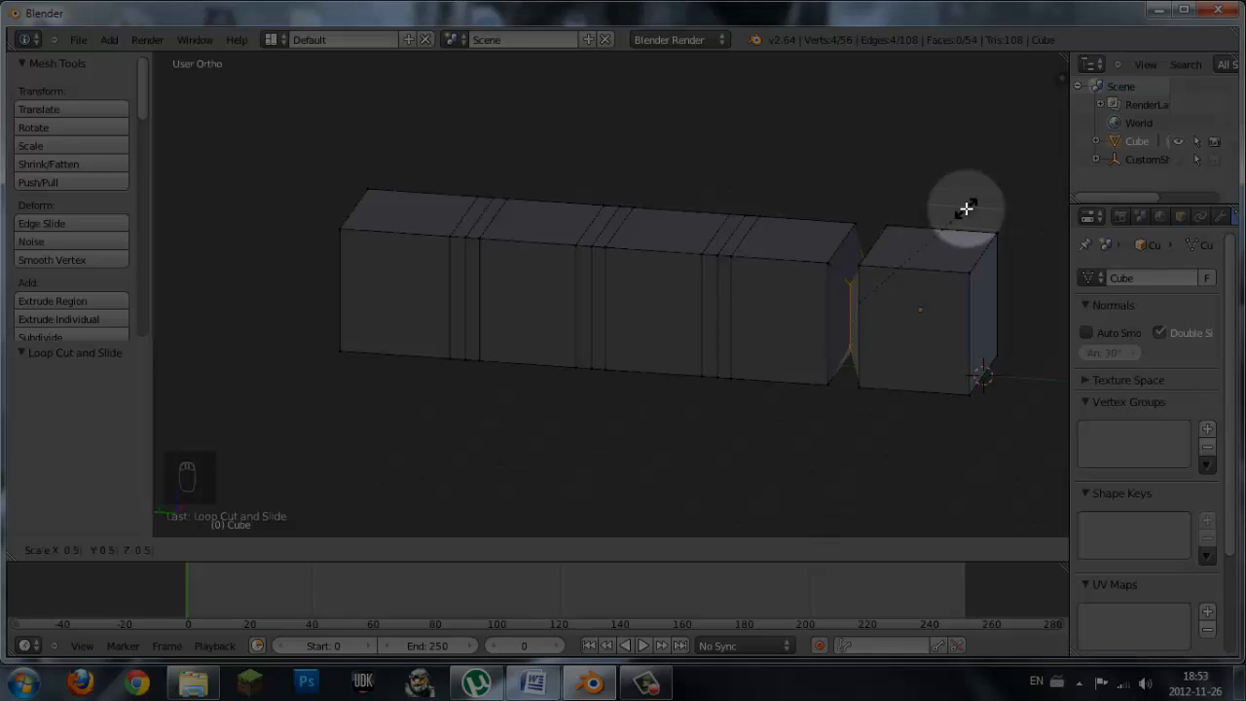
key("Return")
- Select the four corner vertices of the boundary loop between the second and third segments and scale them uniformly to 0.5
middle_click_drag(966, 209, 492, 356)
right_click(467, 291)
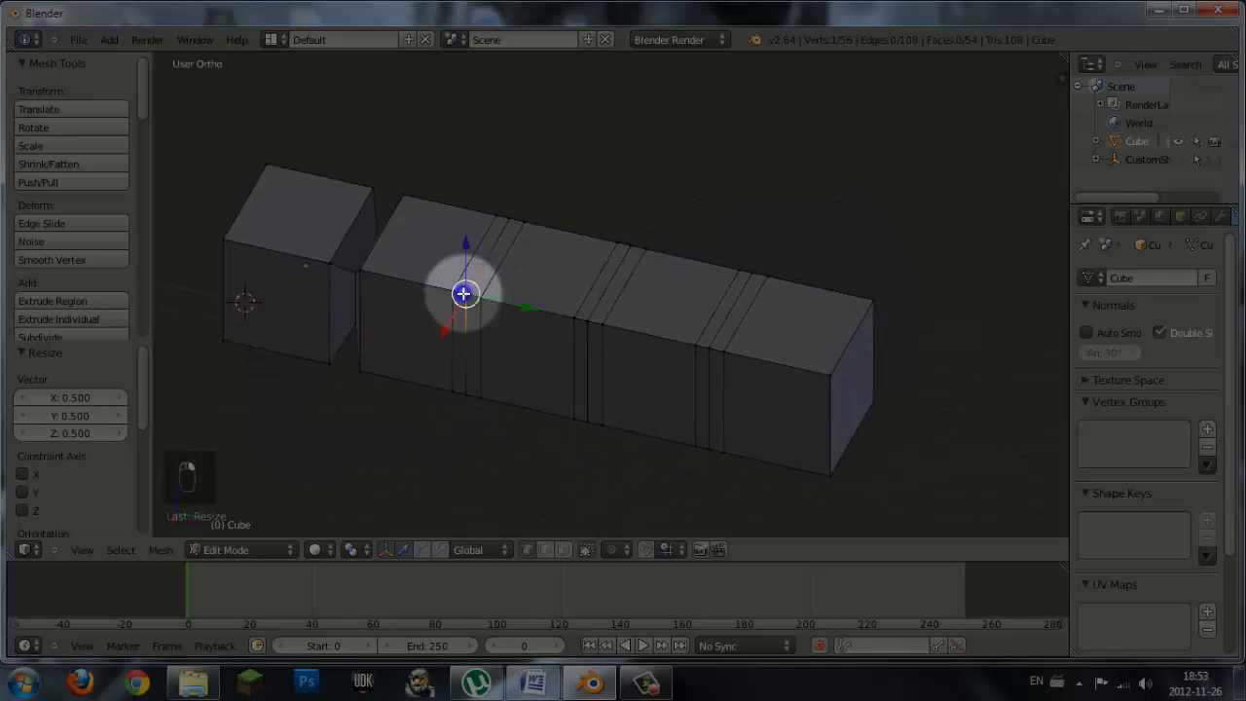
right_click(507, 220, "shift")
right_click(464, 391, "shift")
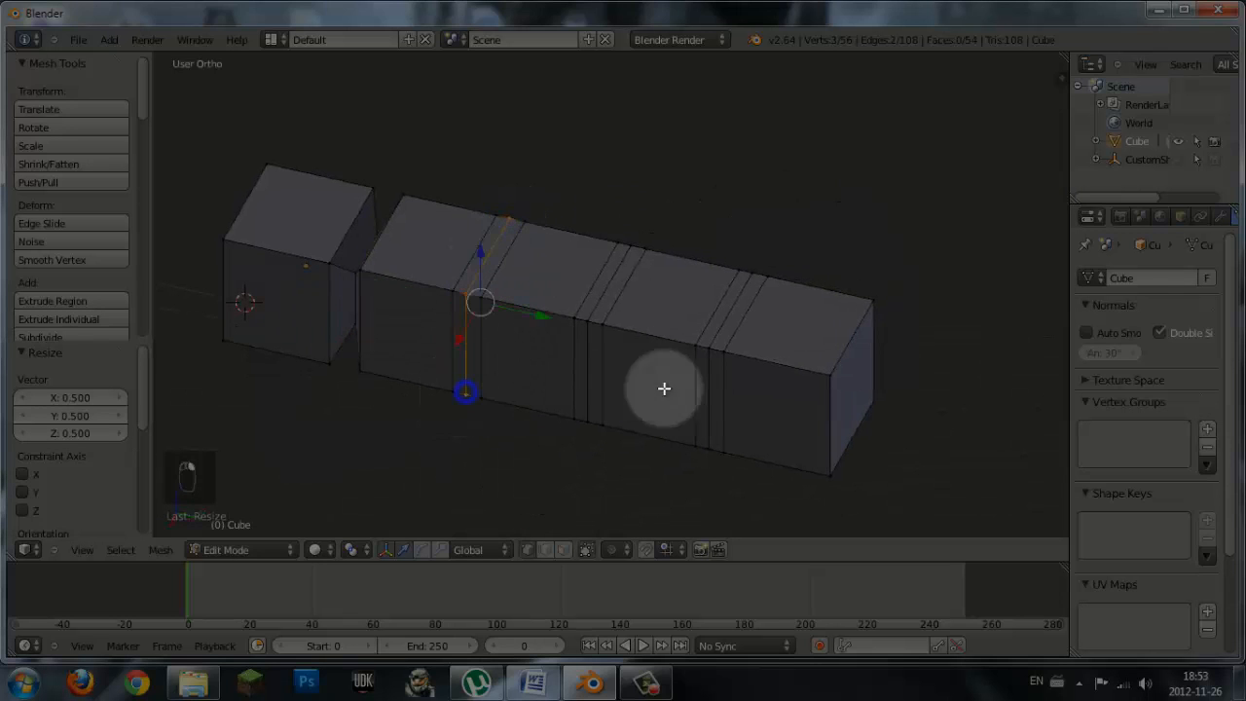
middle_click_drag(729, 328, 722, 382)
right_click(718, 378, "shift")
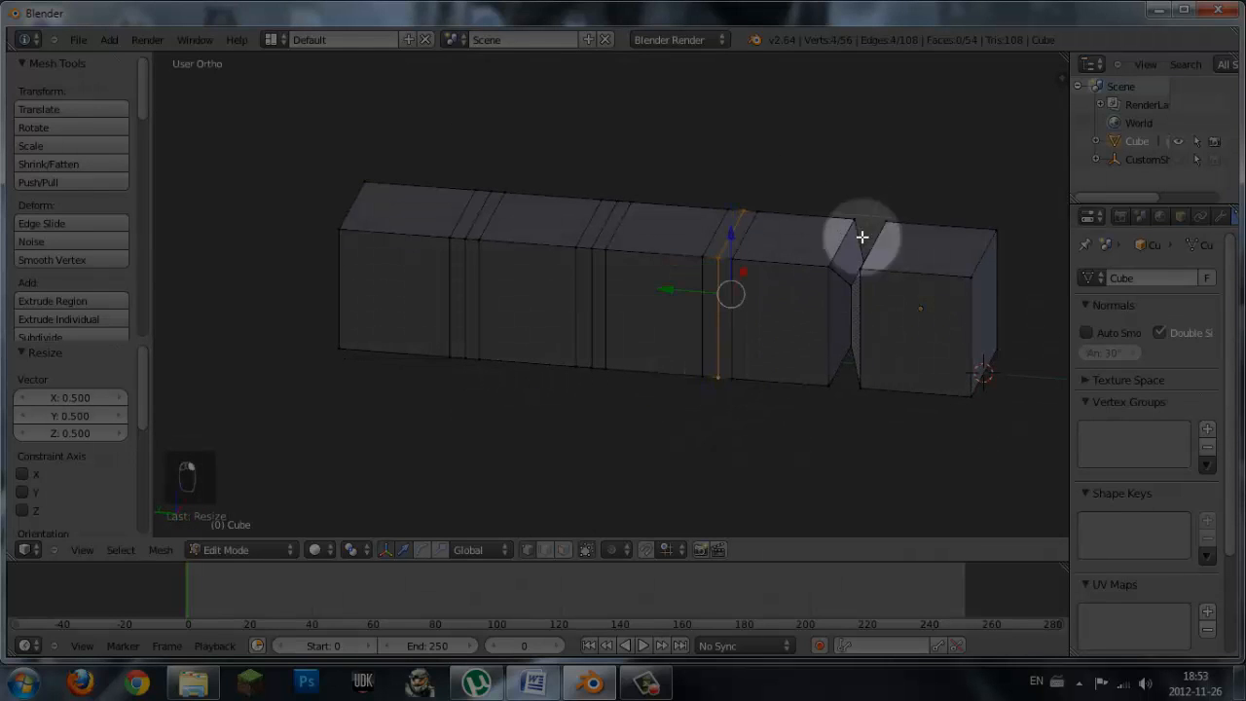
key("s")
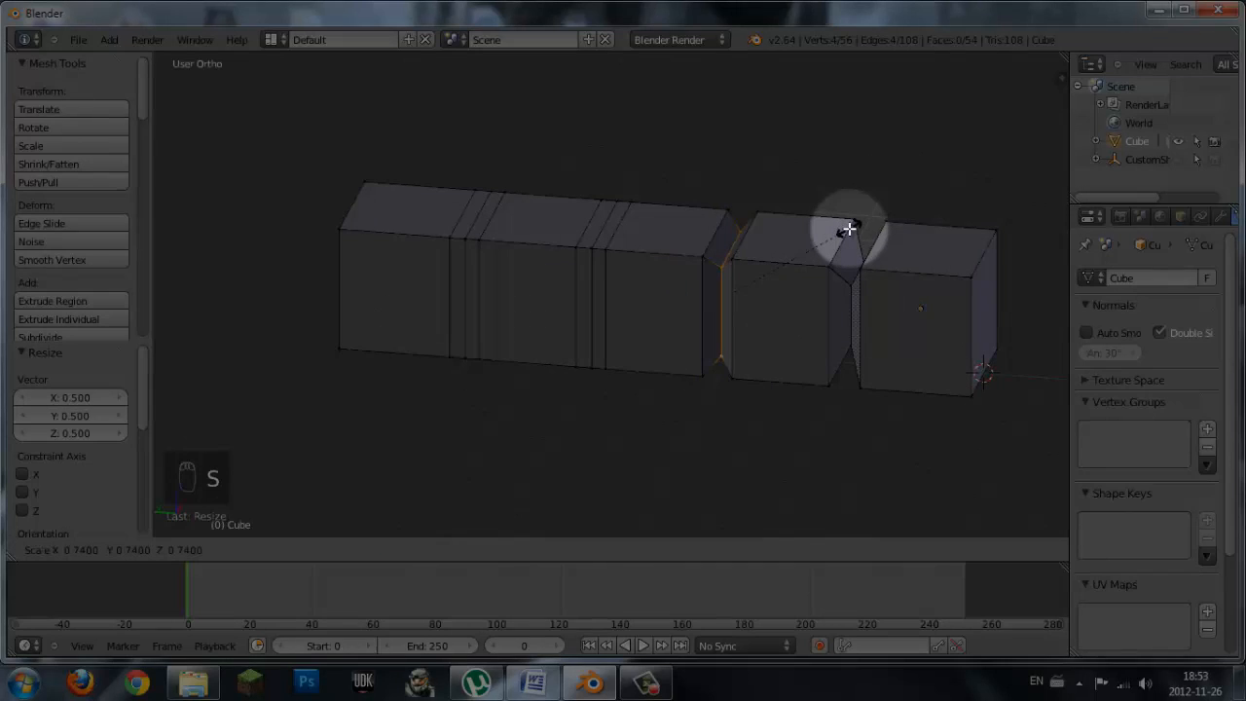
type("0.5")
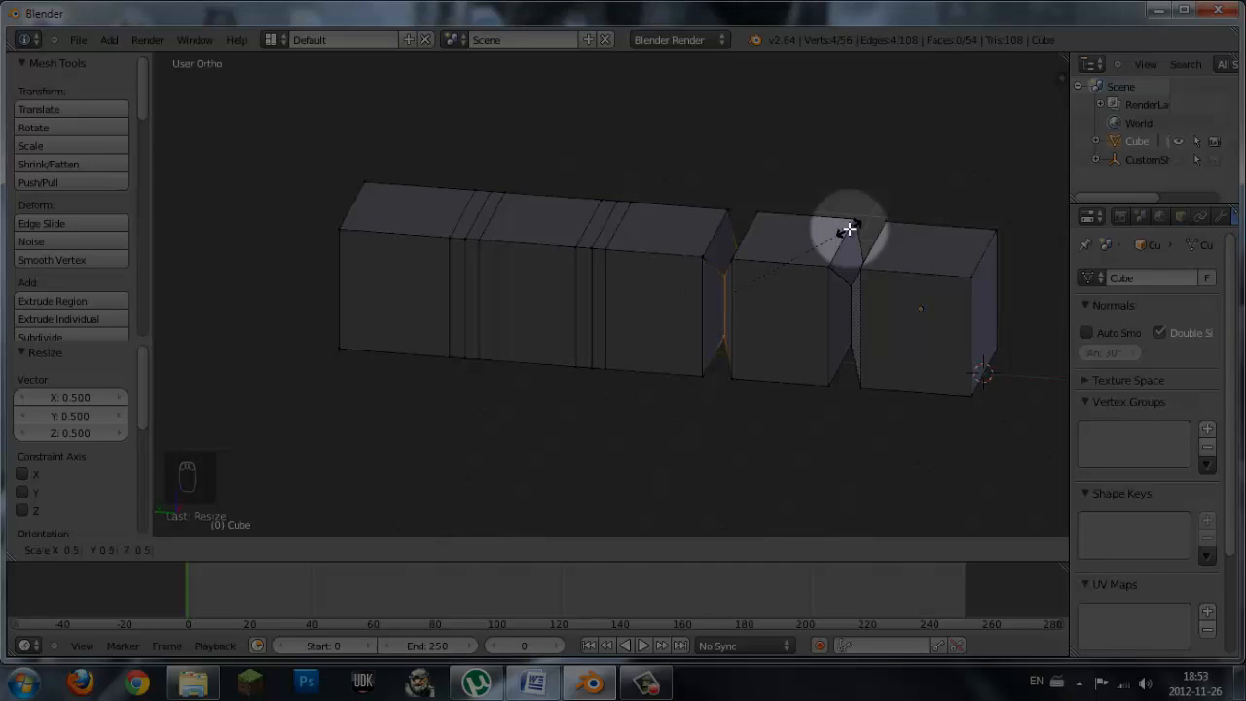
key("Return")
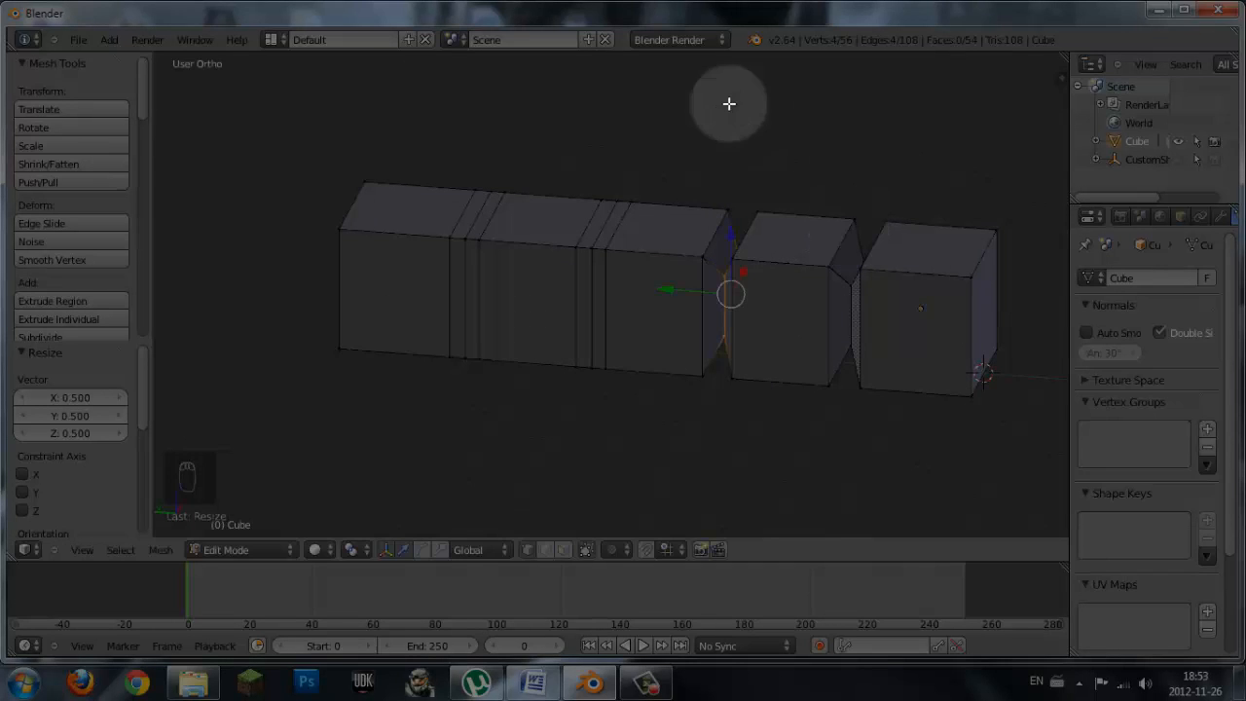
- Select the four corner vertices of the boundary loop between the third and fourth segments
right_click(591, 249)
right_click(592, 364, "shift")
right_click(609, 204, "shift")
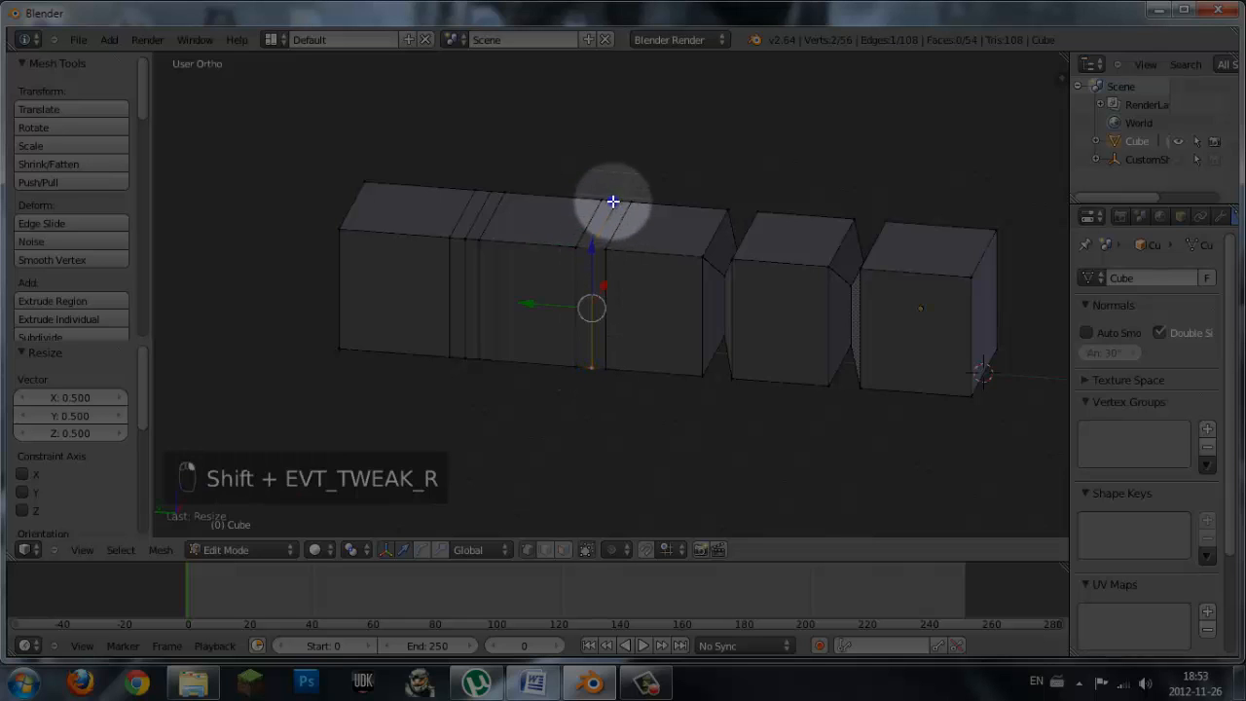
middle_click_drag(598, 214, 529, 345)
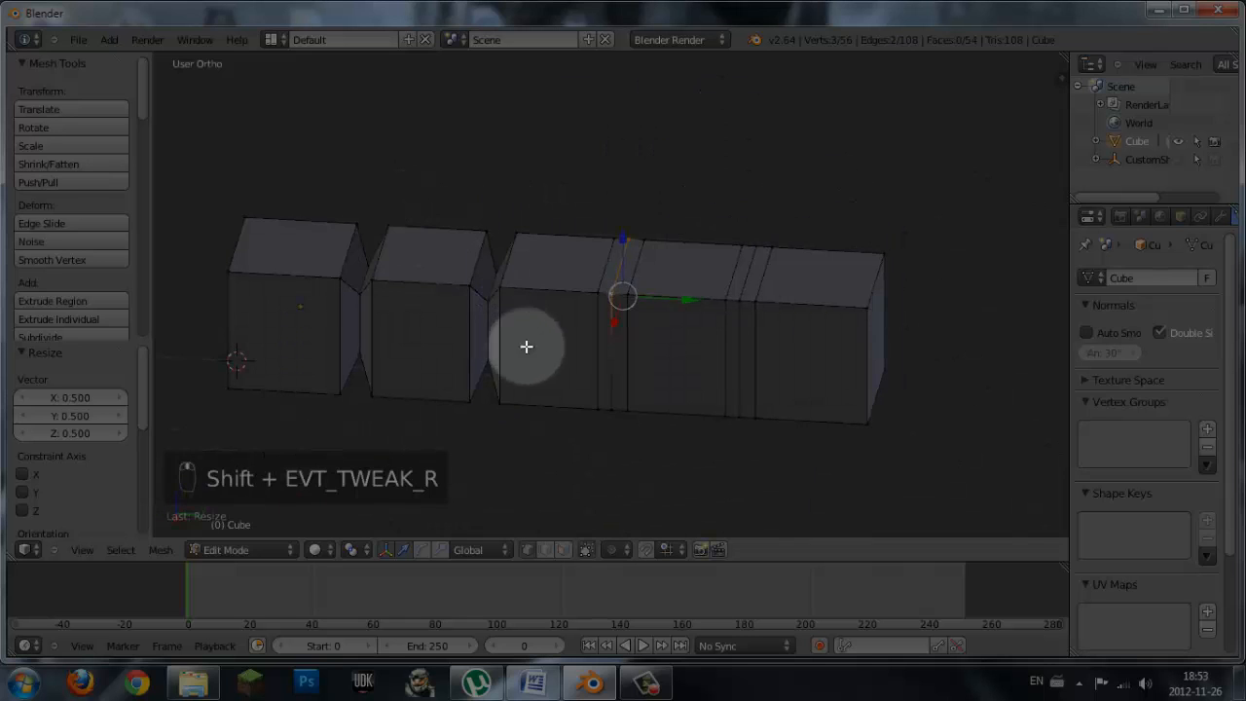
right_click(611, 413, "shift")
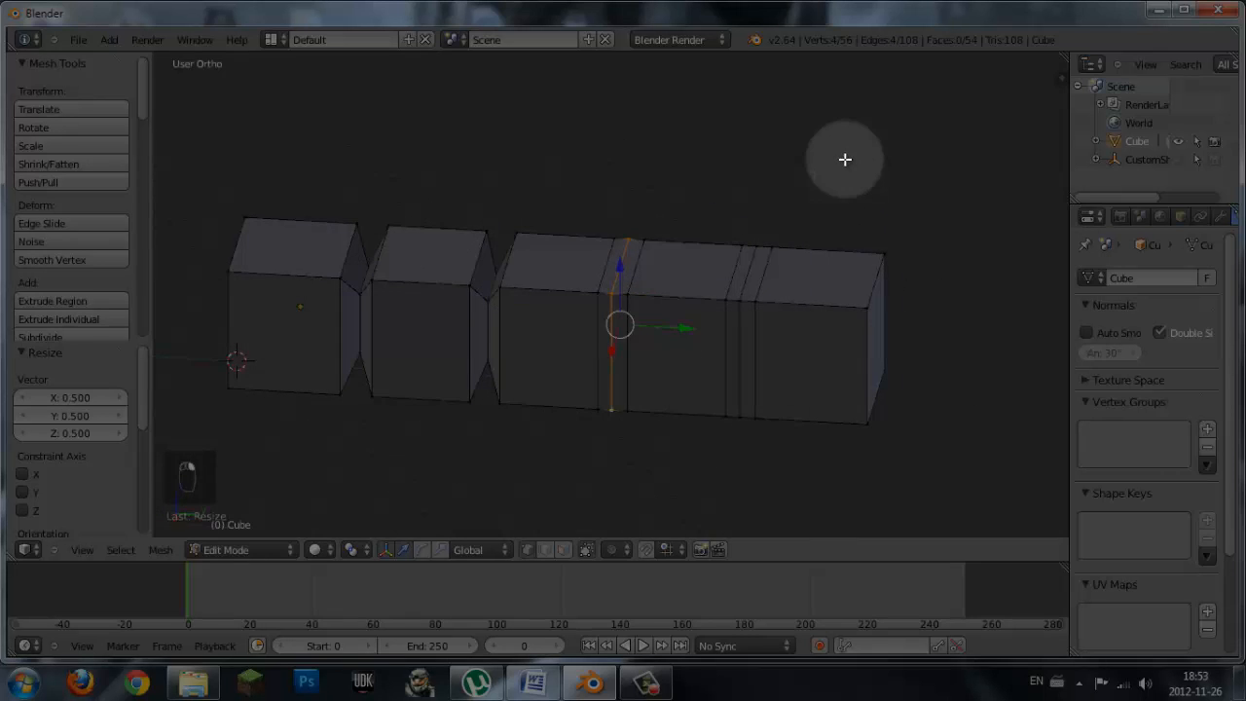
key("s")
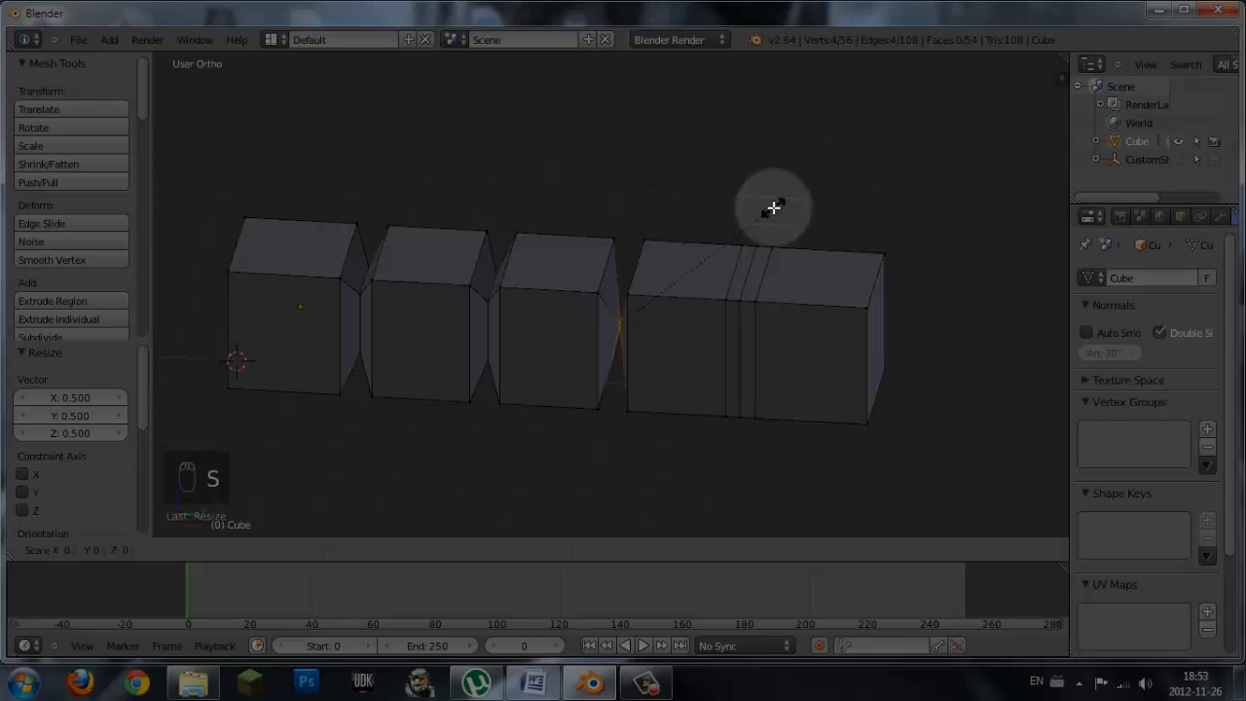
left_click(773, 207)
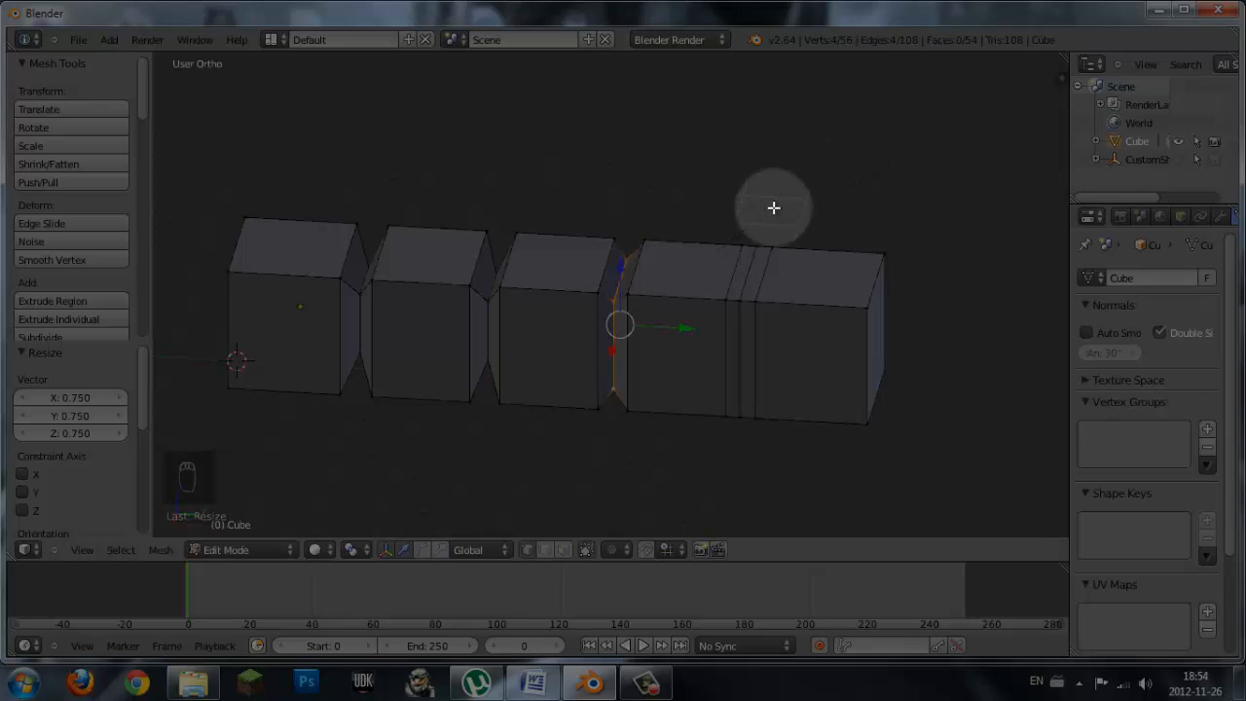
key("ctrl+z")
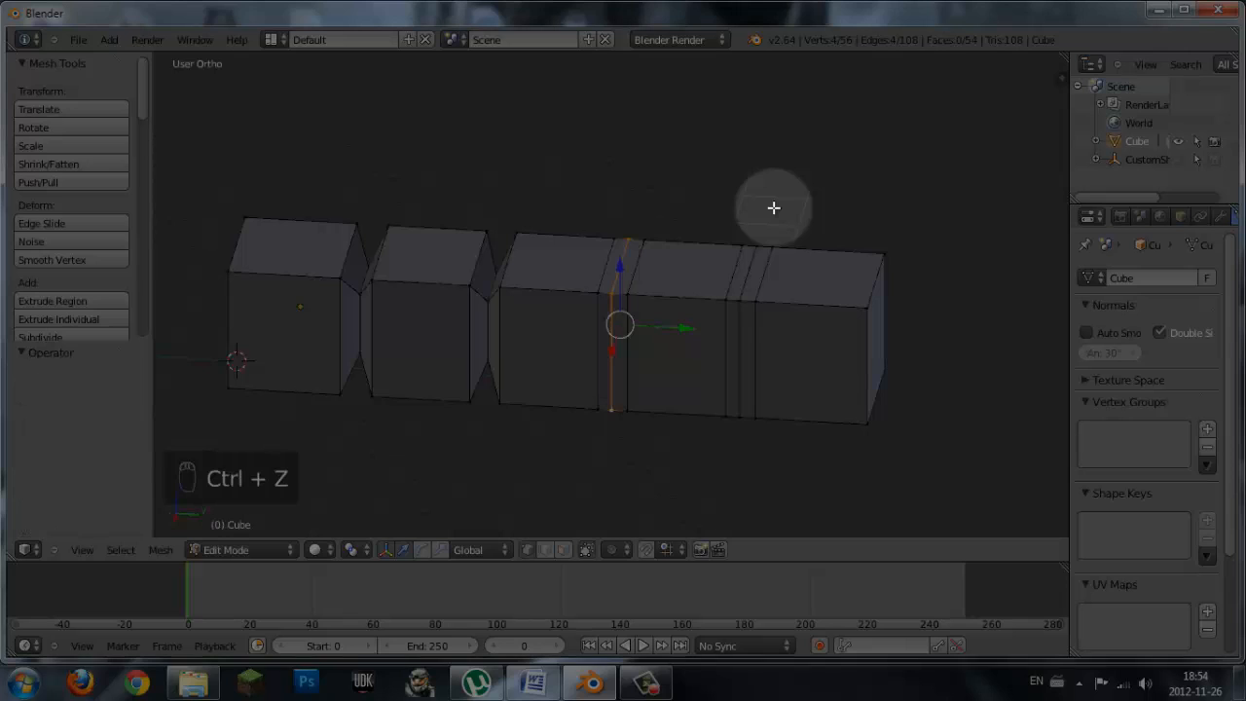
- Scale the selected boundary loop between the third and fourth segments uniformly to 0.5
key("s")
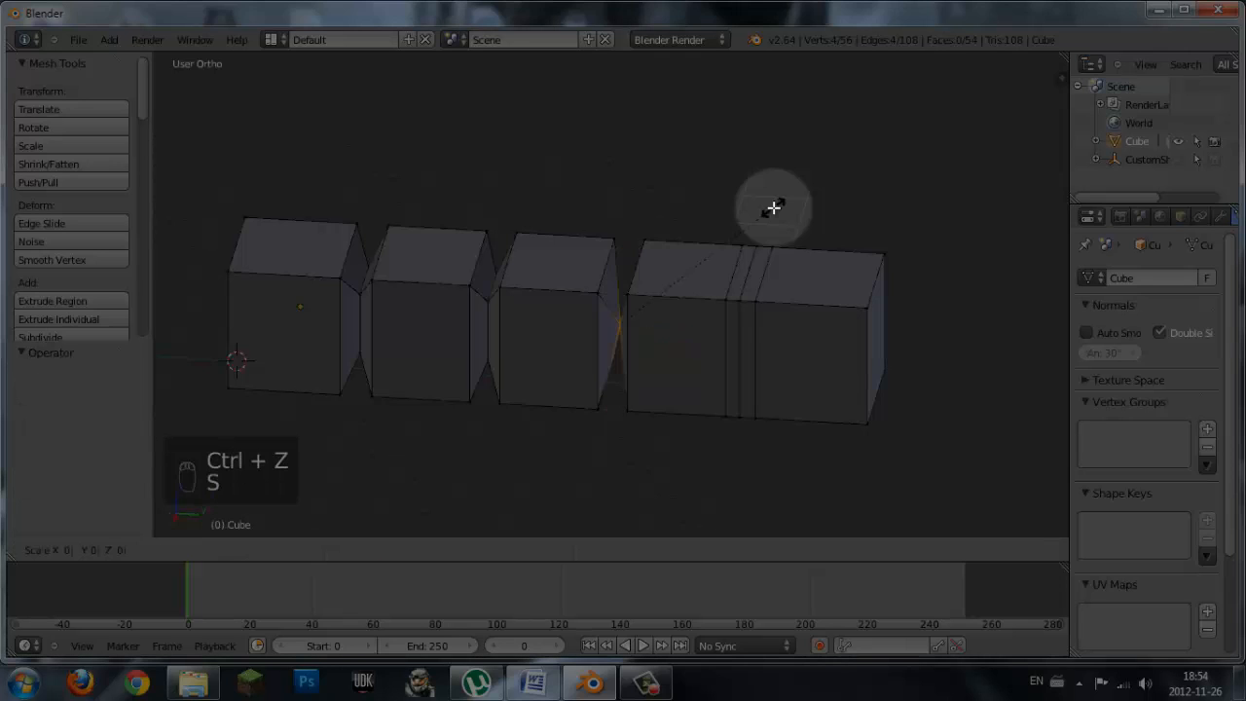
left_click(771, 207)
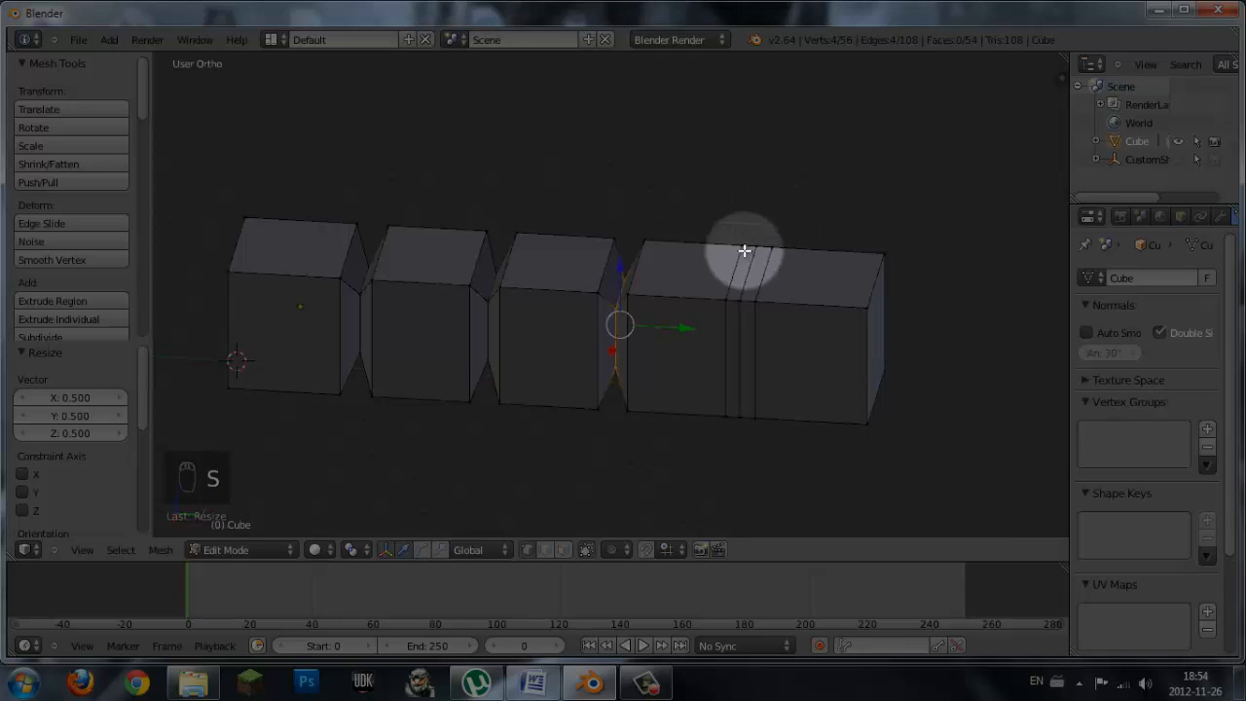
- Select the four corner vertices of the boundary loop between the fourth and fifth segments and scale them uniformly to 0.5
right_click(738, 295)
right_click(737, 415, "shift")
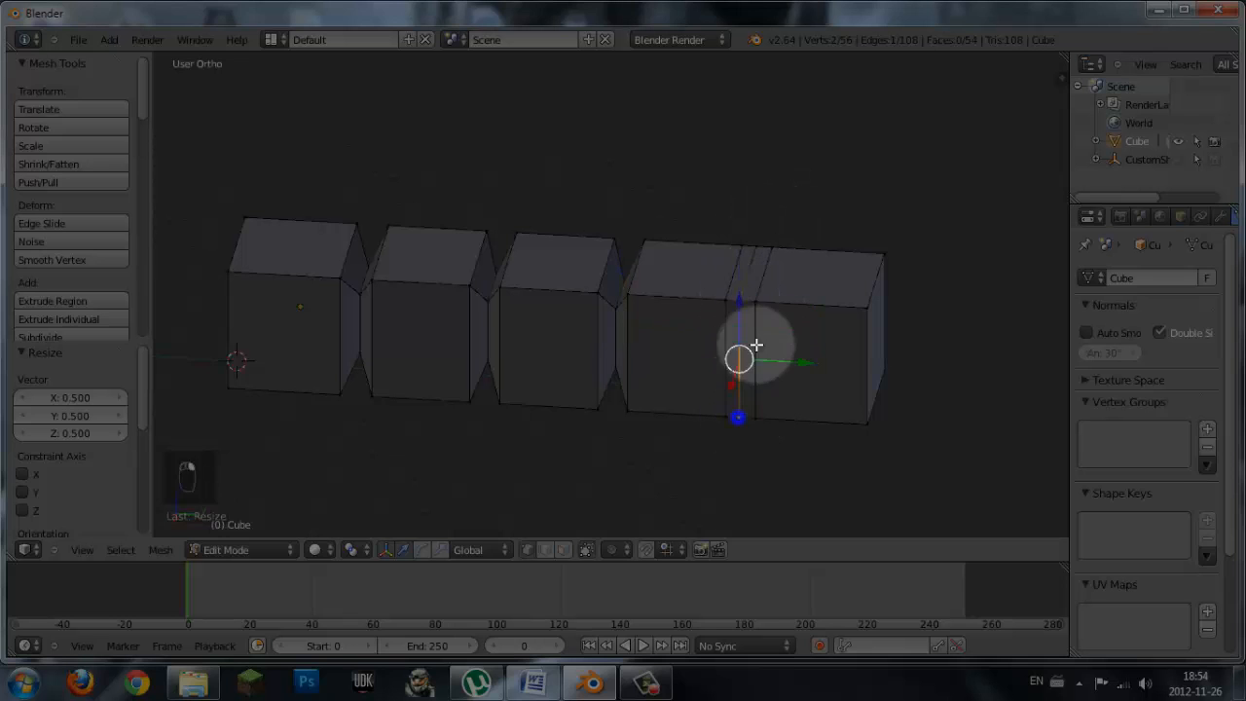
right_click(882, 277, "shift")
middle_click_drag(883, 278, 582, 276)
right_click(507, 386, "shift")
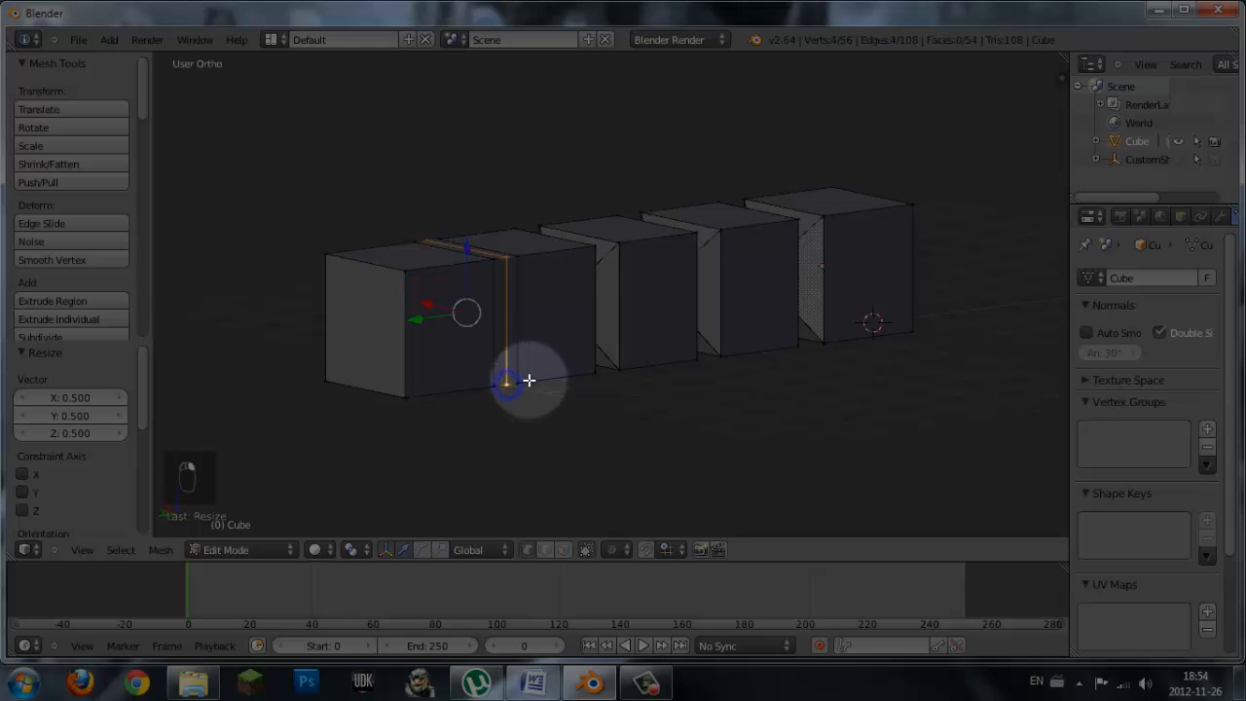
middle_click_drag(532, 378, 846, 412)
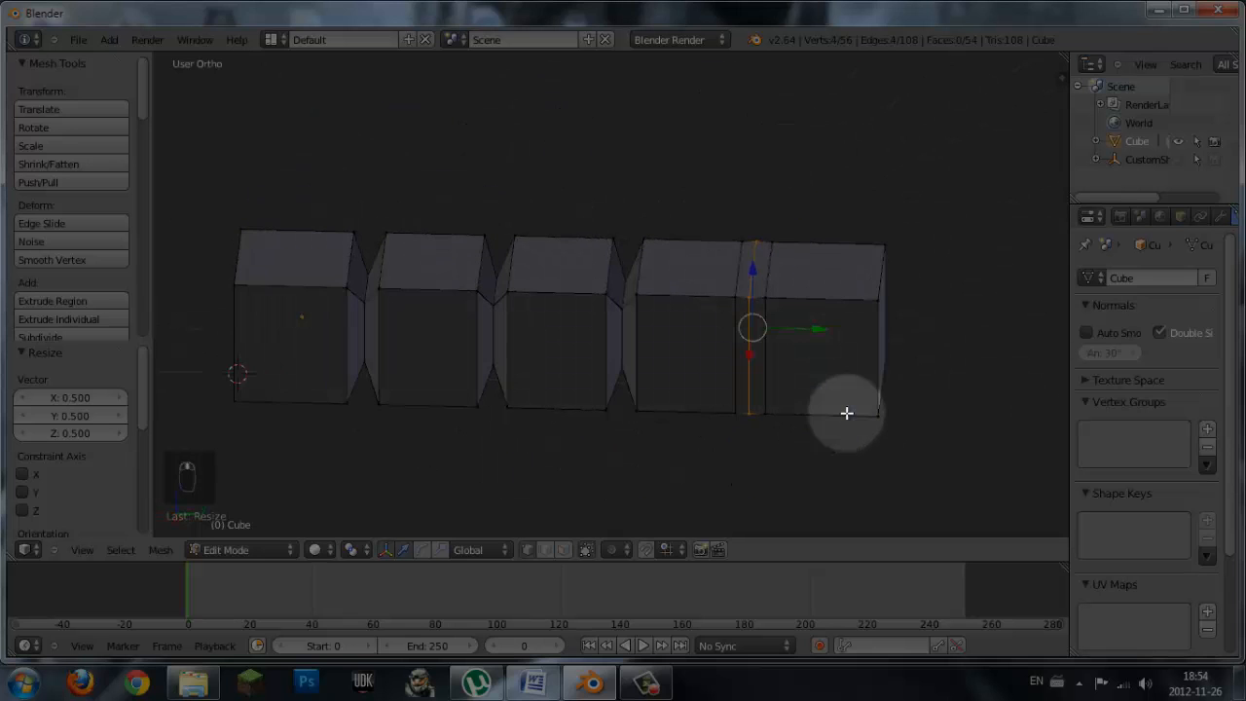
key("s")
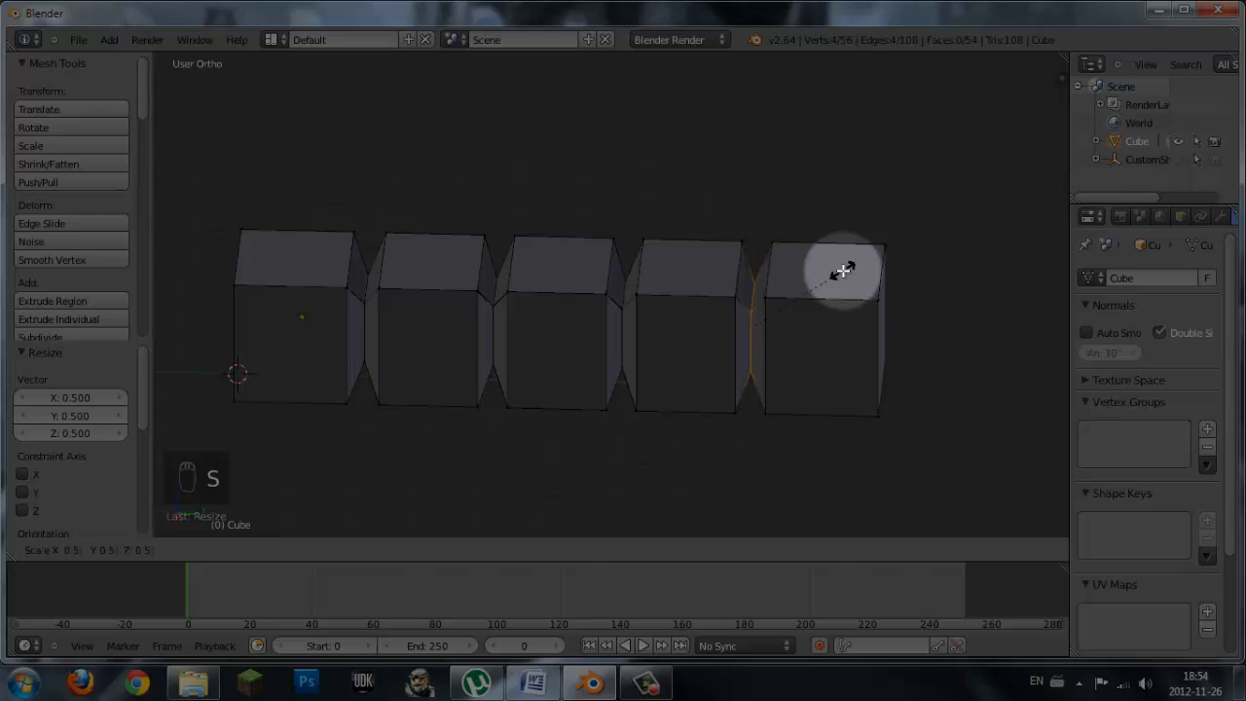
left_click(843, 271)
- Select the whole mesh and subdivide it with the number of cuts set to 2
middle_click_drag(843, 270, 779, 350)
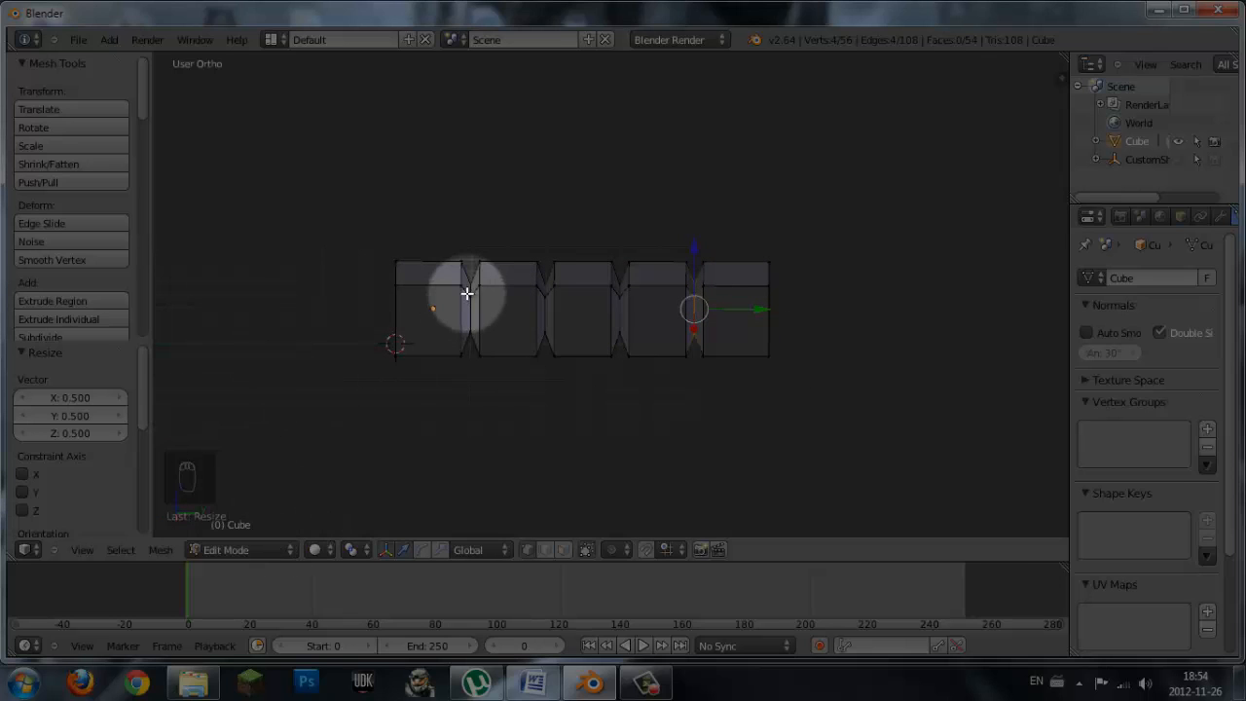
key("a")
key("a")
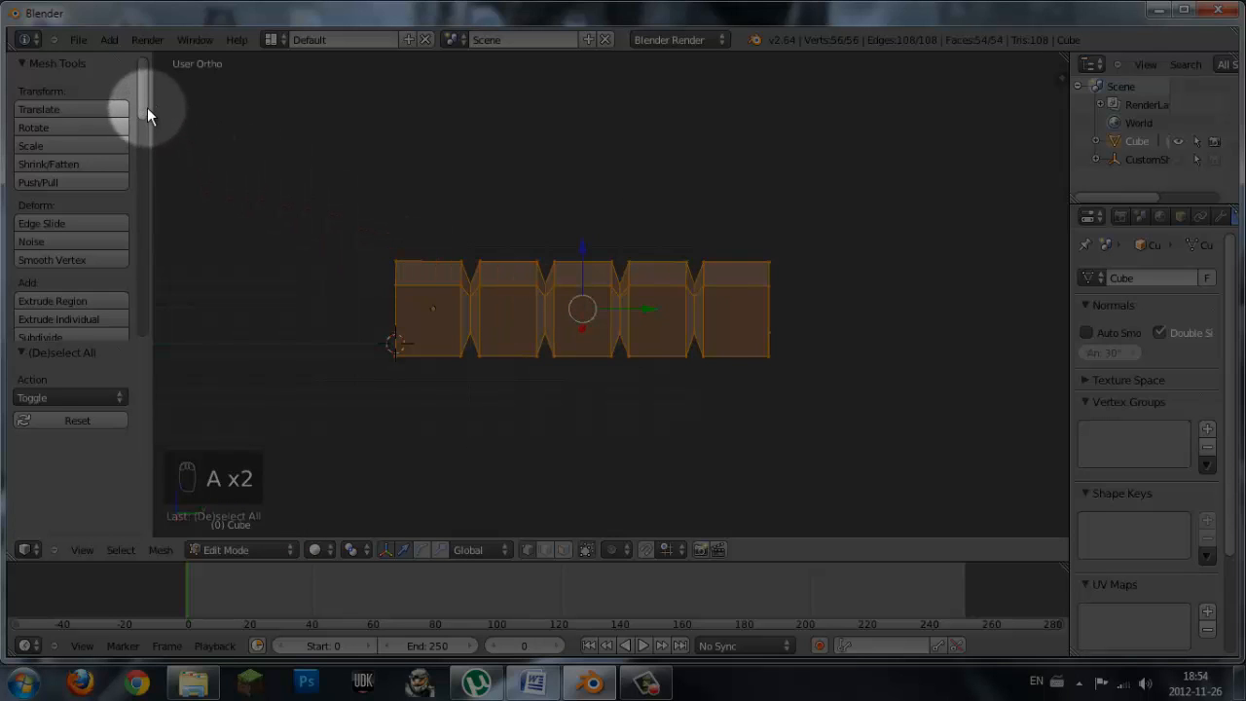
left_click_drag(143, 97, 146, 141)
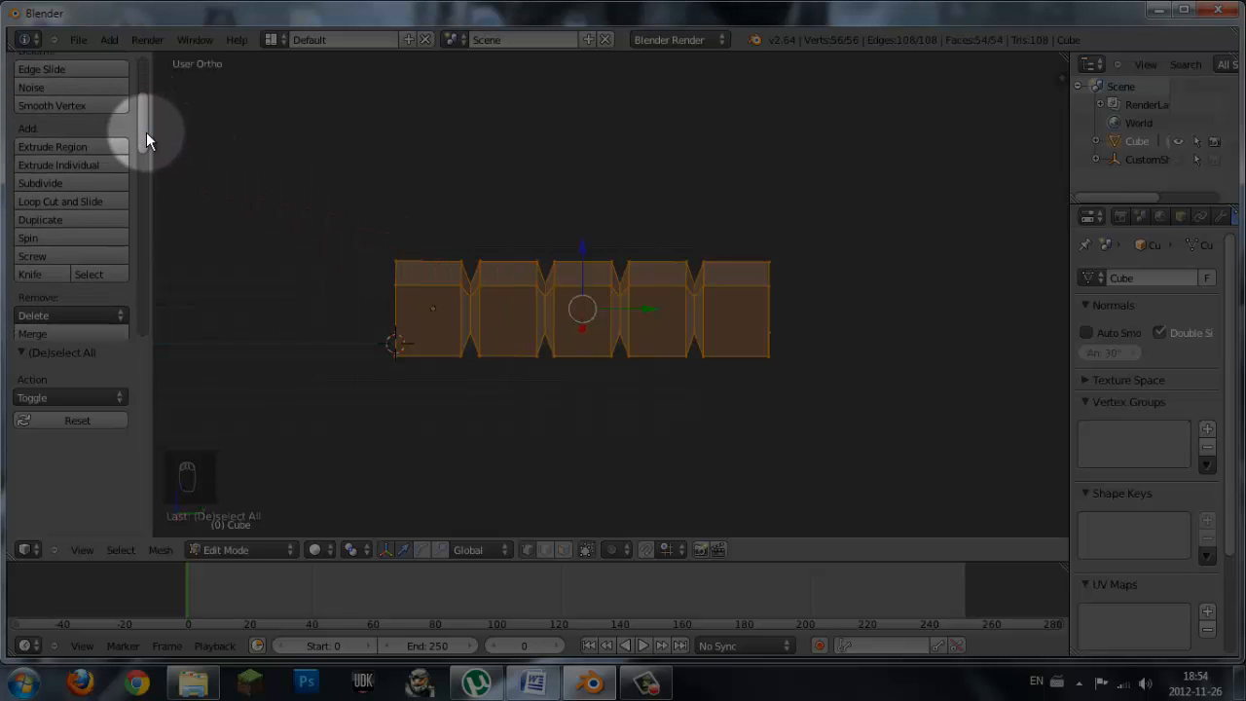
left_click(91, 182)
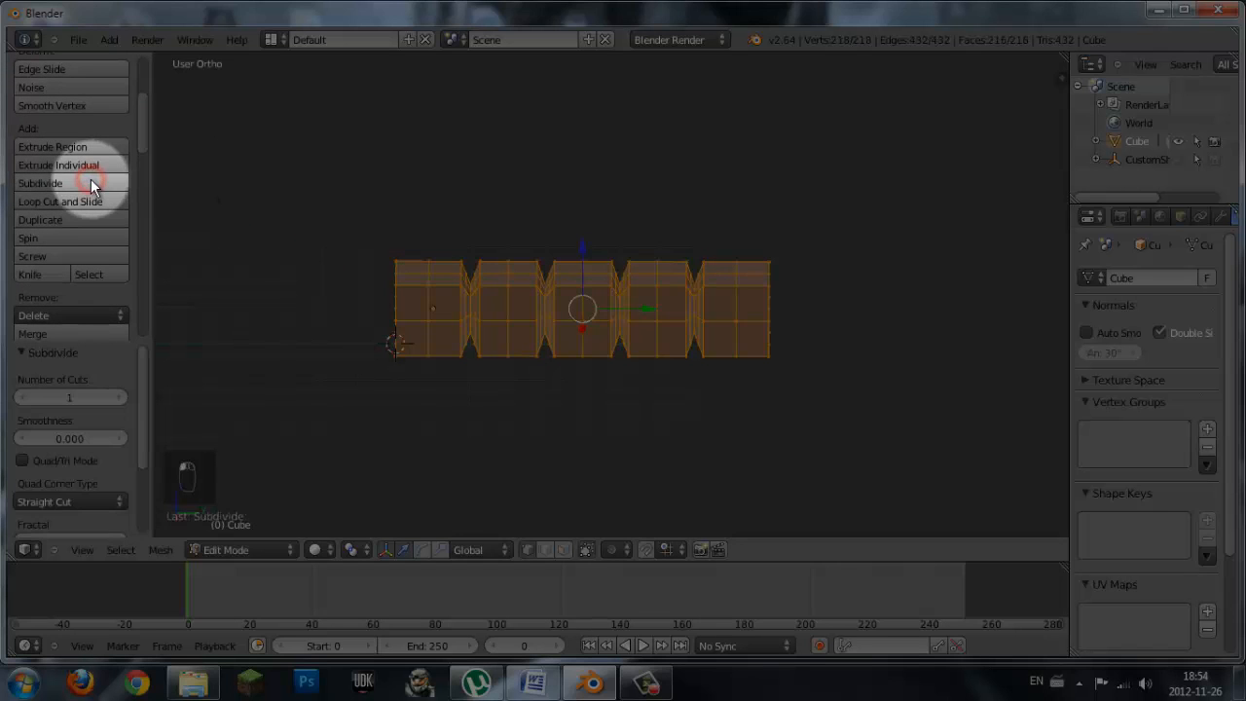
left_click(119, 400)
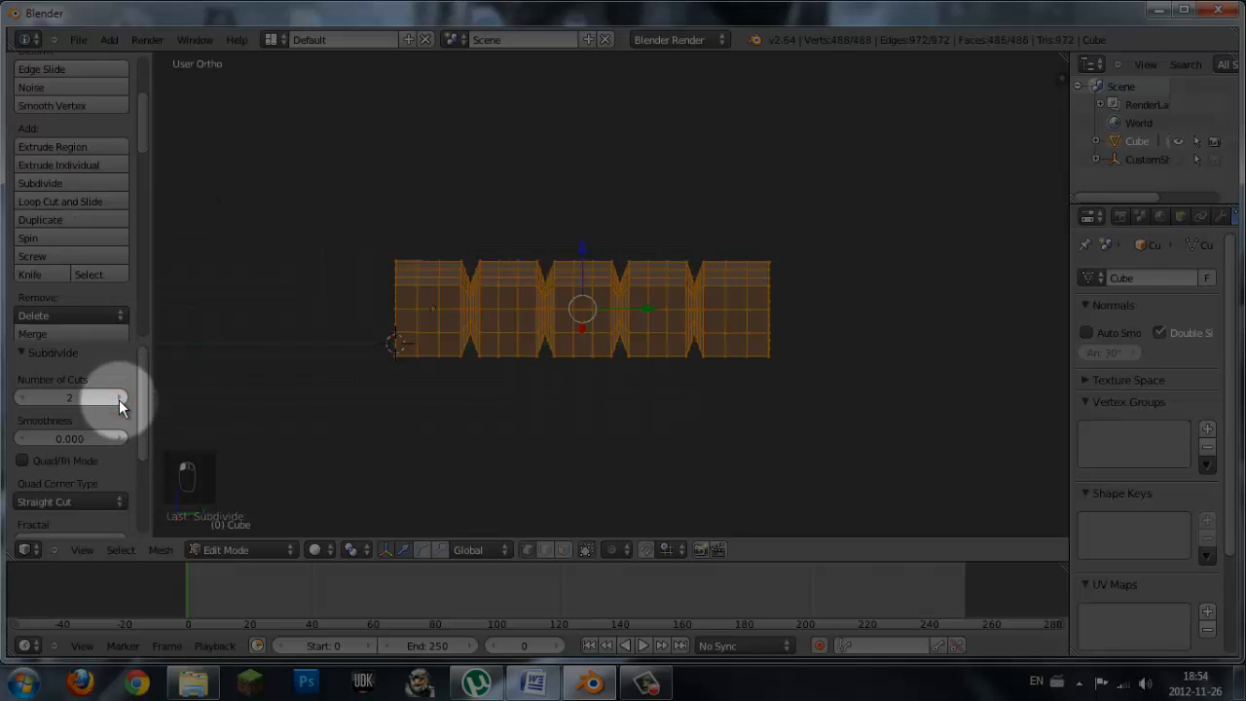
left_click(119, 400)
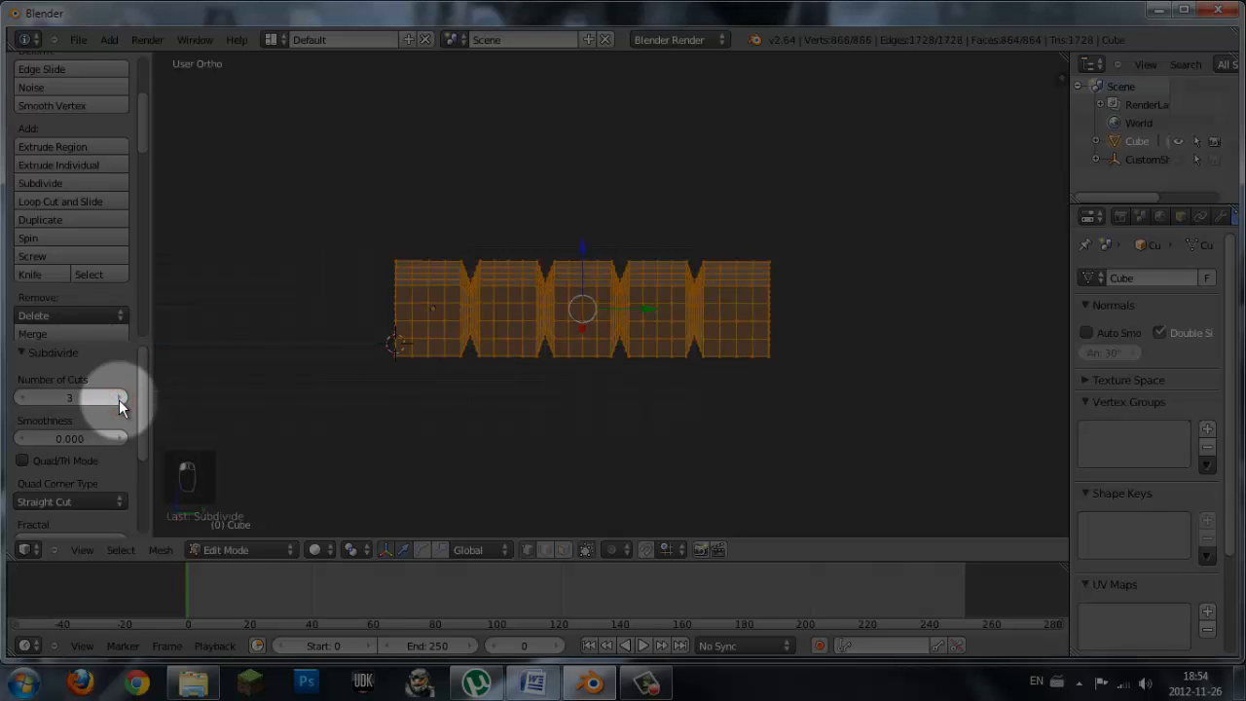
scroll(512, 393, "up", 1)
scroll(512, 393, "up", 1)
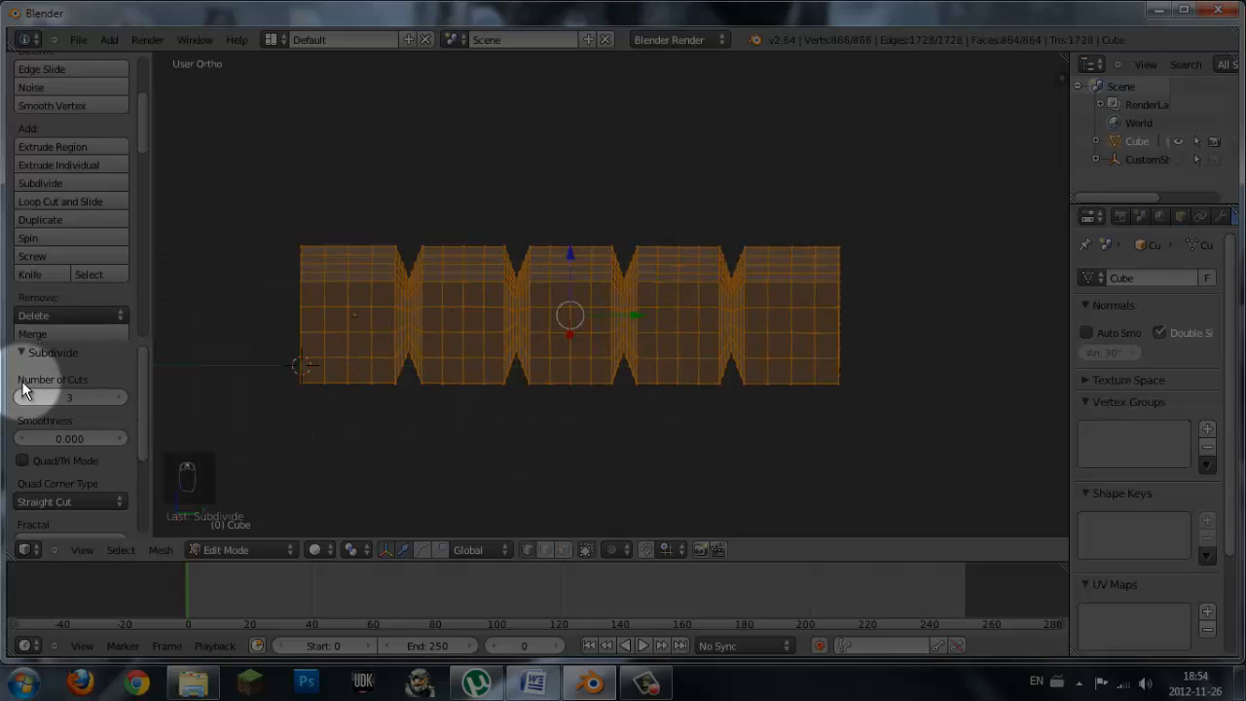
left_click(19, 397)
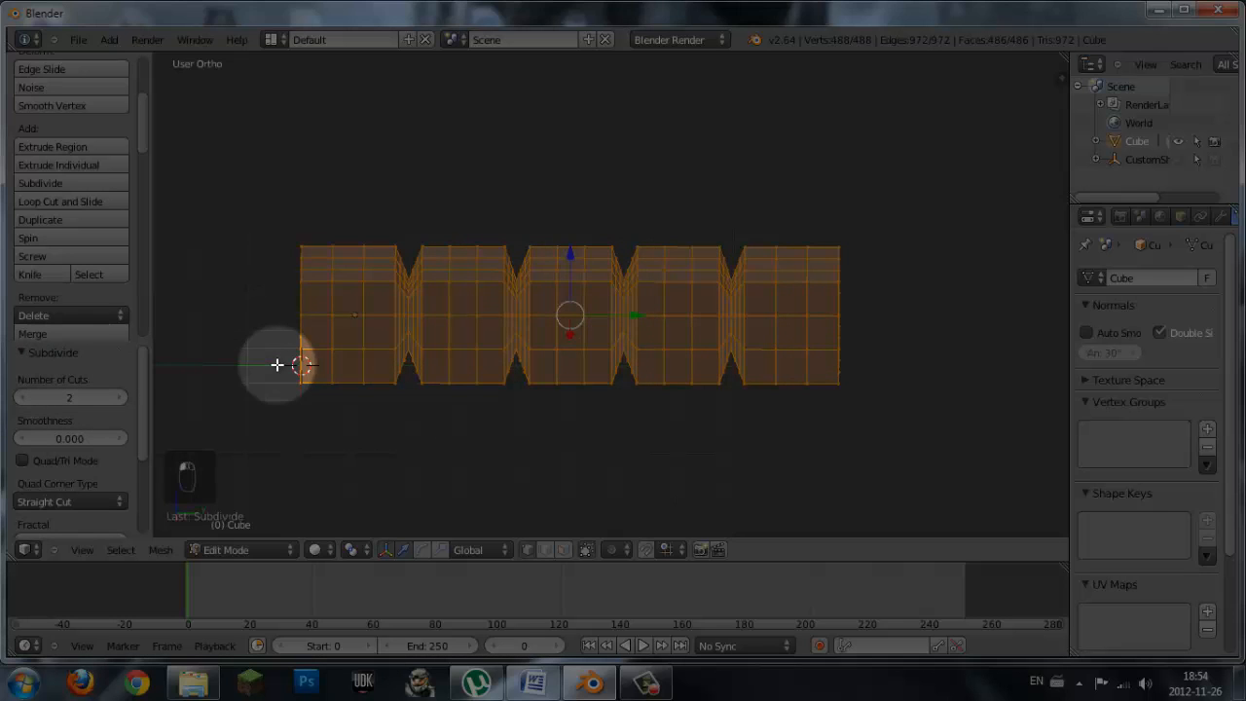
- Apply Smooth Vertex twice to the whole mesh to round off the five segments
left_click(78, 107)
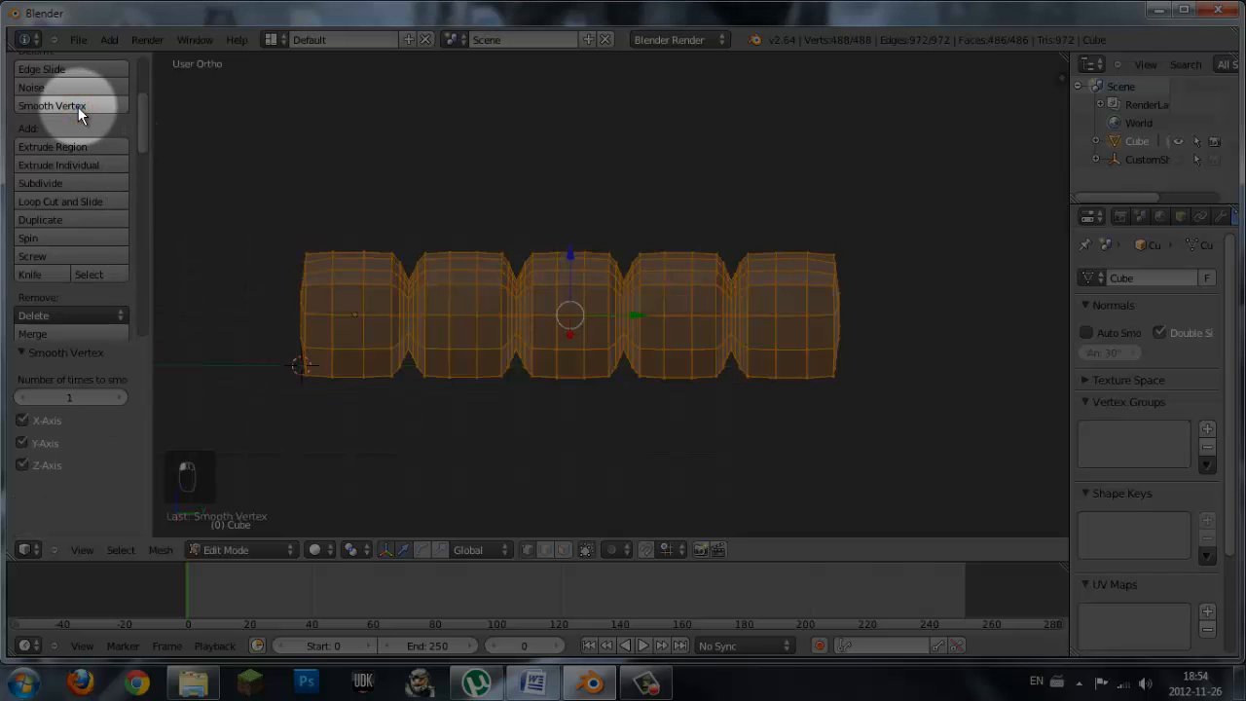
left_click(78, 107)
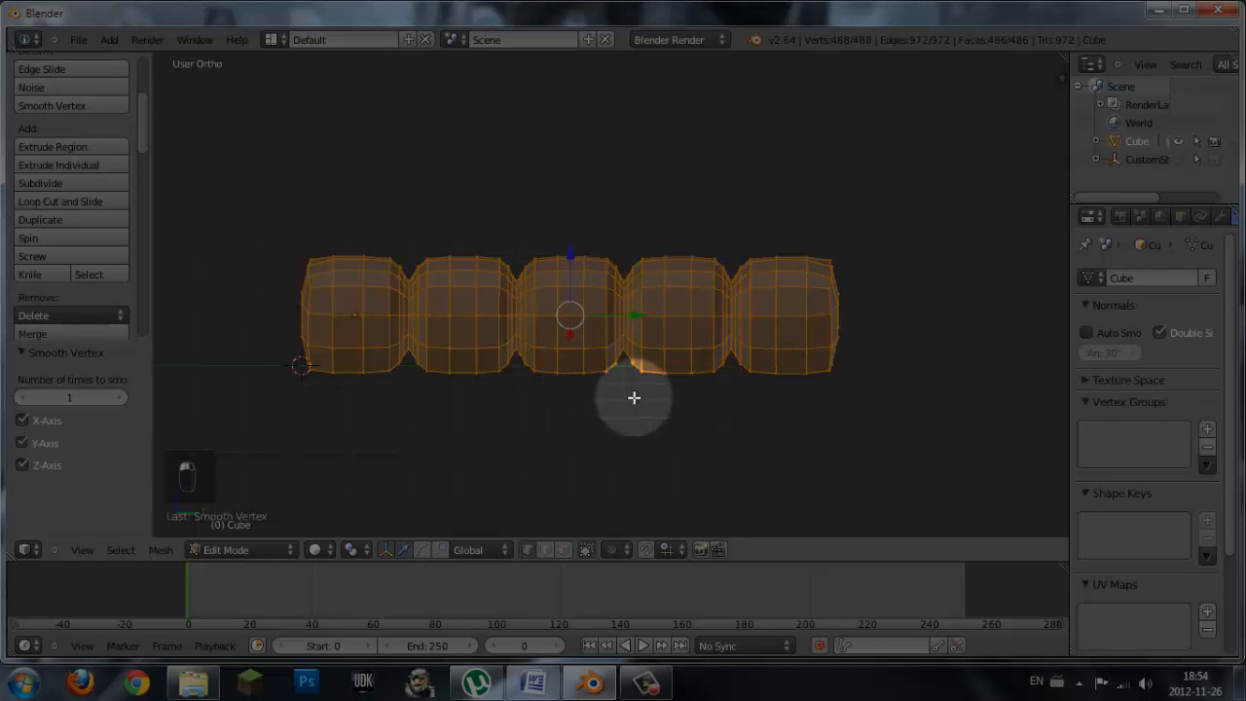
middle_click_drag(634, 397, 727, 415)
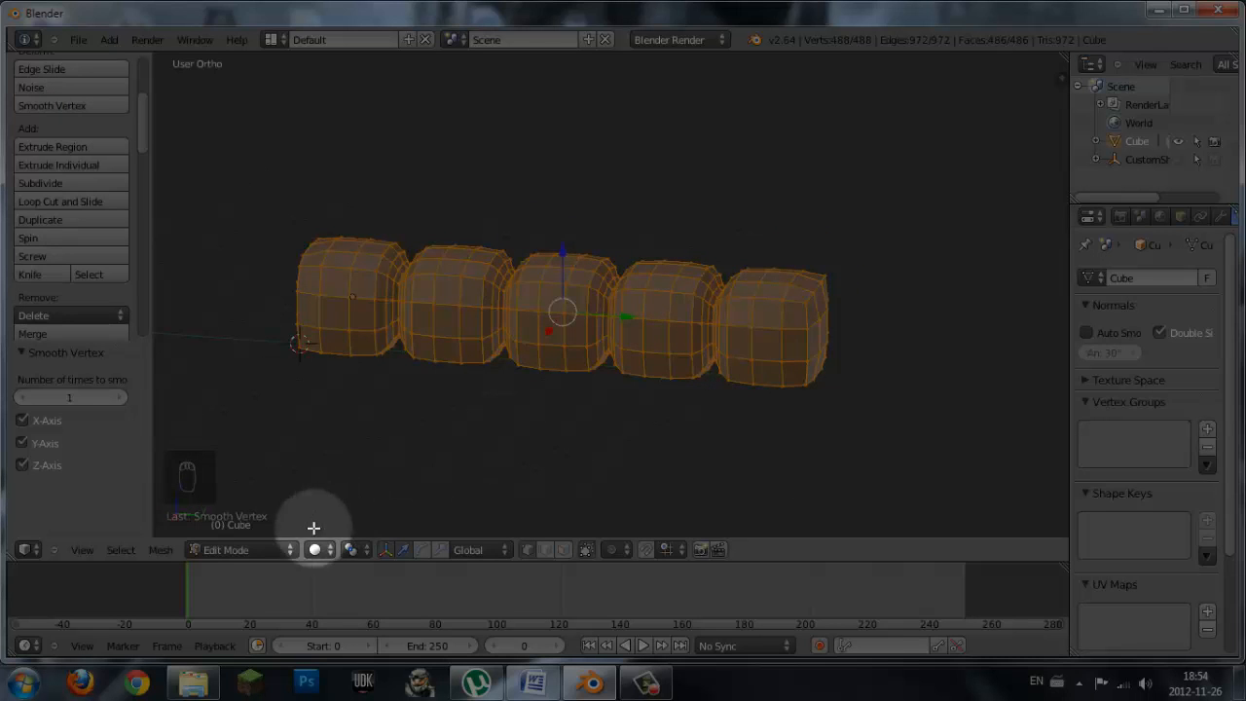
- Switch the bar to Object Mode and apply smooth shading to it
left_click(263, 551)
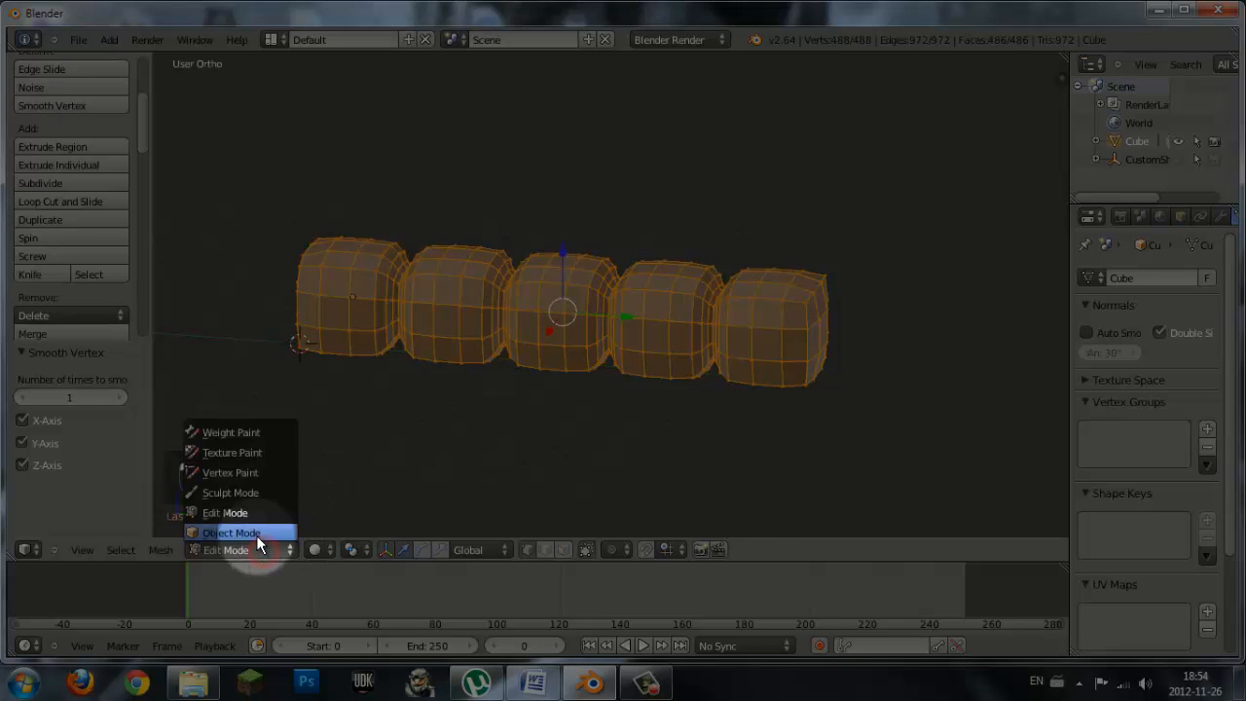
left_click(256, 536)
mouse_move(502, 445)
middle_mouse_down()
mouse_move(634, 432)
mouse_move(499, 444)
middle_mouse_up()
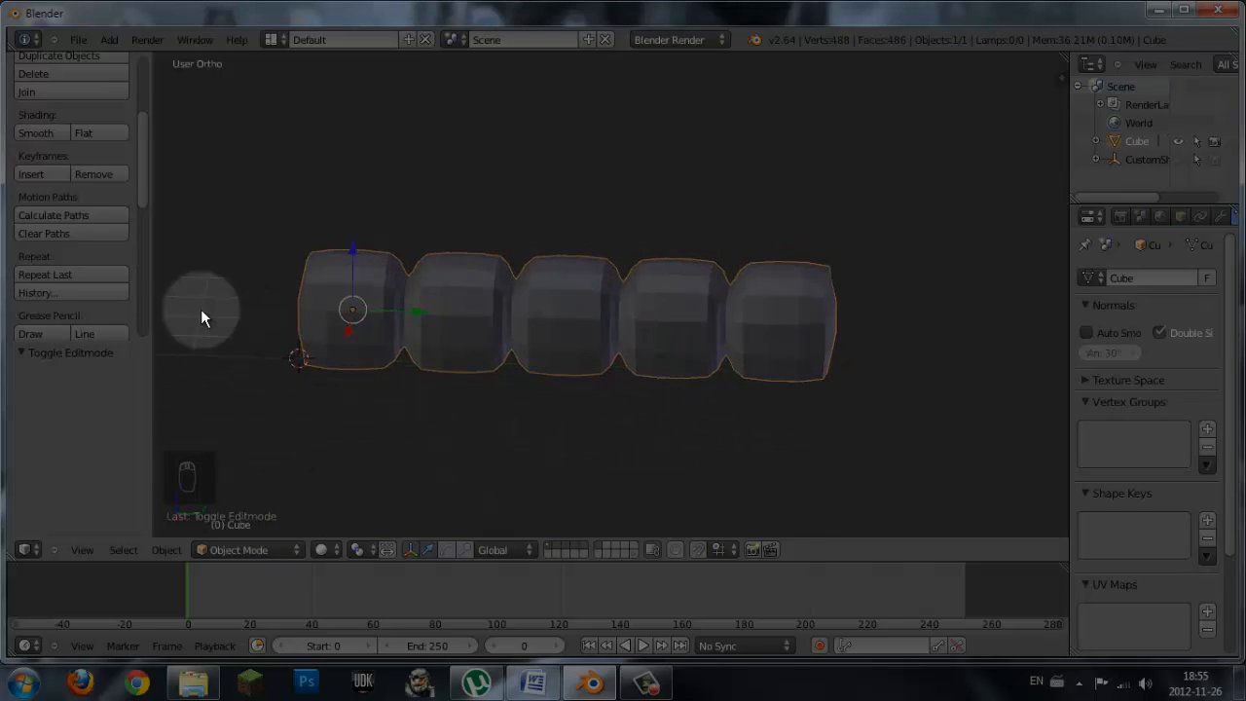
scroll(326, 250, "up", 1)
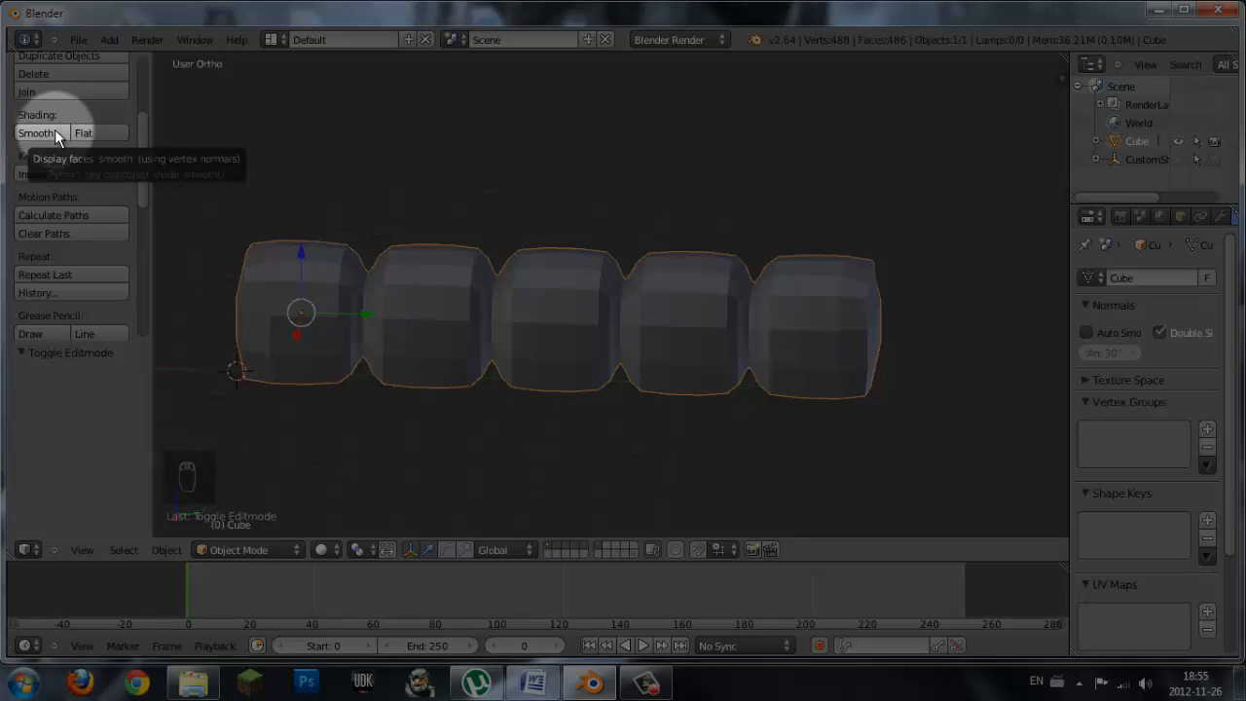
left_click(43, 134)
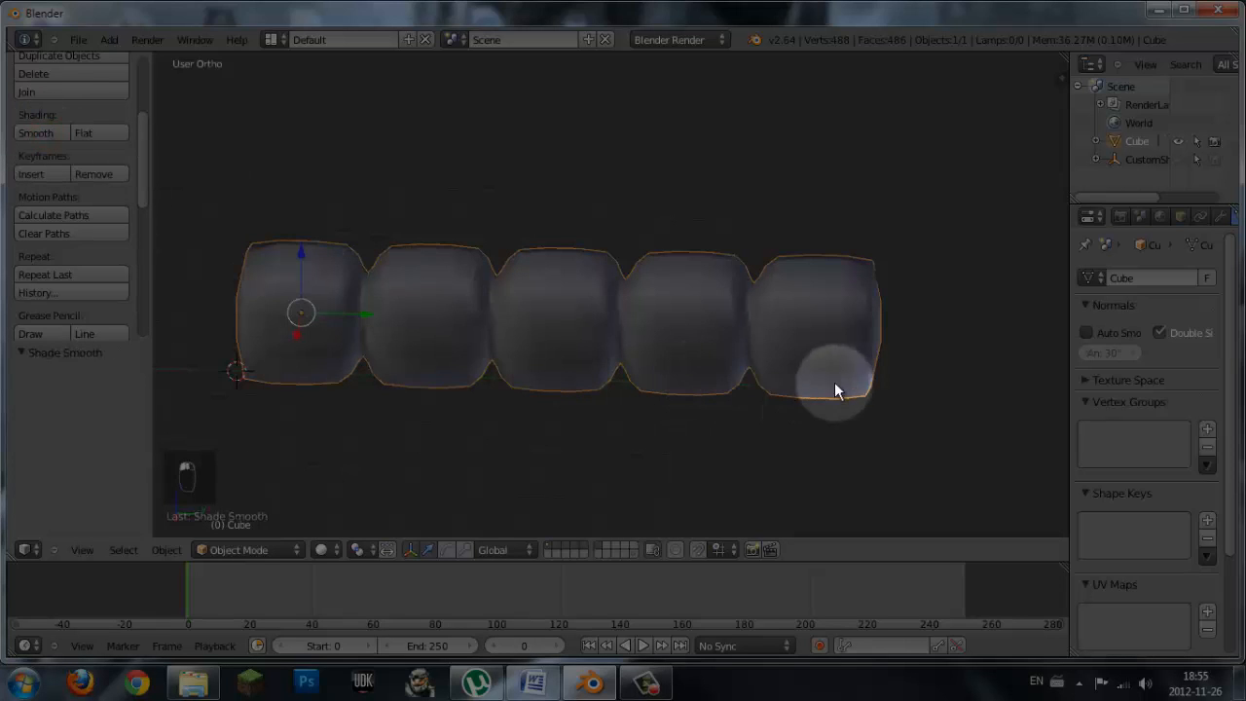
mouse_move(834, 382)
middle_mouse_down()
mouse_move(886, 361)
mouse_move(788, 406)
middle_mouse_up()
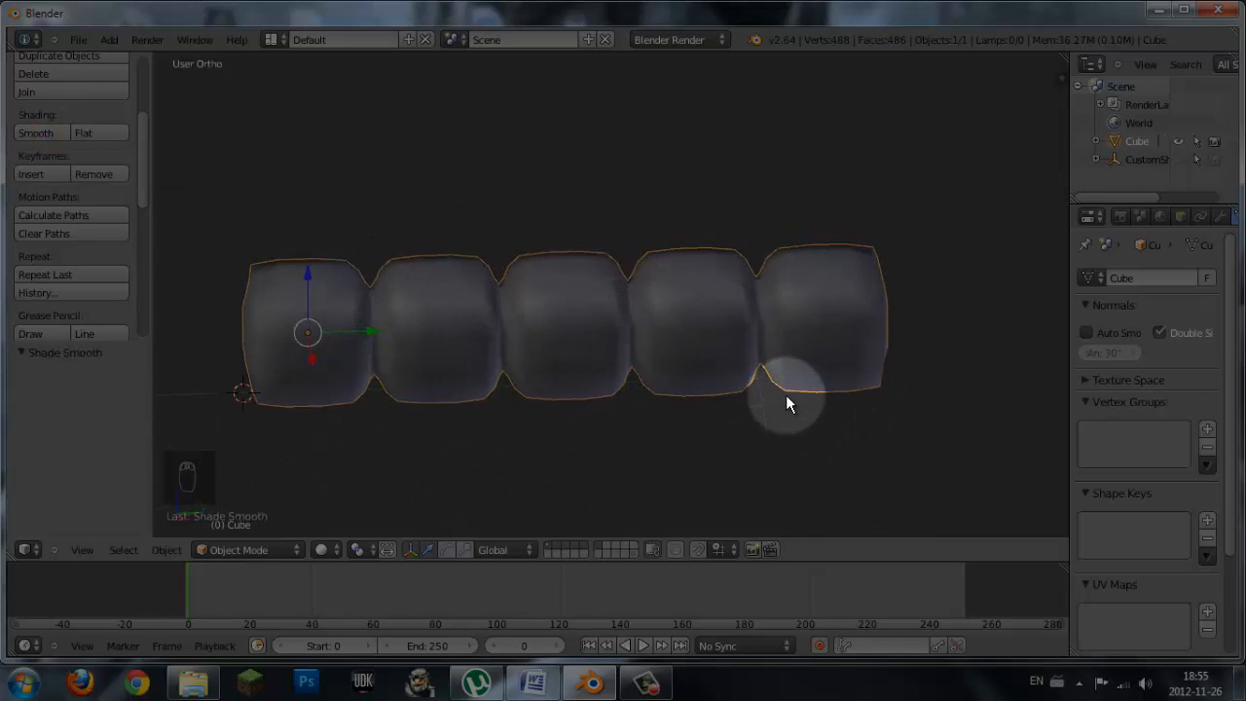
key("KP_3")
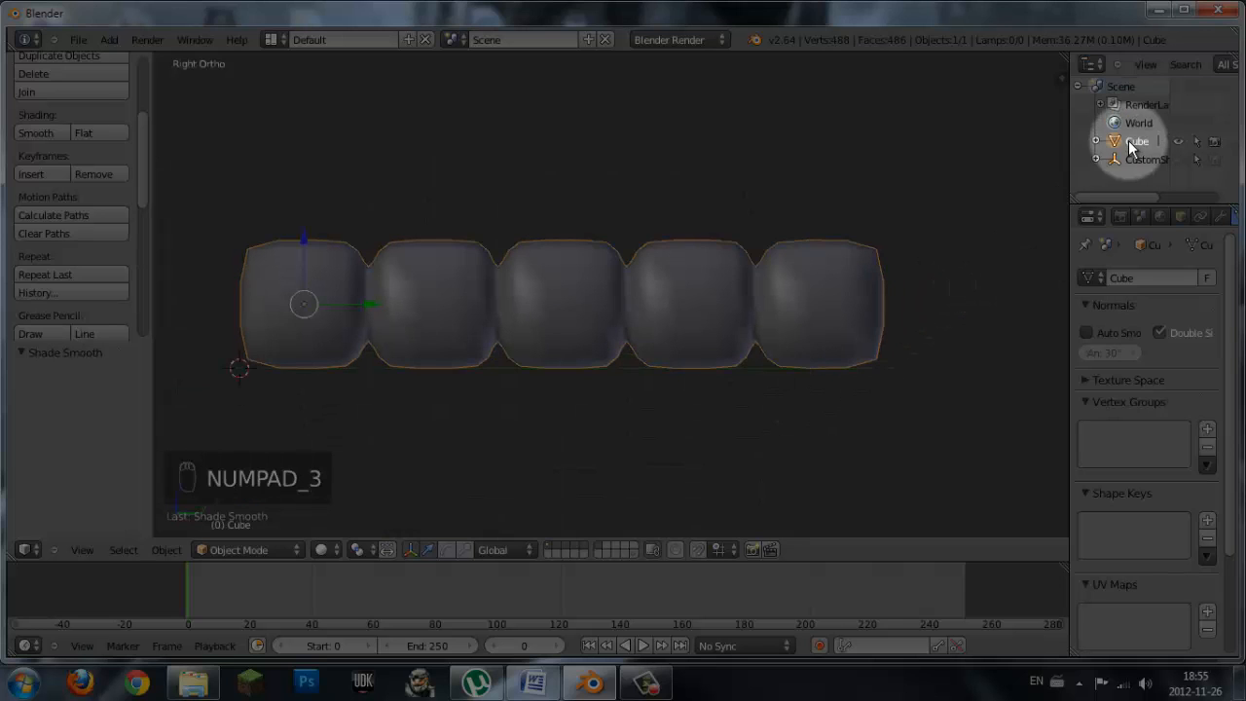
- Rename the segmented body object from Cube to Chenille
left_click_drag(1068, 155, 1038, 164)
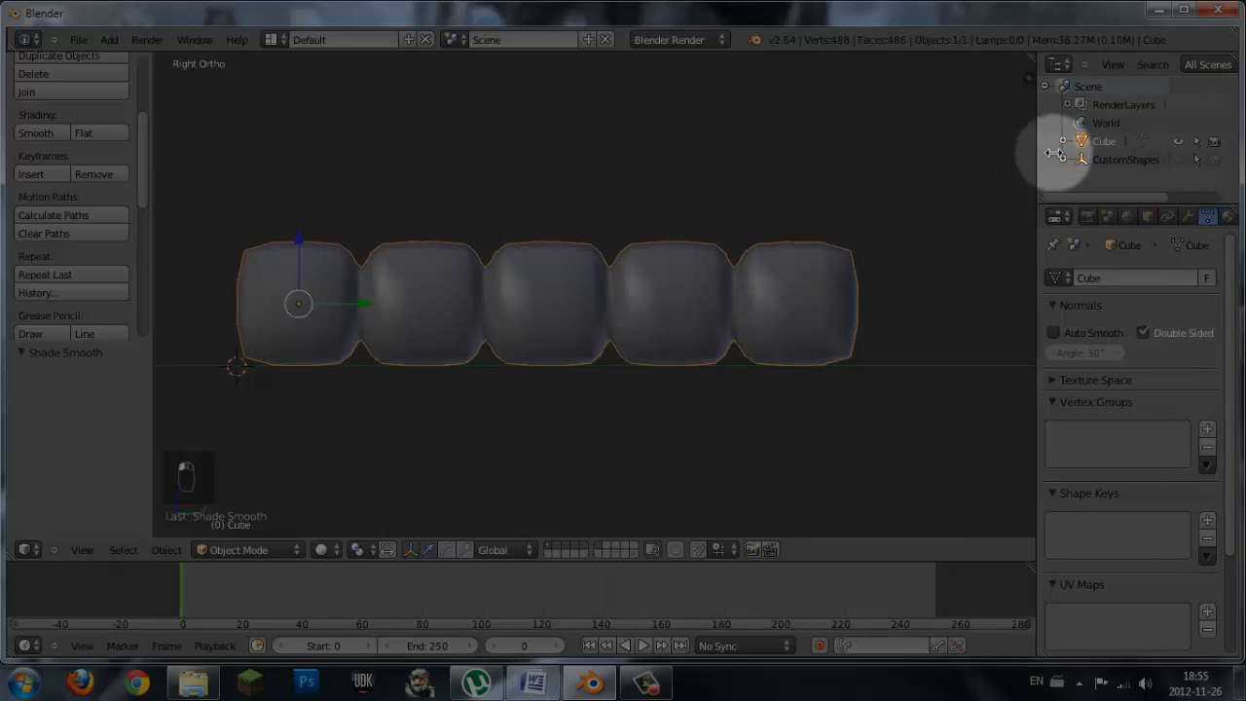
left_click(1100, 141)
double_click(1103, 141)
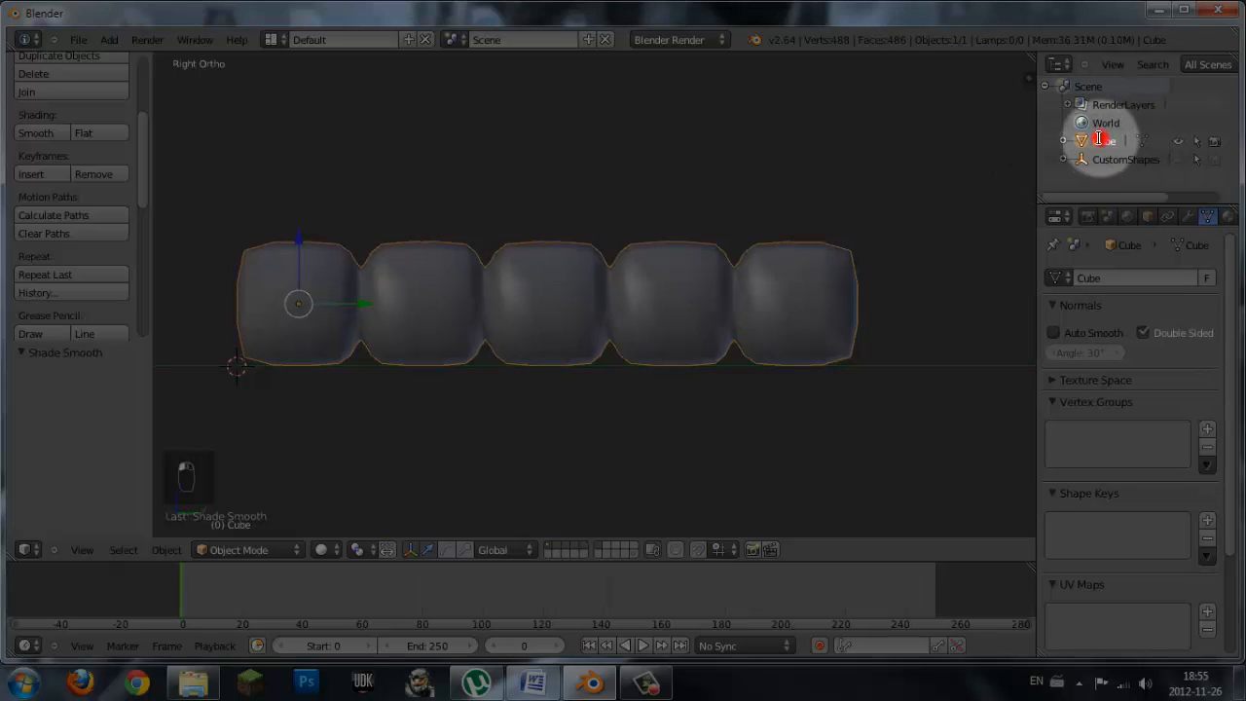
type("Chenille")
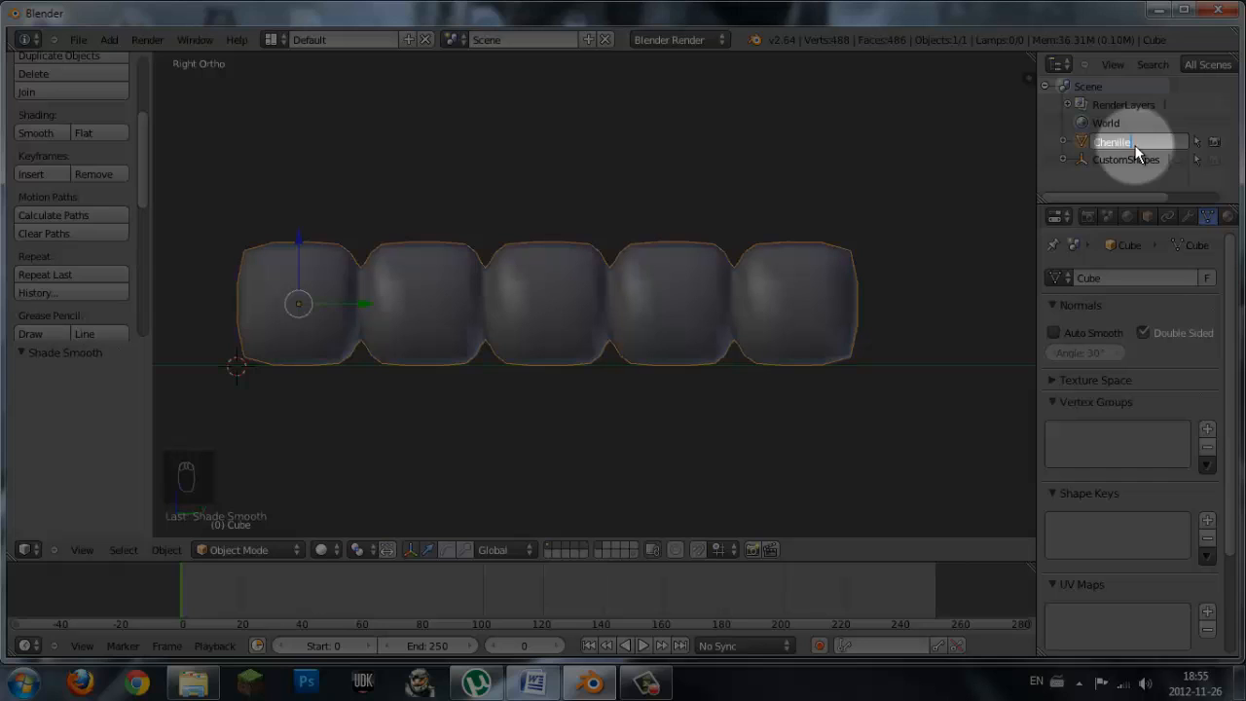
key("Return")
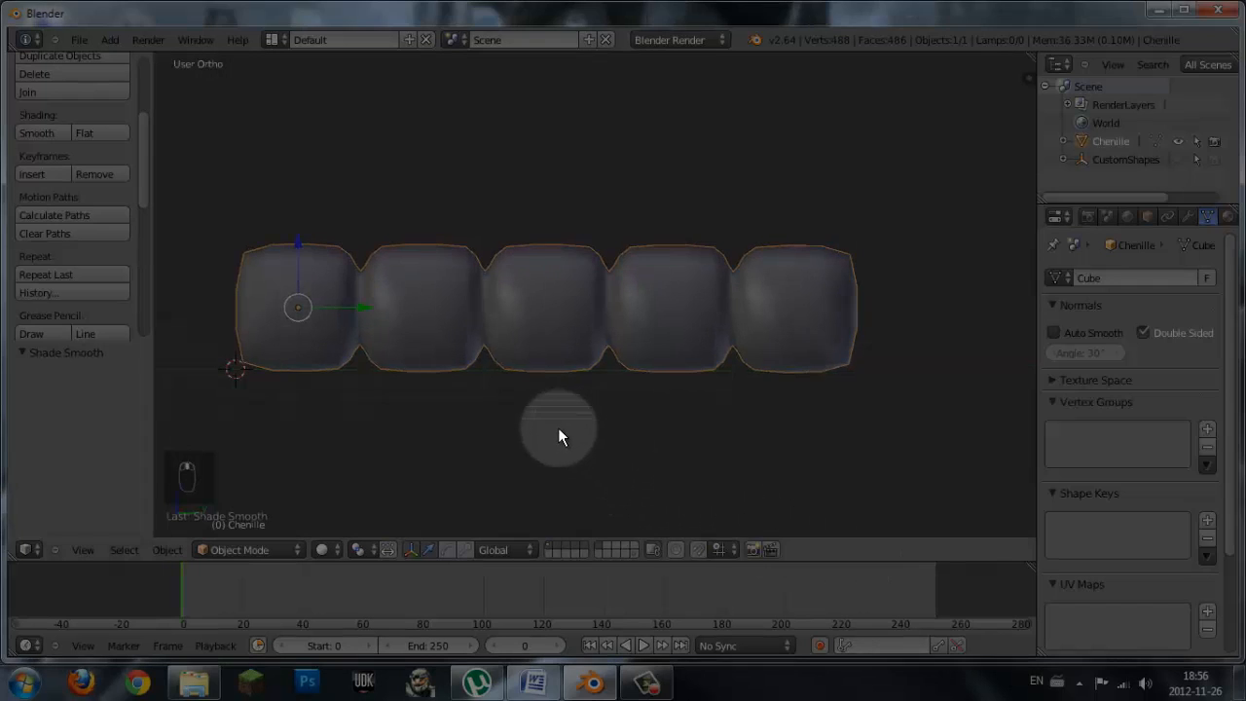
- Compare perspective and orthographic projection of the body in the right side view, ending in orthographic
key("KP_3")
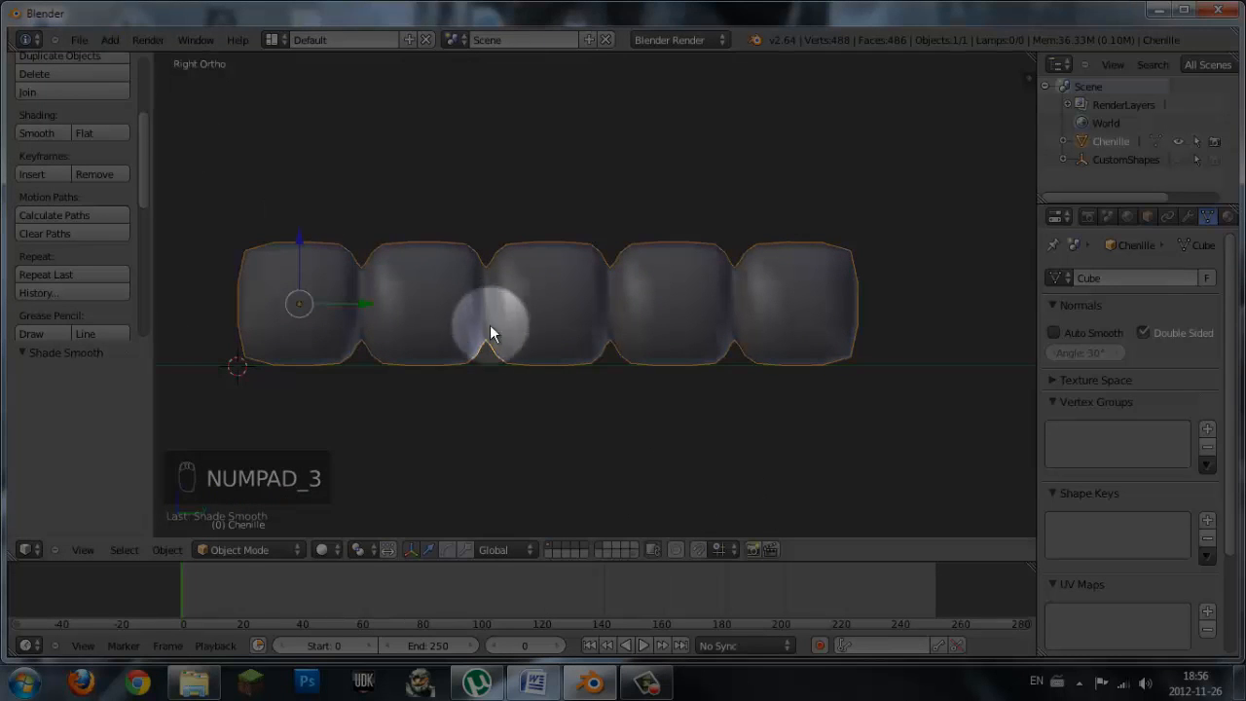
key("KP_5")
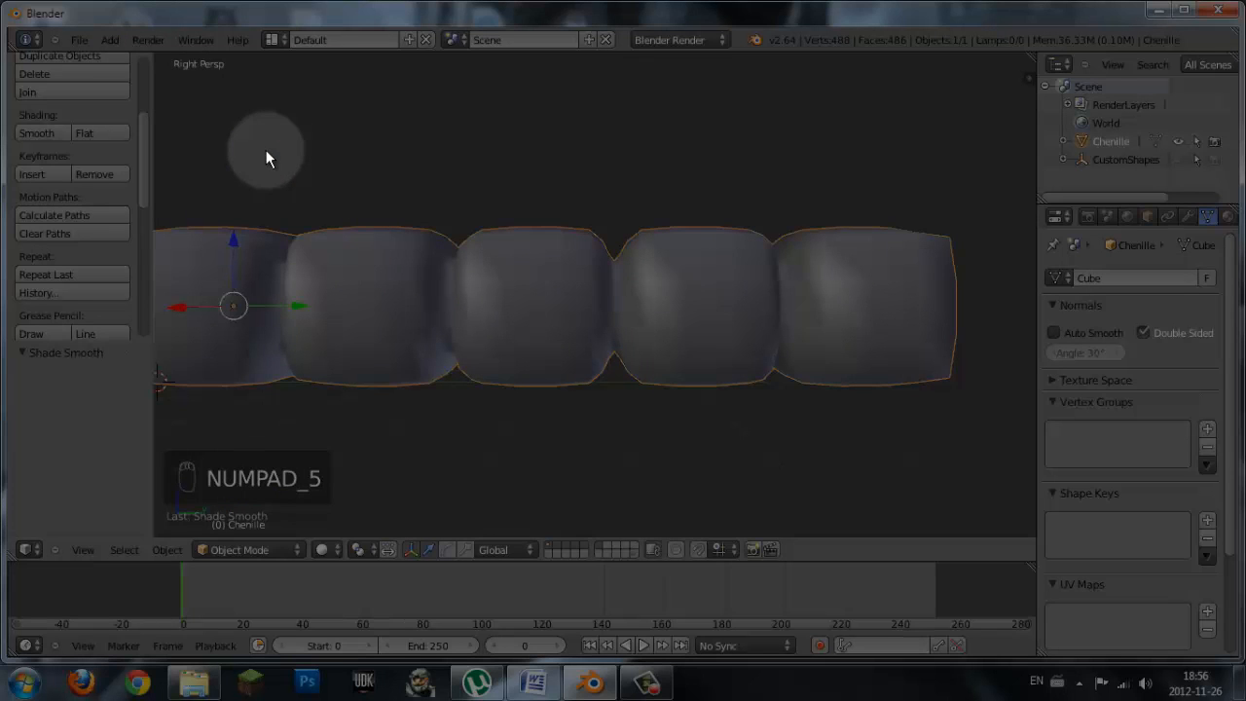
key("KP_5")
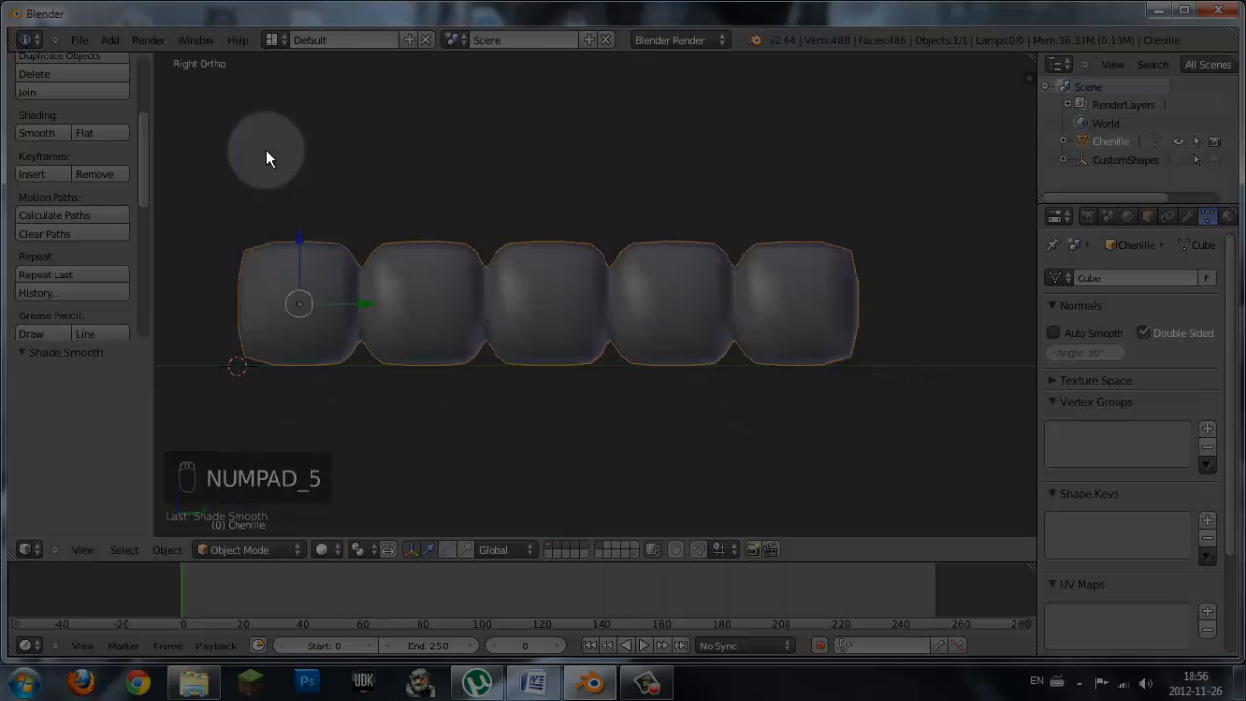
key("KP_5")
key("KP_5")
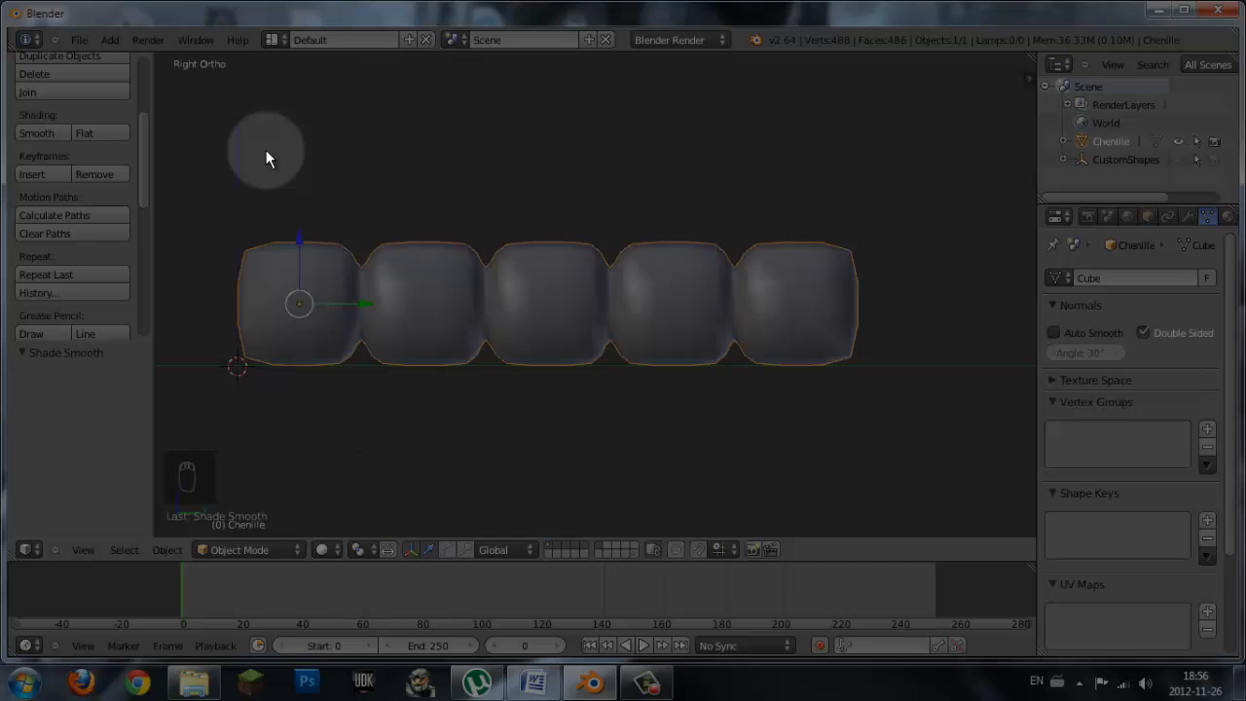
- Look through the first few scene layers and return to layer 1, where the body is
key("1")
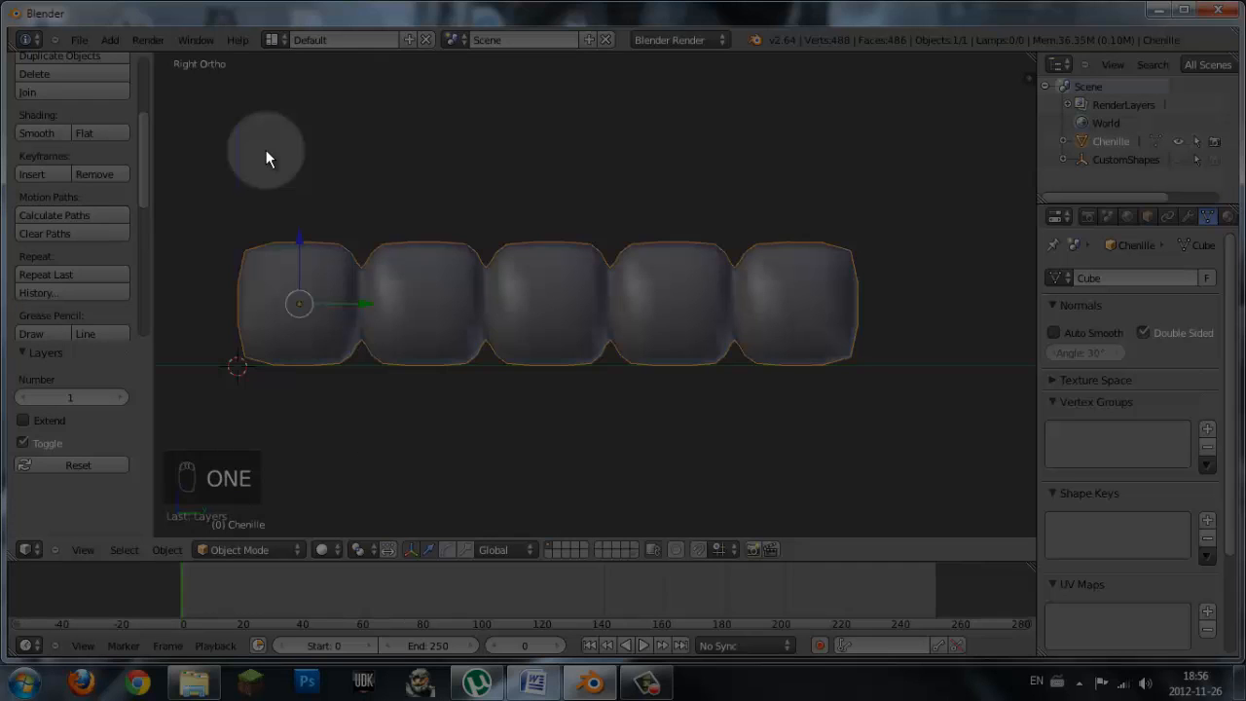
key("2")
key("3")
key("1")
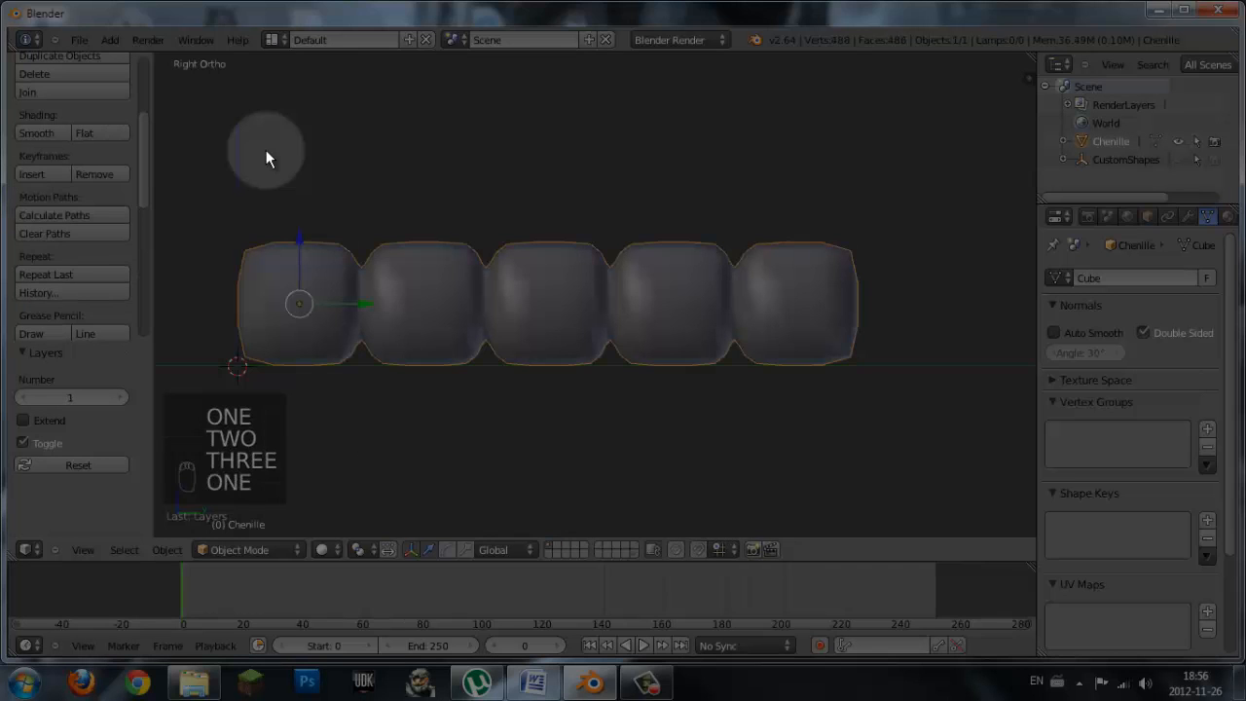
key("2")
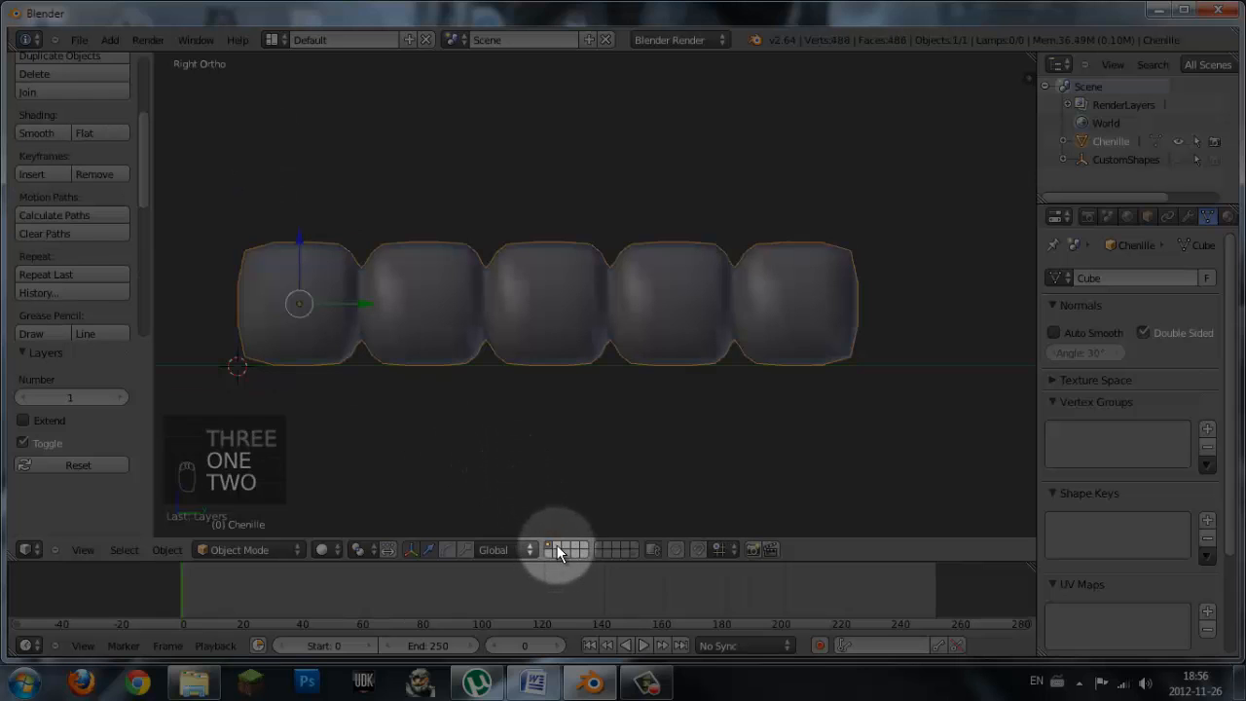
key("2")
key("3")
key("3")
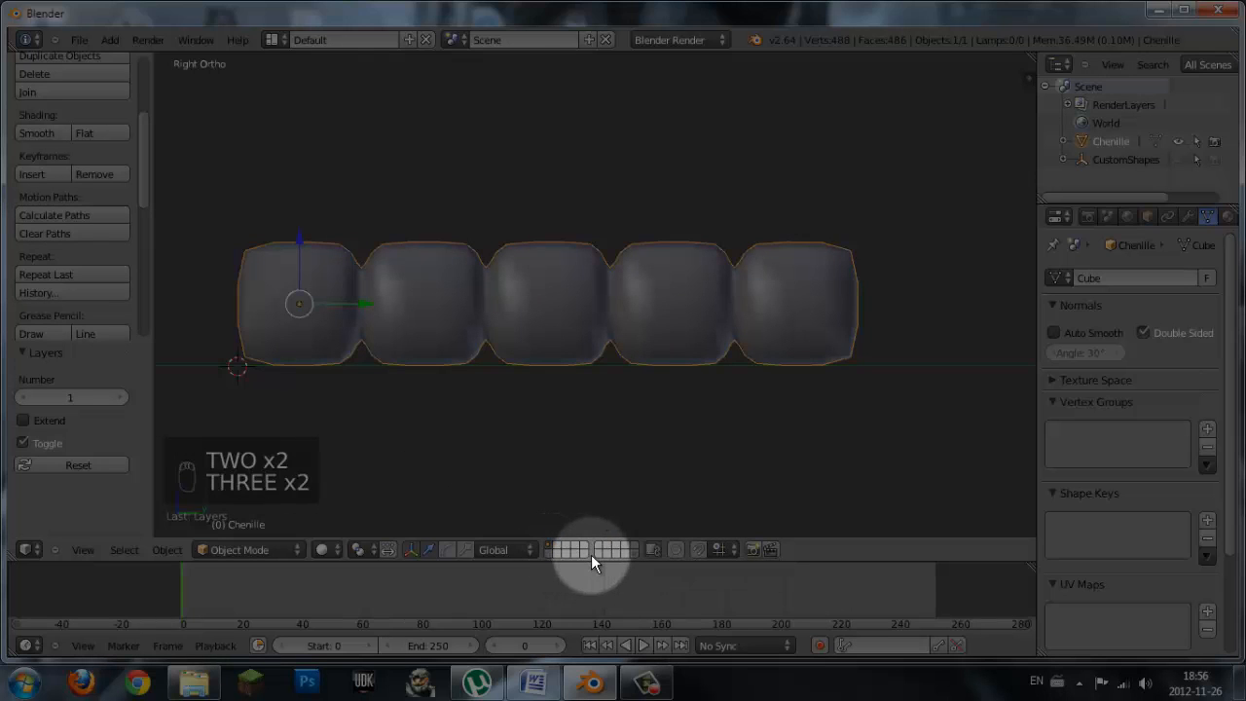
key("4")
key("1")
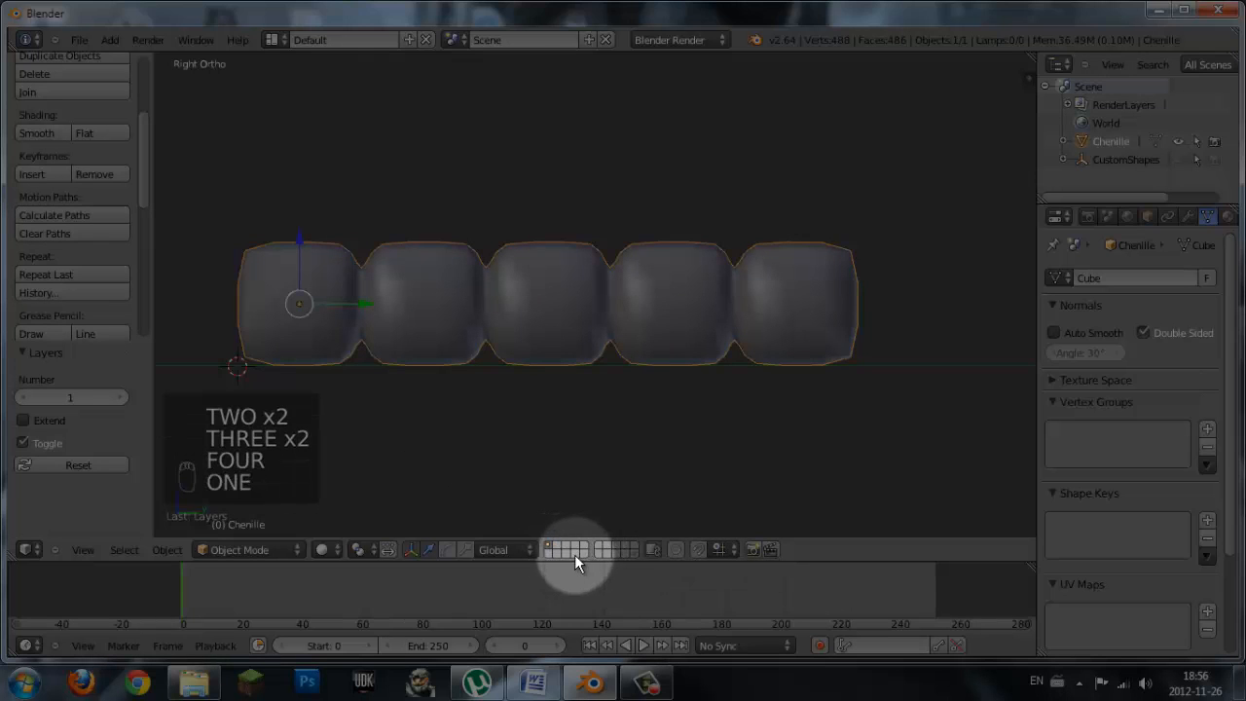
key("1")
key("1")
left_click(551, 547)
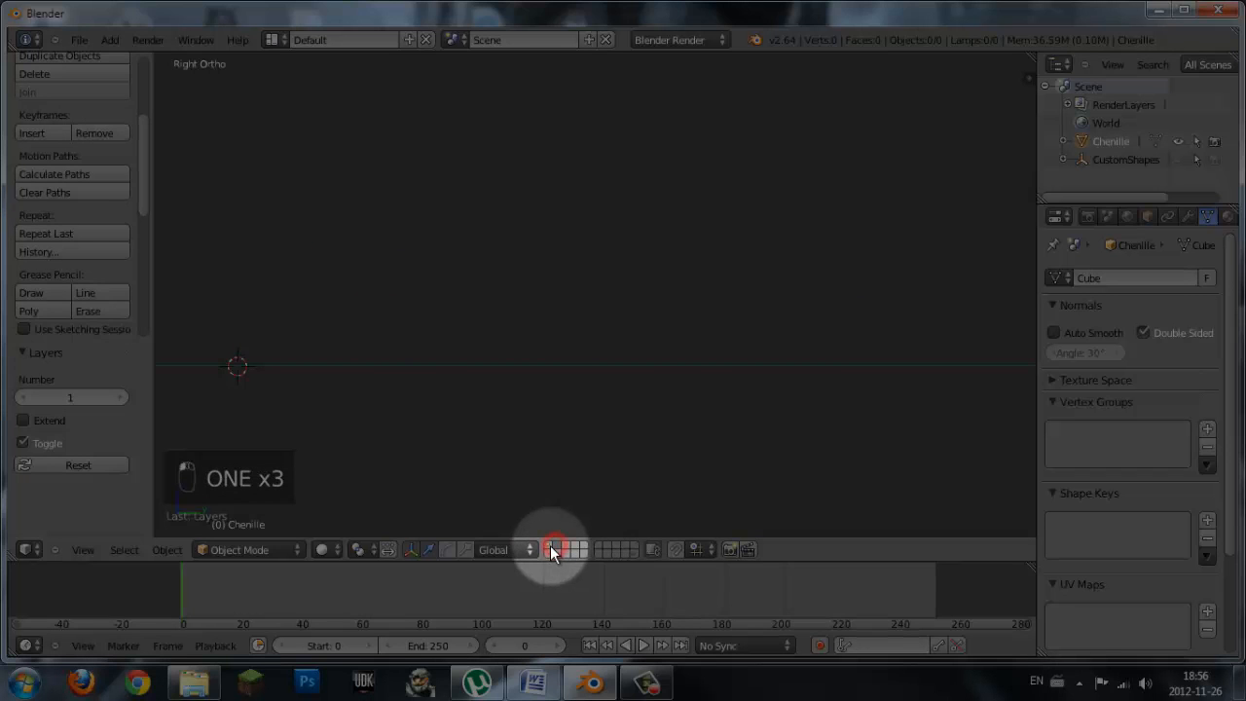
left_click(551, 548)
left_click(553, 547)
left_click(552, 547)
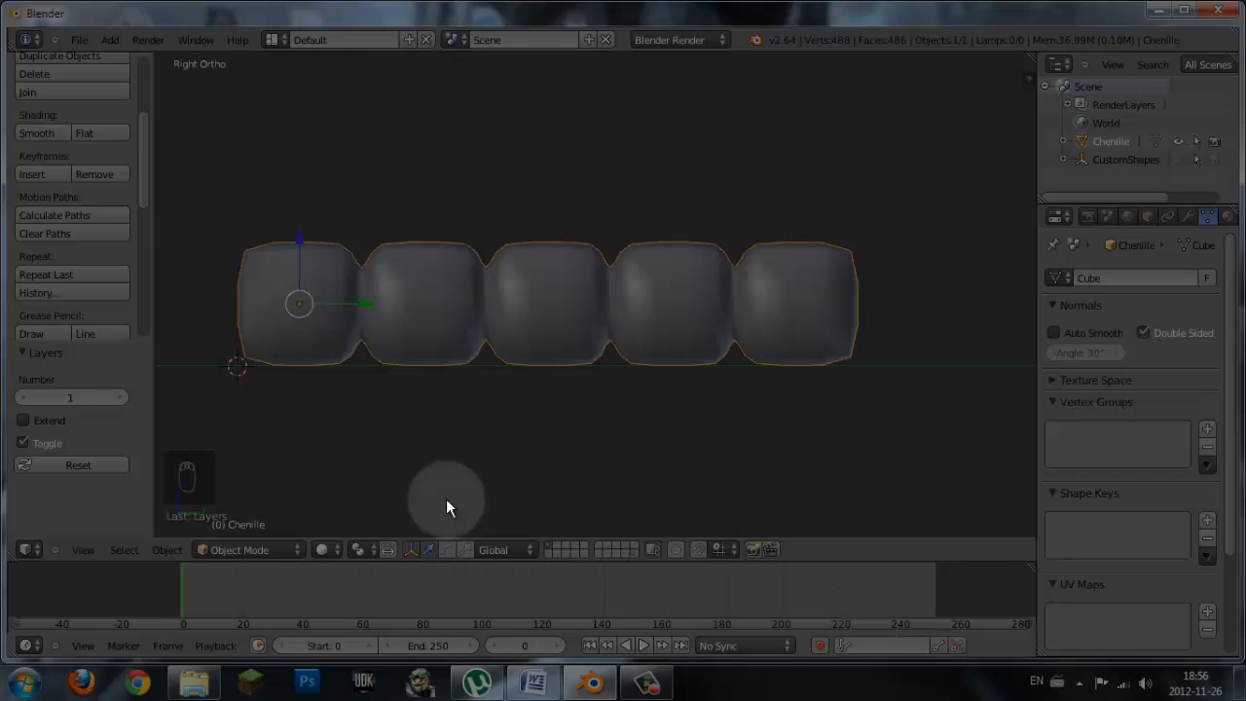
- Add a single-bone armature at the 3D cursor, at the lower end of the first segment
left_click(115, 42)
mouse_move(146, 155)
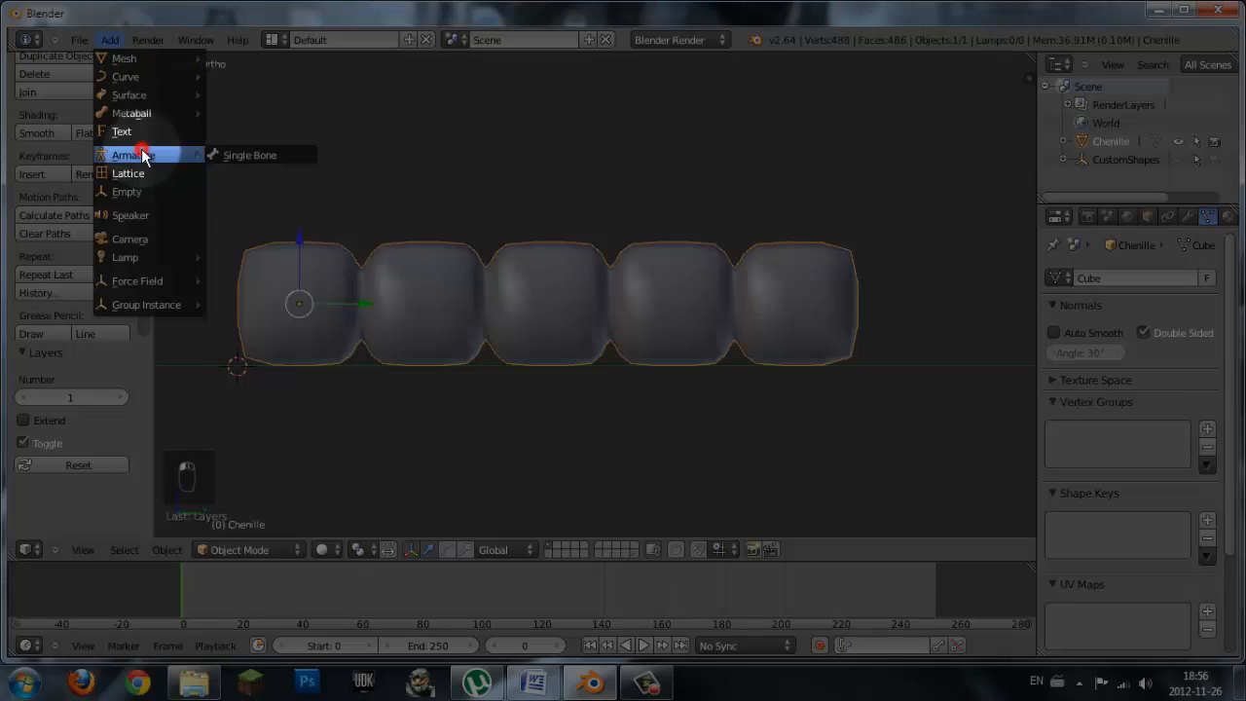
left_click(210, 156)
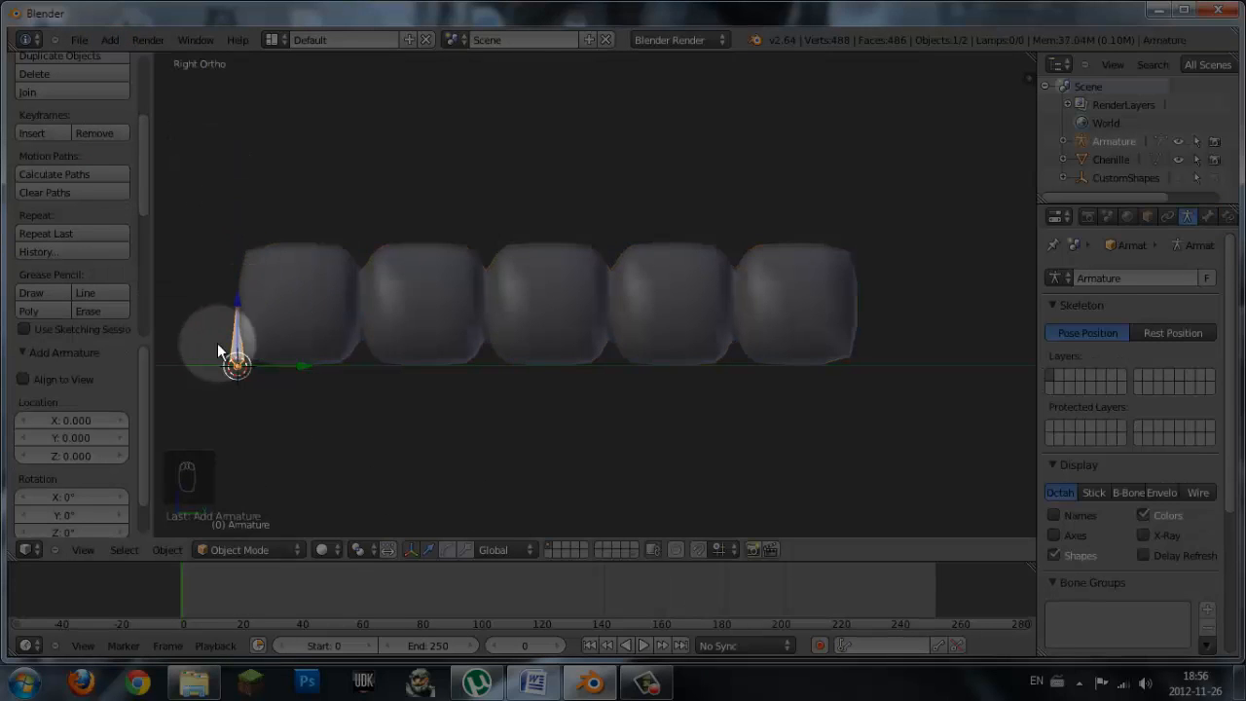
- Scale the single-bone armature uniformly by 2 so it matches the length of one body segment
scroll(204, 313, "down", 3, "shift")
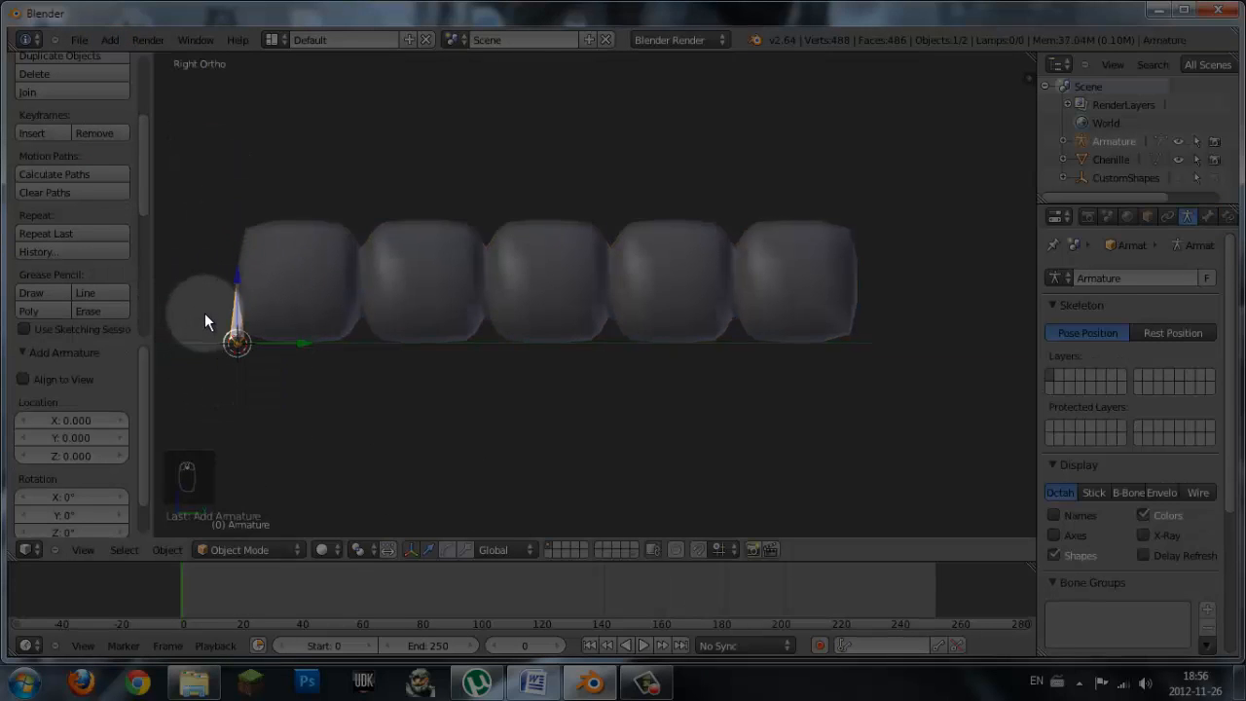
scroll(204, 313, "down", 6, "ctrl")
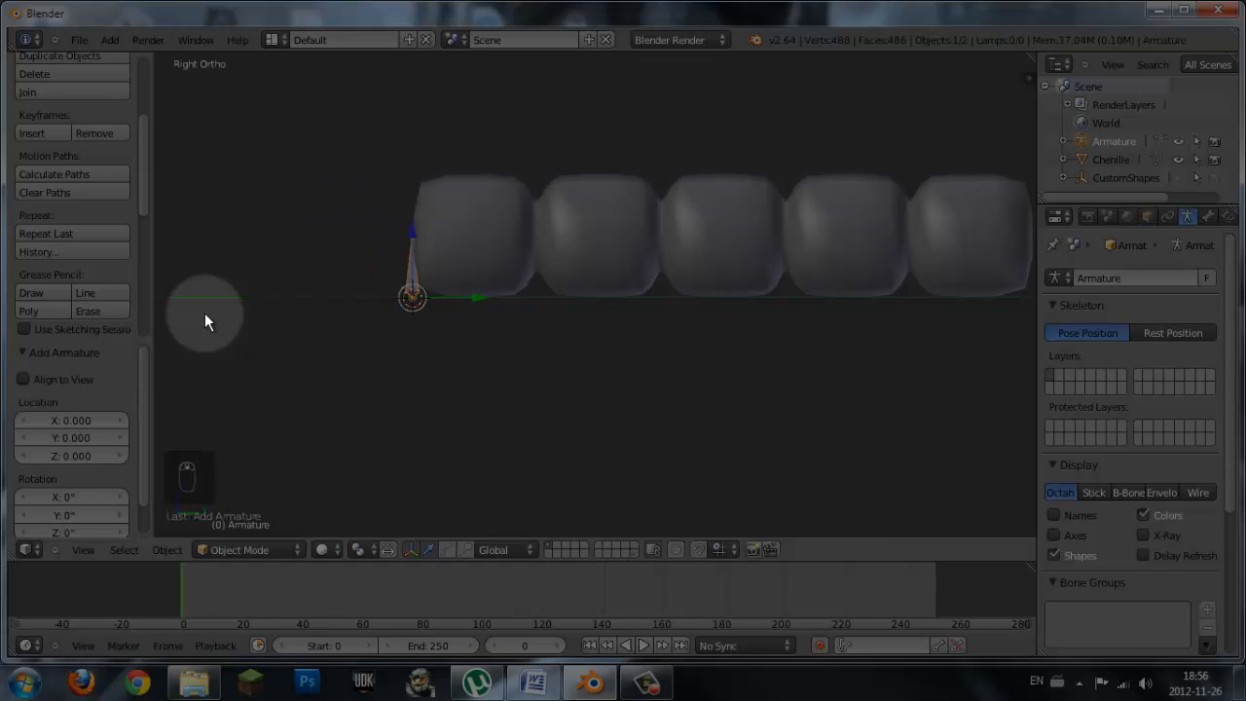
scroll(282, 325, "up", 1)
scroll(281, 326, "up", 2)
scroll(281, 324, "down", 2, "shift")
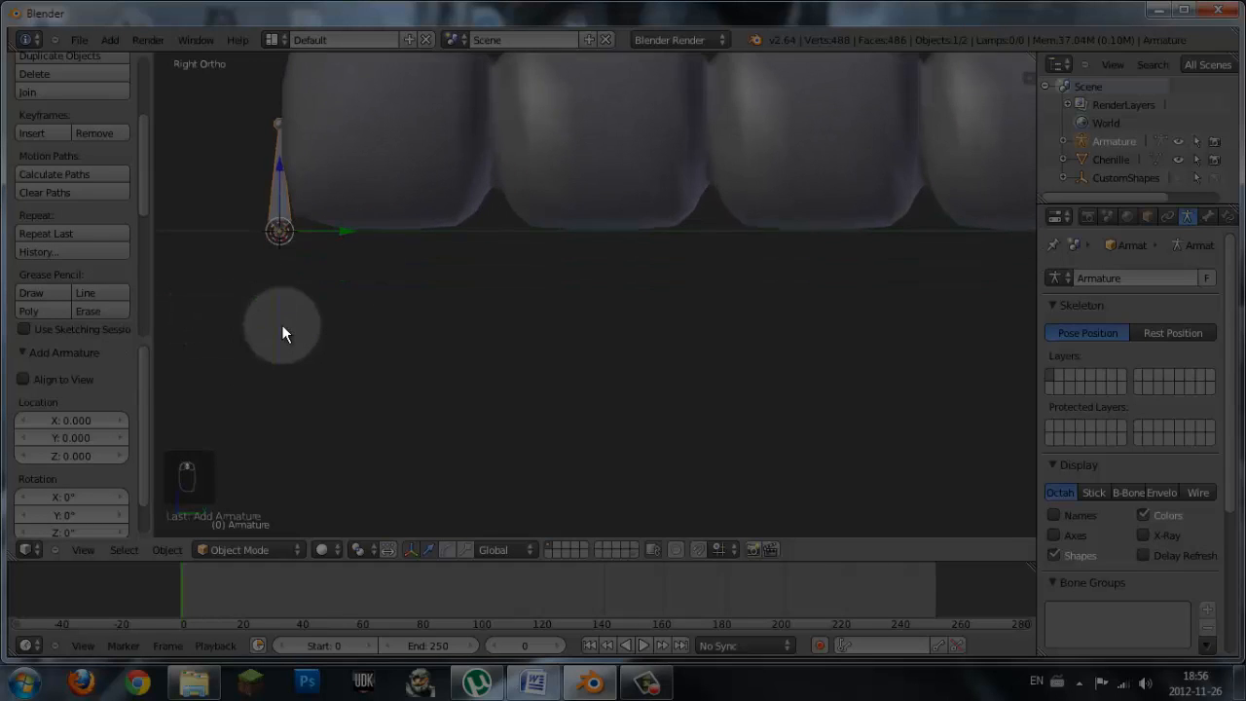
scroll(281, 325, "up", 5, "shift")
scroll(282, 324, "down", 2, "ctrl")
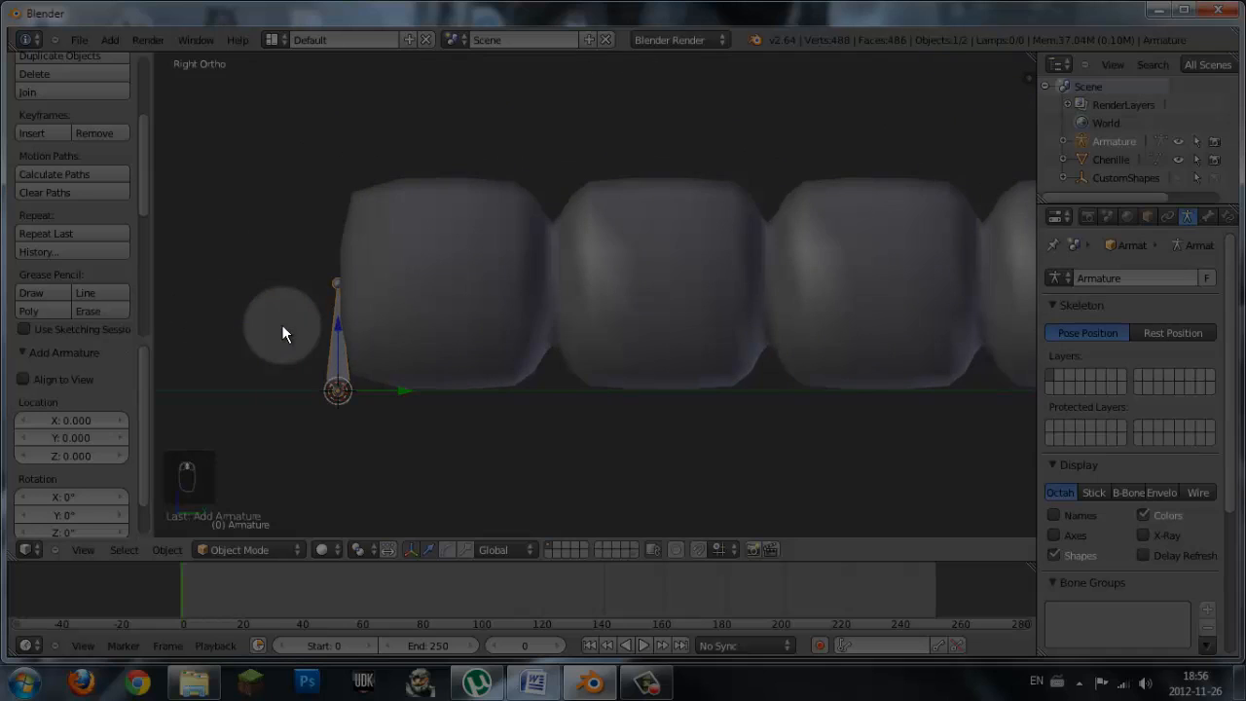
scroll(282, 326, "down", 3)
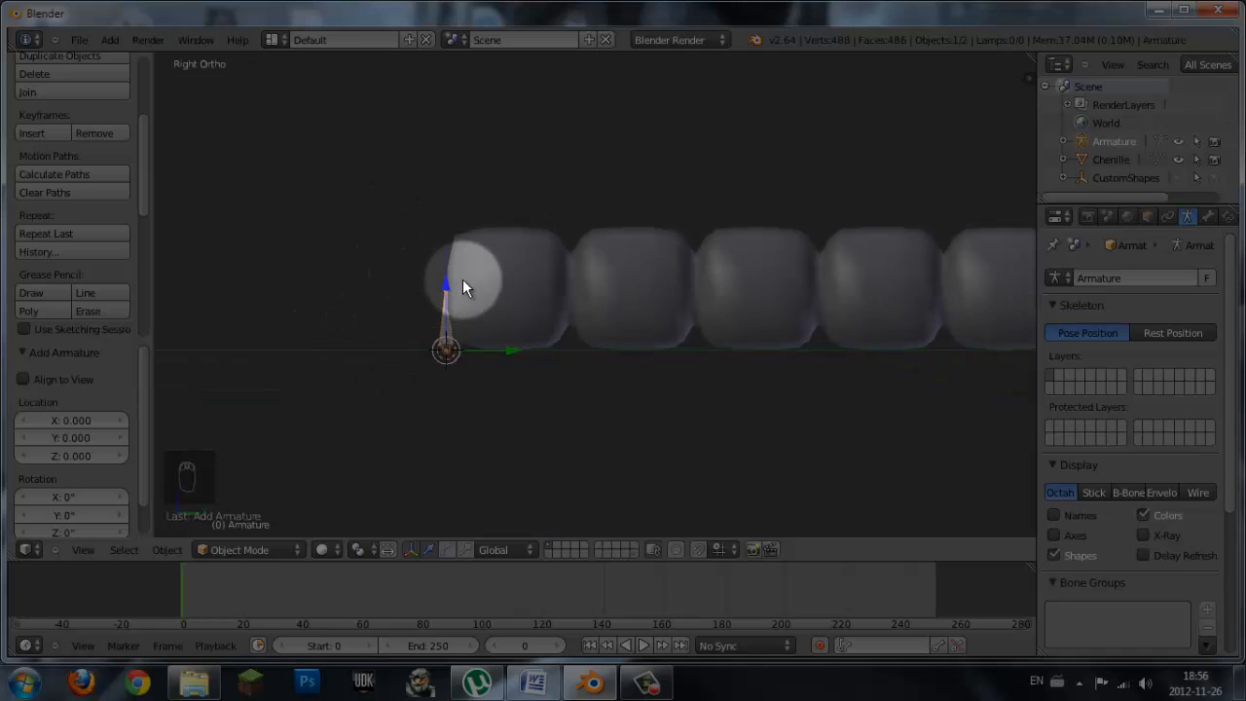
key("s")
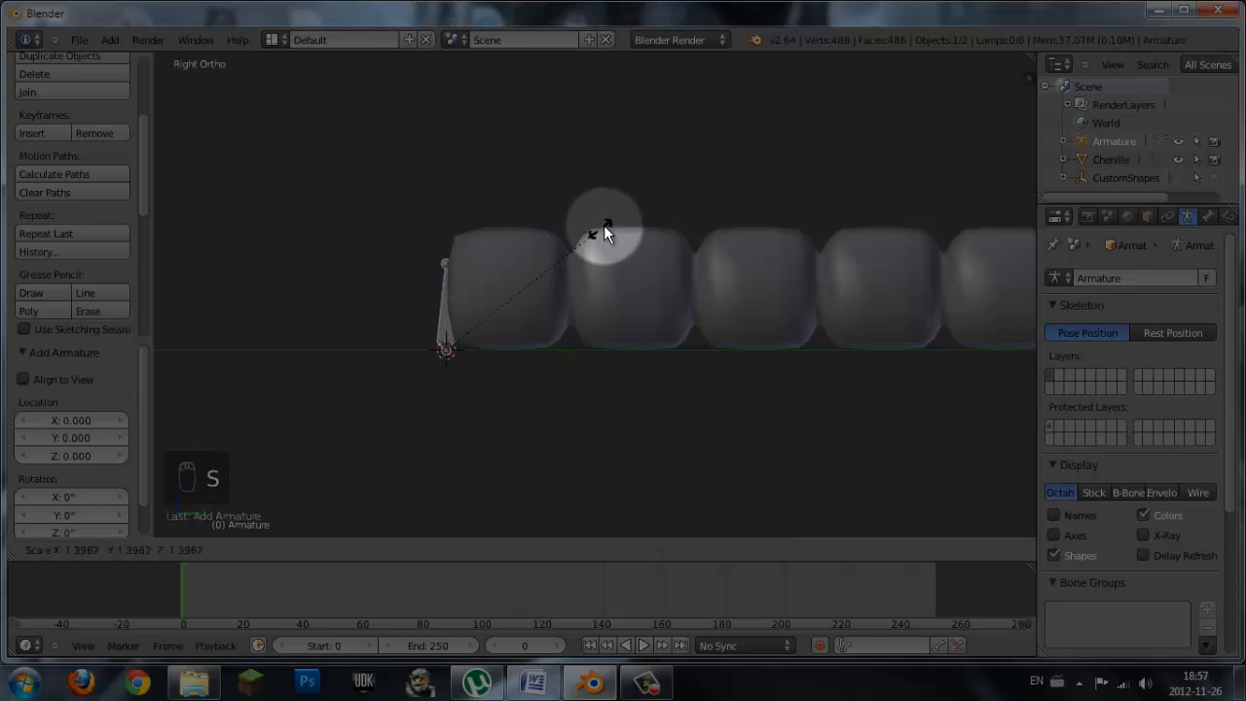
type("2")
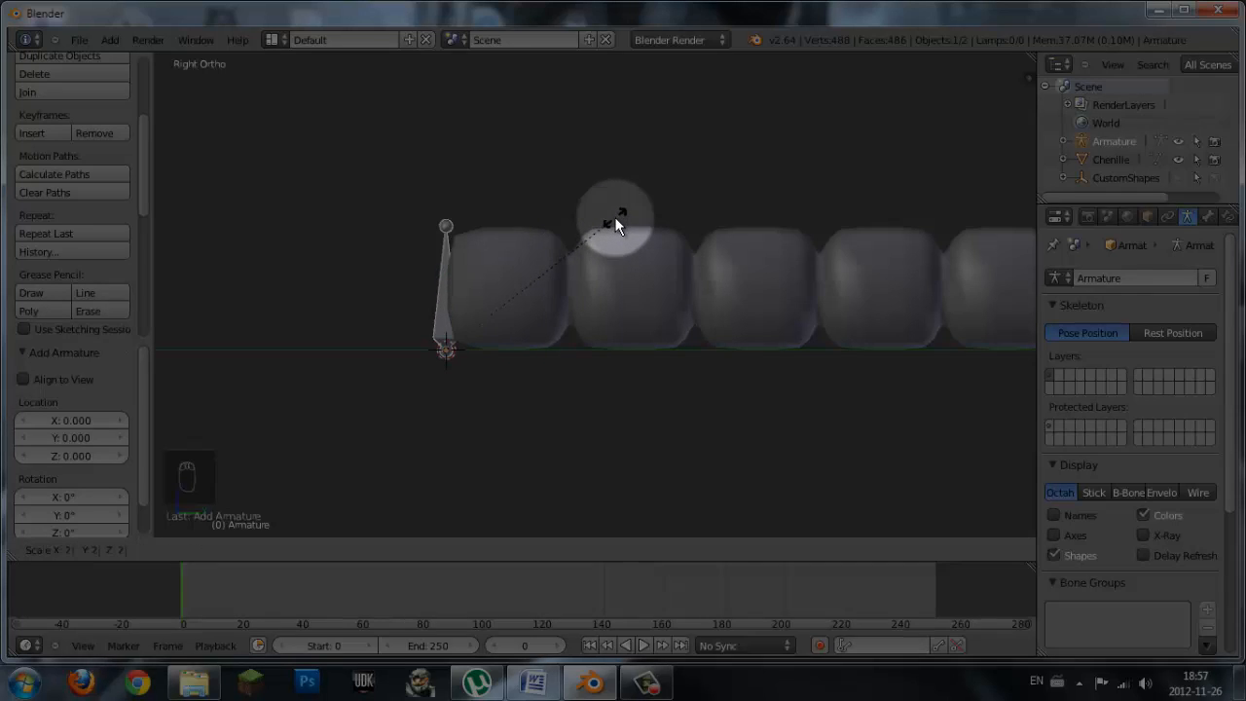
key("Return")
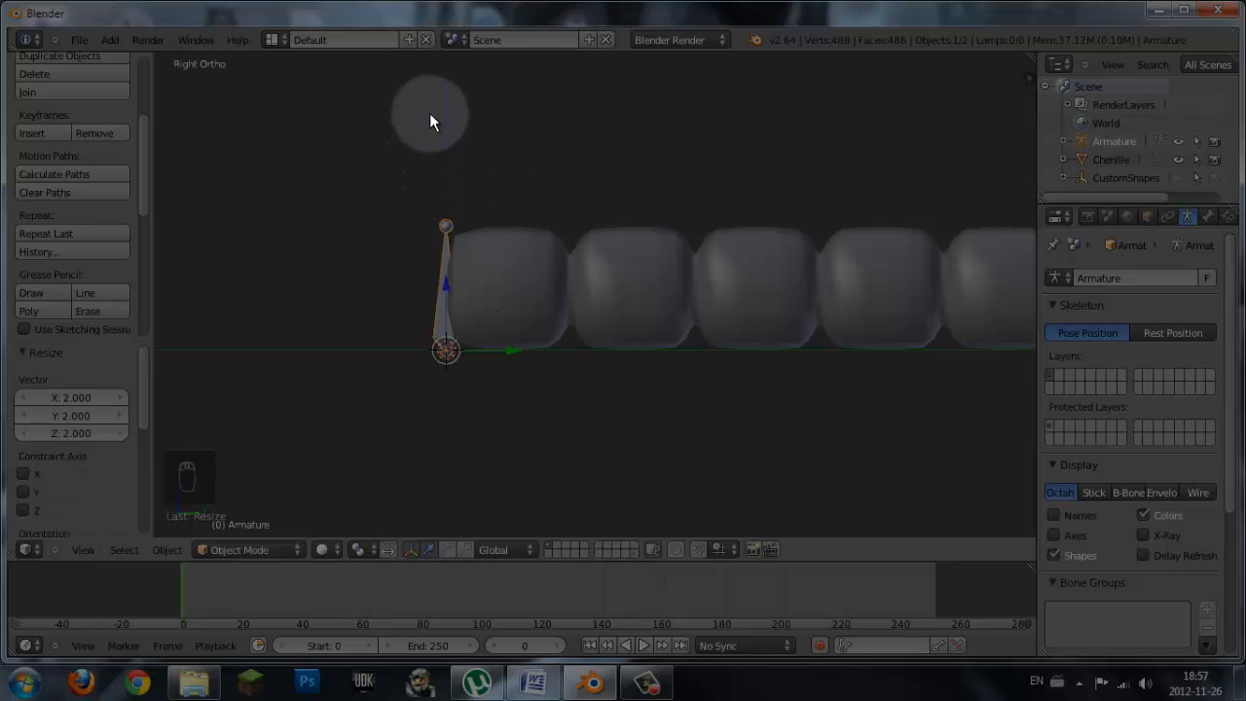
- Rotate the armature 90° in the right side view to lie along the body, and move it 1 unit up along Z
key("r")
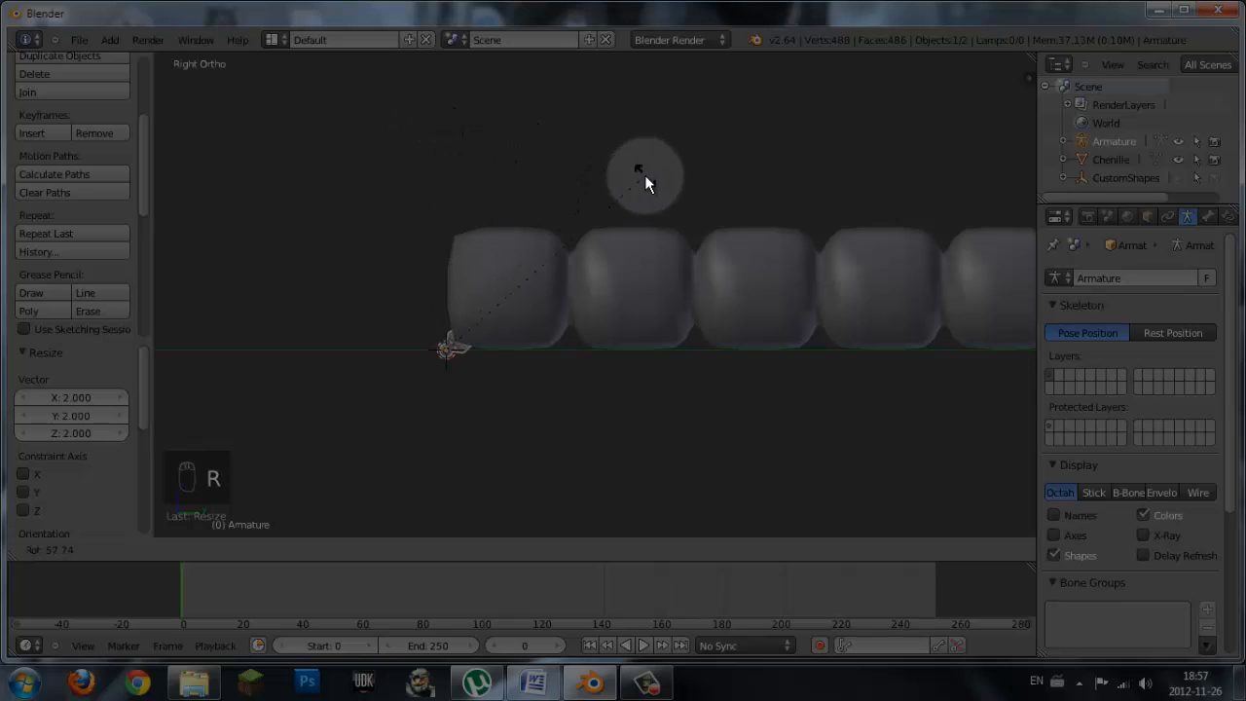
type("90")
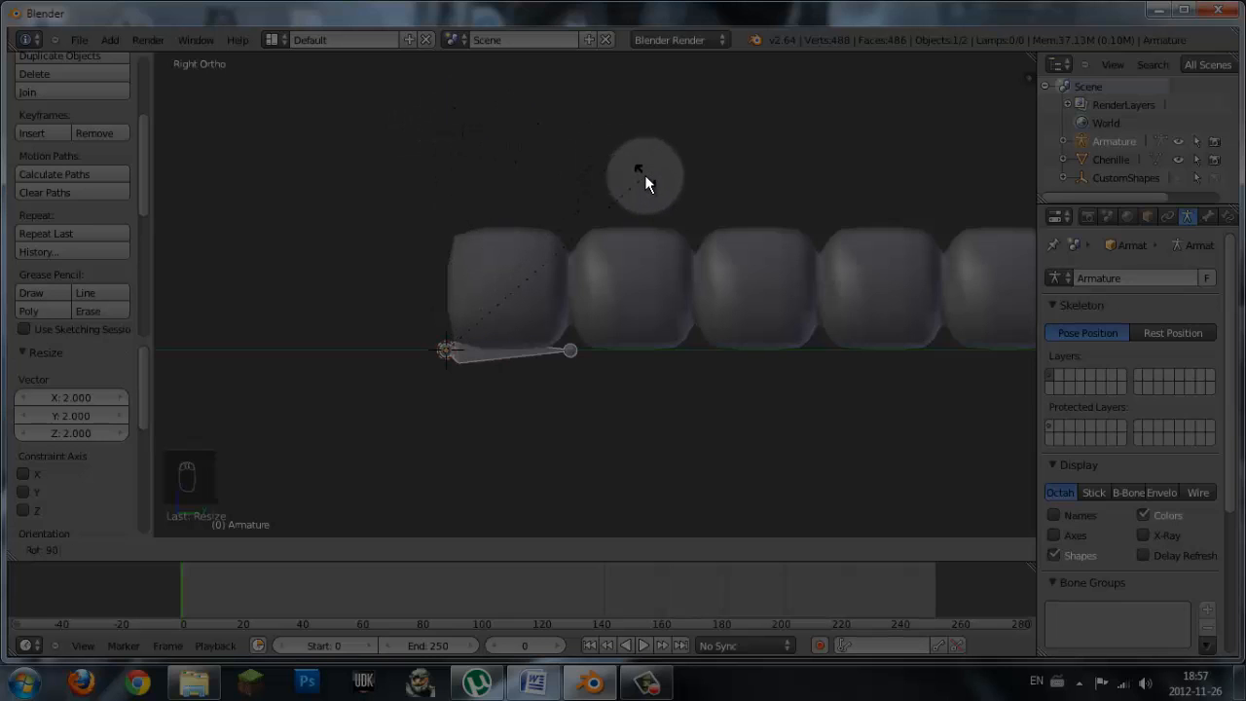
key("Return")
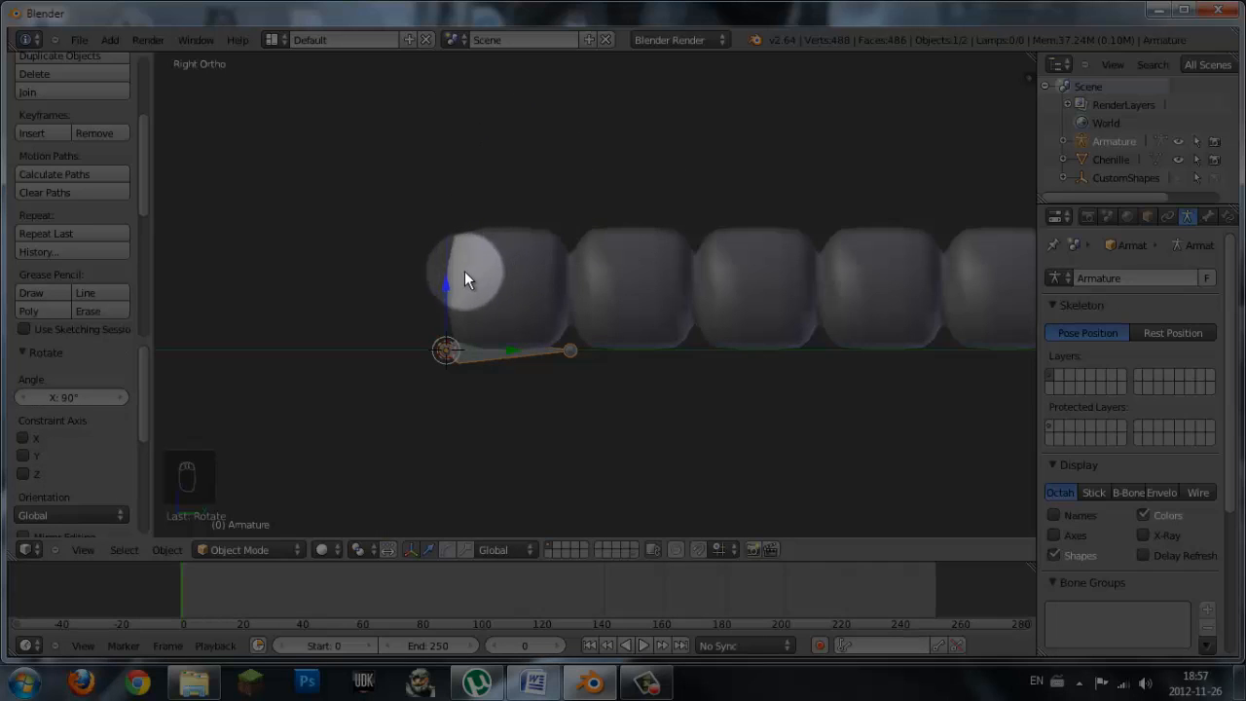
key("g")
key("z")
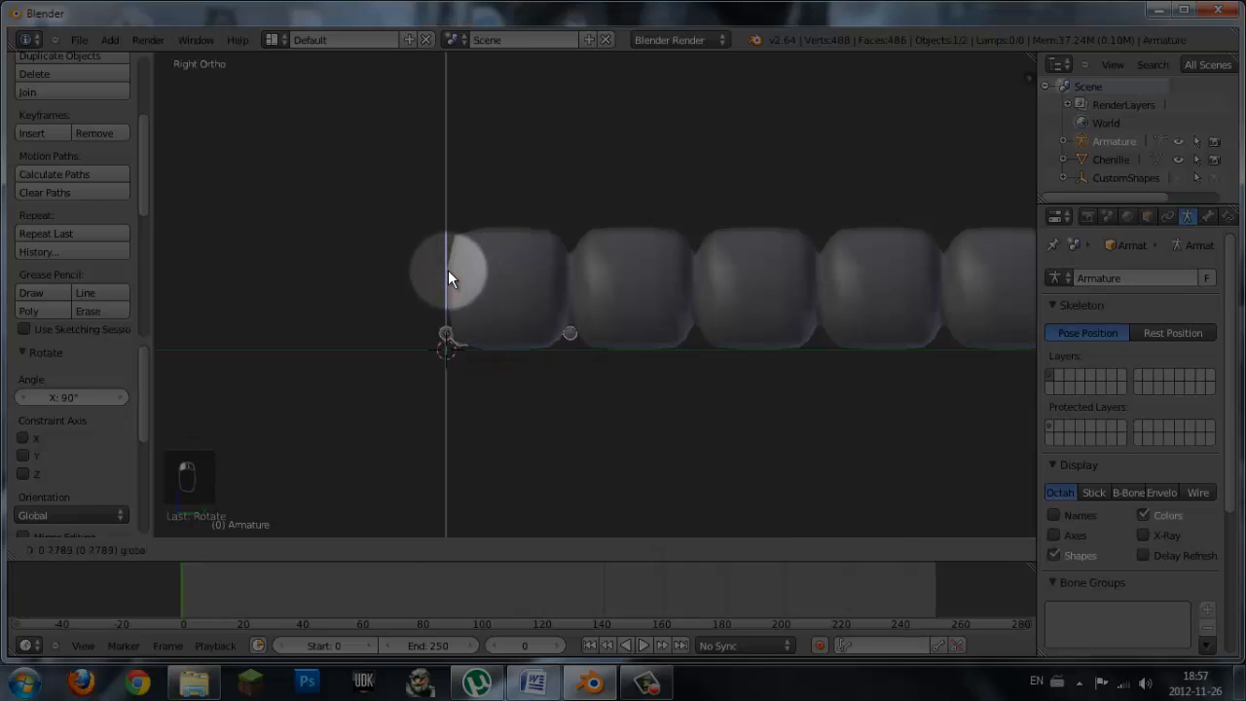
type("1")
key("Return")
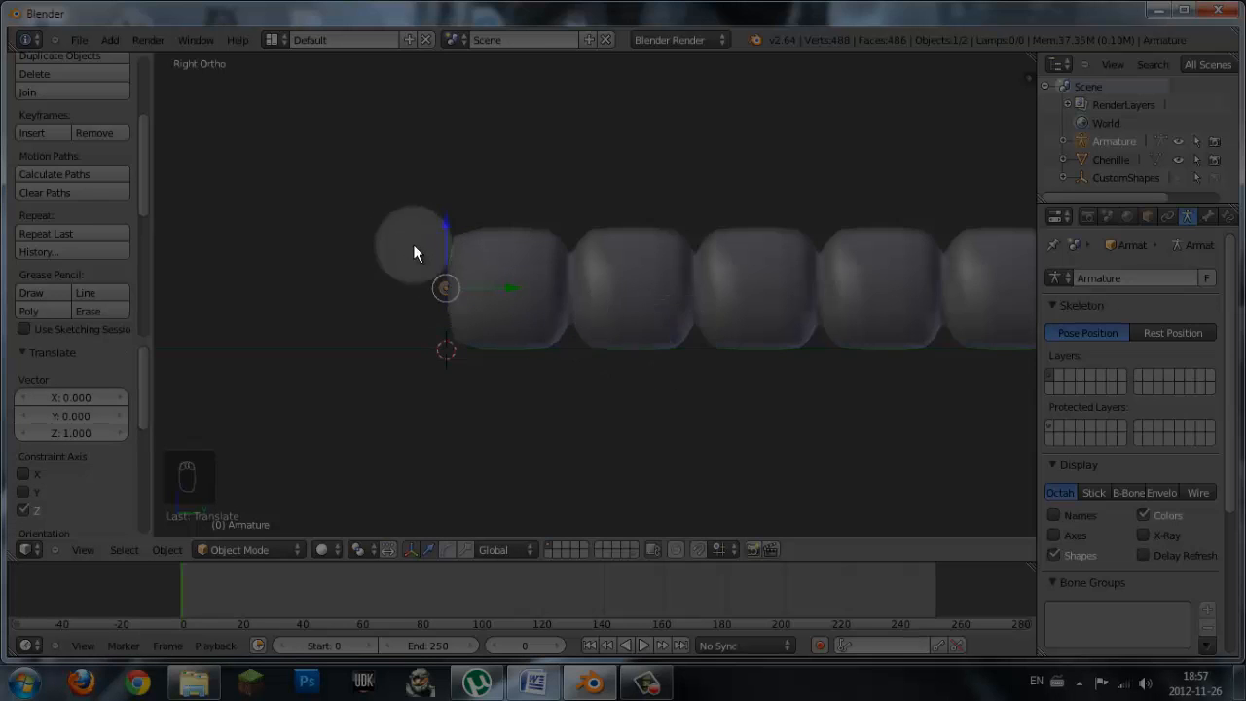
- Turn on X-Ray display for the armature so the bone draws in front of the body mesh
middle_click_drag(475, 365, 446, 387)
key("KP_3")
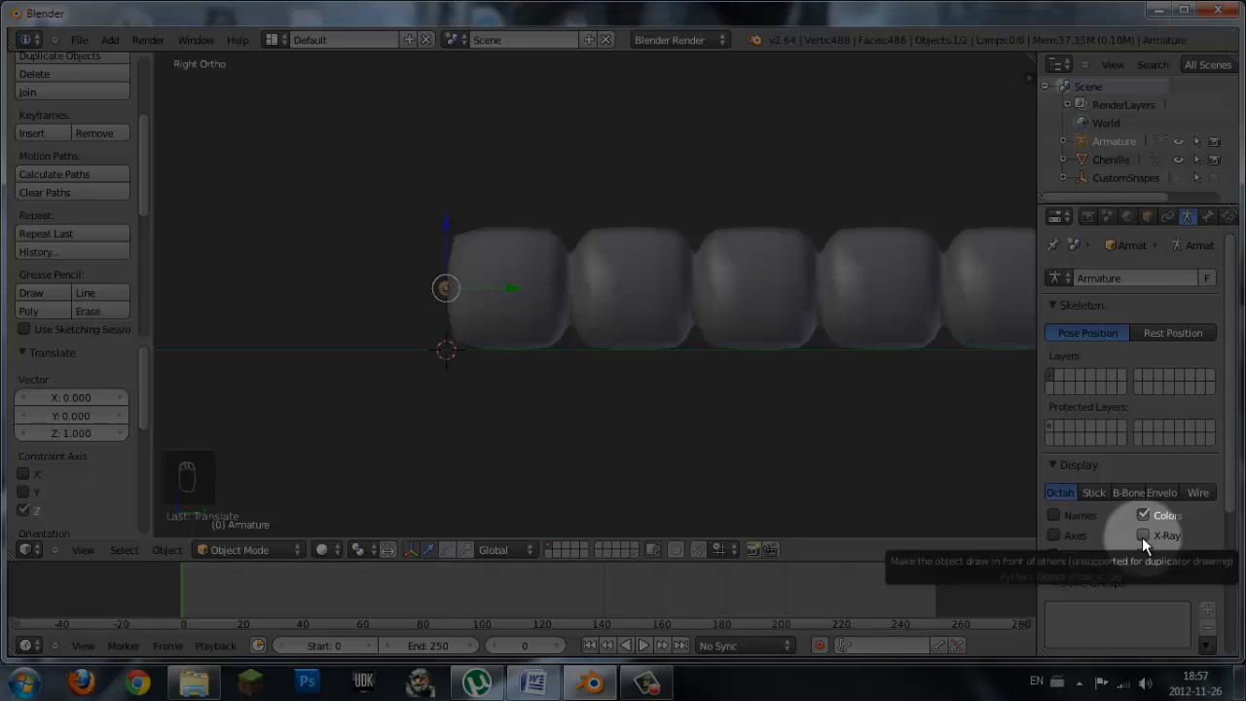
left_click(1055, 305)
left_click(1053, 306)
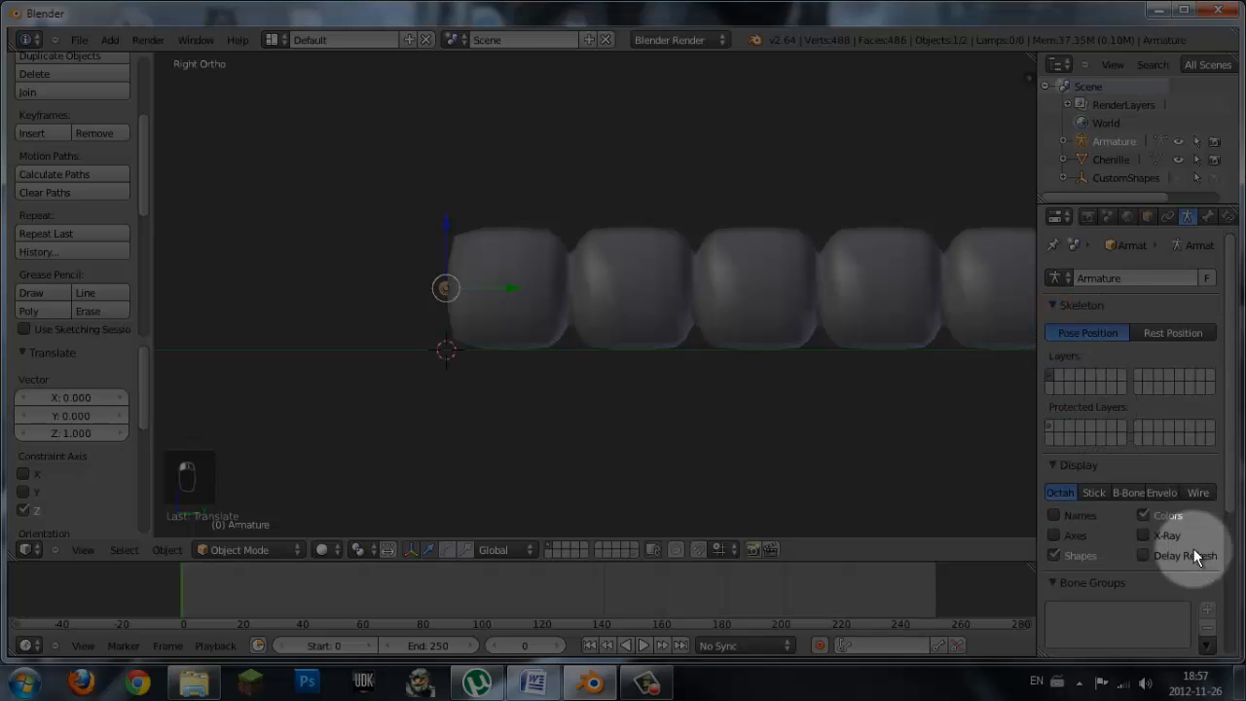
left_click(1145, 535)
right_click(583, 282)
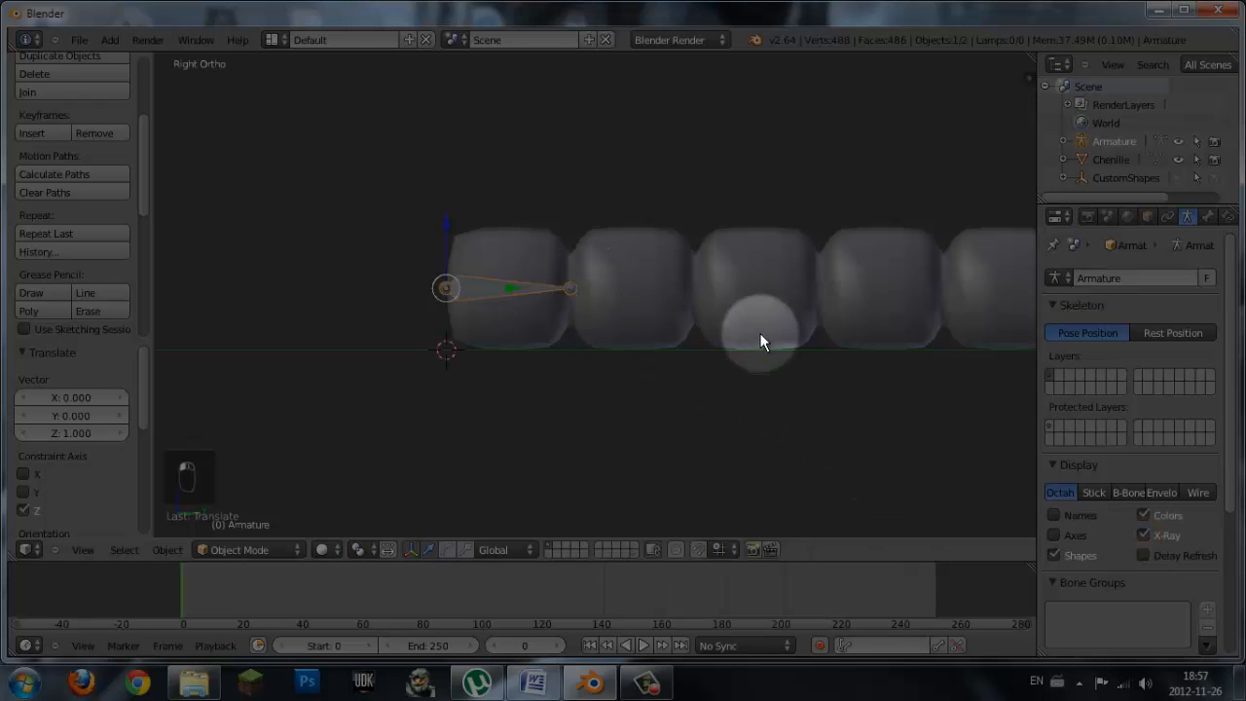
scroll(684, 334, "down", 2)
scroll(732, 350, "up", 2)
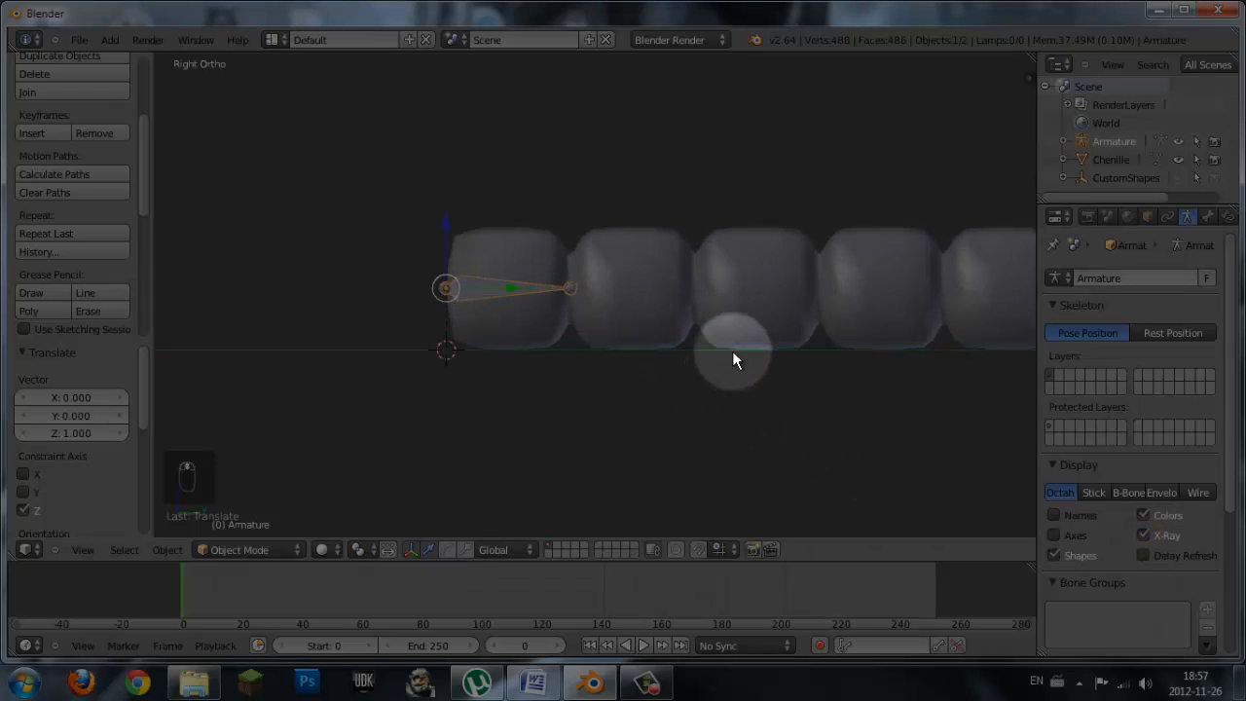
scroll(733, 351, "down", 2, "shift")
scroll(732, 351, "up", 2, "shift")
scroll(732, 350, "down", 2, "ctrl")
scroll(733, 350, "up", 6, "ctrl")
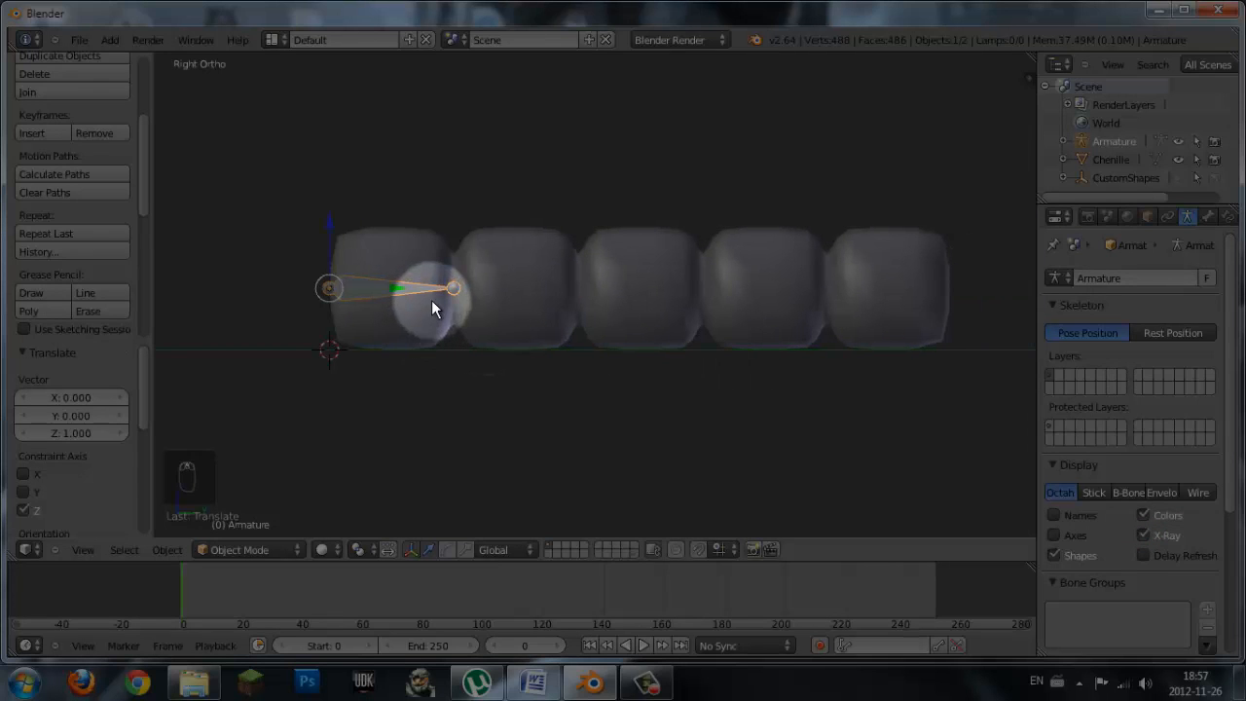
- In the armature's Edit Mode, extrude a second bone from the tip of the first bone, 2 units along Y
key("Tab")
left_click(274, 552)
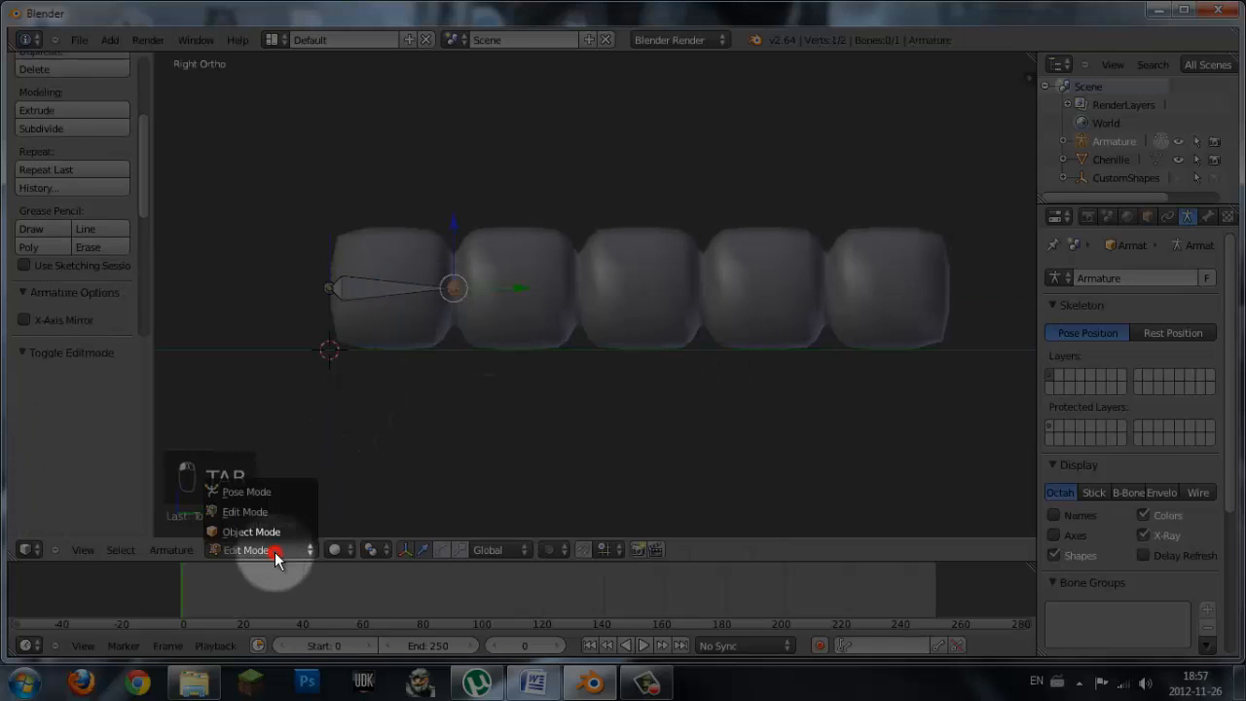
left_click(266, 528)
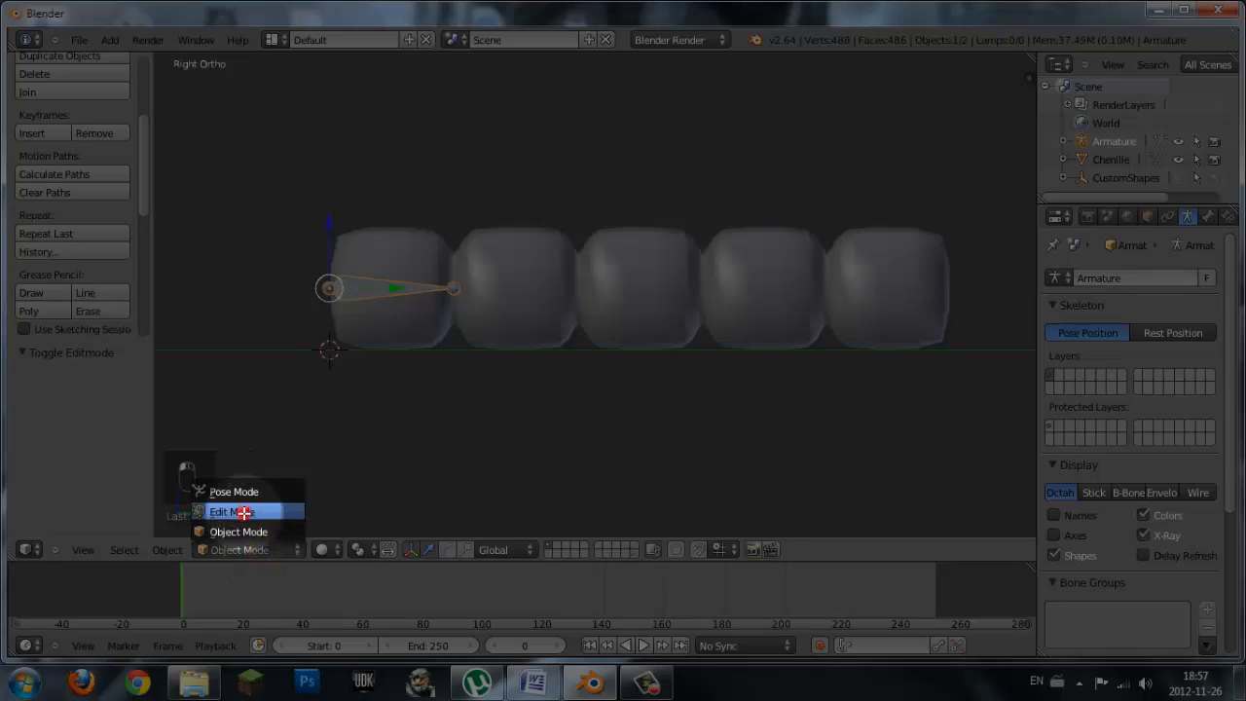
left_click(233, 512)
right_click(454, 288)
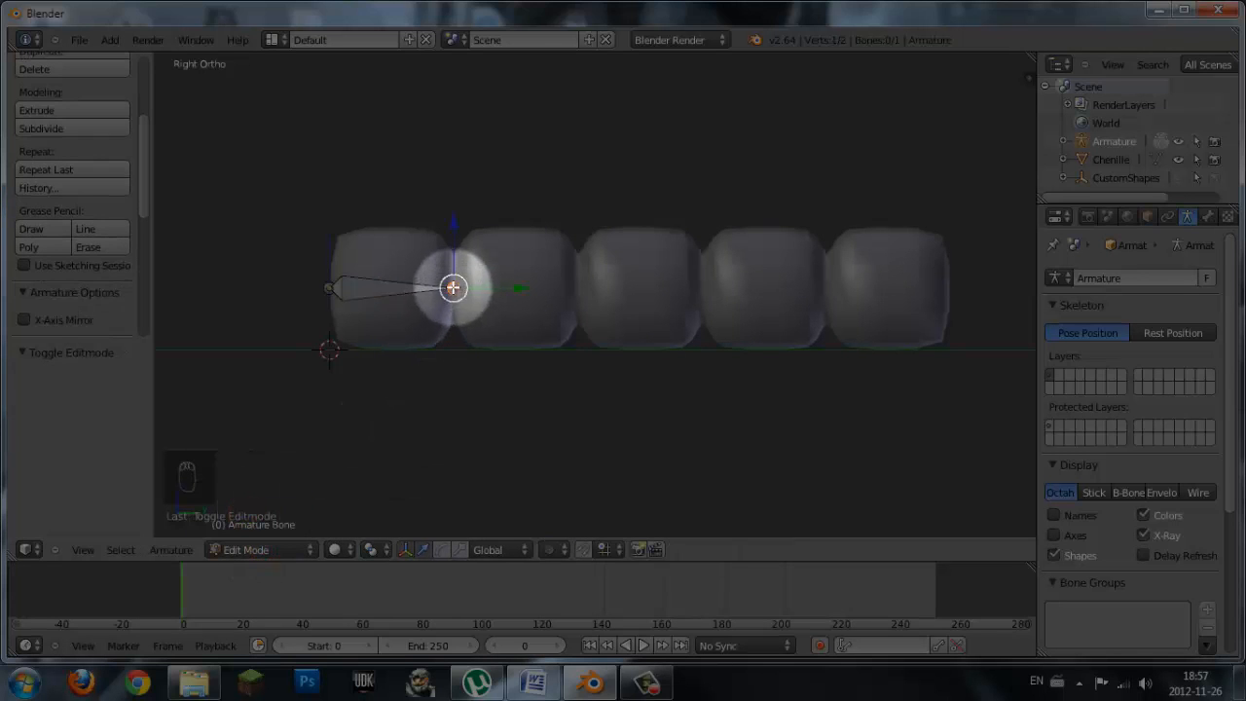
right_click(452, 292)
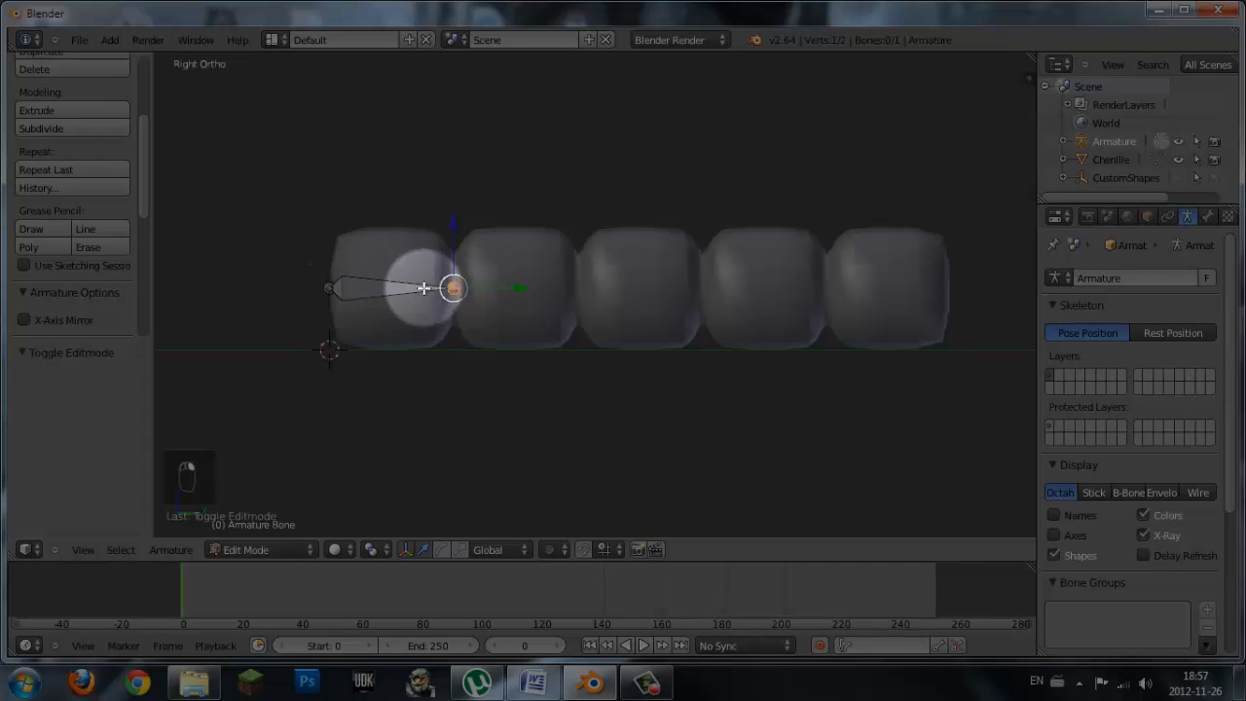
right_click(329, 288)
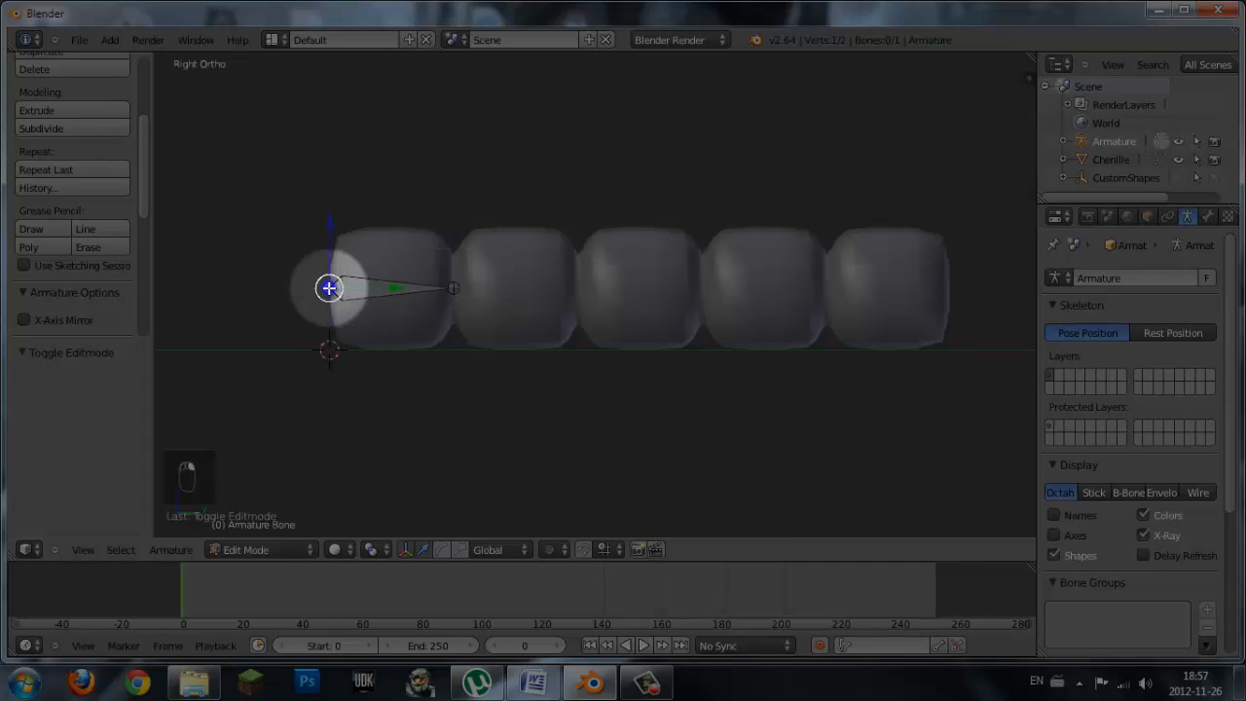
right_click(384, 289)
right_click(453, 288)
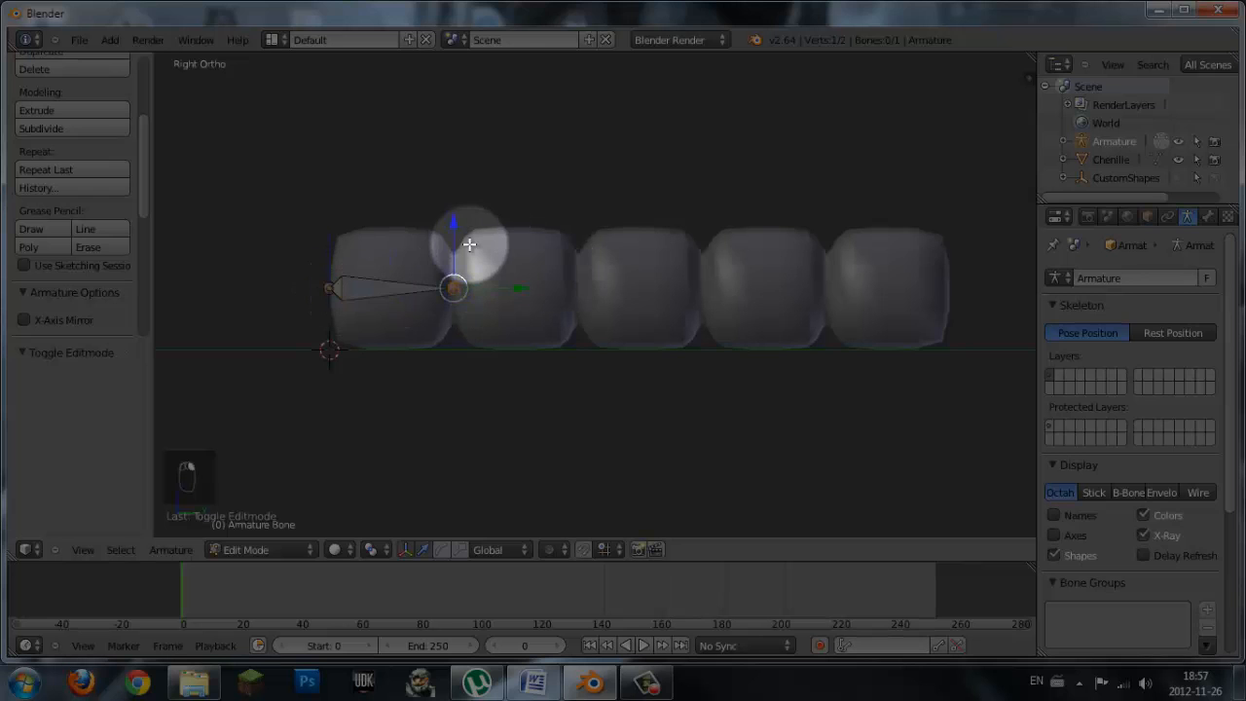
key("e")
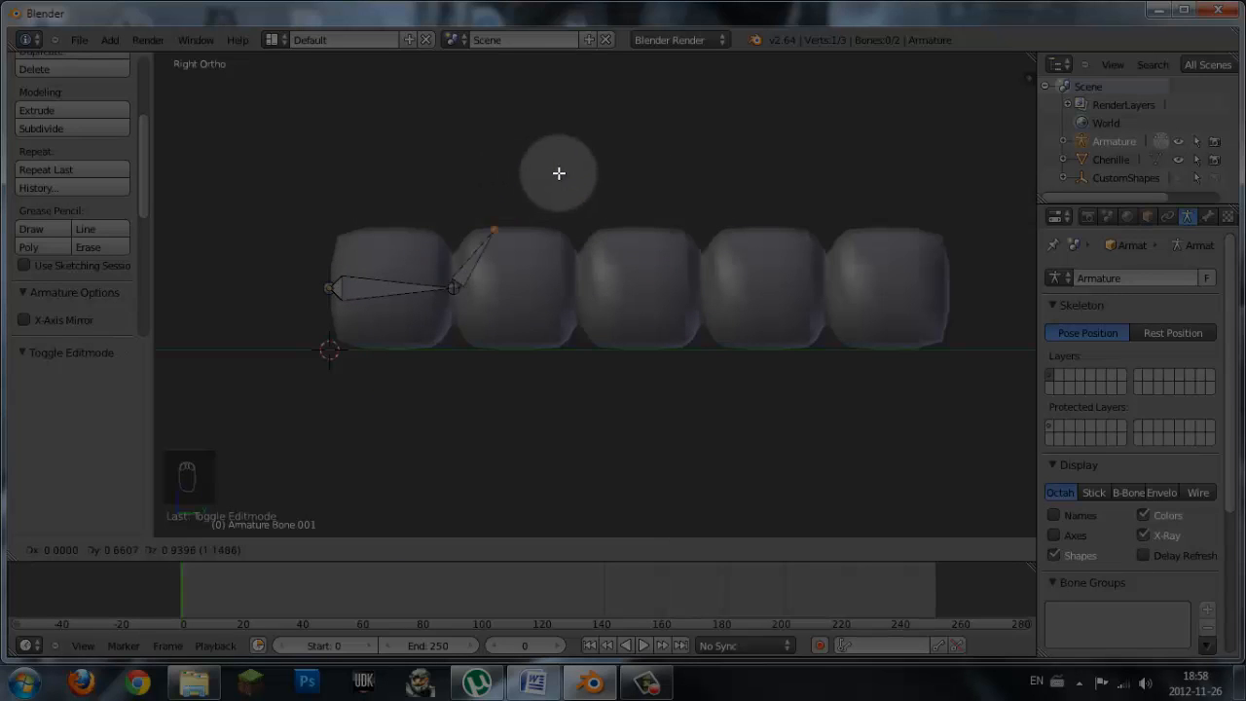
key("y")
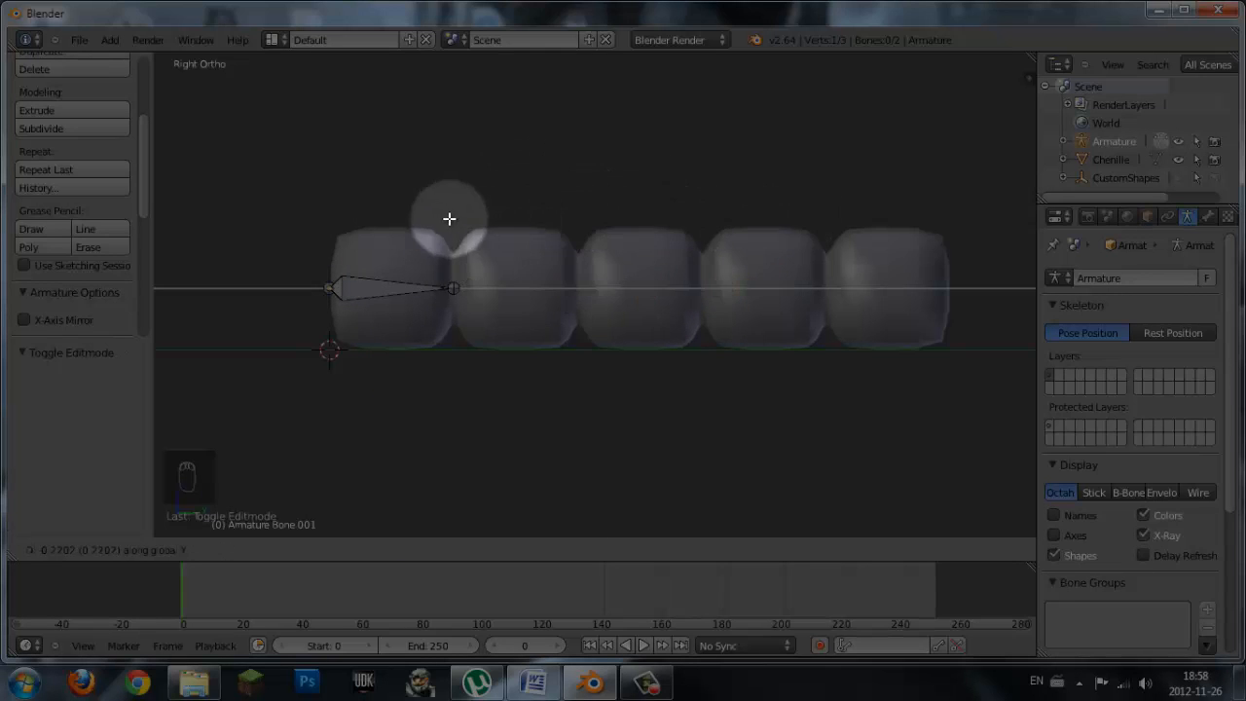
type("2")
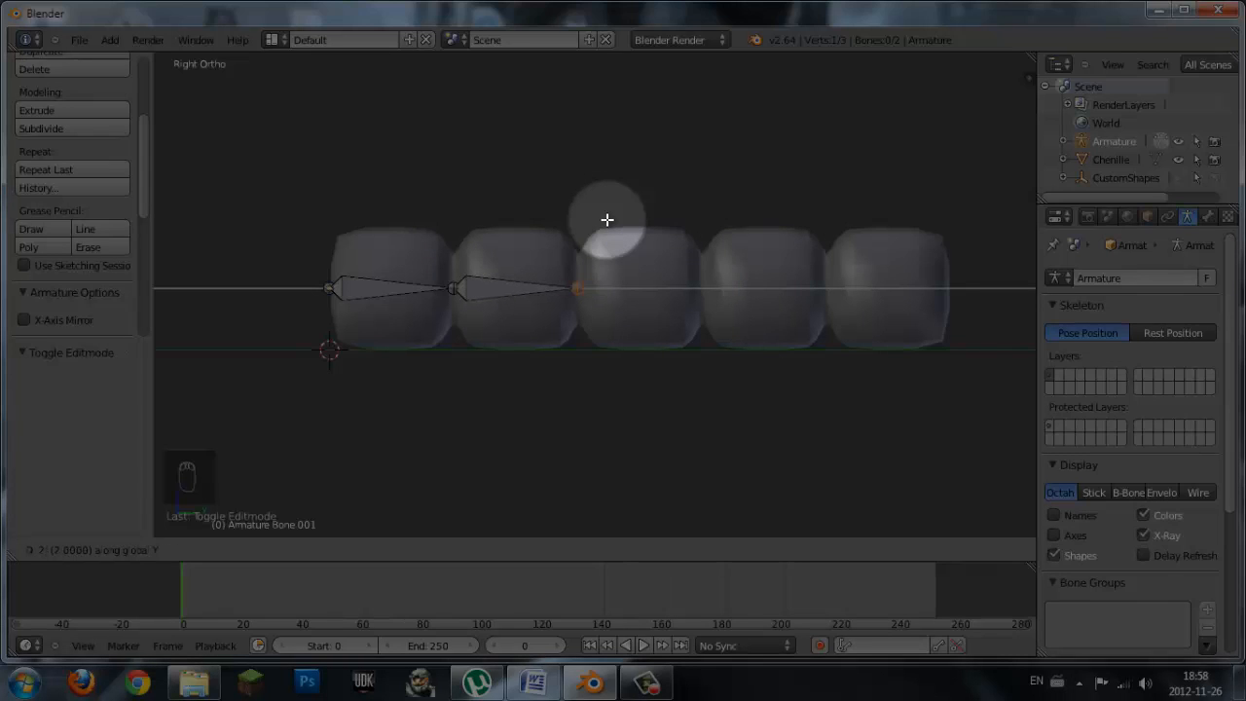
key("Return")
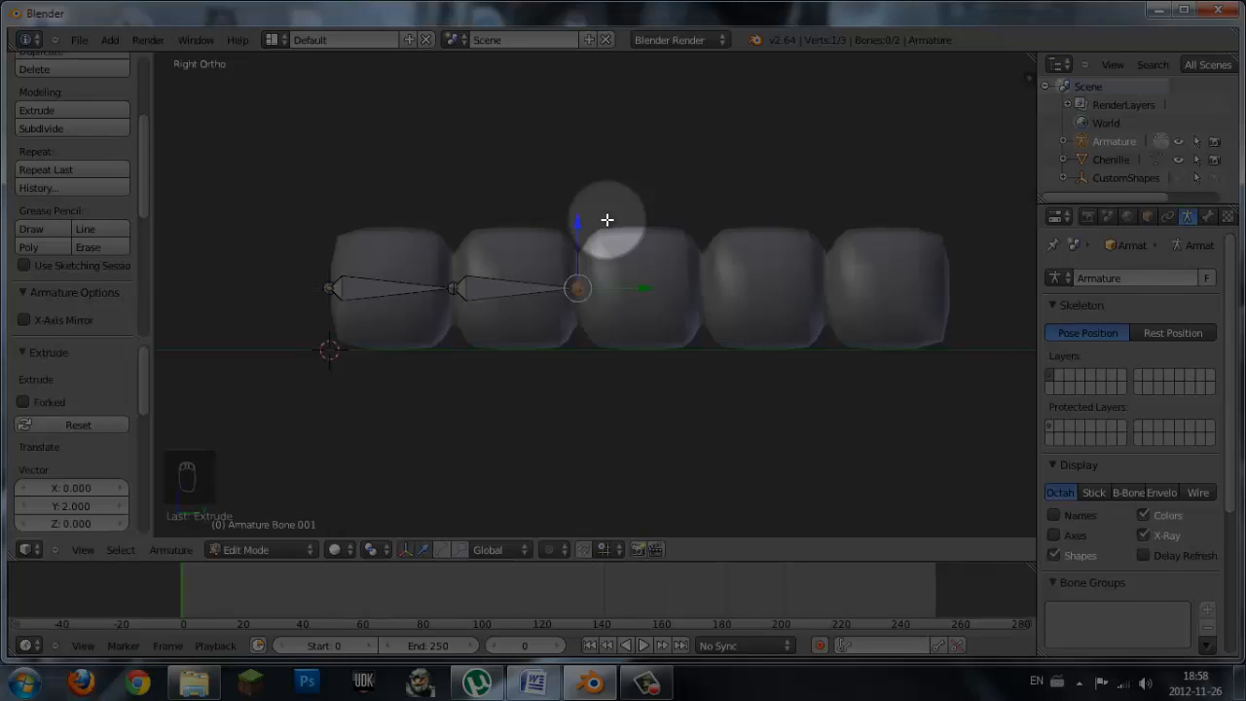
- Extrude three more bones in a chain through the remaining segments, each 2 units along Y
type("ey2")
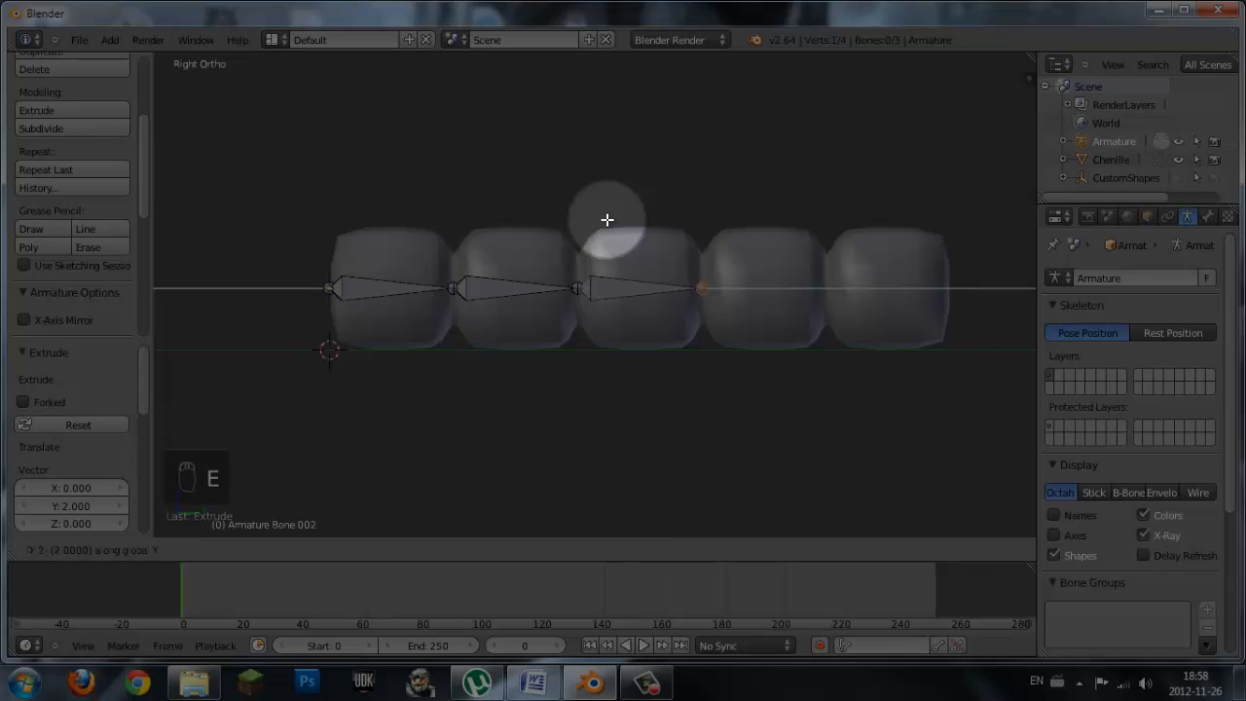
key("Return")
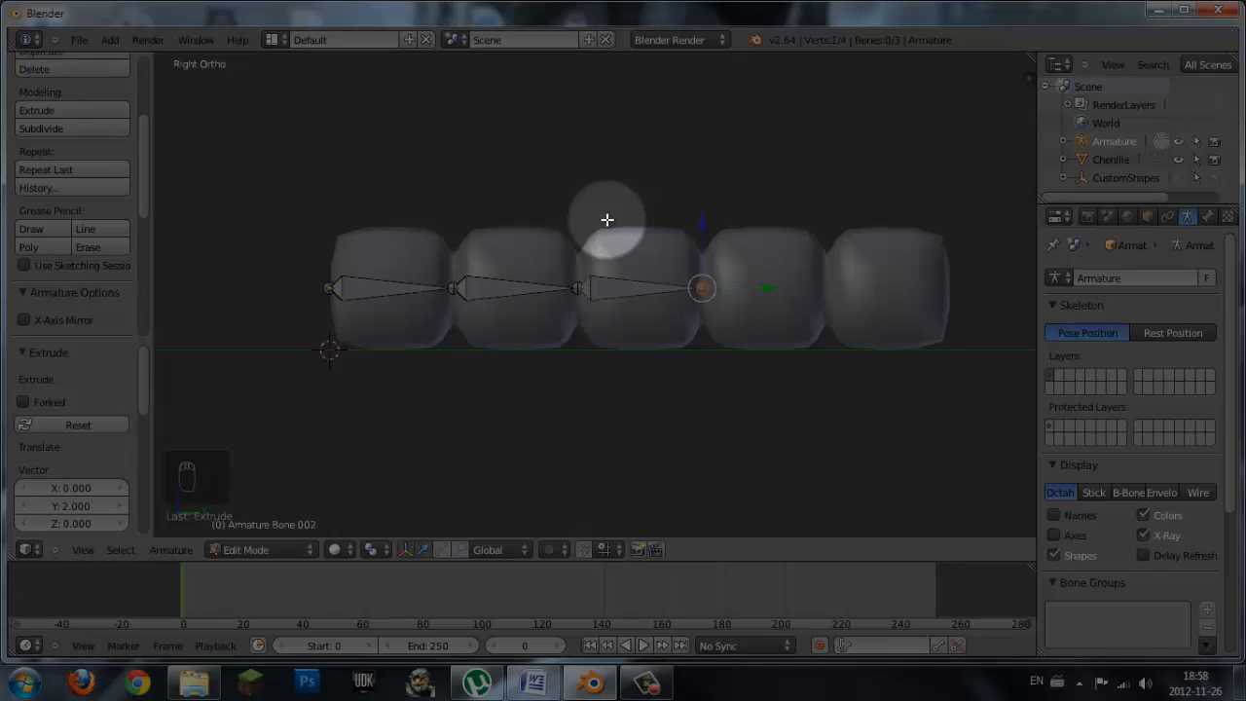
type("ey2")
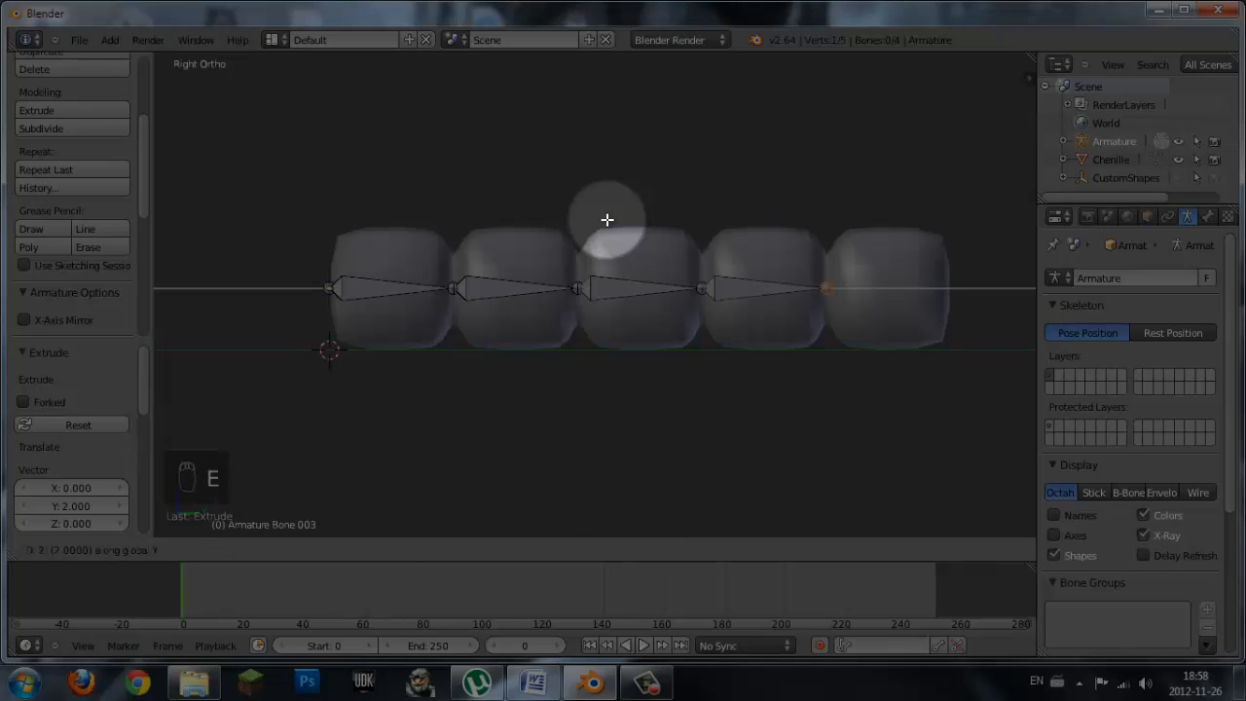
key("Return")
type("e")
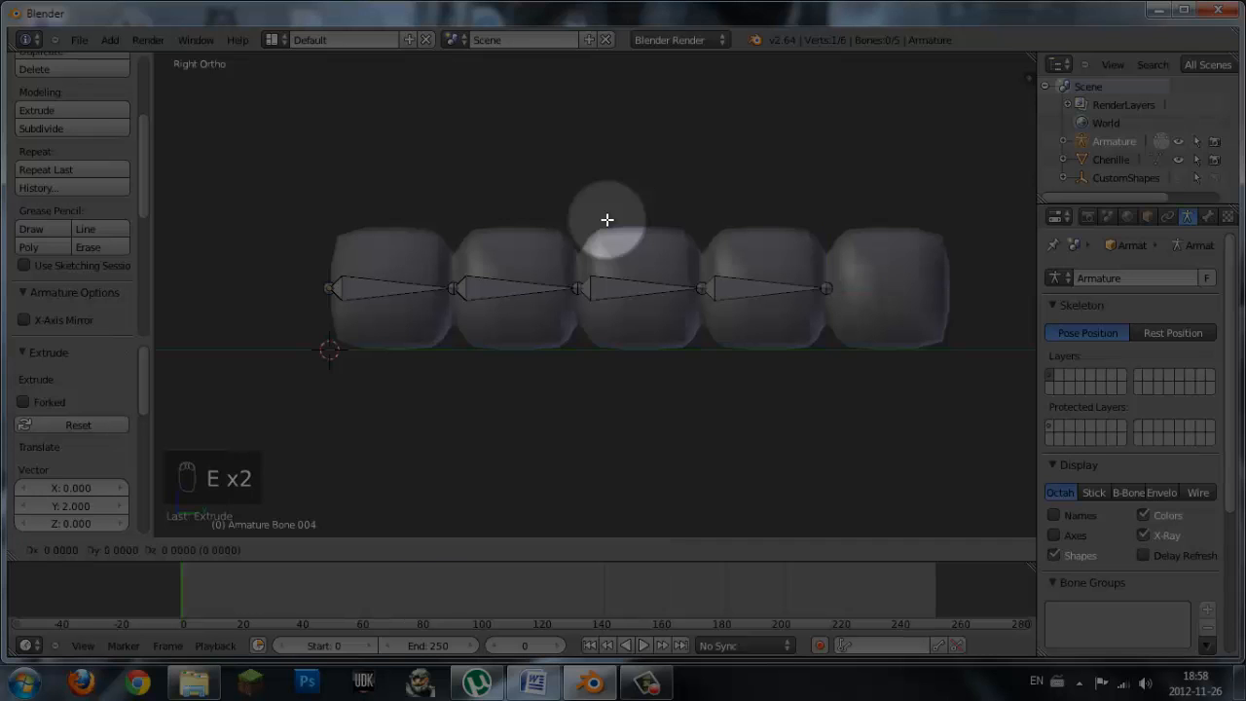
type("y2")
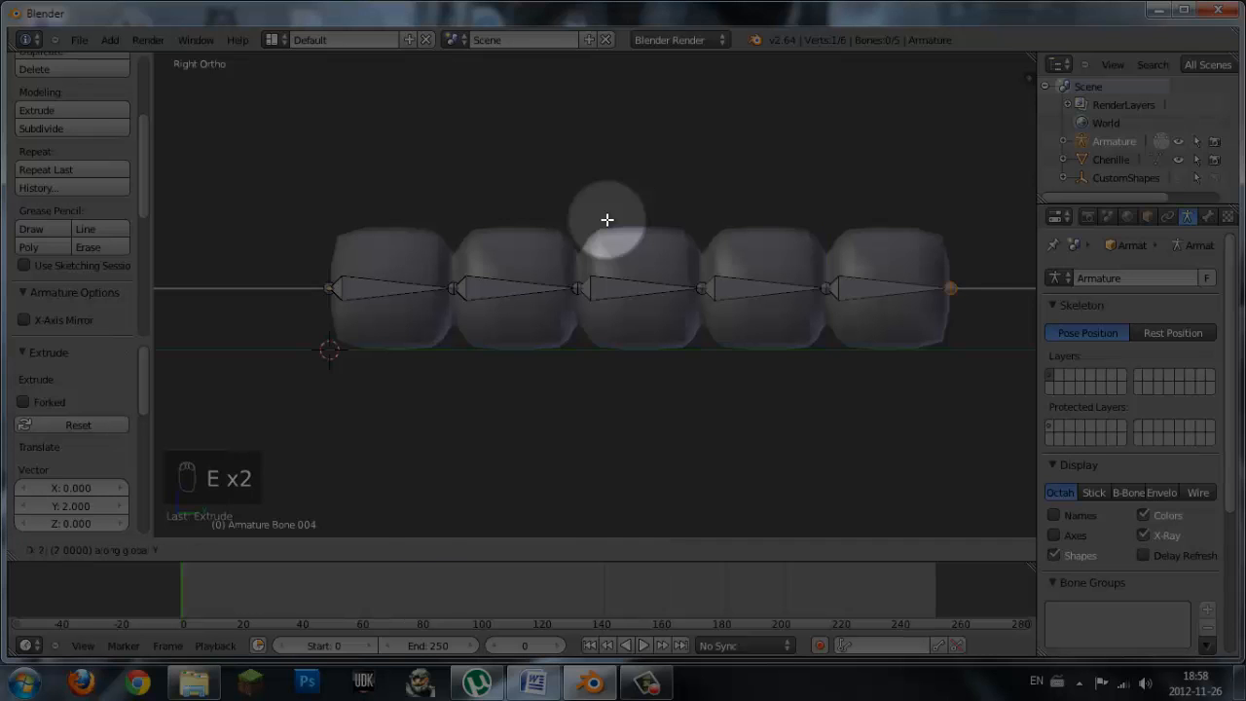
key("Return")
- Return to Object Mode and parent the Chenille mesh to the armature with automatic weights
middle_click_drag(915, 181, 917, 210)
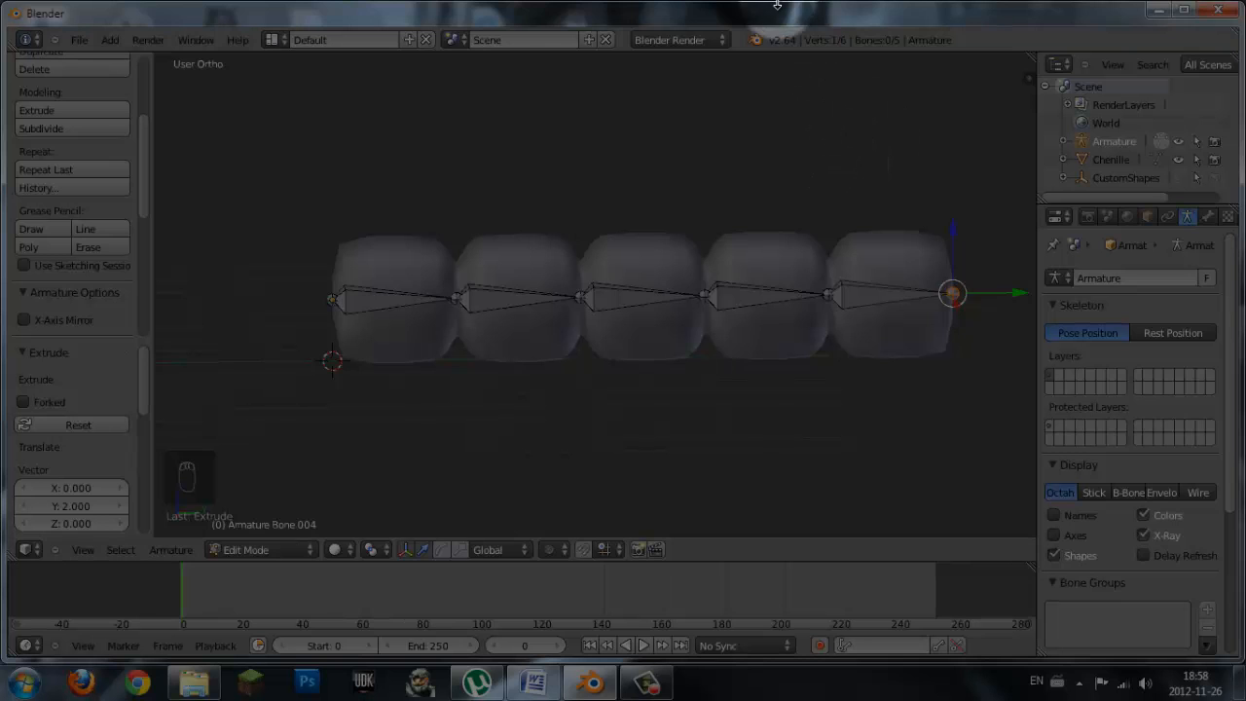
left_click(268, 551)
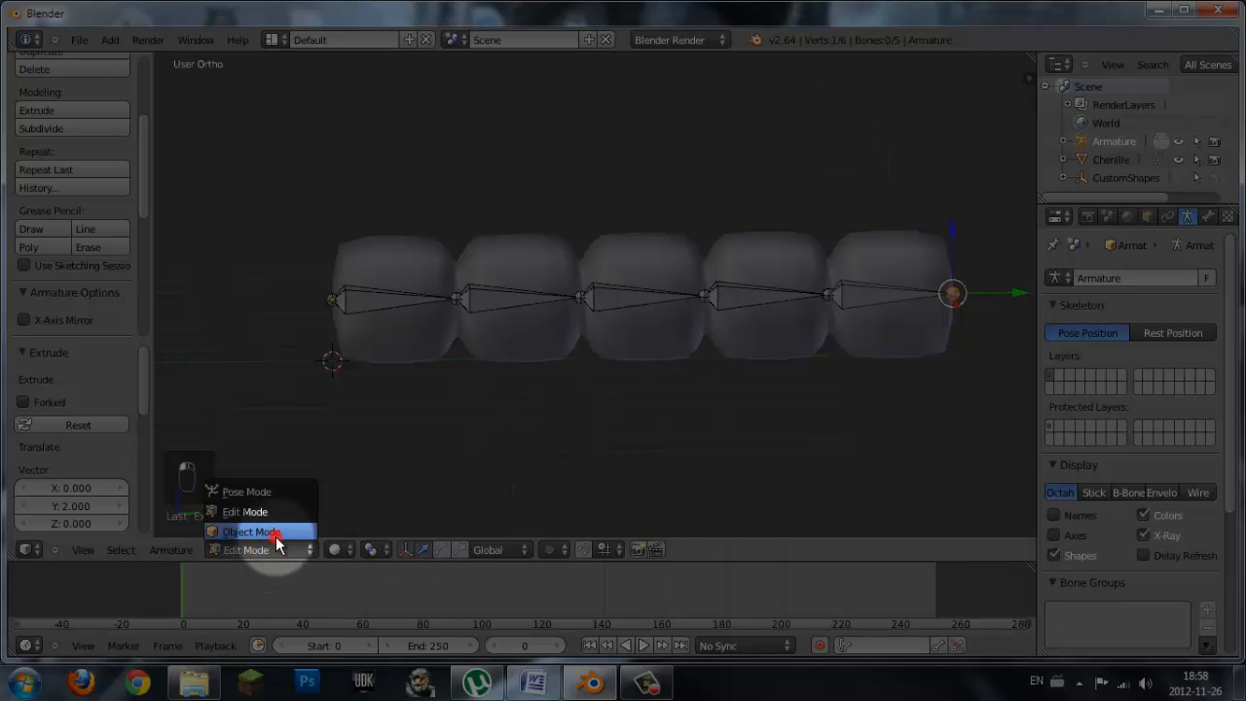
left_click(265, 532)
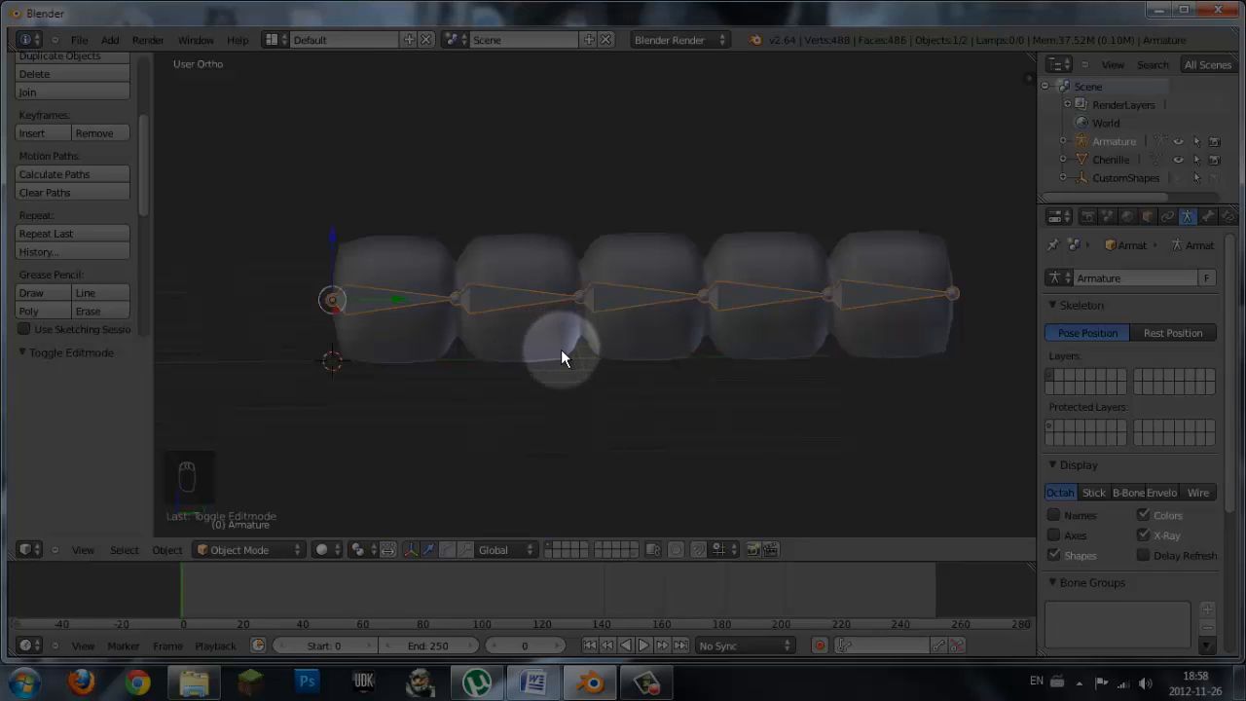
right_click(562, 353)
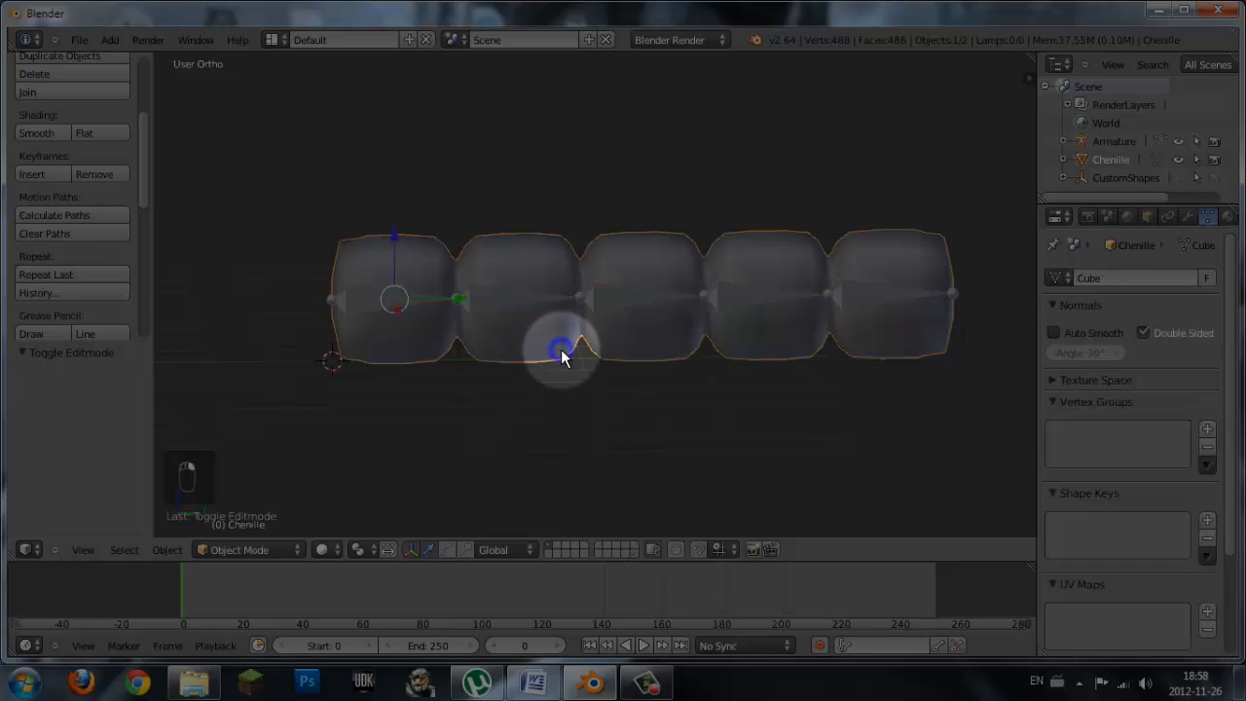
left_click(1111, 141)
left_click(1114, 162)
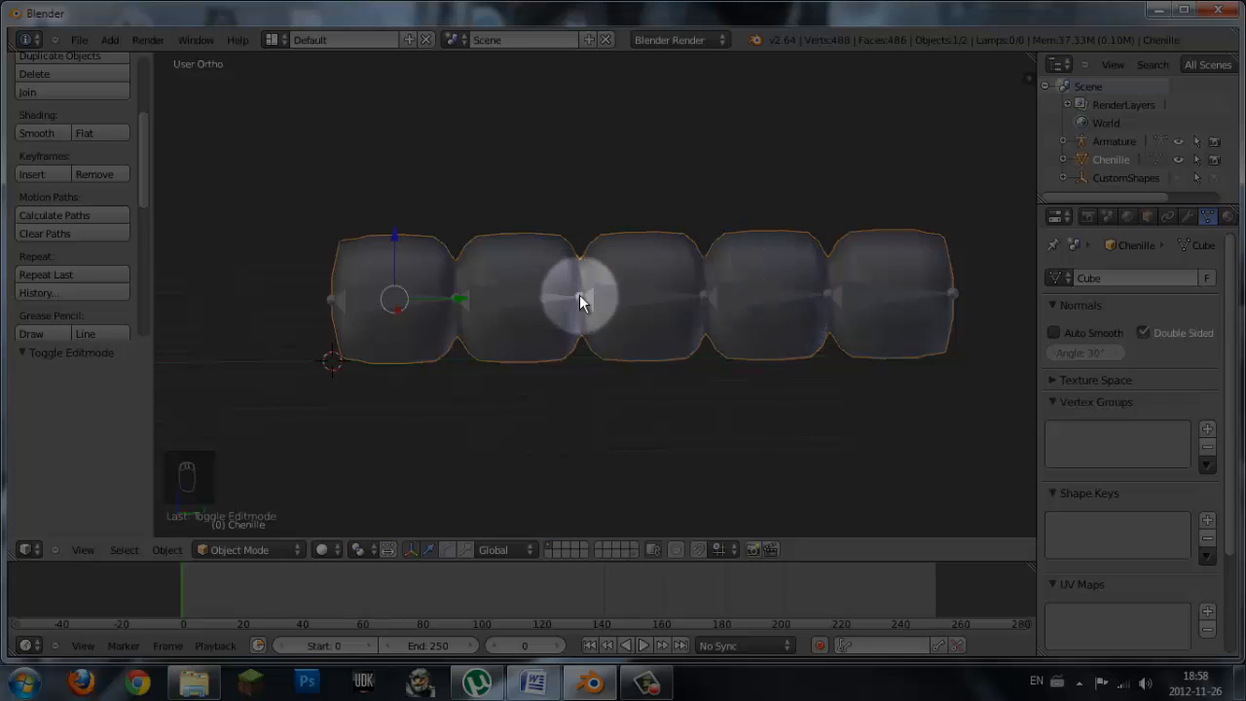
right_click(746, 300, "shift")
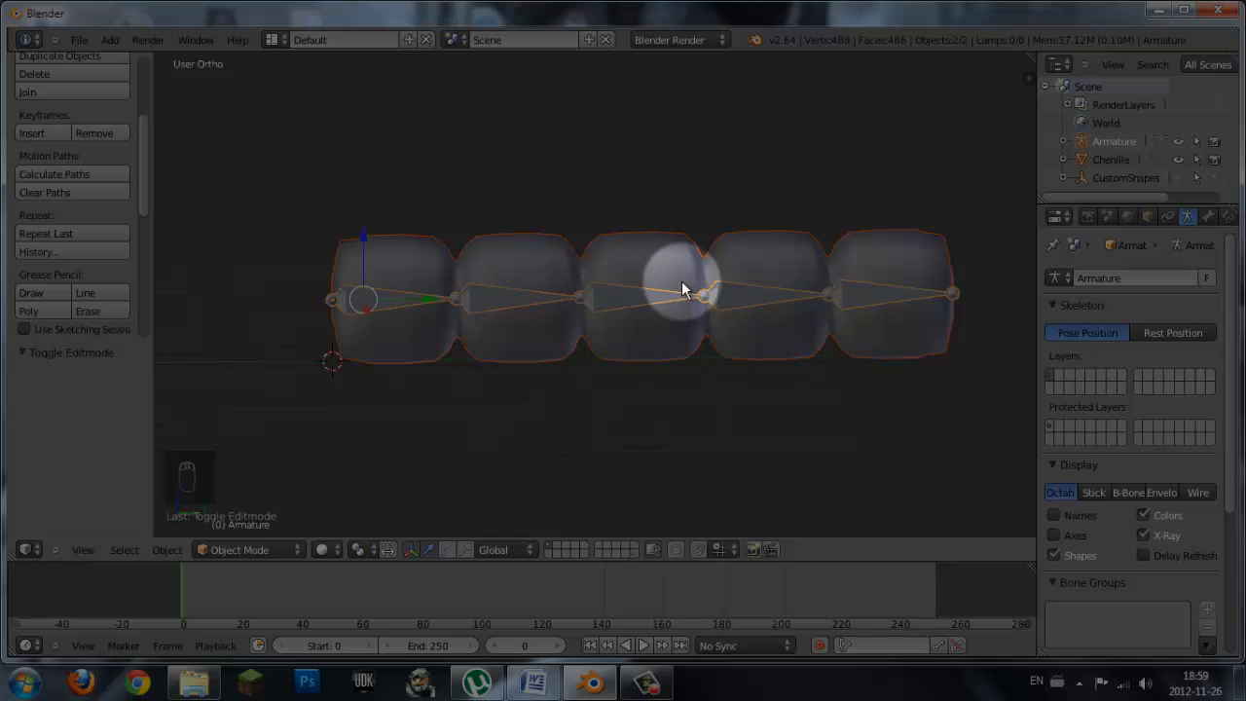
key("ctrl+p")
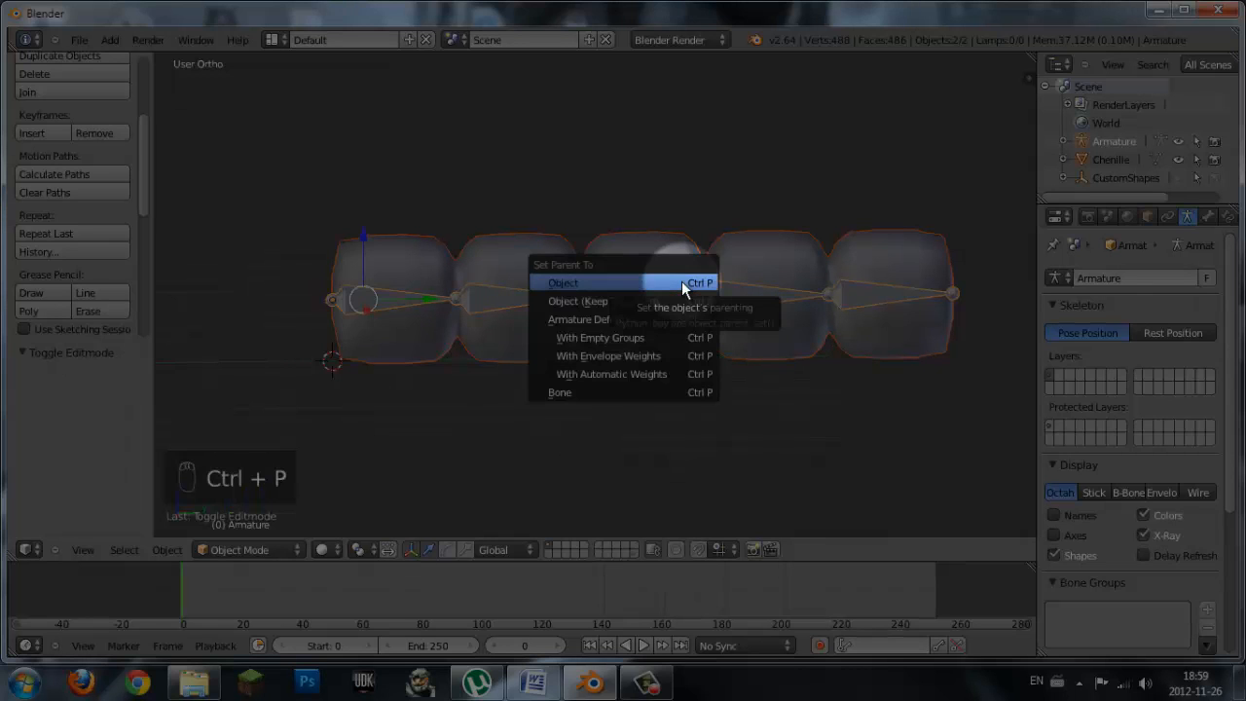
left_click(617, 374)
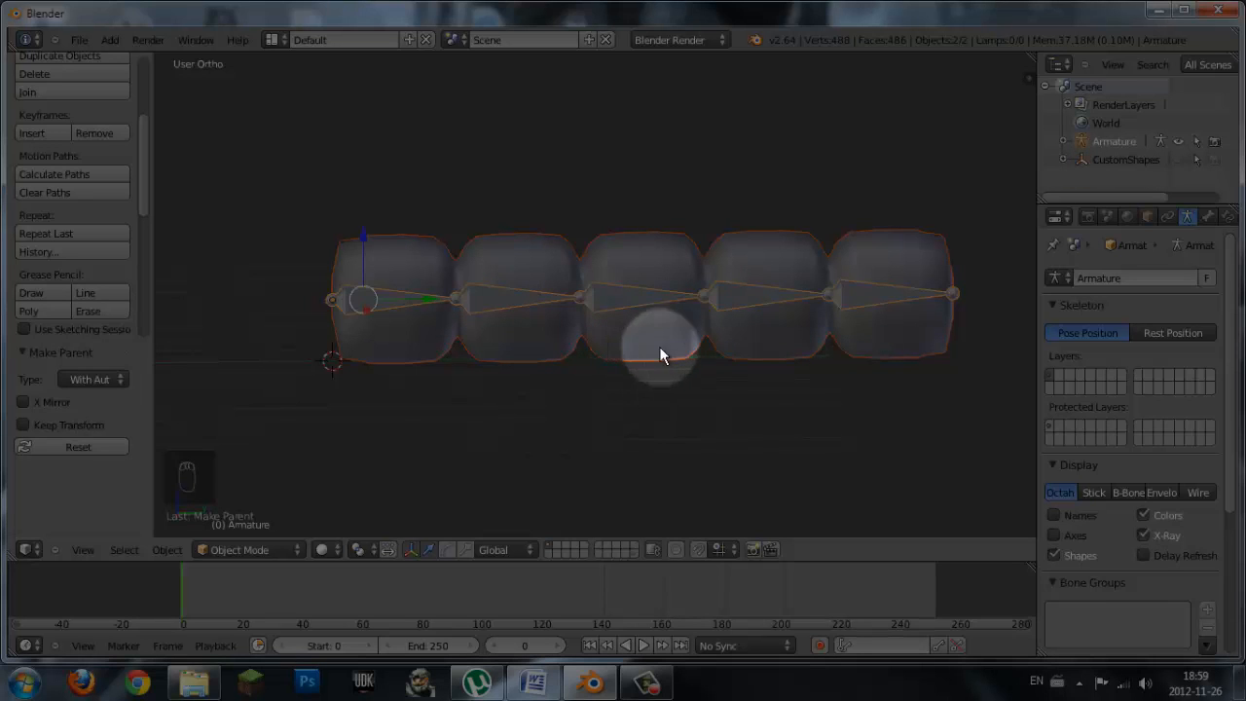
- Select only the armature and switch it to Pose Mode
right_click(404, 348)
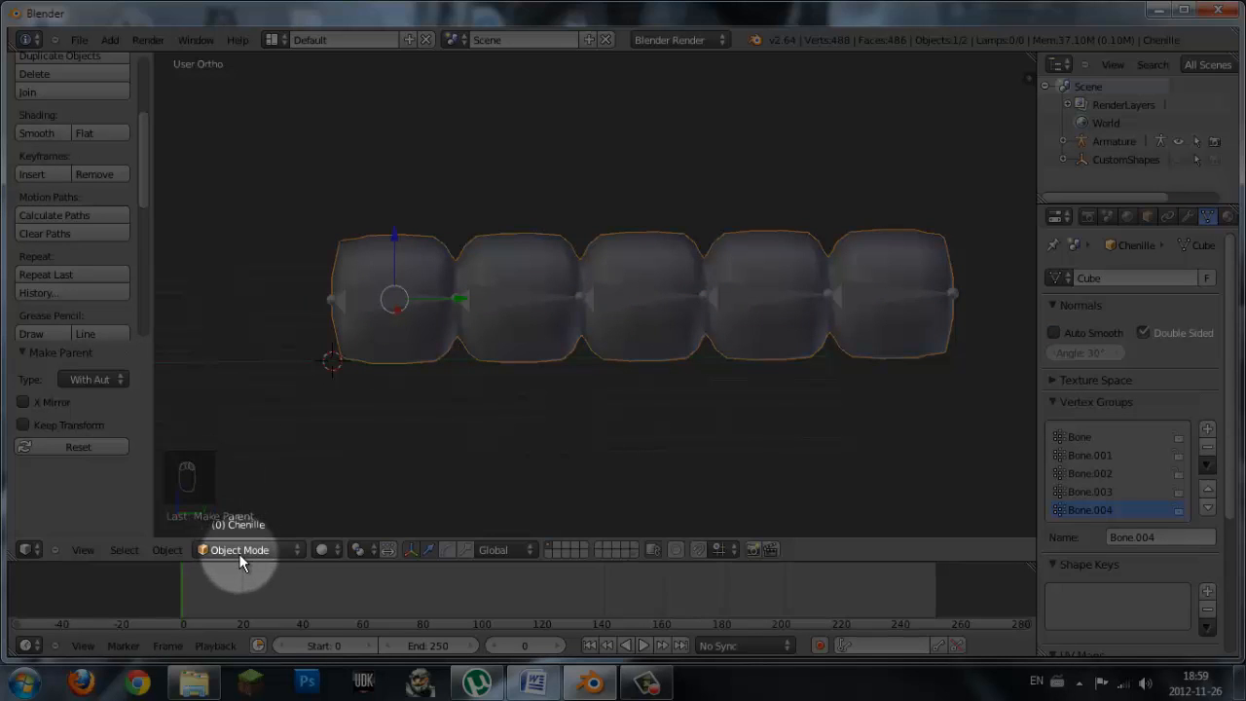
left_click(279, 550)
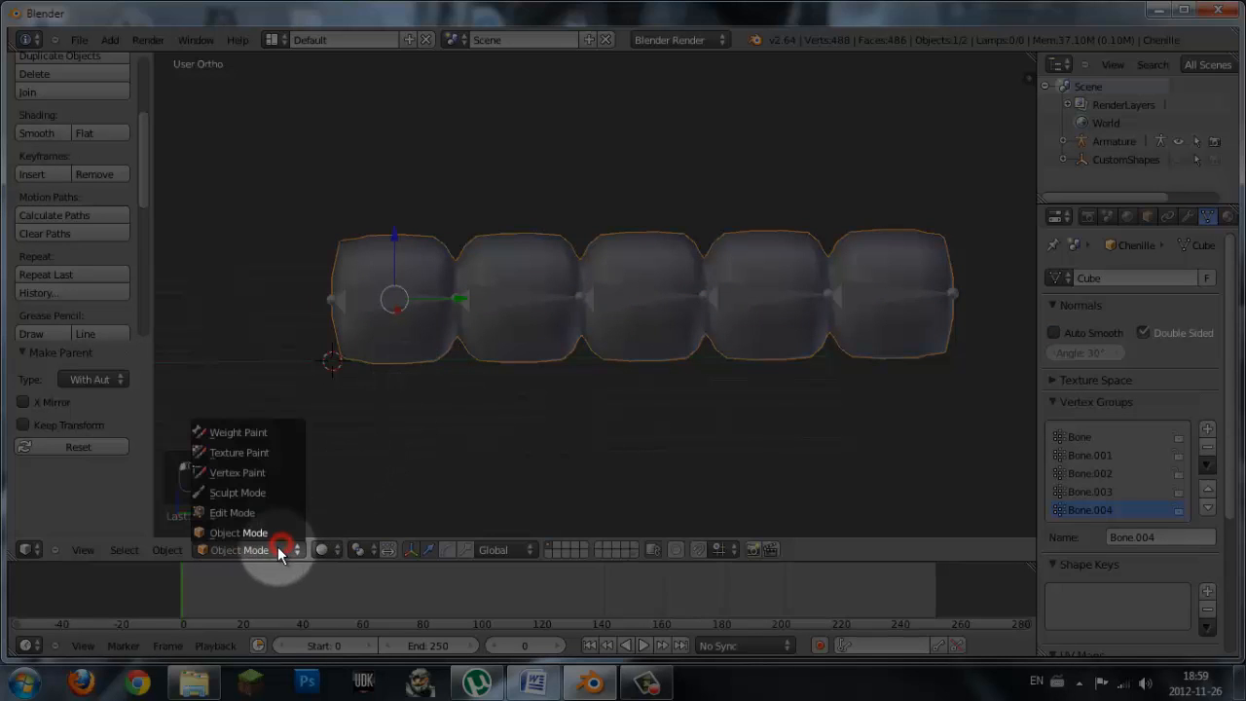
right_click(417, 302)
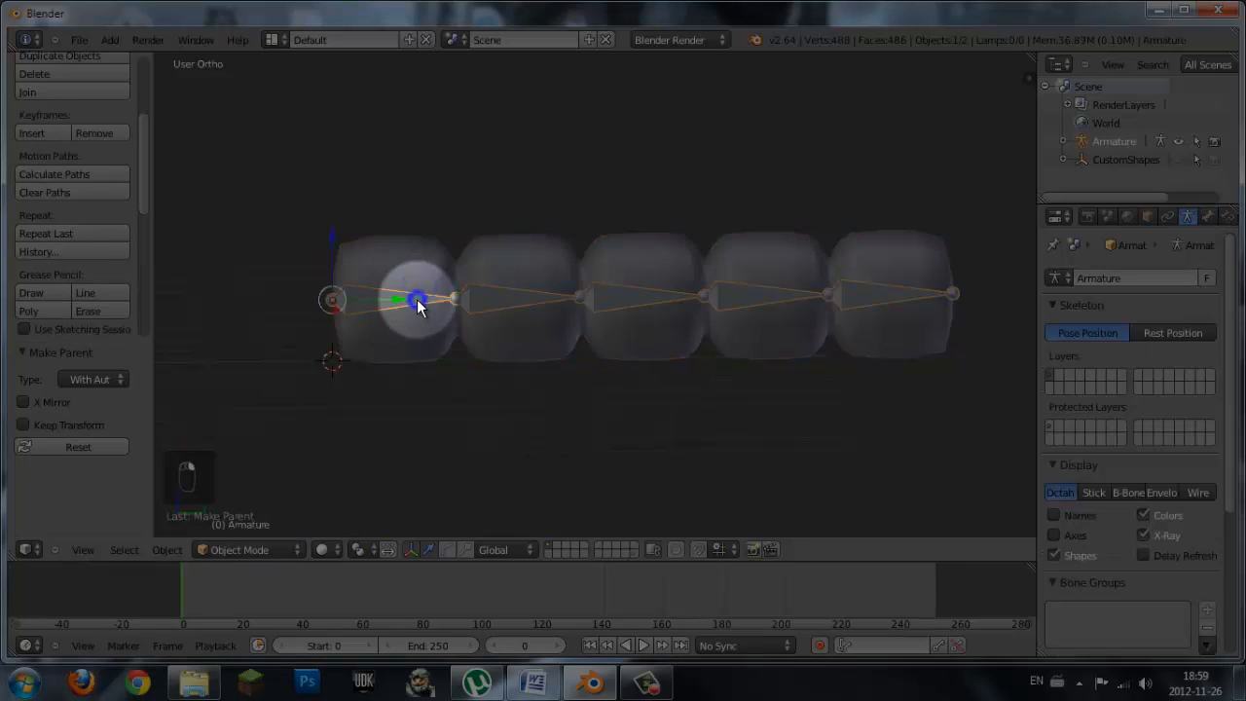
left_click(261, 549)
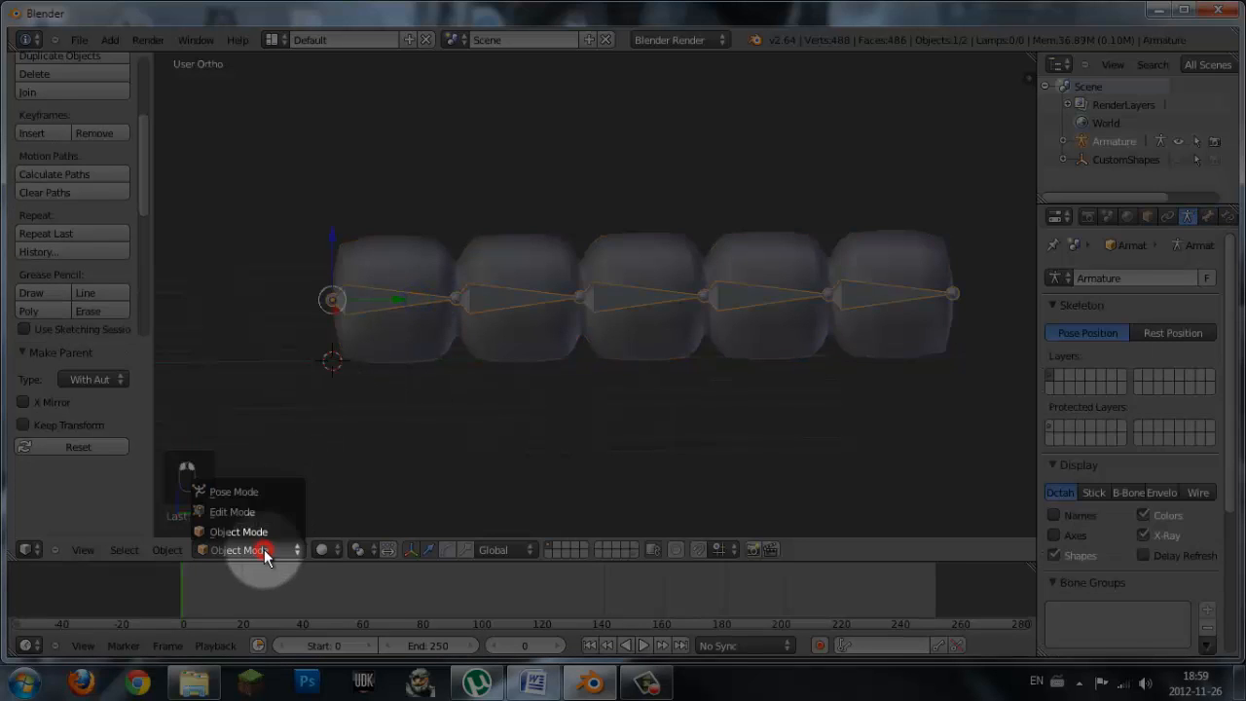
left_click(239, 493)
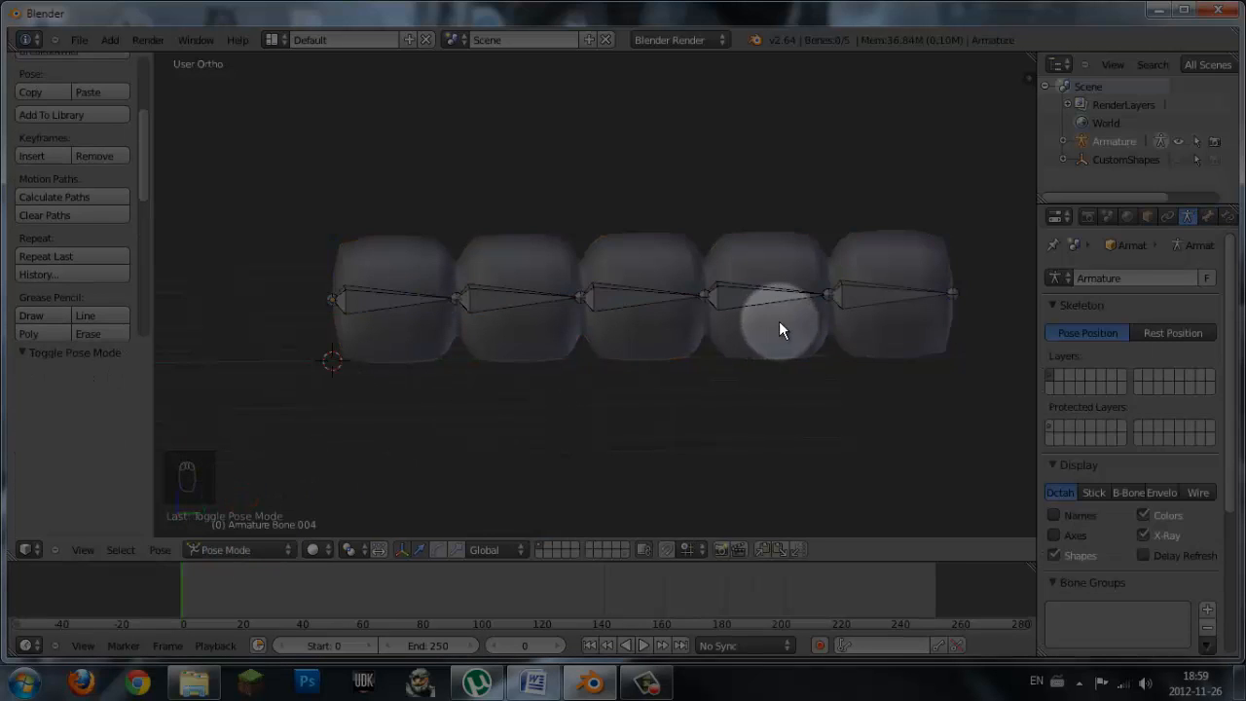
- Test the rig by rotating the fourth segment's bone about the global Z axis, and undo the rotation
right_click(823, 294)
key("r")
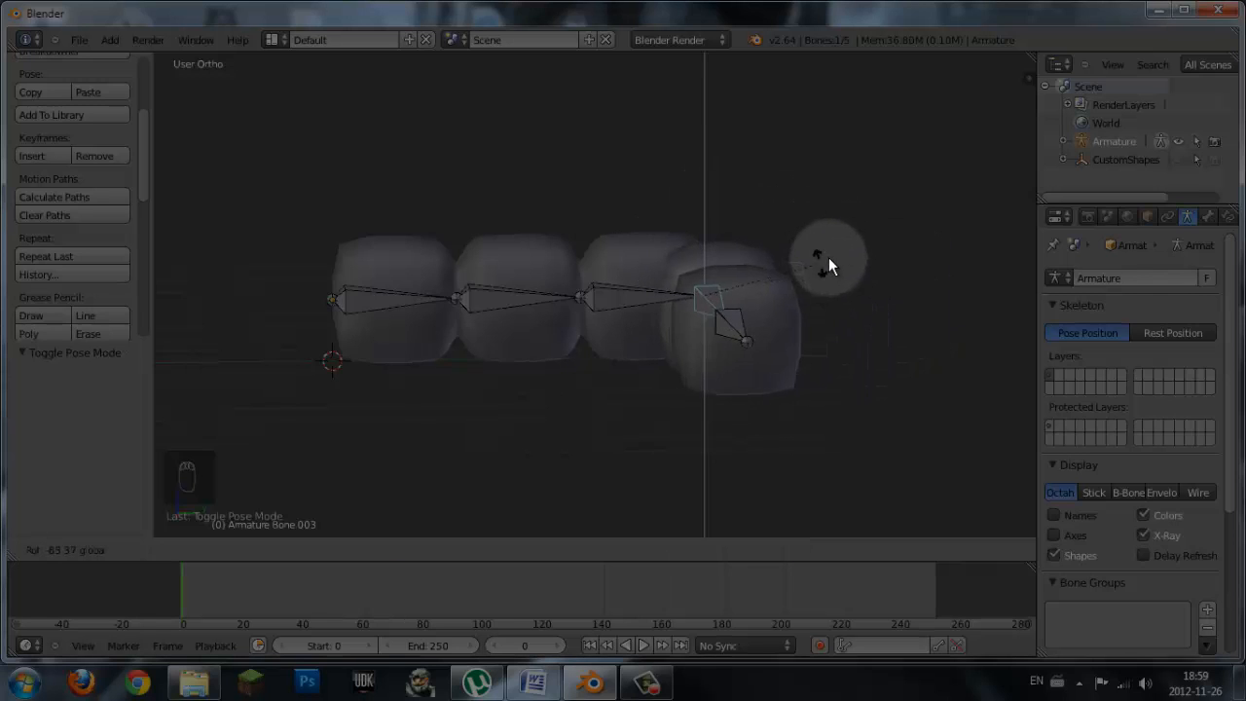
left_click(831, 257)
key("ctrl+z")
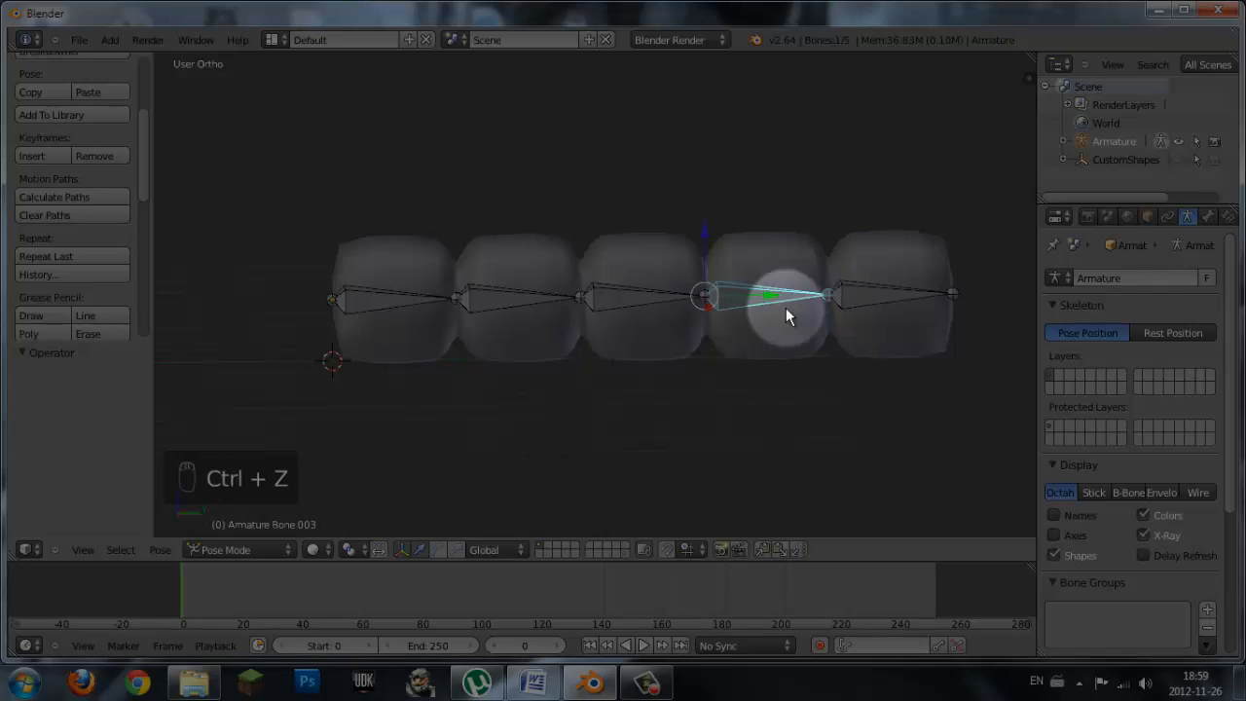
- Test twisting the fourth segment's bone about the global Y axis, and undo the twist
key("r")
key("x")
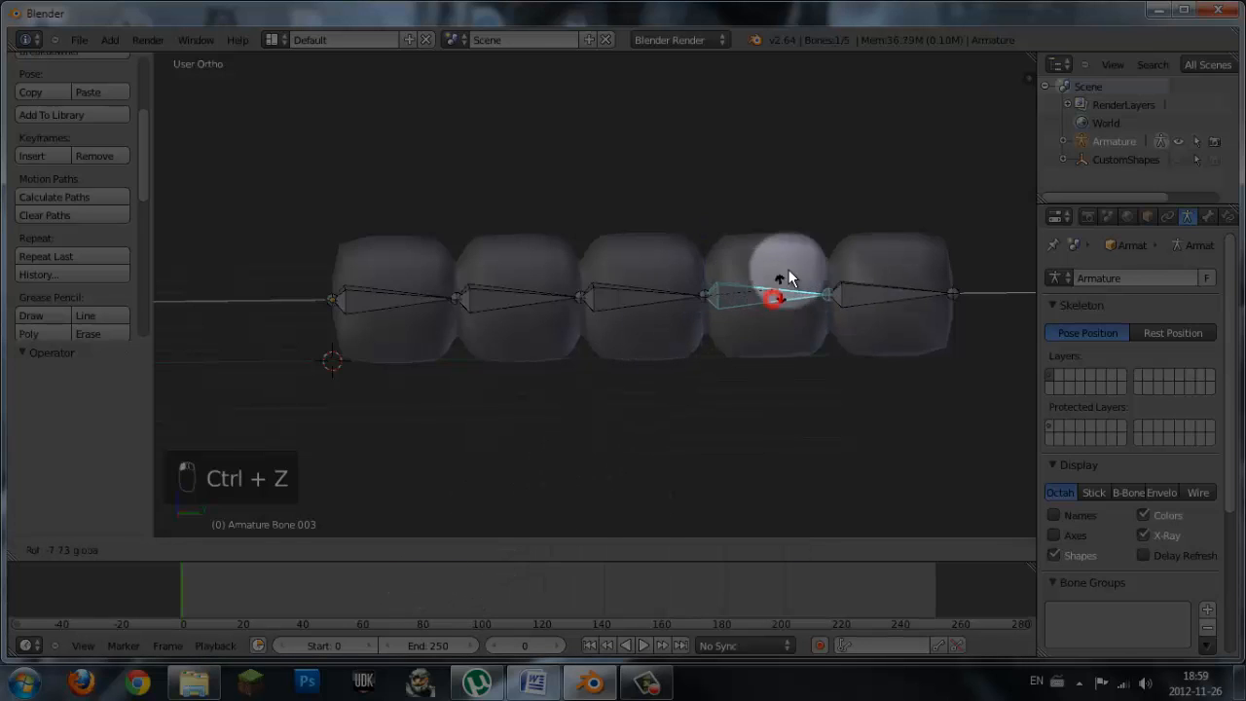
left_click(793, 348)
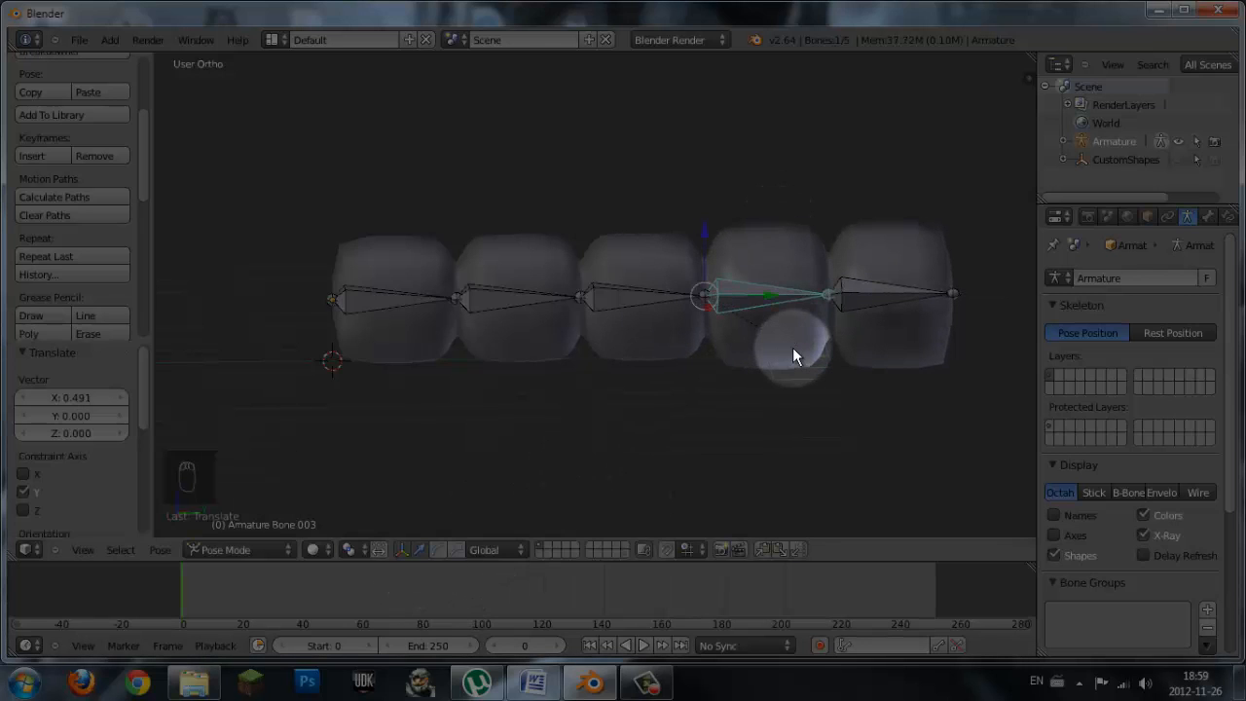
key("ctrl+z")
- Test bending the fourth segment's bone upward with a free rotation, and undo the bend
key("r")
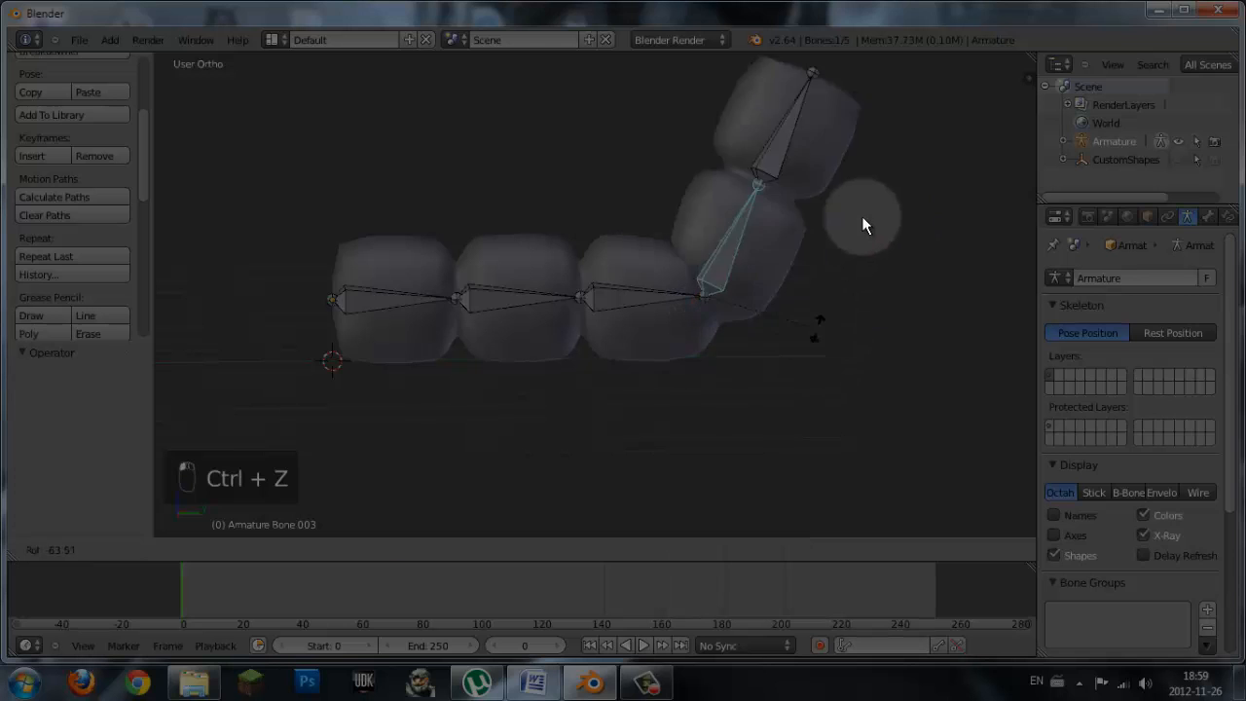
left_click(780, 368)
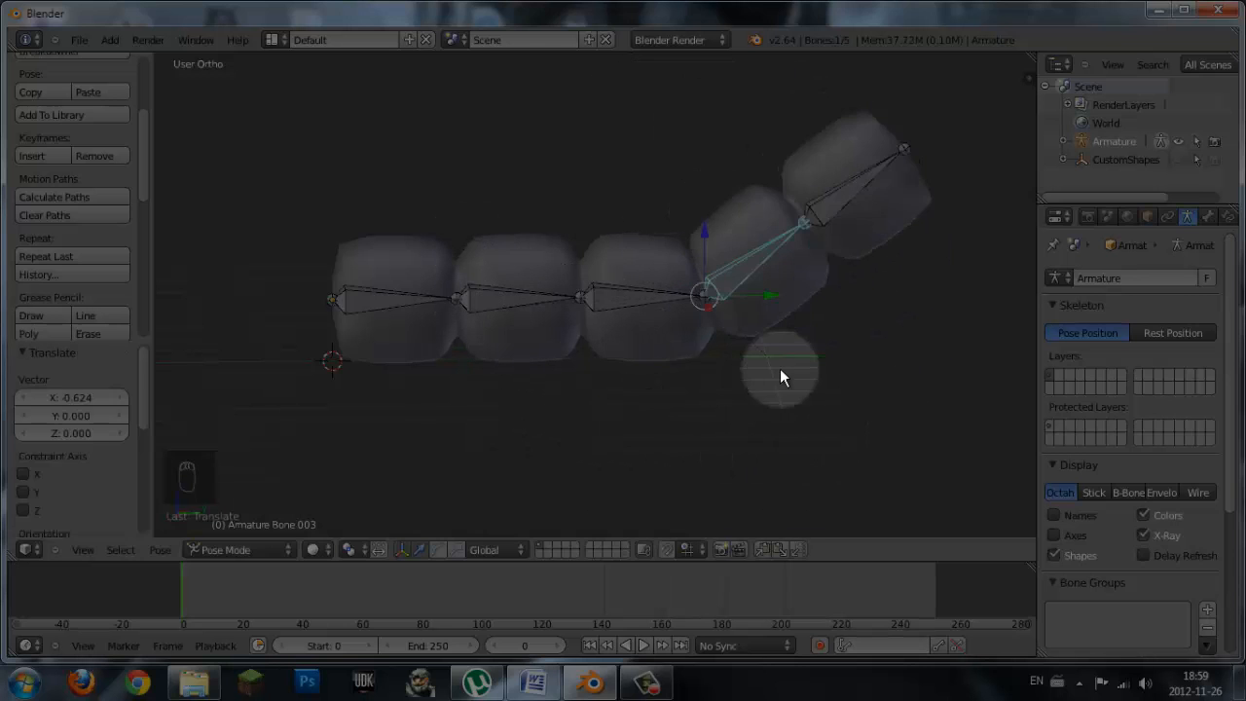
key("ctrl+z")
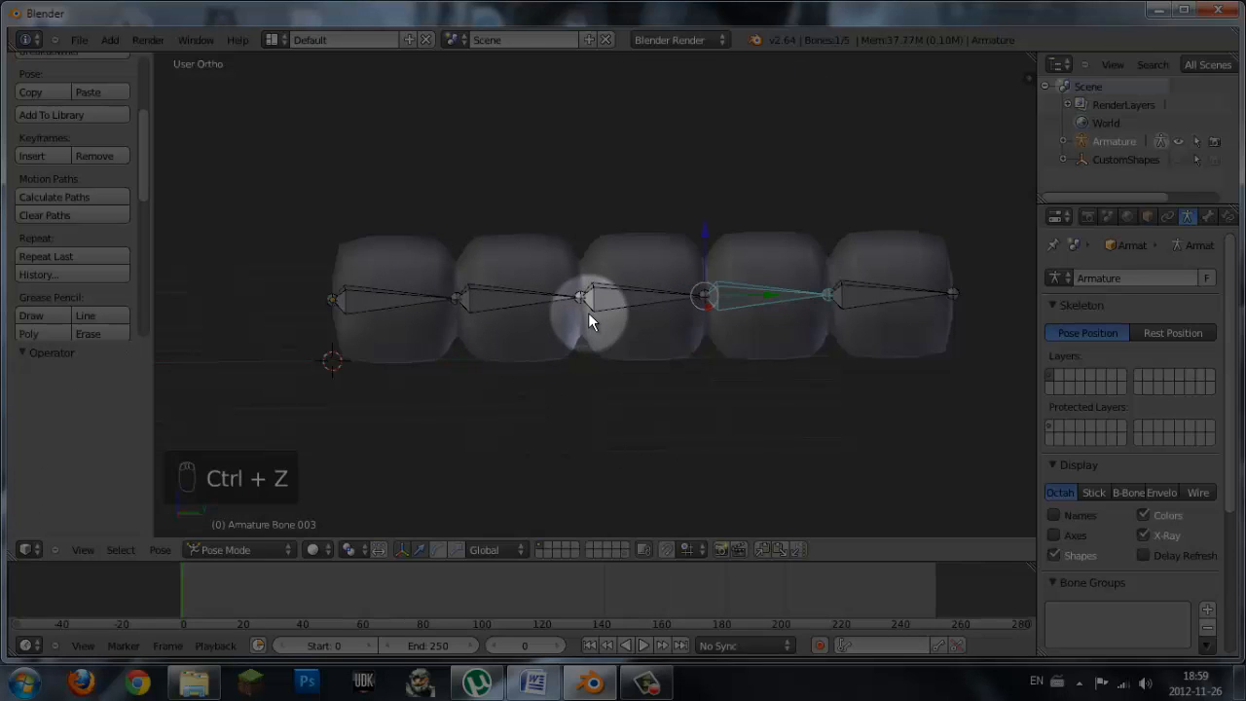
- Set the animation's frame range to start at 0 and end at 50
key("KP_Enter")
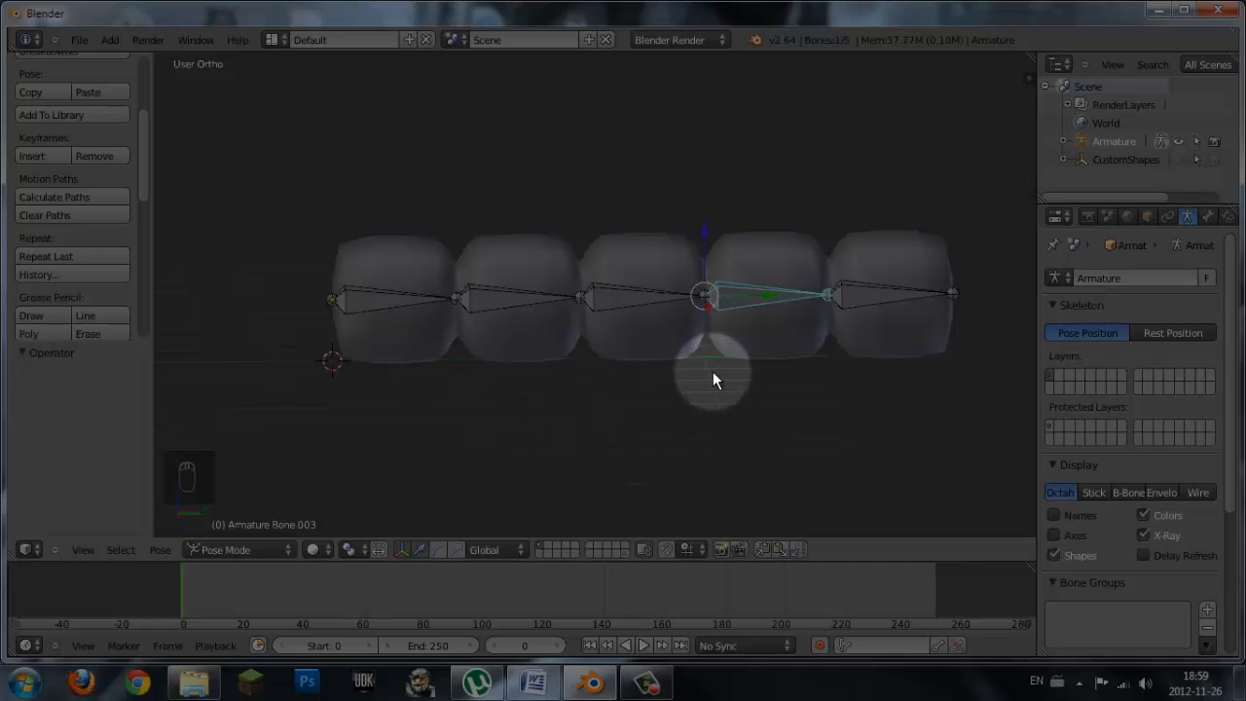
key("KP_3")
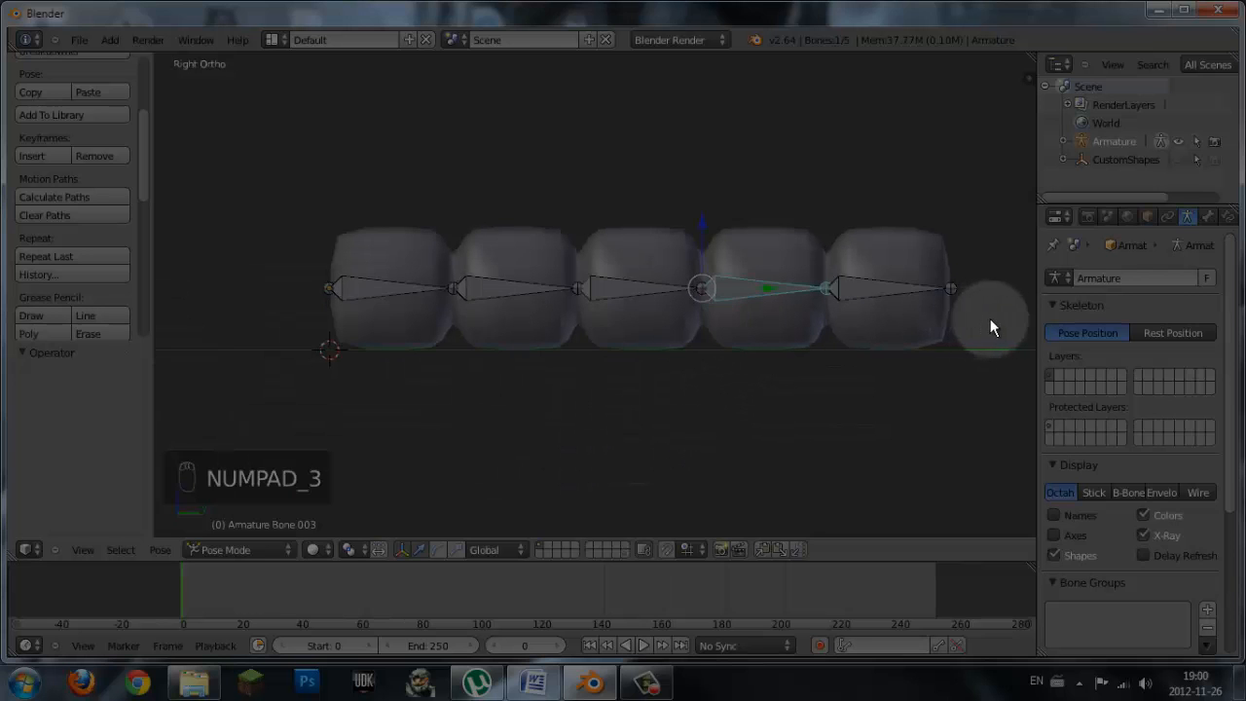
left_click_drag(1039, 341, 973, 334)
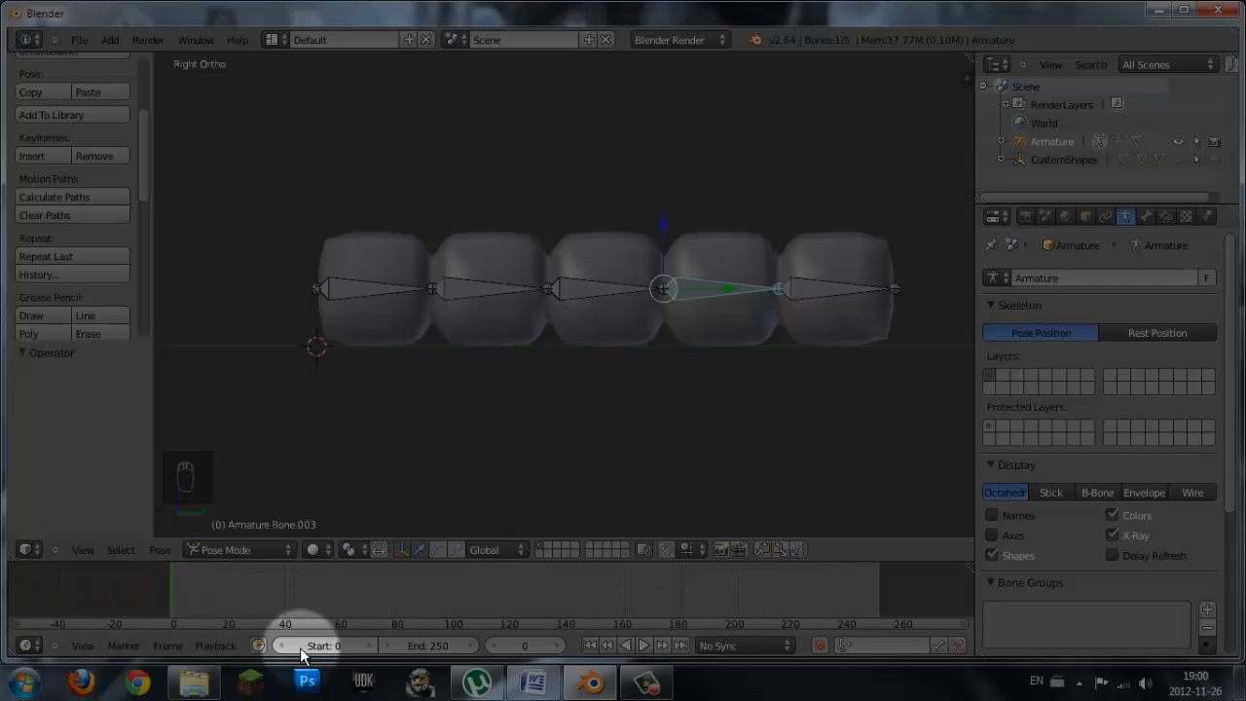
left_click(373, 645)
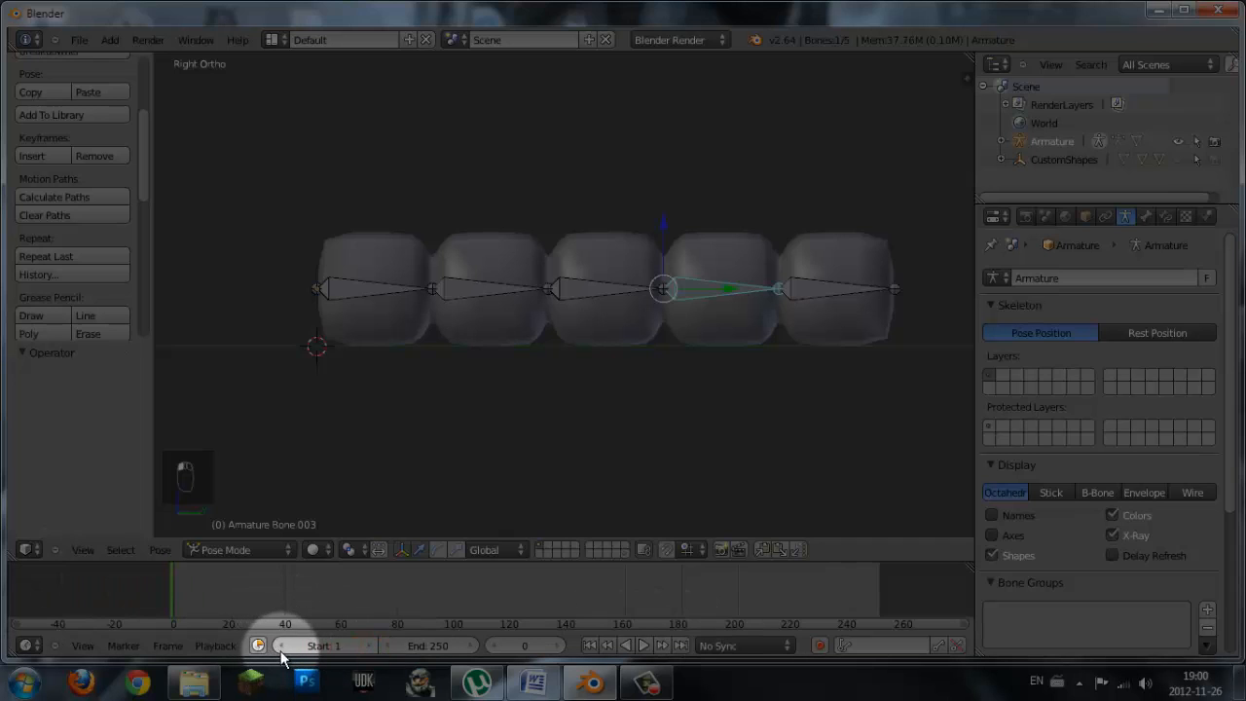
left_click(281, 646)
left_click(443, 645)
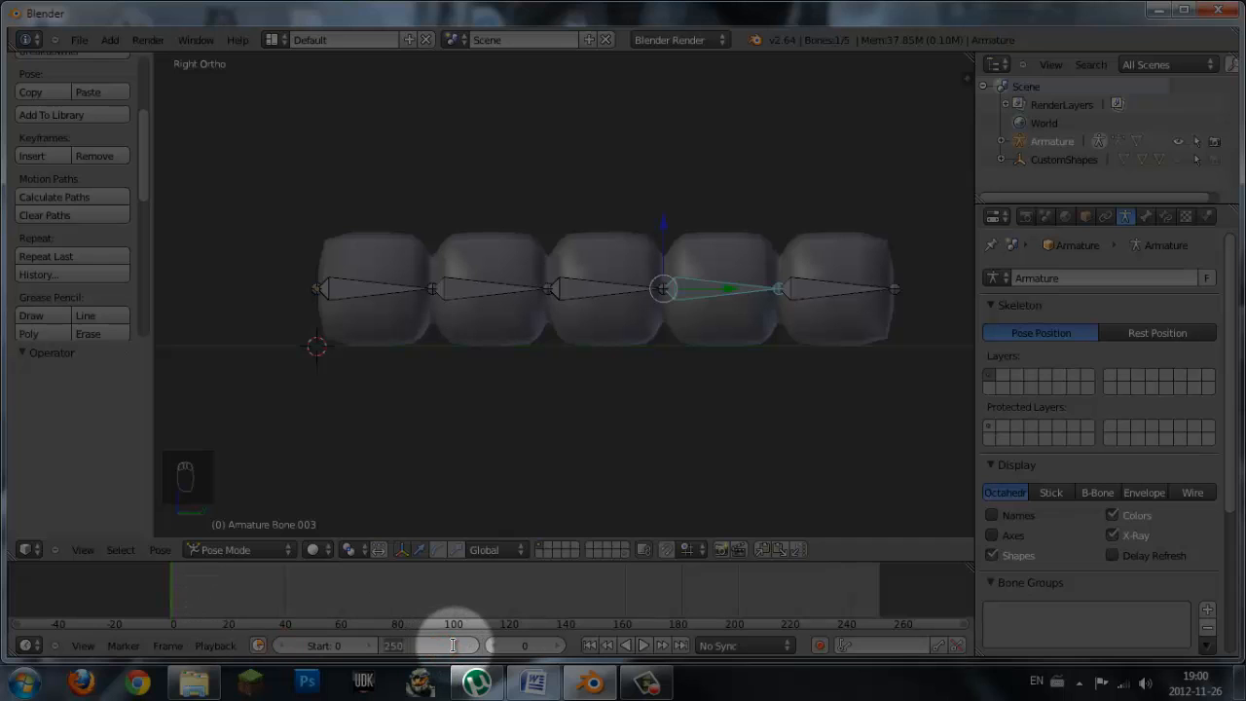
type("50")
key("Return")
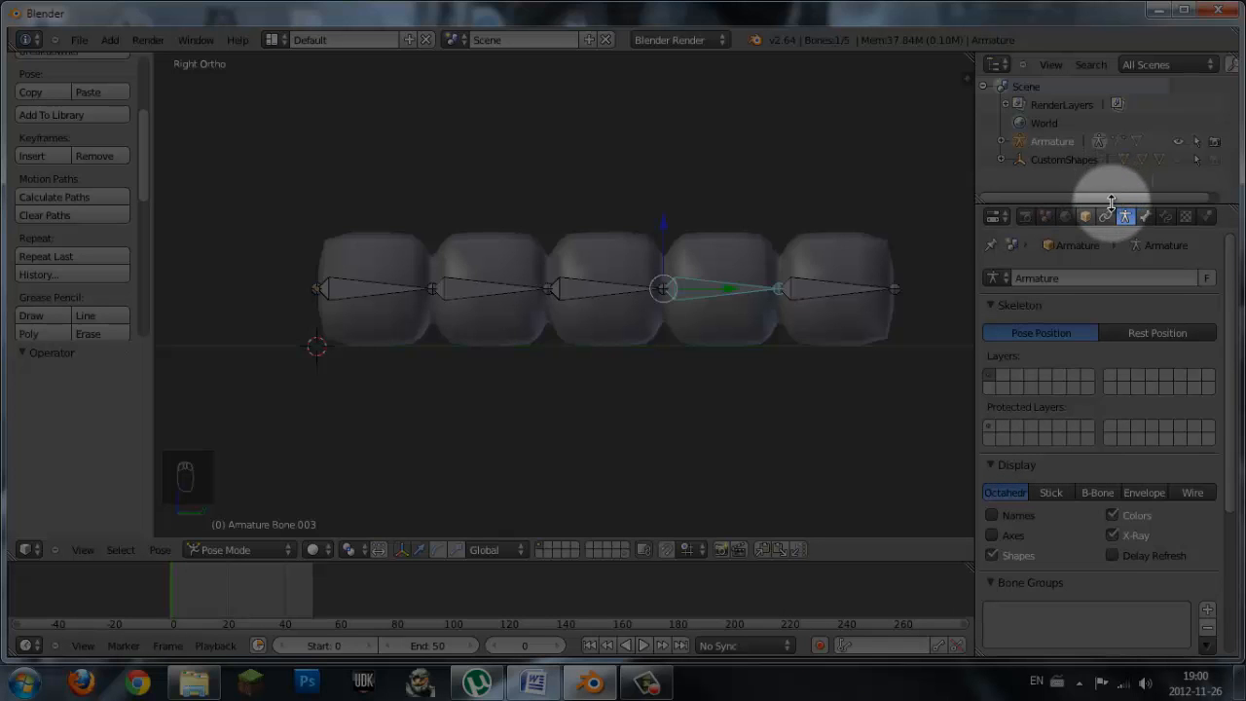
- Enlarge the Properties area over the Outliner and switch it to a DopeSheet editor
left_click_drag(1112, 205, 1126, 94)
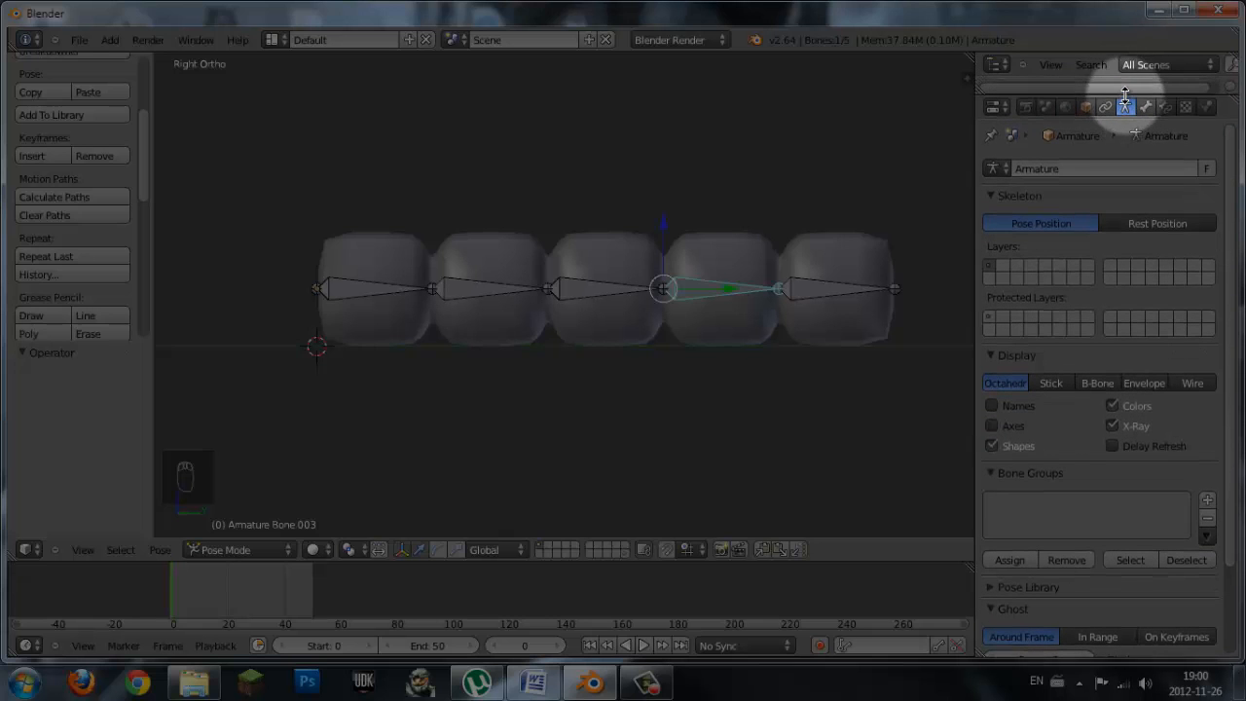
left_click(1003, 112)
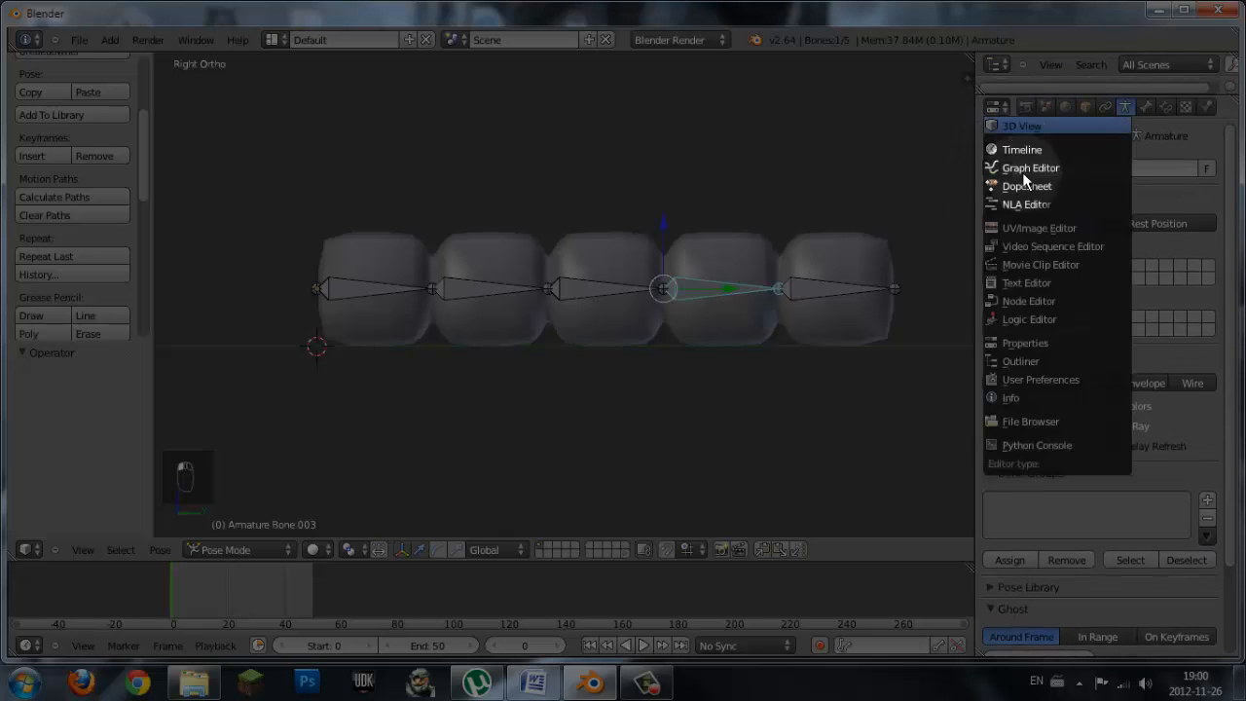
left_click(1018, 343)
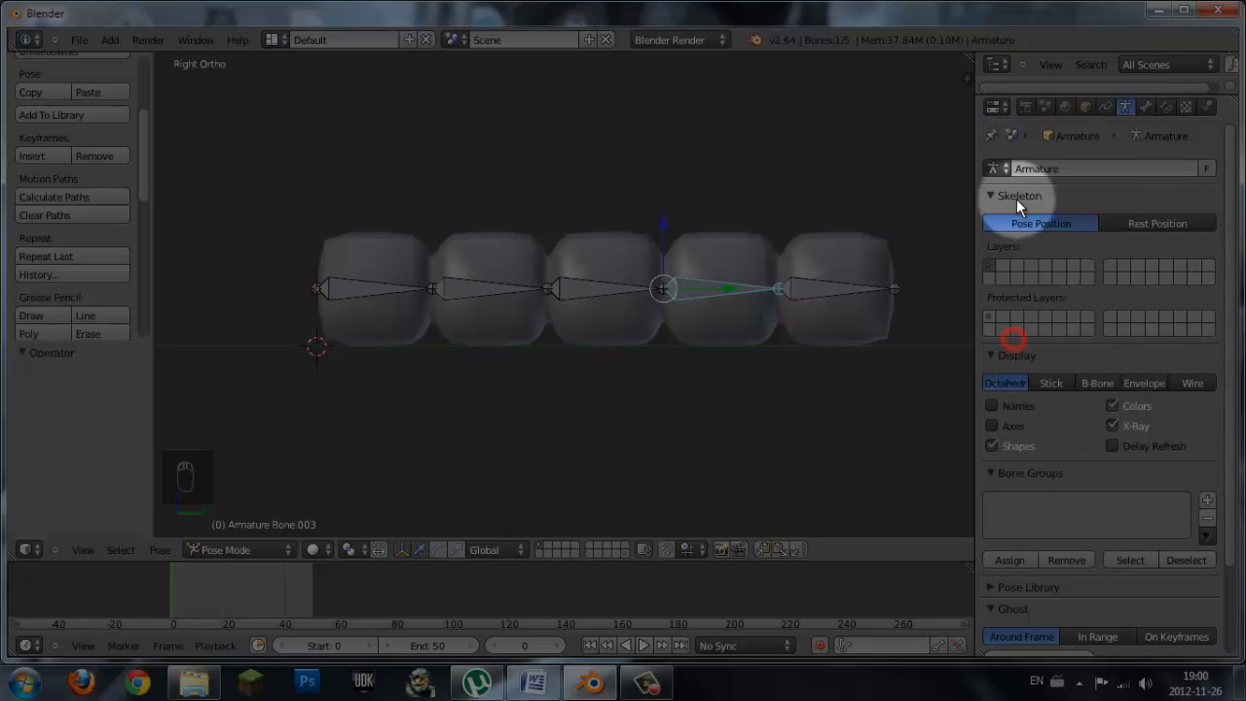
left_click(997, 107)
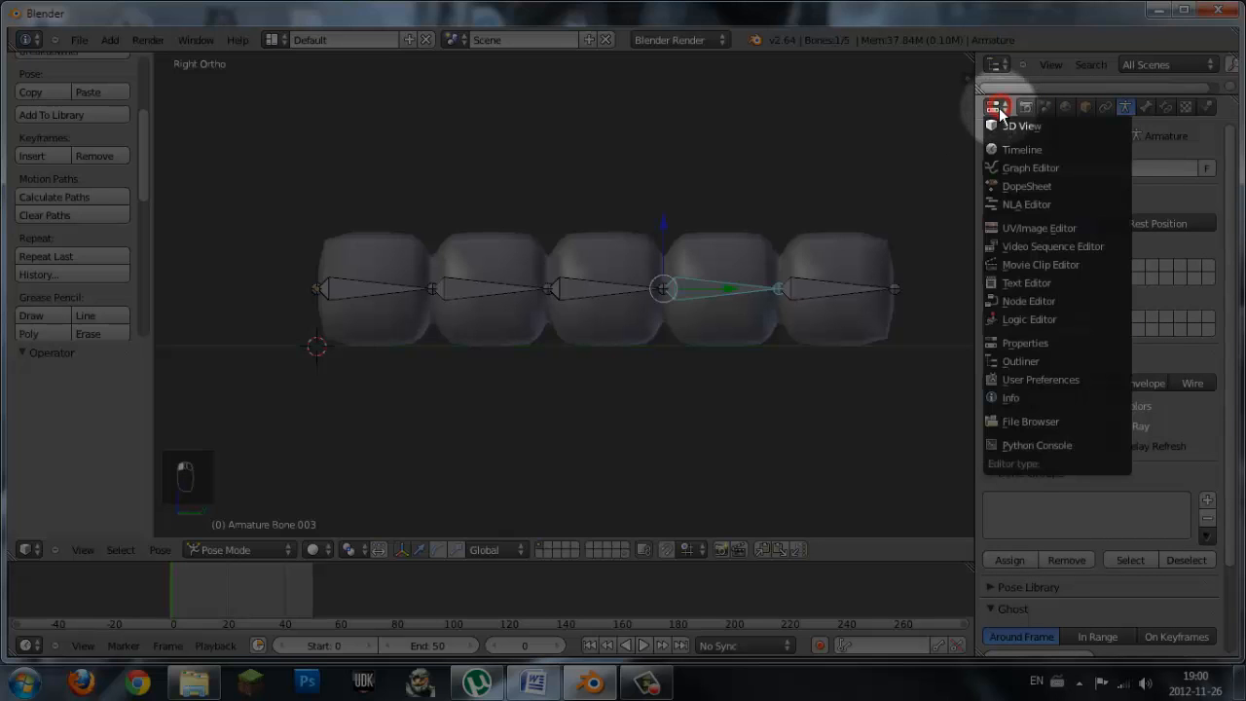
left_click(1041, 185)
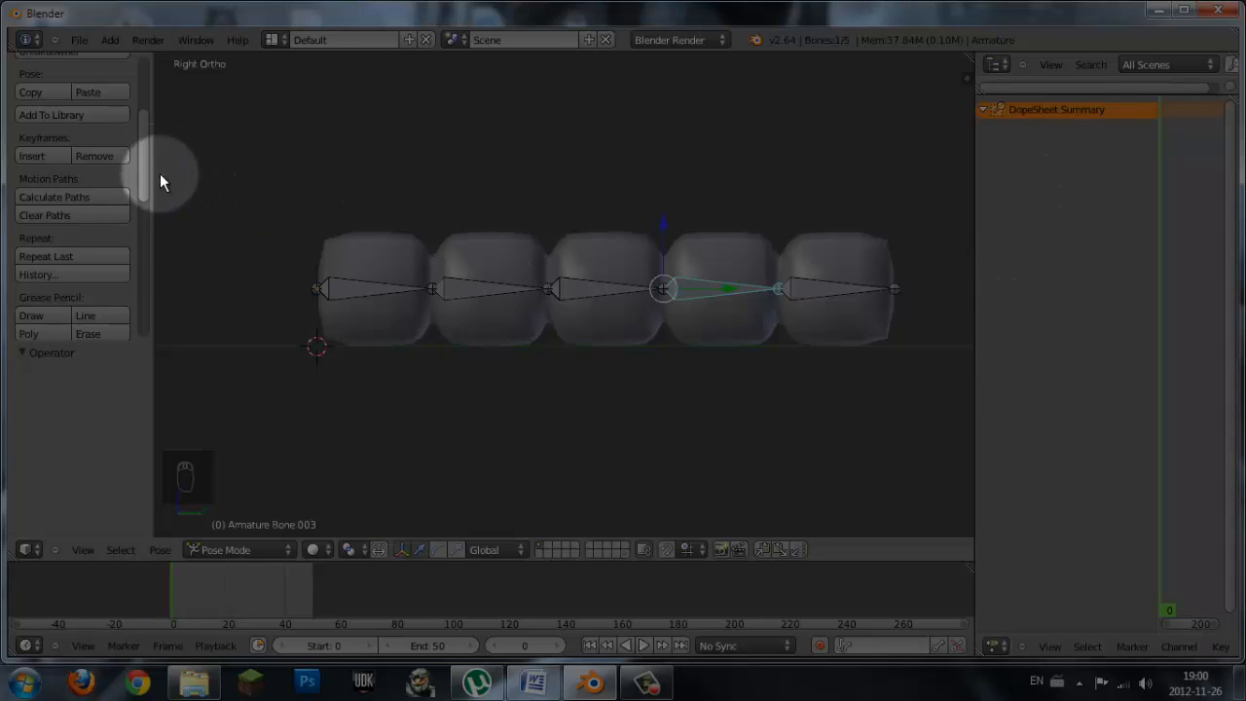
- Hide the 3D view's tool shelf and widen the DopeSheet area to a little over half the window
mouse_move(151, 186)
left_mouse_down()
mouse_move(6, 172)
mouse_move(48, 181)
mouse_move(6, 186)
mouse_move(24, 190)
mouse_move(52, 189)
mouse_move(1, 169)
left_mouse_up()
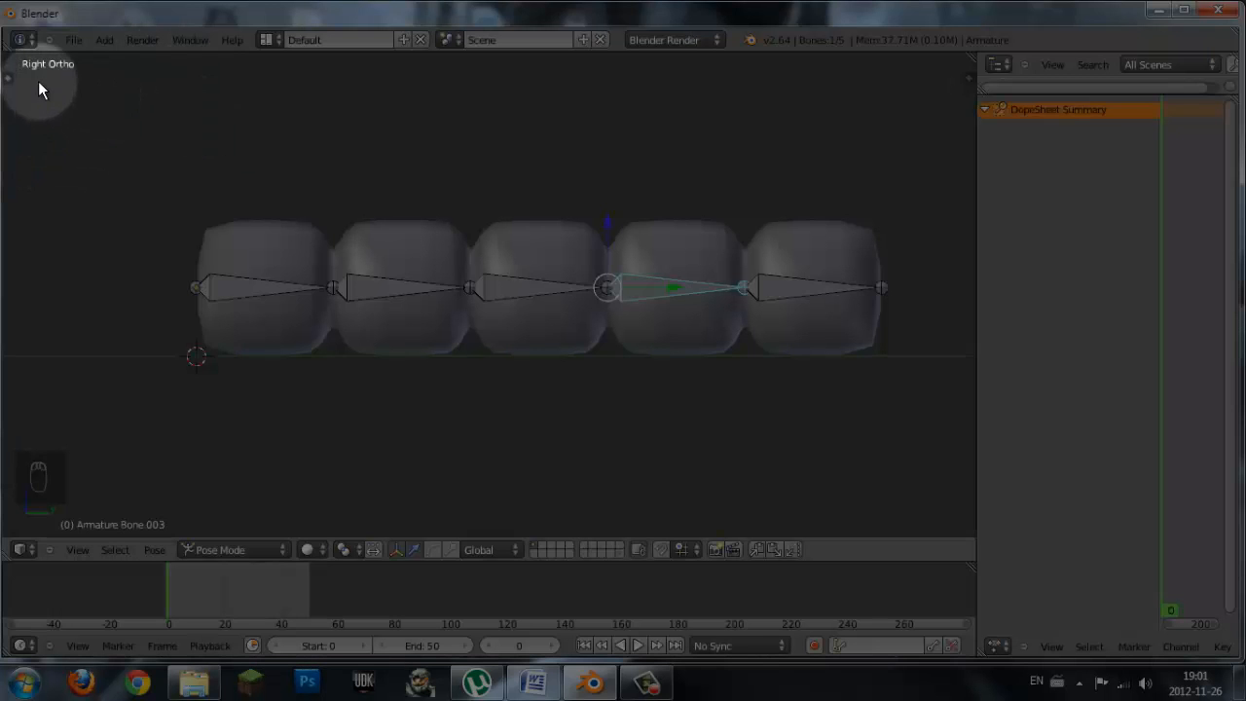
left_click(8, 77)
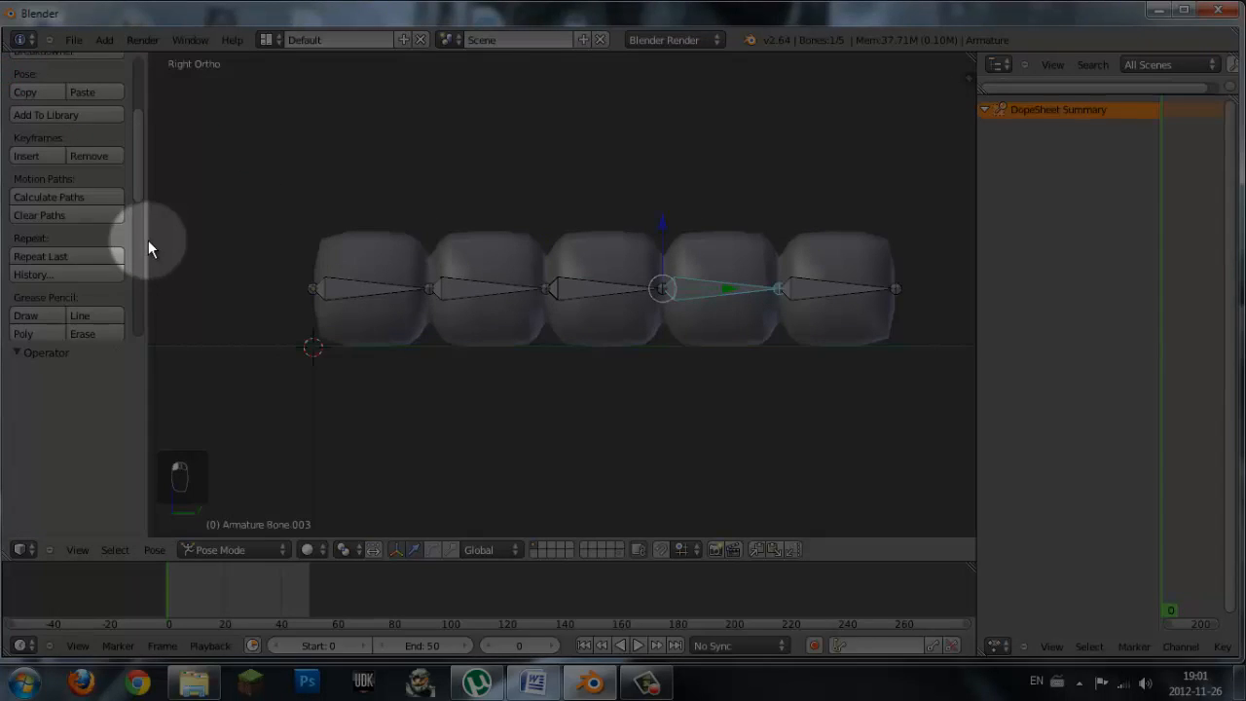
left_click_drag(146, 249, 3, 208)
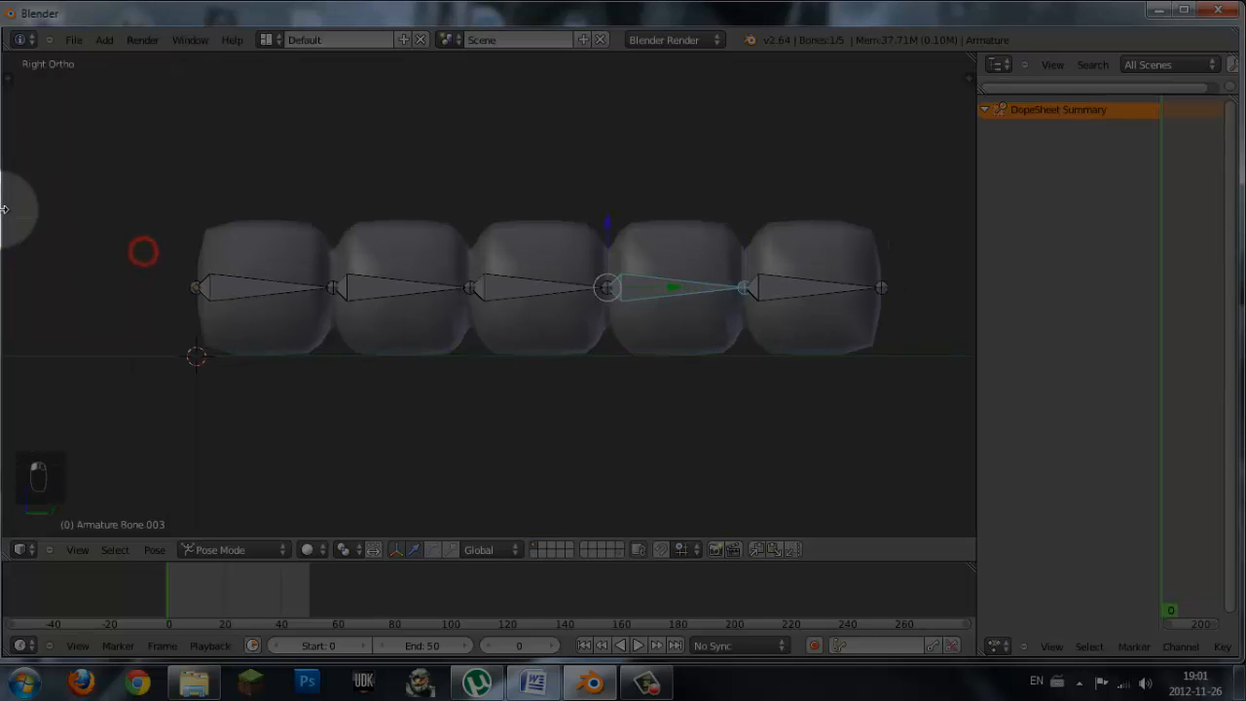
left_click(12, 78)
left_click_drag(143, 191, 3, 154)
left_click_drag(976, 286, 551, 306)
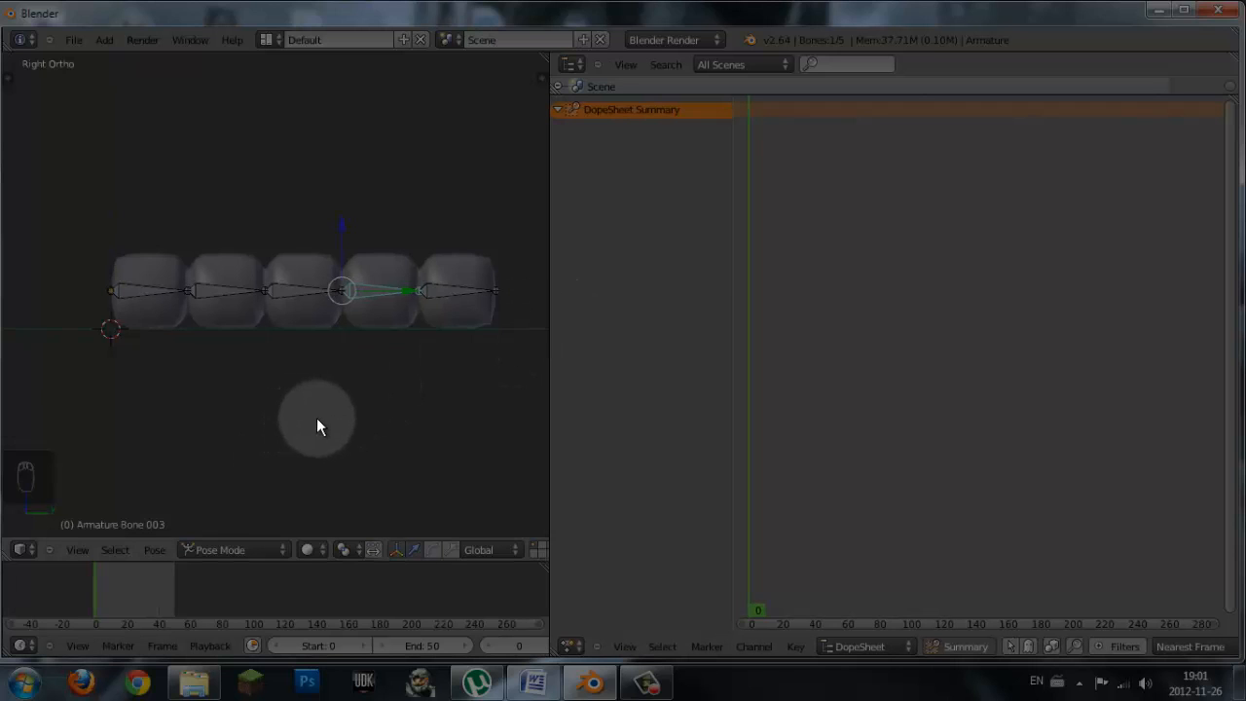
- Frame the whole caterpillar in the narrowed 3D view
scroll(323, 349, "up", 2)
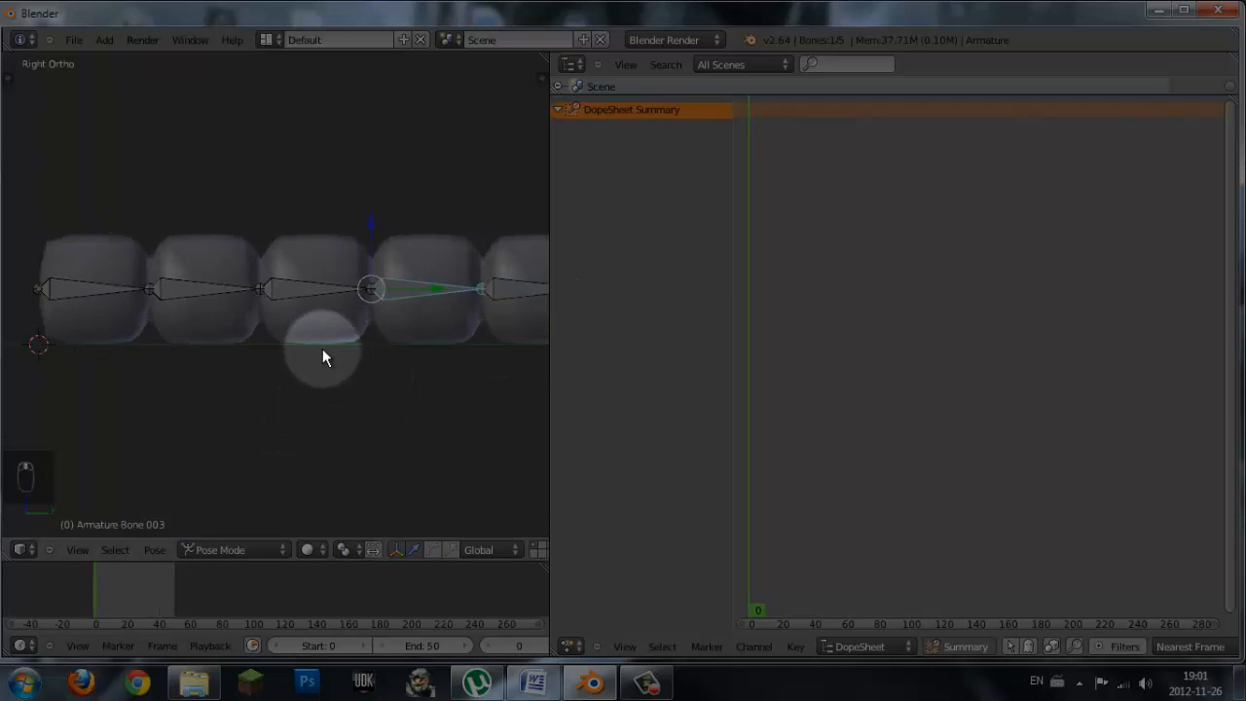
scroll(322, 349, "down", 1, "shift")
scroll(322, 356, "up", 2, "ctrl")
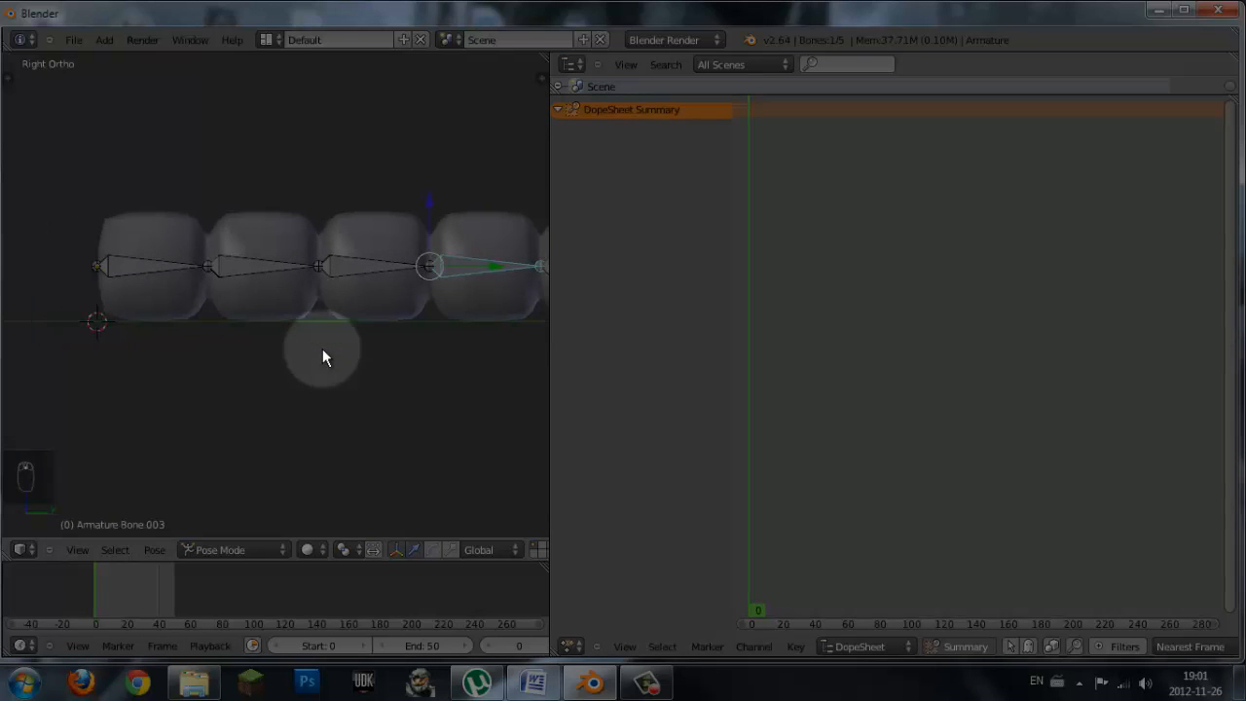
scroll(323, 357, "down", 1, "shift")
scroll(323, 357, "down", 3)
scroll(322, 358, "up", 2, "shift")
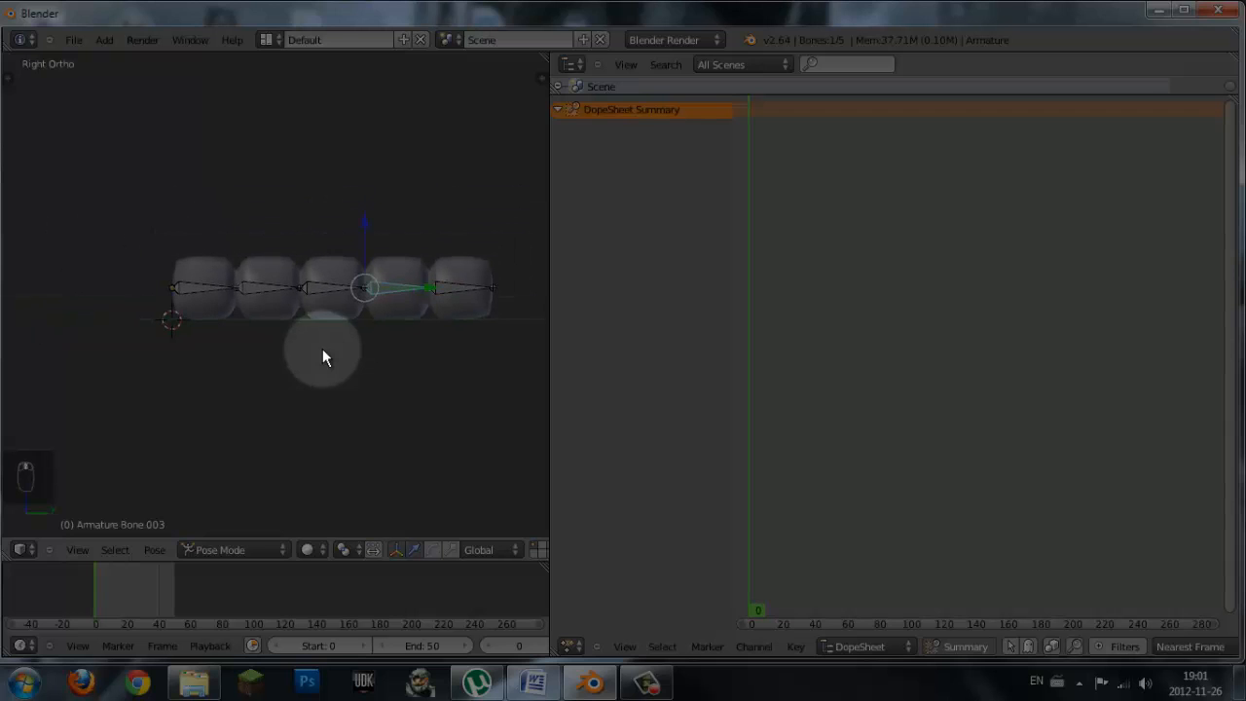
scroll(324, 359, "down", 2)
scroll(324, 359, "up", 3)
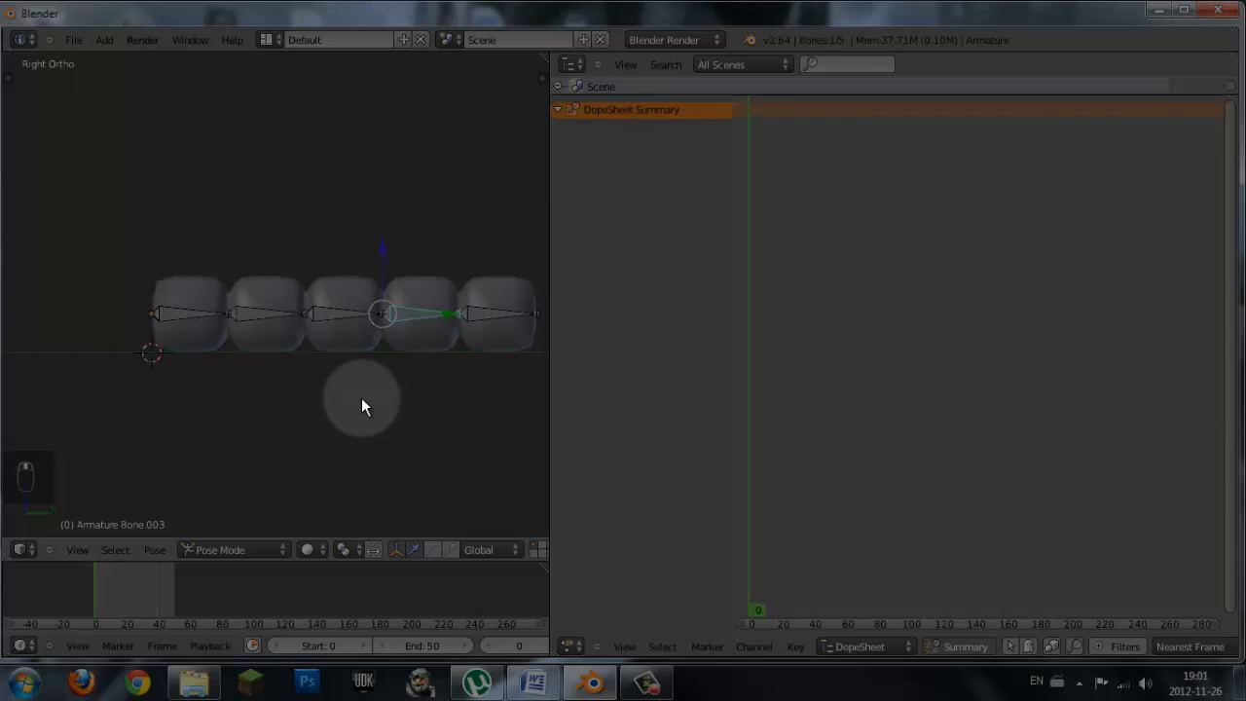
scroll(362, 400, "down", 2, "ctrl")
scroll(361, 399, "up", 2, "shift")
scroll(361, 400, "up", 1)
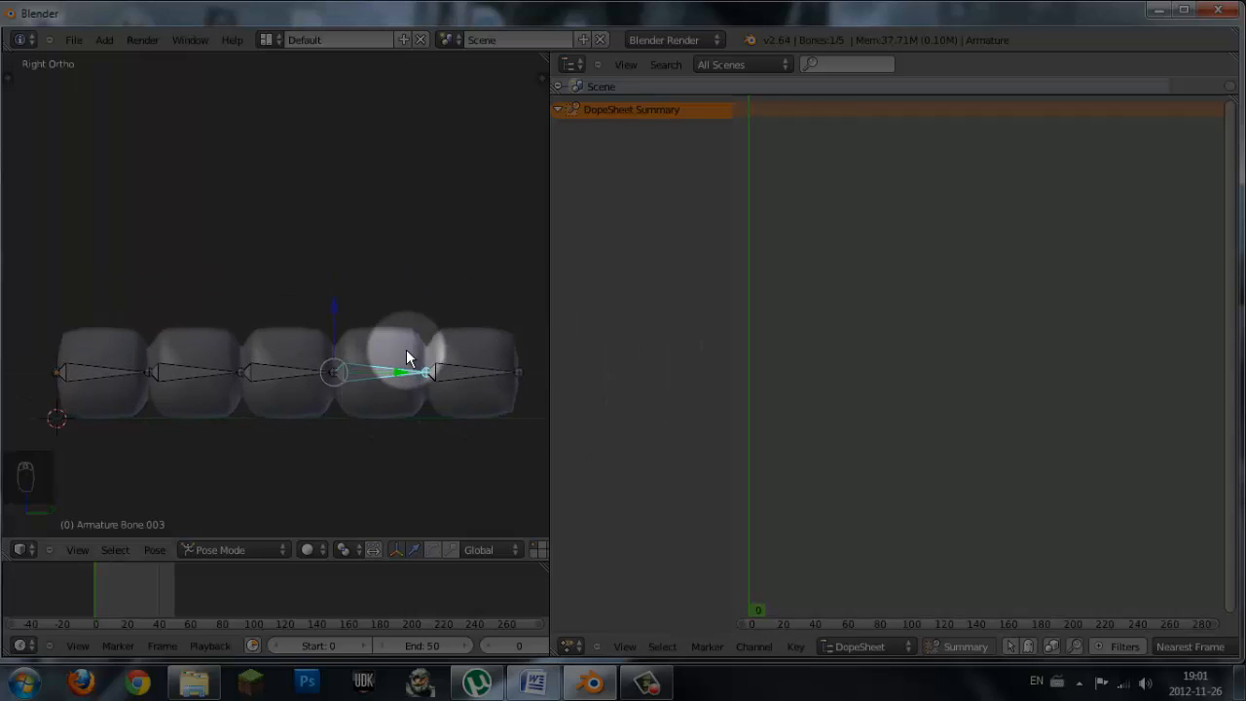
- Switch the armature from Pose Mode to Object Mode and keep it selected
left_click(215, 549)
left_click(223, 533)
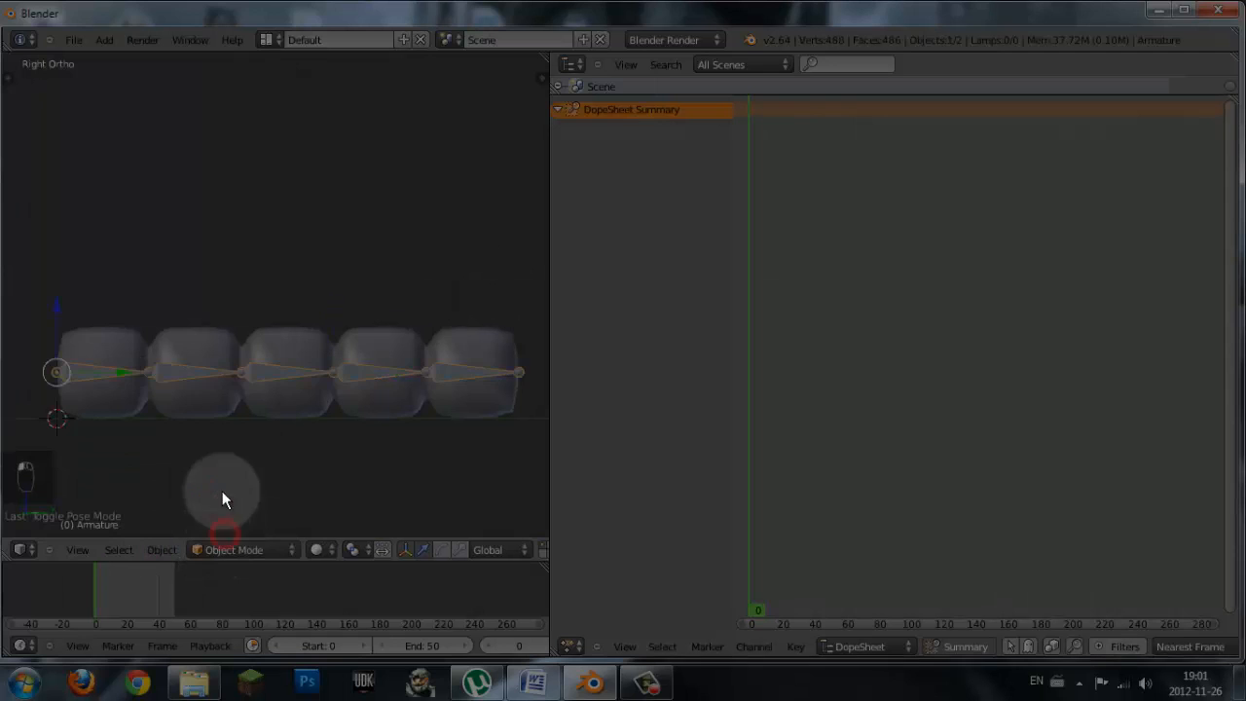
right_click(173, 378)
right_click(222, 376)
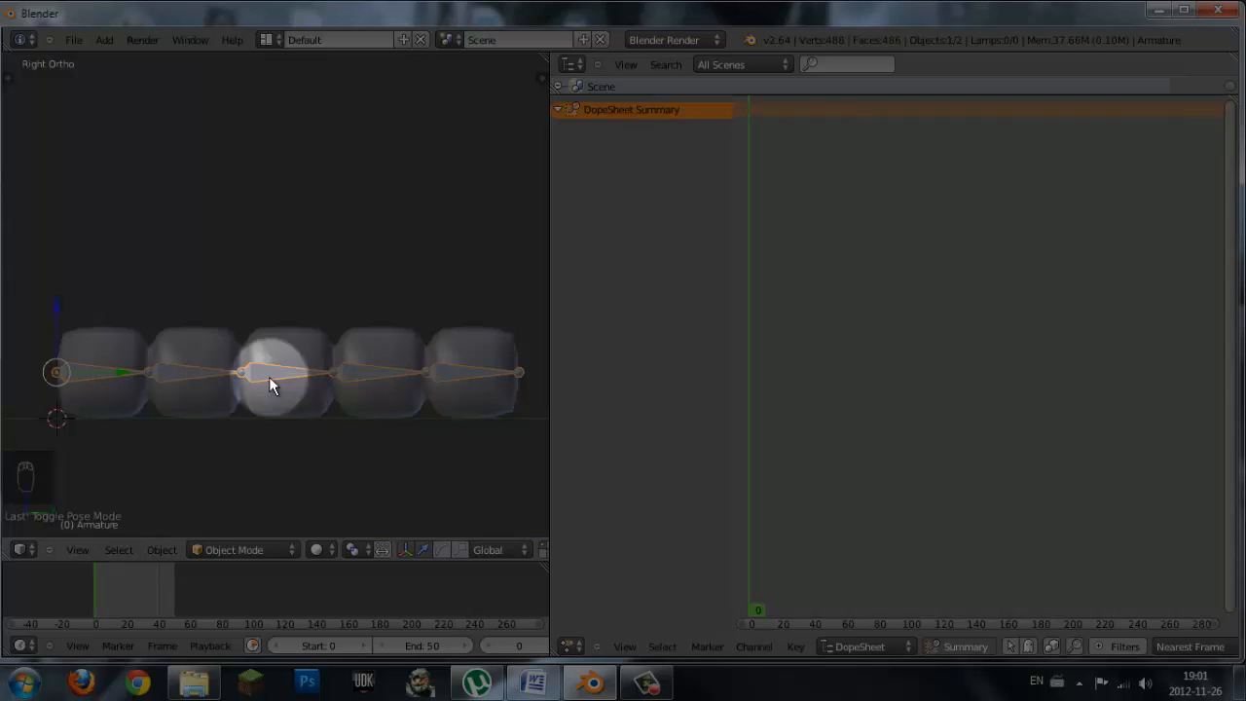
- Give the DopeSheet more width by narrowing the 3D view further
left_click_drag(787, 577, 878, 574)
left_click_drag(740, 533, 767, 507)
left_click_drag(868, 503, 563, 439)
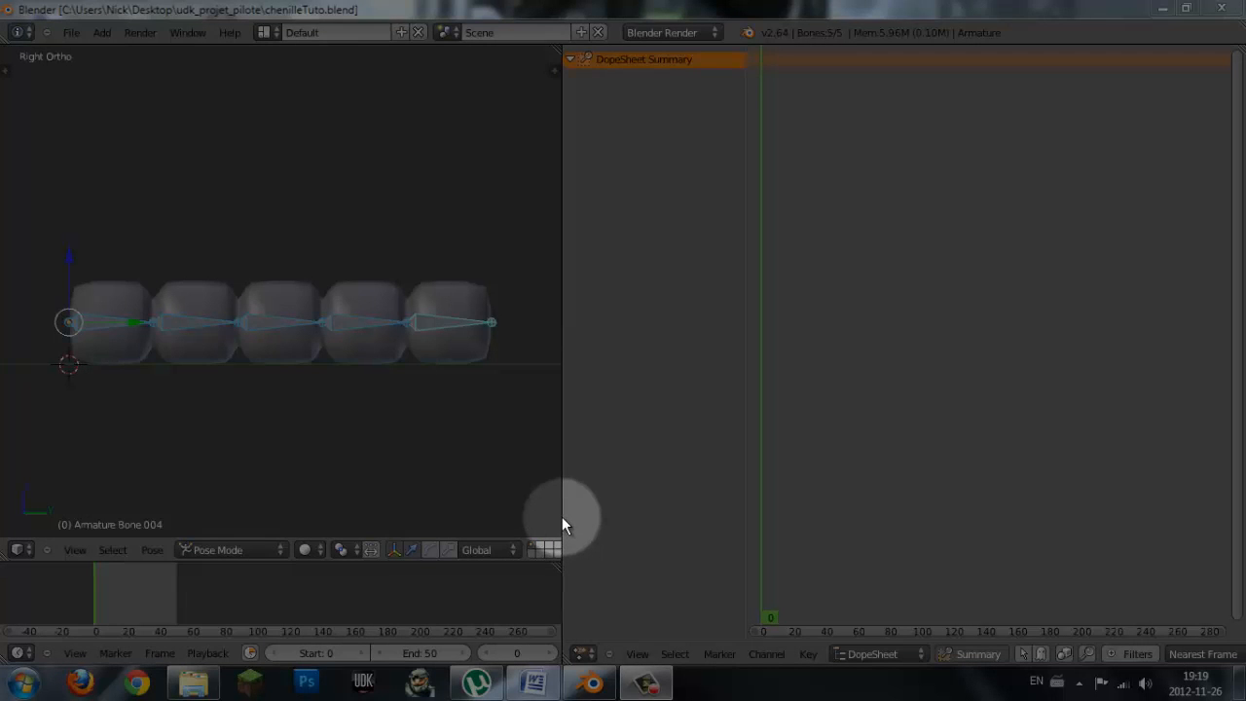
left_click_drag(562, 518, 481, 502)
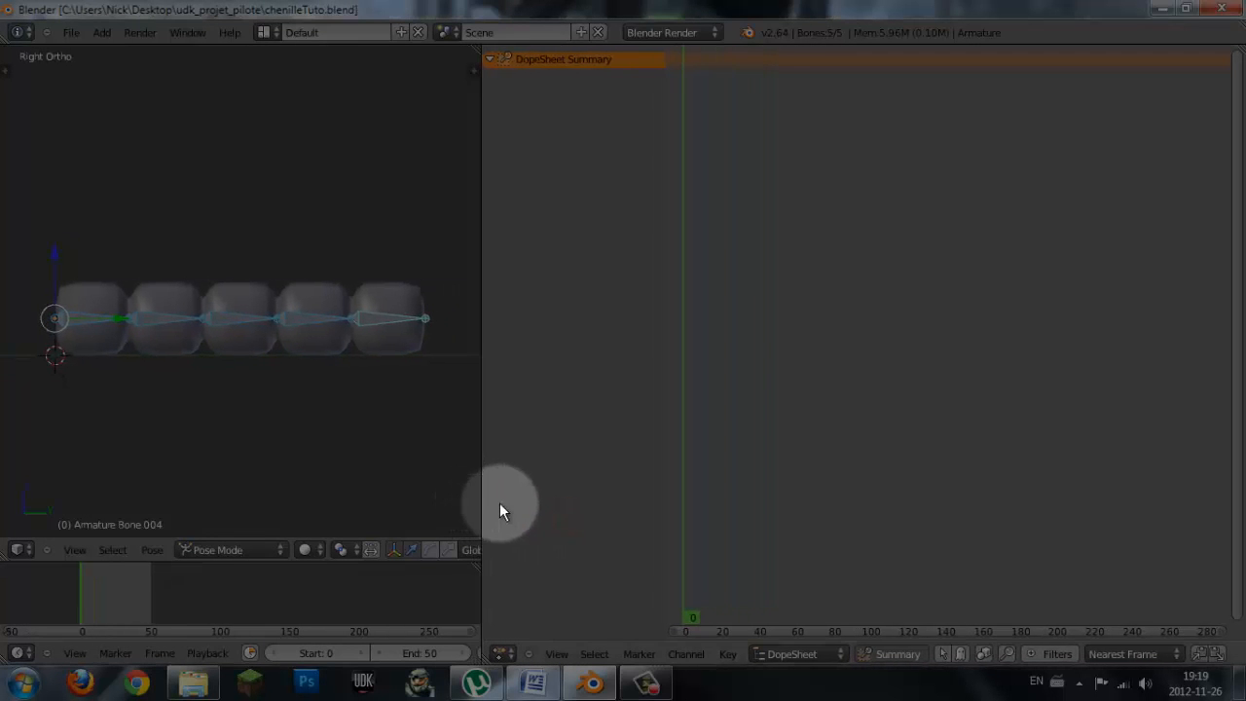
- Switch the DopeSheet to the Action Editor and create a new action named Avancer
left_click(792, 656)
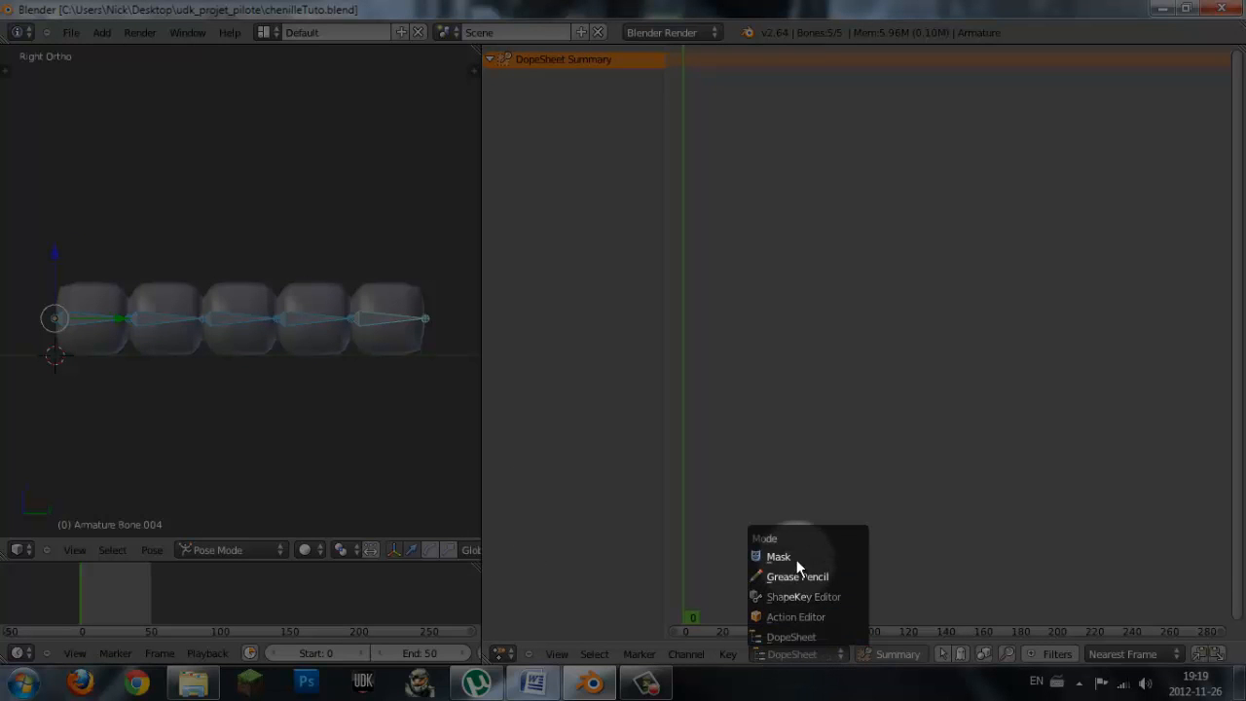
left_click(794, 618)
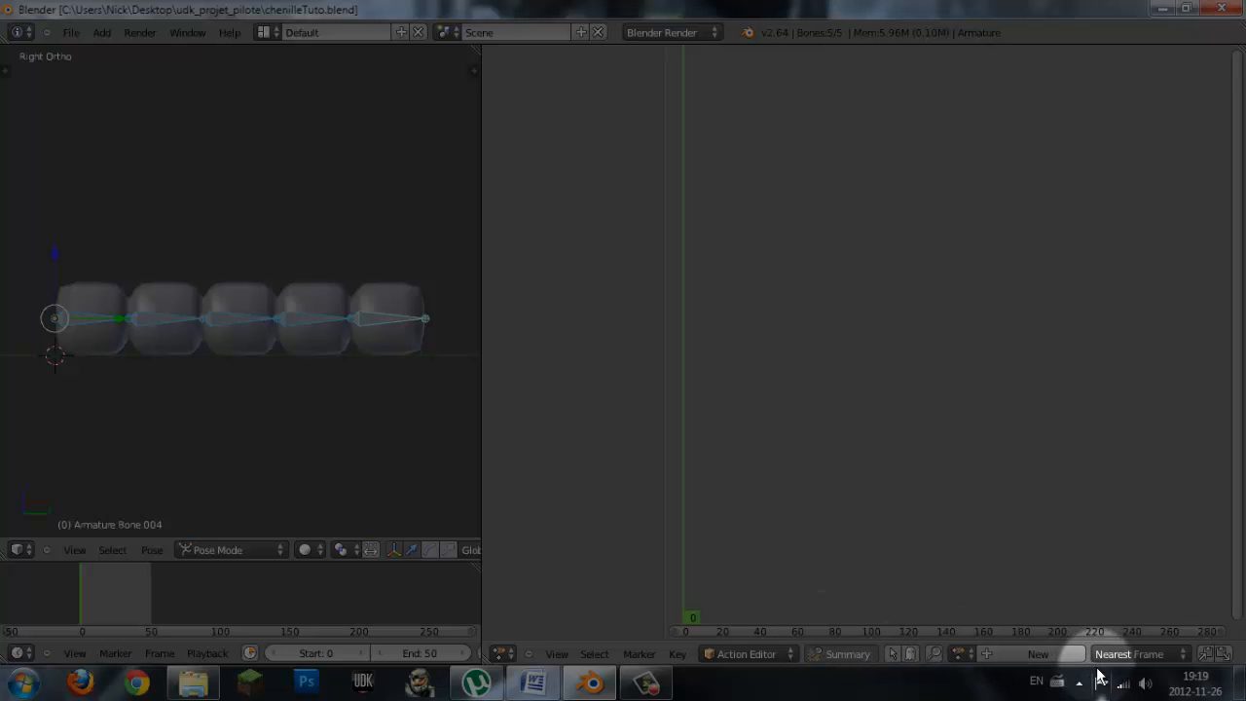
left_click(1009, 661)
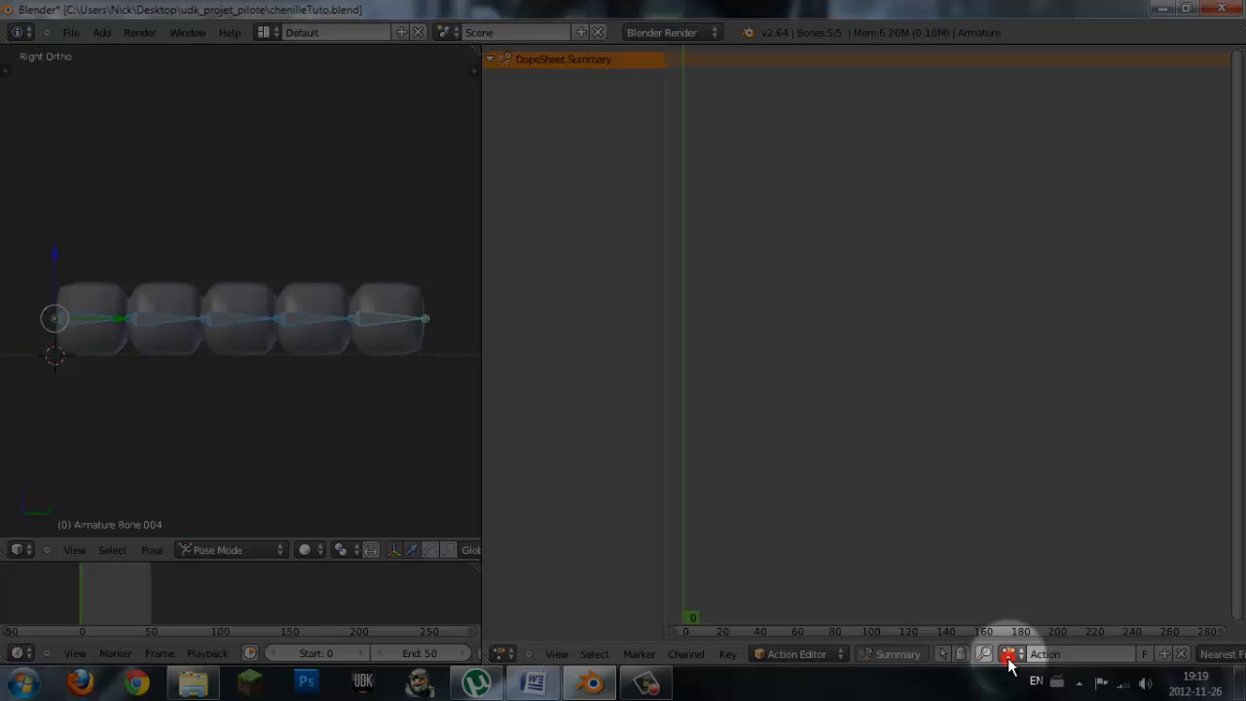
left_click(1060, 654)
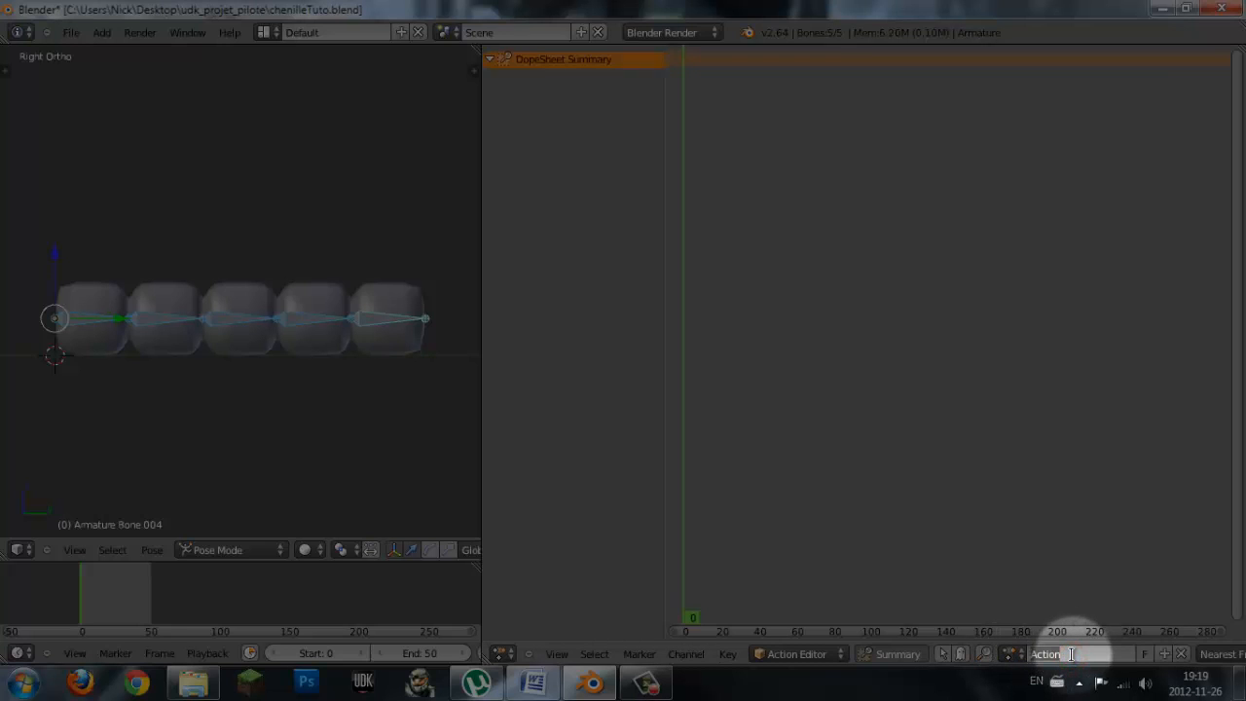
type("avancer")
key("Return")
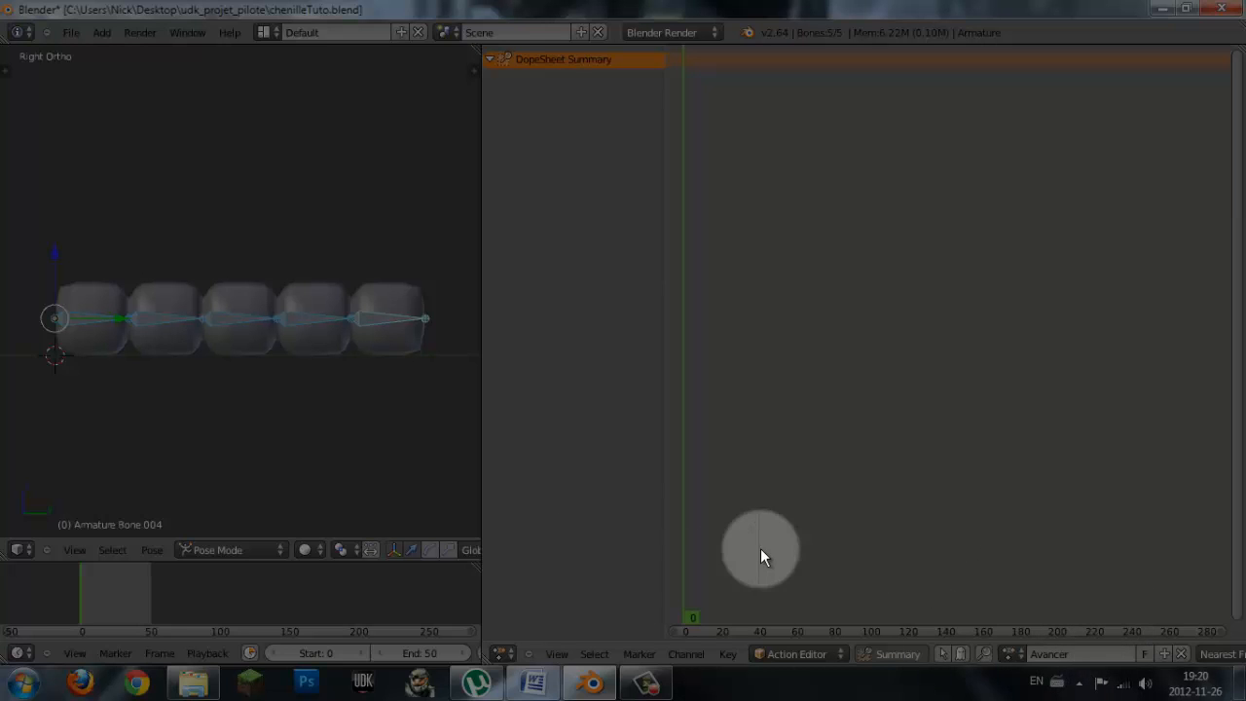
- Return to Object Mode with the armature as the selected object
left_click(231, 551)
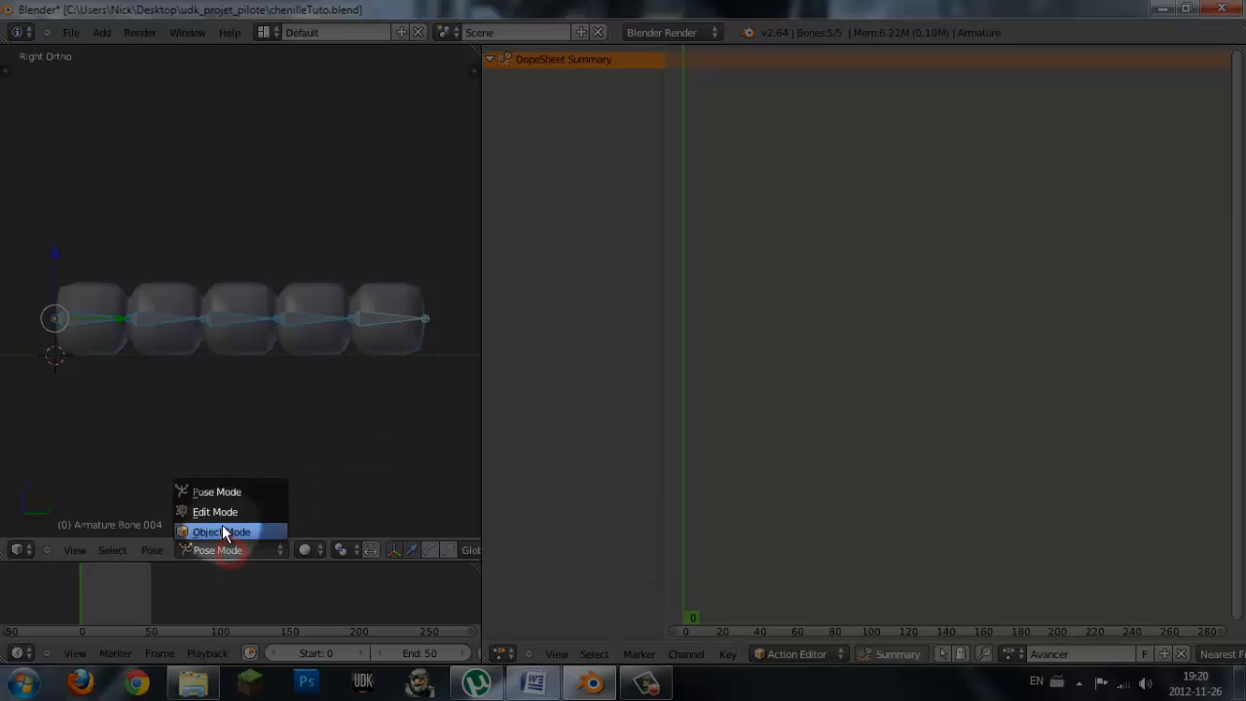
left_click(227, 531)
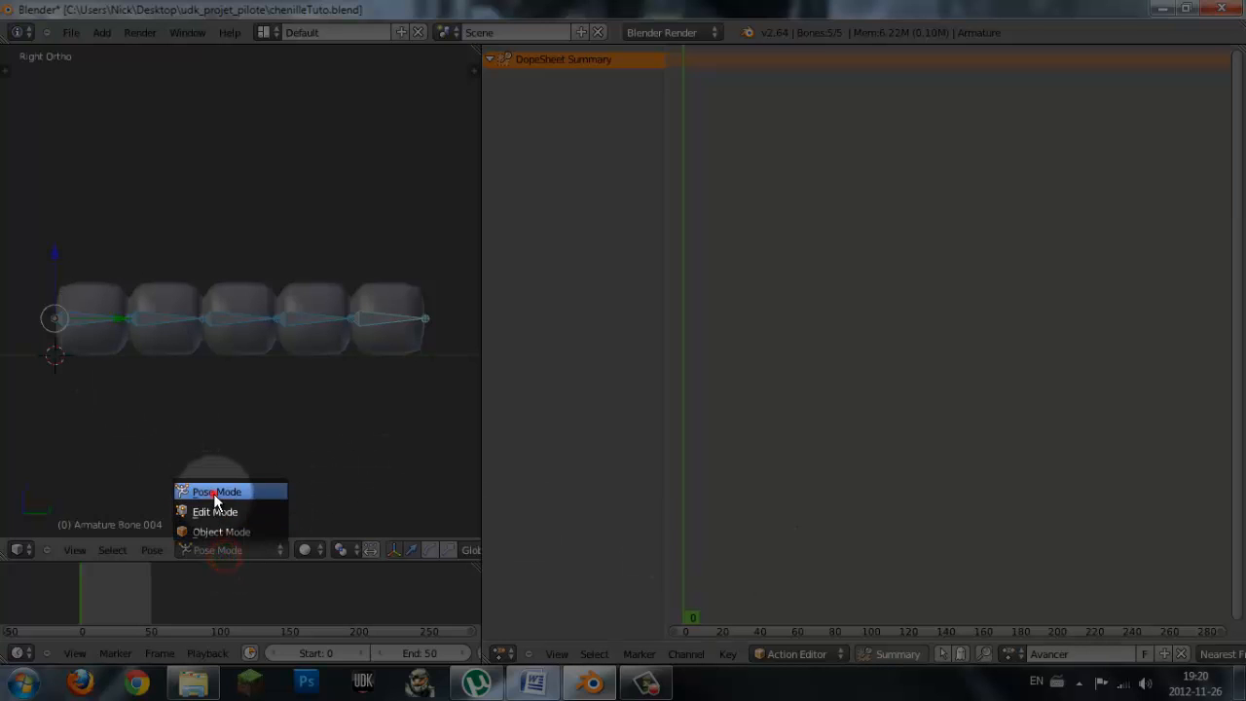
left_click(214, 494)
right_click(84, 326)
right_click(159, 326)
right_click(159, 320)
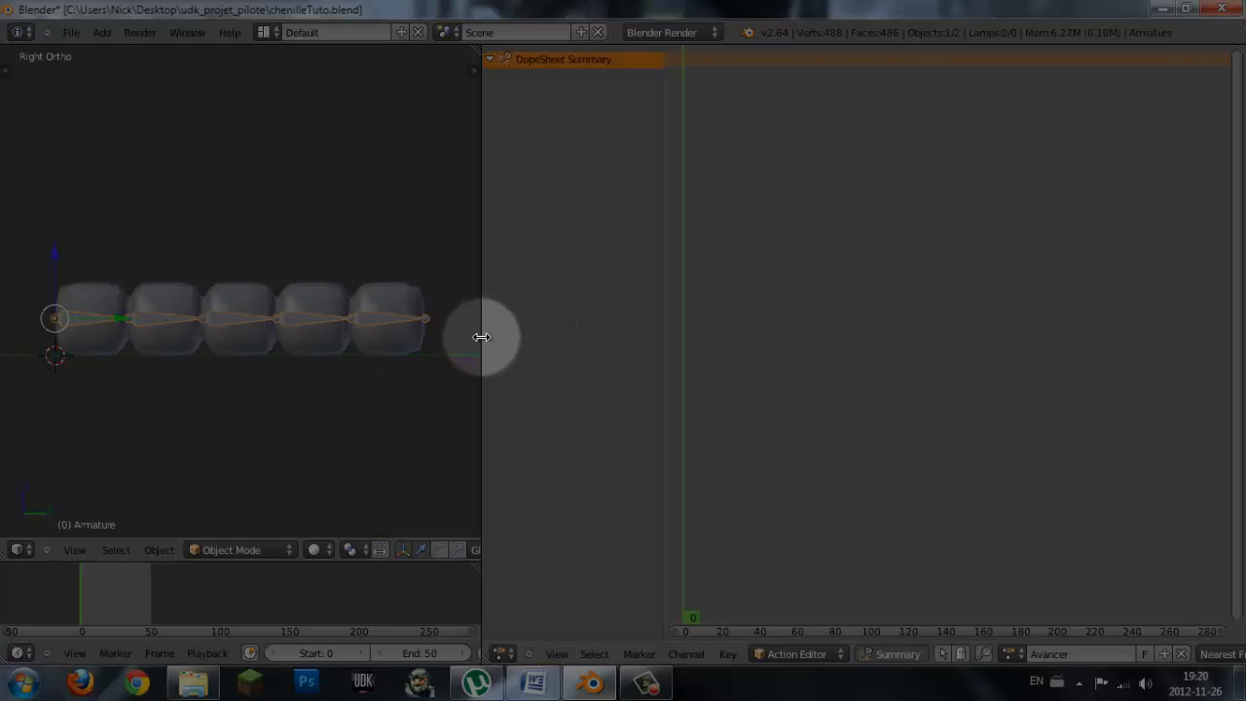
- Turn on automatic keyframe recording in the timeline, adjusting the 3D view's width to reach it
left_click_drag(481, 337, 848, 360)
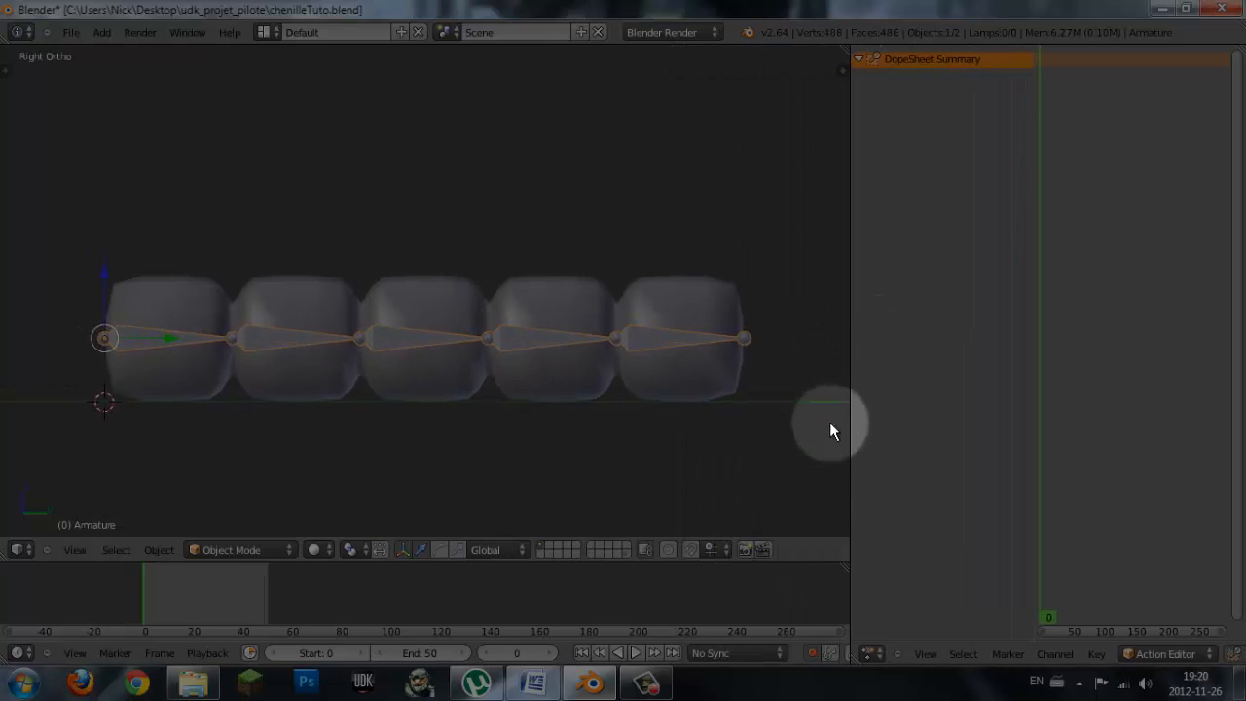
left_click(812, 653)
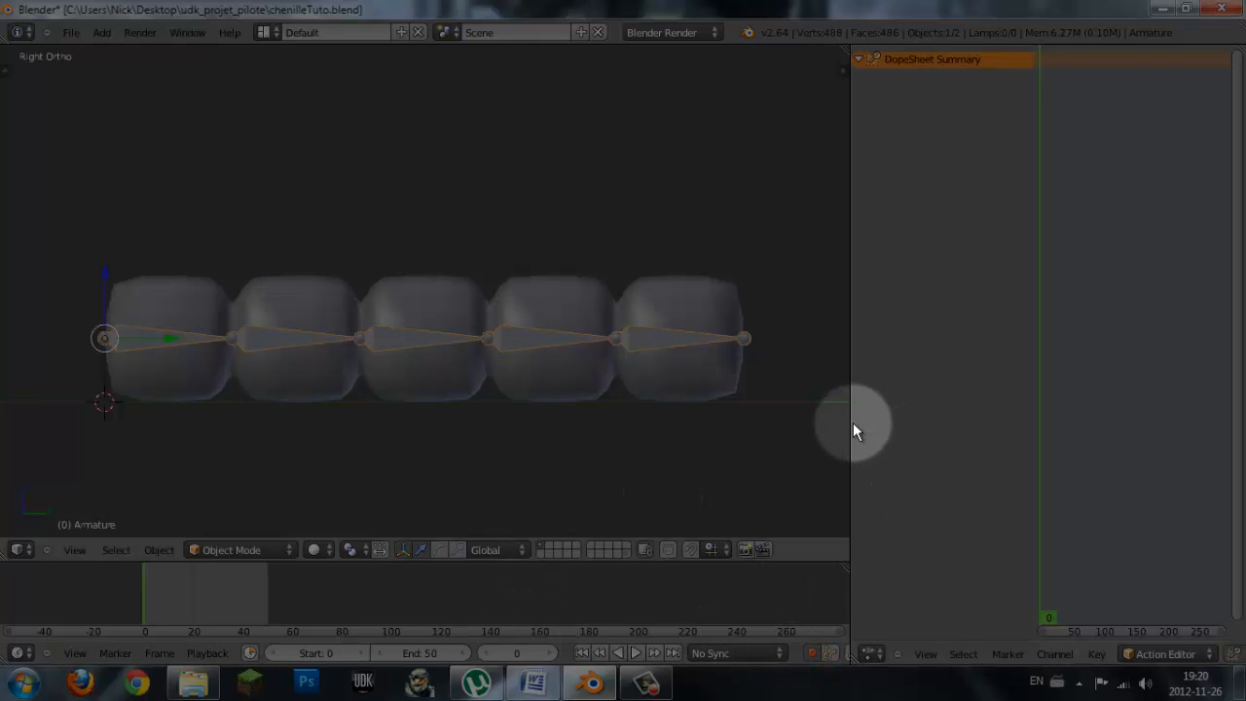
left_click_drag(853, 423, 656, 412)
- Select the Chenille mesh in the 3D view
right_click(113, 335)
right_click(113, 335)
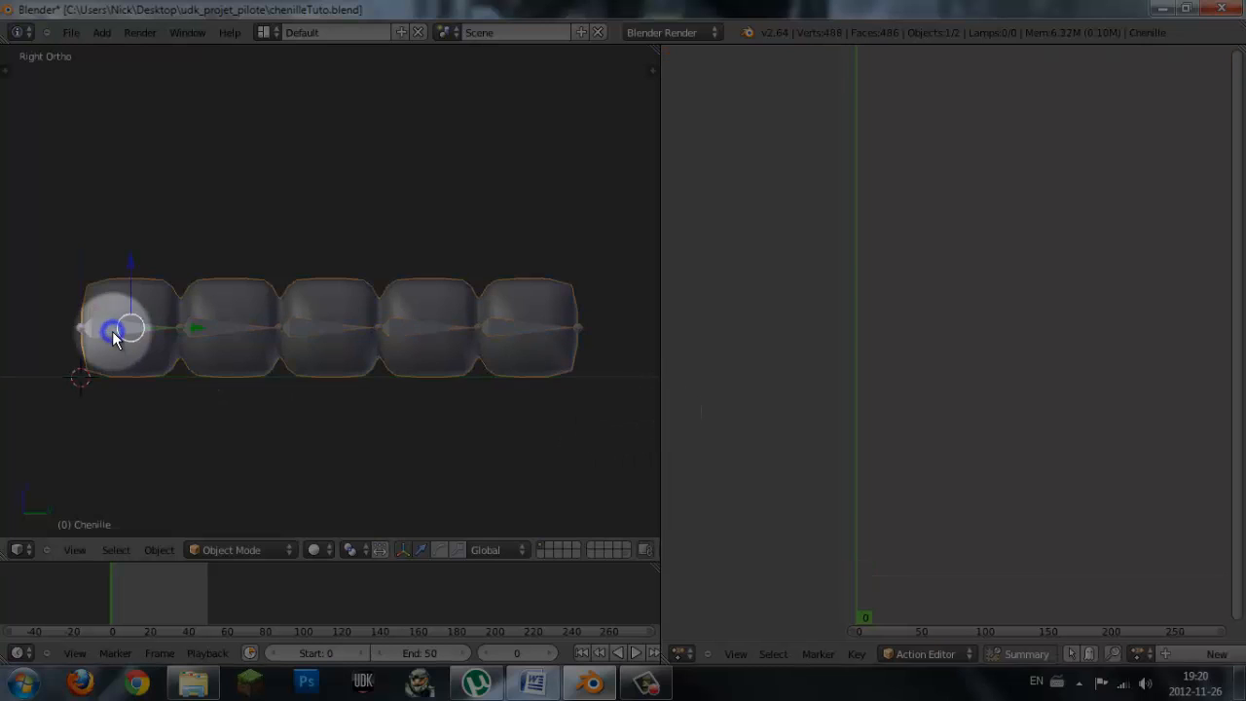
- Select the armature running through the caterpillar and switch it to Pose Mode
right_click(113, 335)
left_click(245, 550)
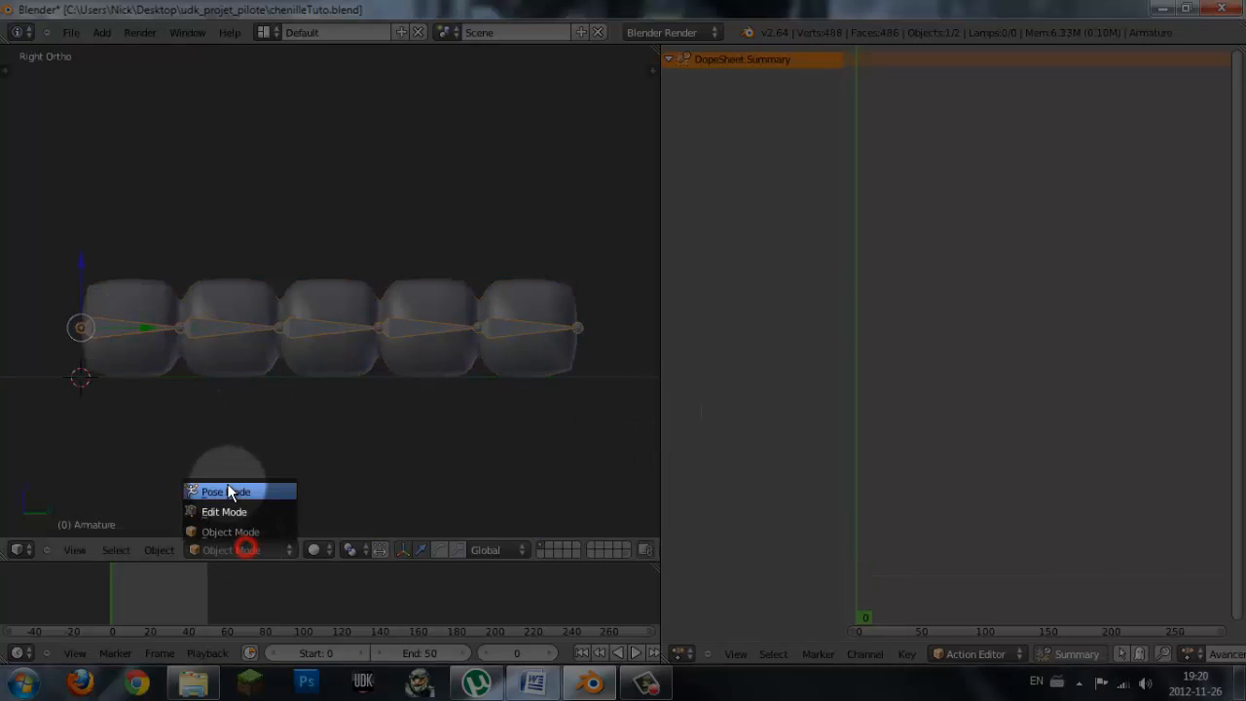
left_click(228, 487)
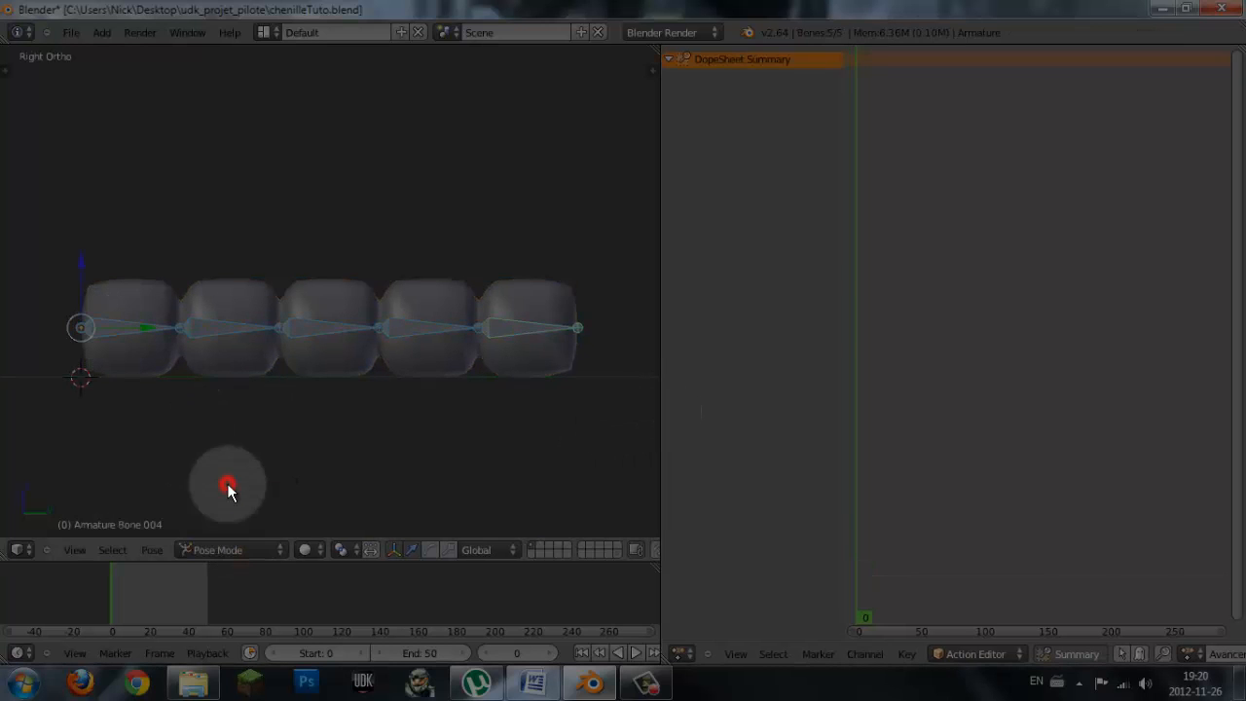
- Select all five bones of the armature and insert keyframes for their starting pose at frame 0
right_click(132, 328)
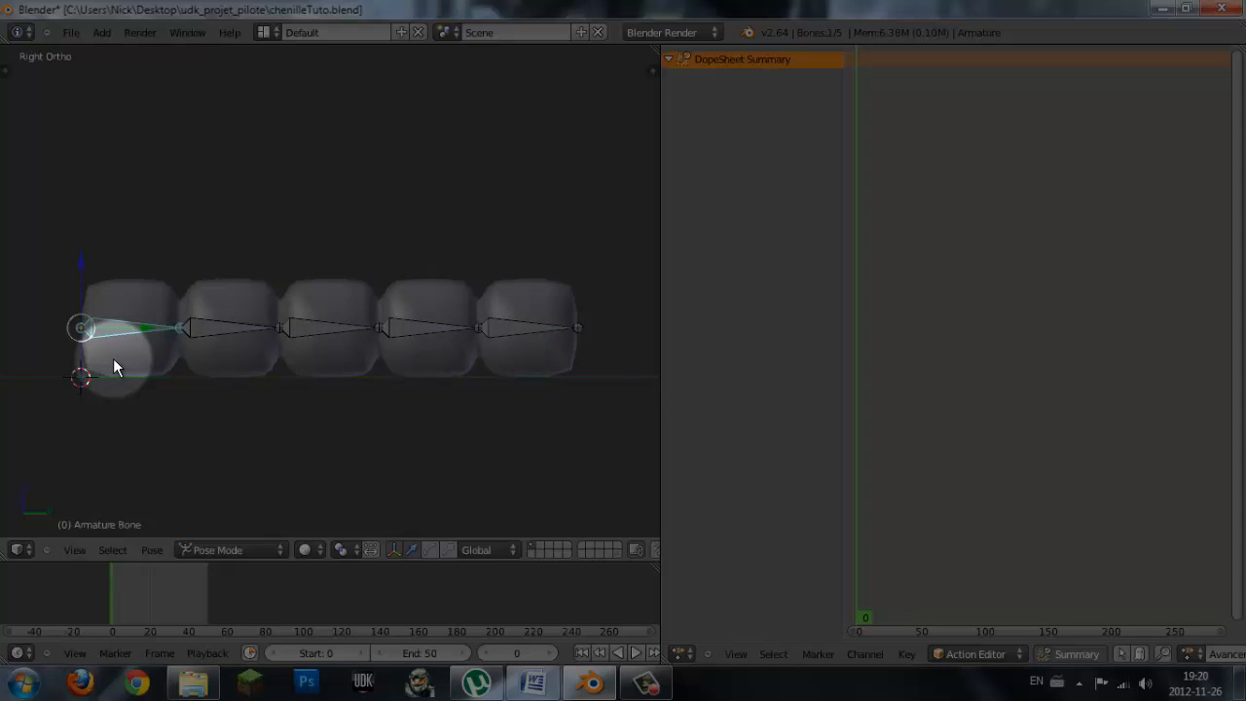
right_click(219, 329, "shift")
right_click(383, 331, "shift")
right_click(433, 329, "shift")
right_click(497, 328, "shift")
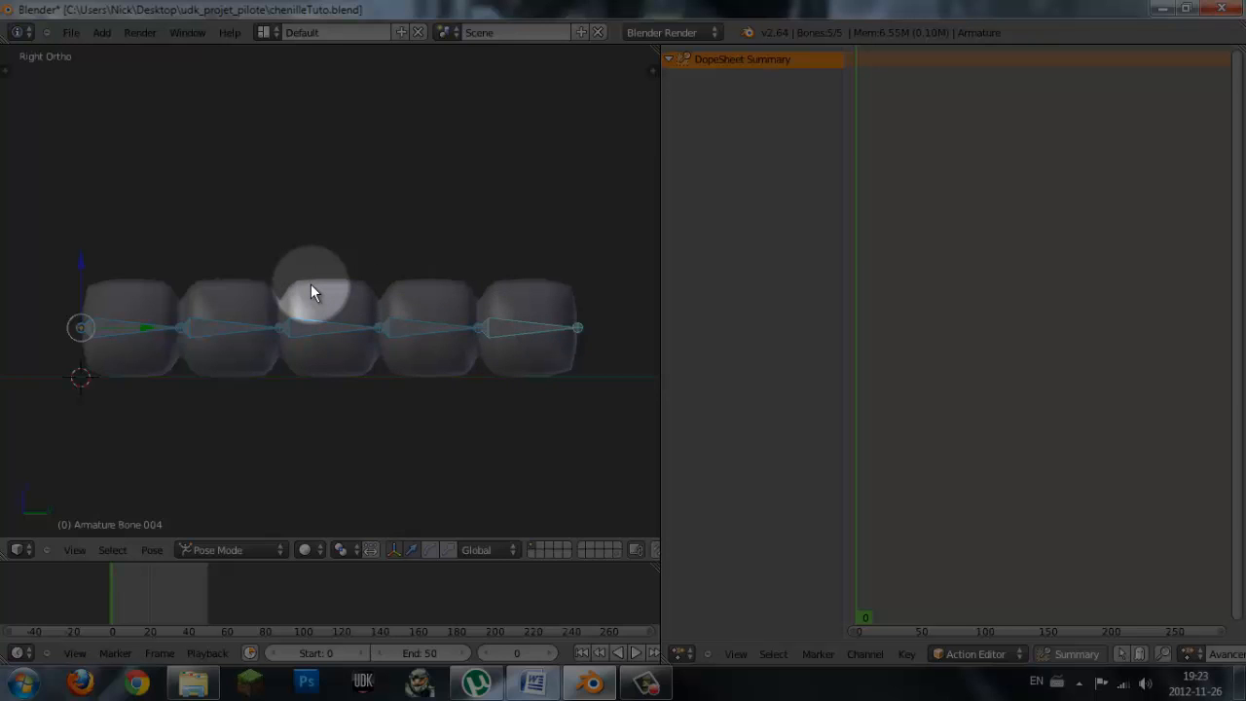
key("i")
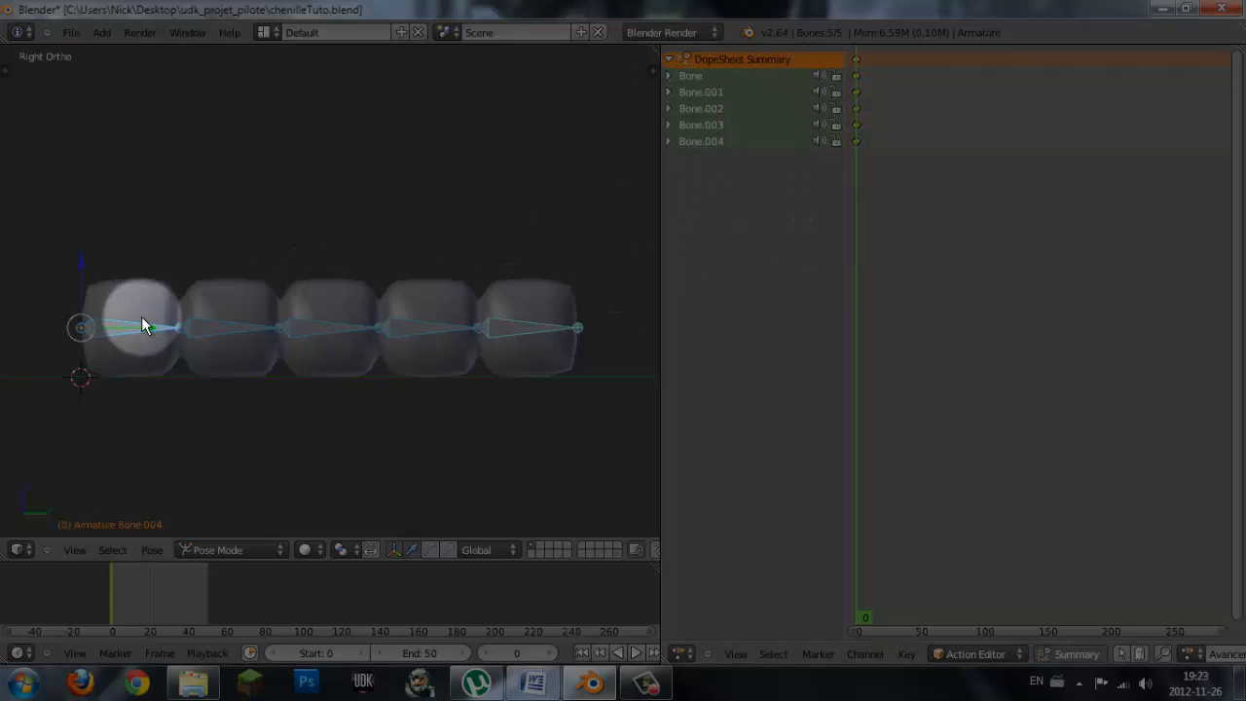
- Move to frame 25 and rotate the second bone, Bone.001, 40° upward using the rotation manipulator
left_click(893, 516)
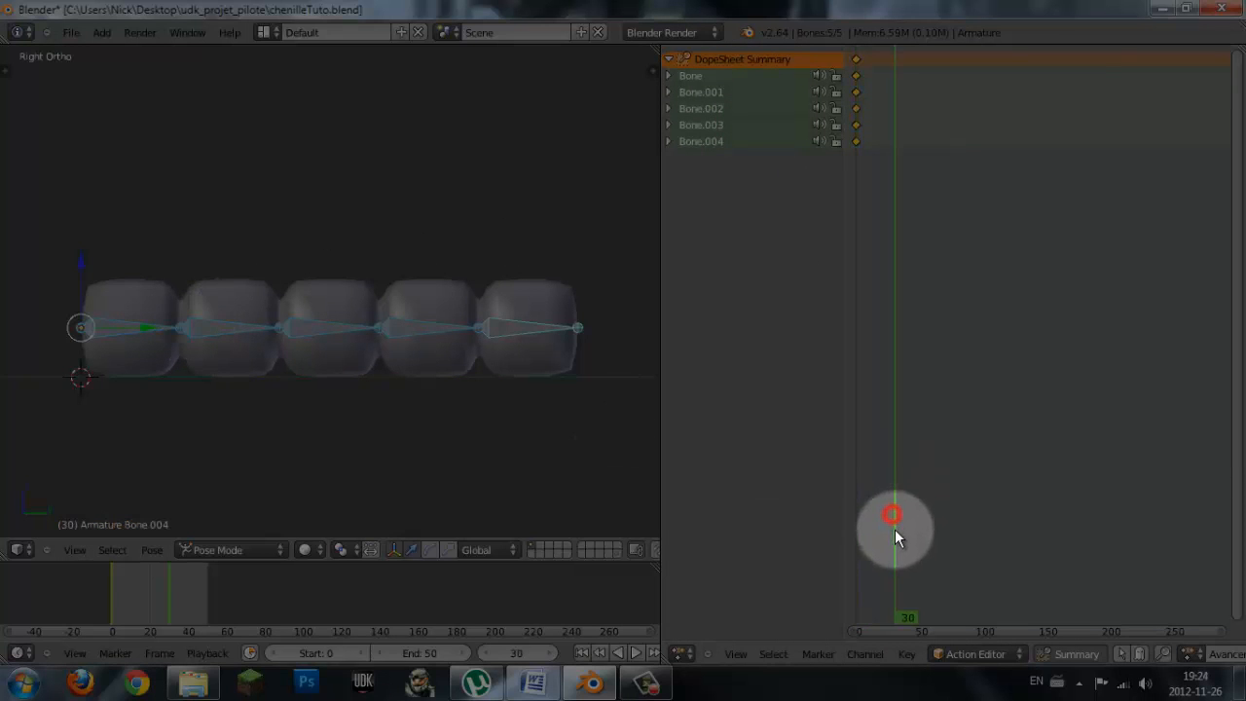
left_click_drag(896, 531, 889, 539)
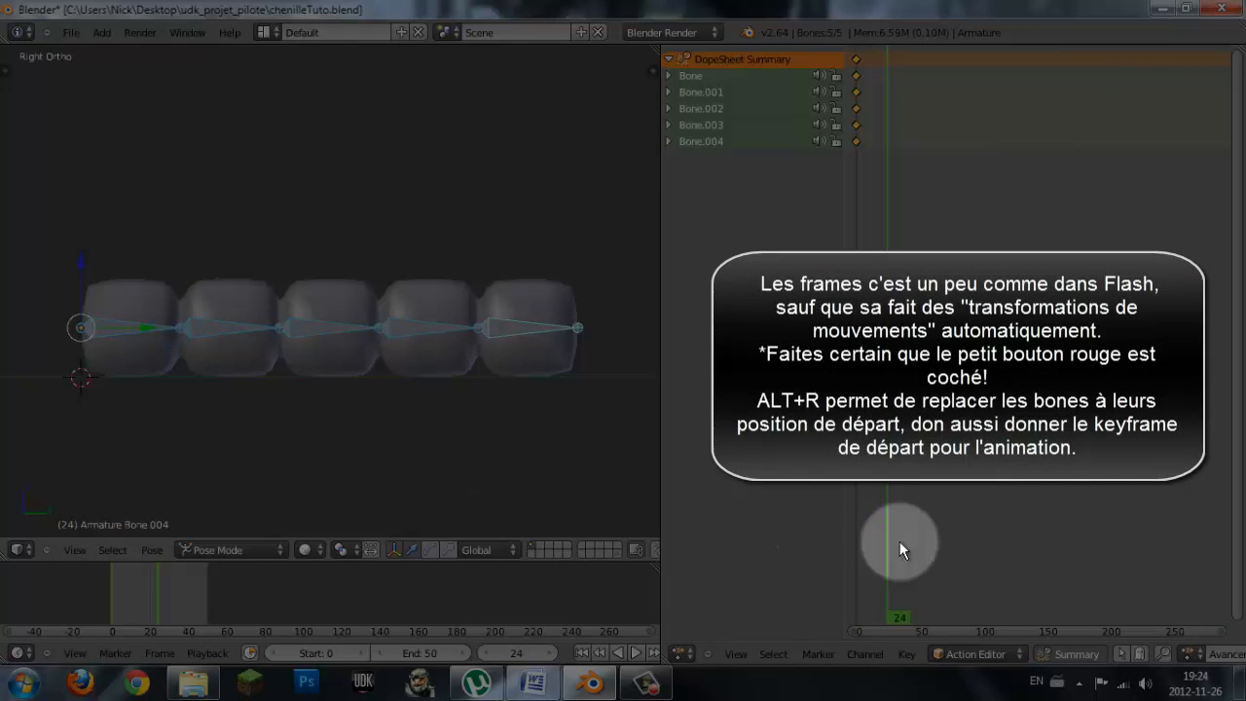
left_click_drag(901, 553, 890, 567)
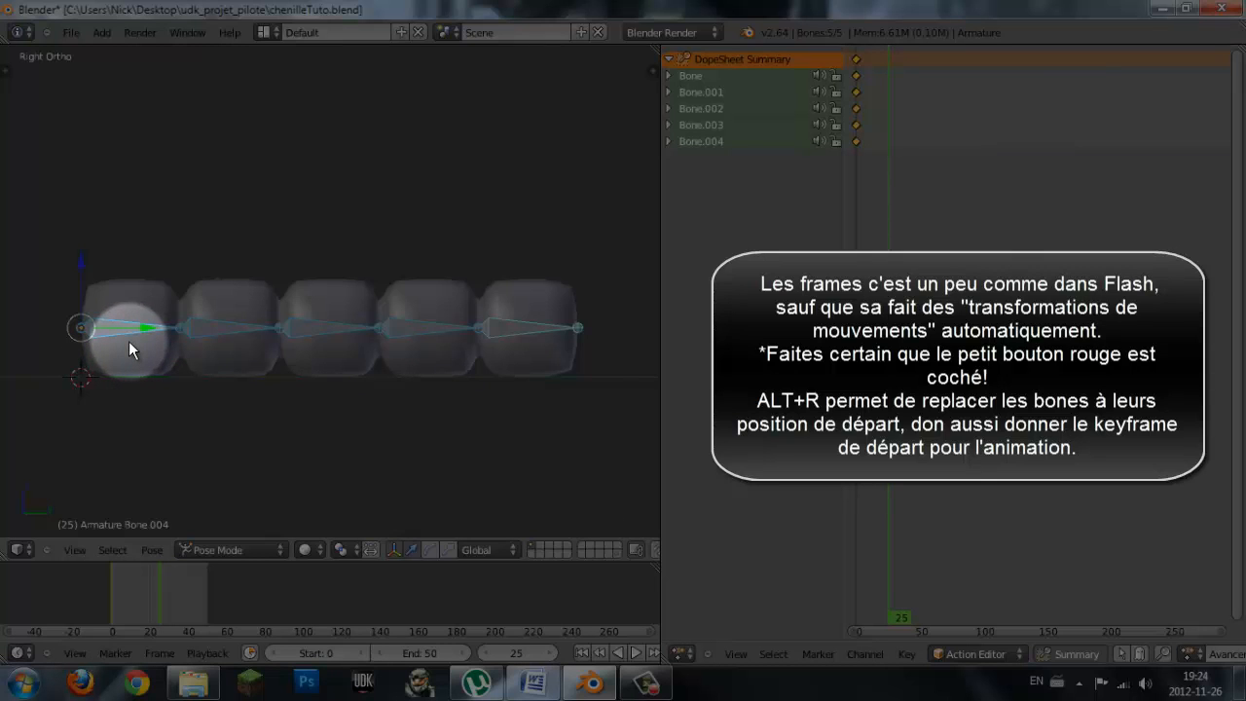
right_click(215, 333)
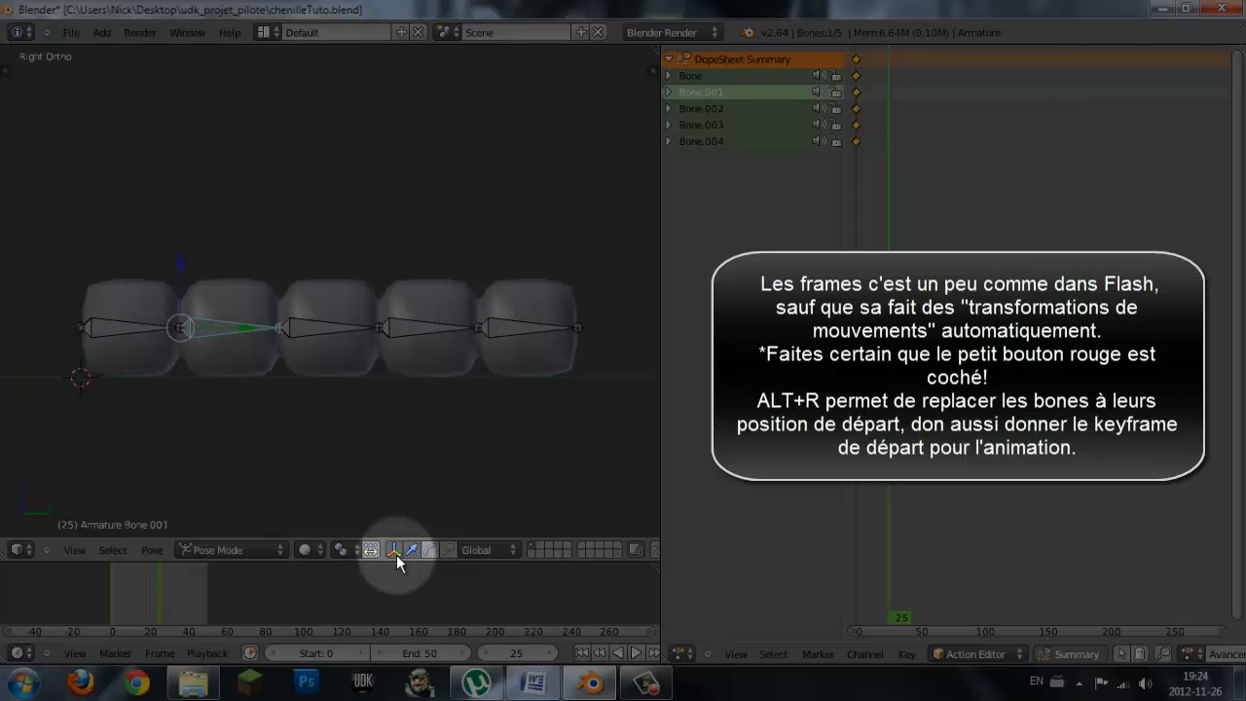
left_click(437, 551)
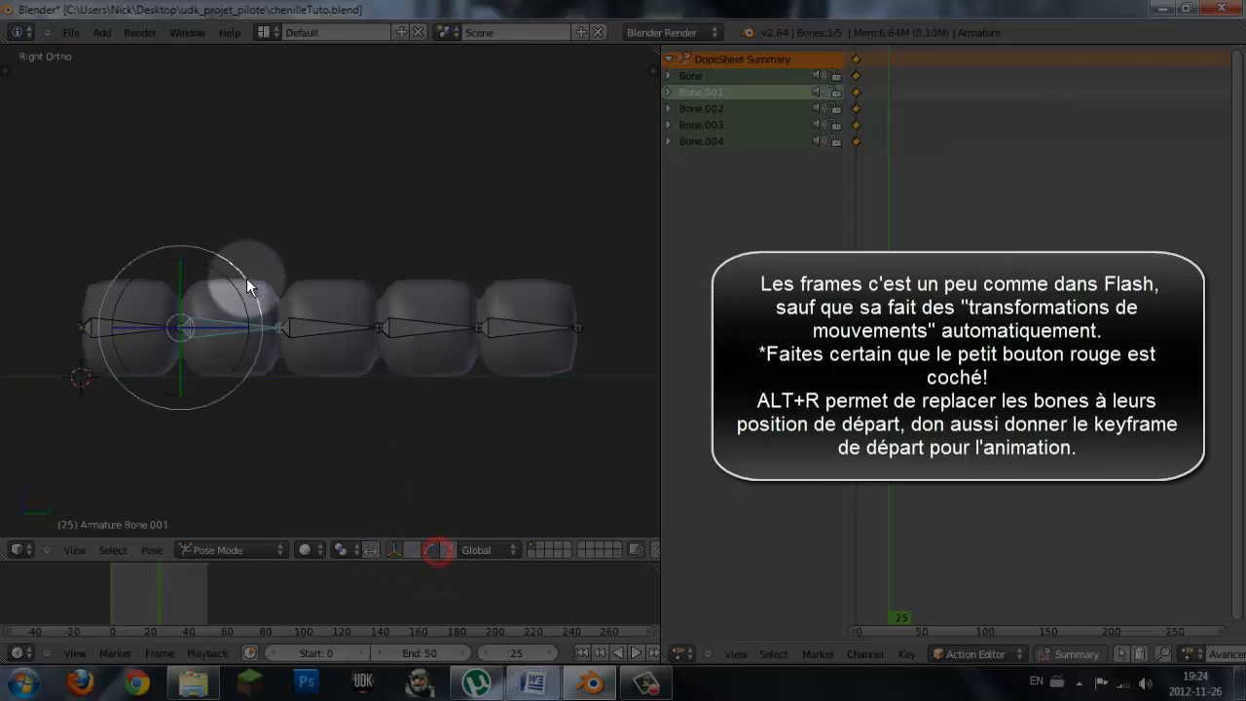
left_click_drag(251, 288, 239, 232)
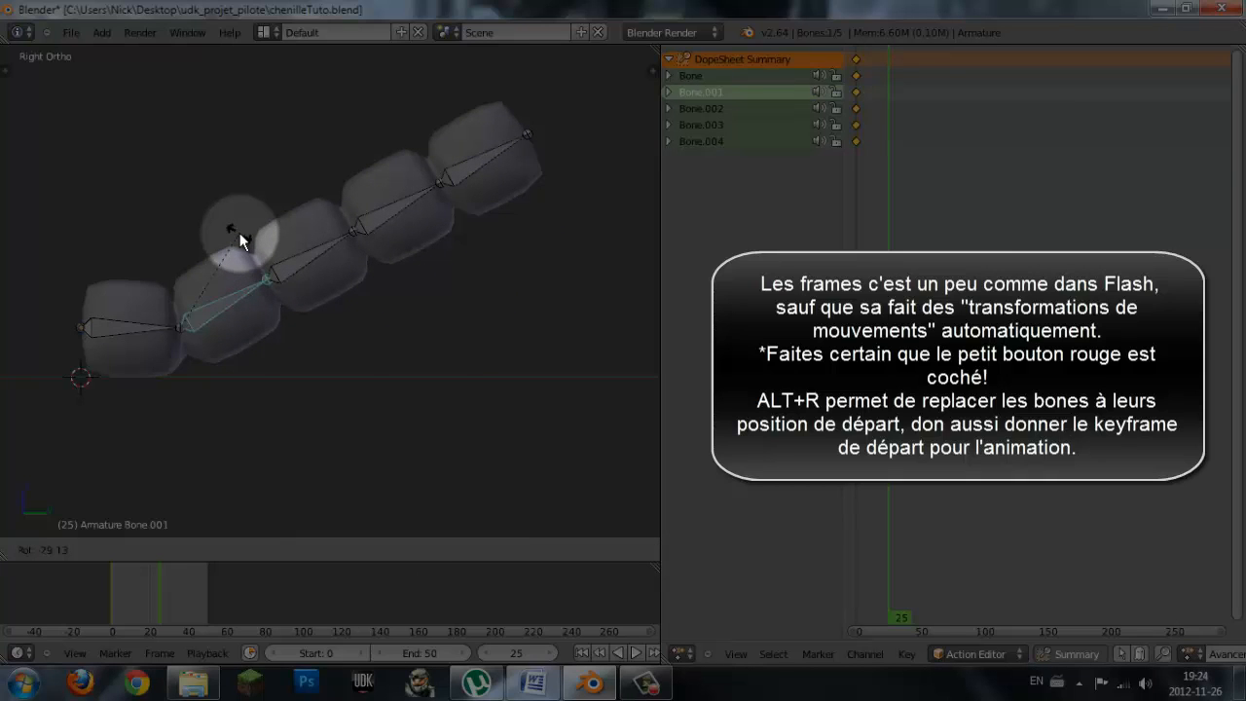
type("0")
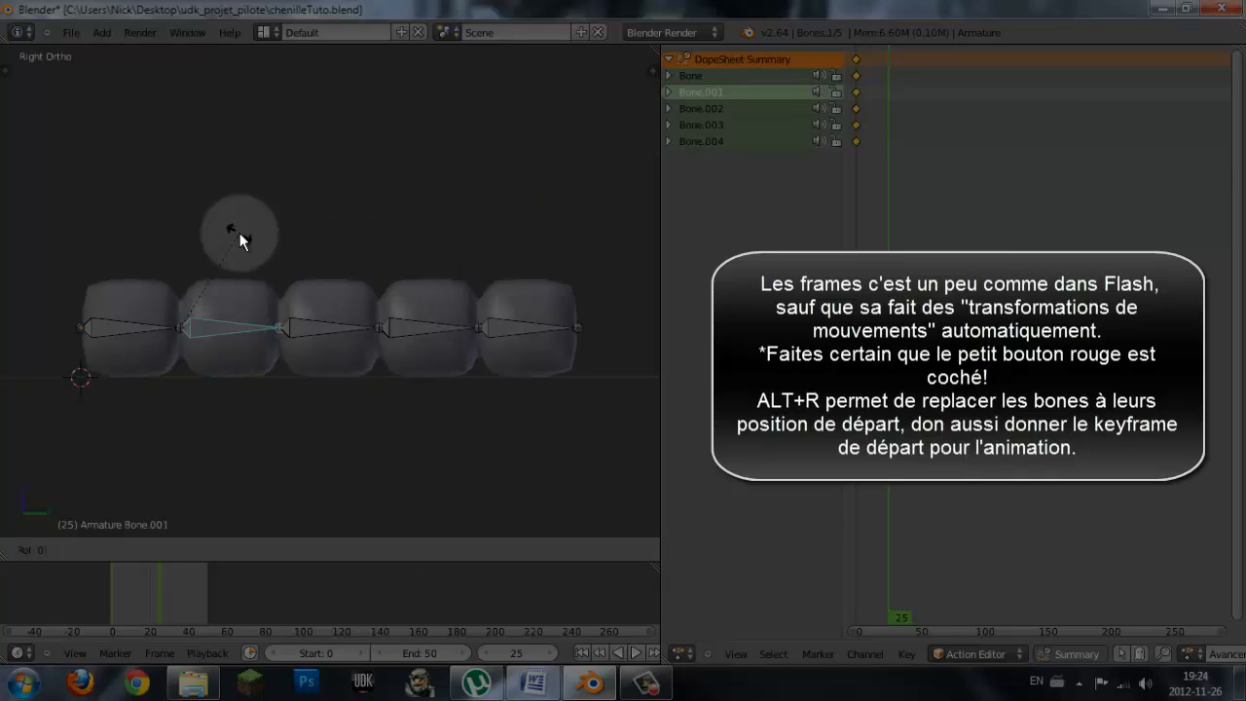
type("40")
key("Return")
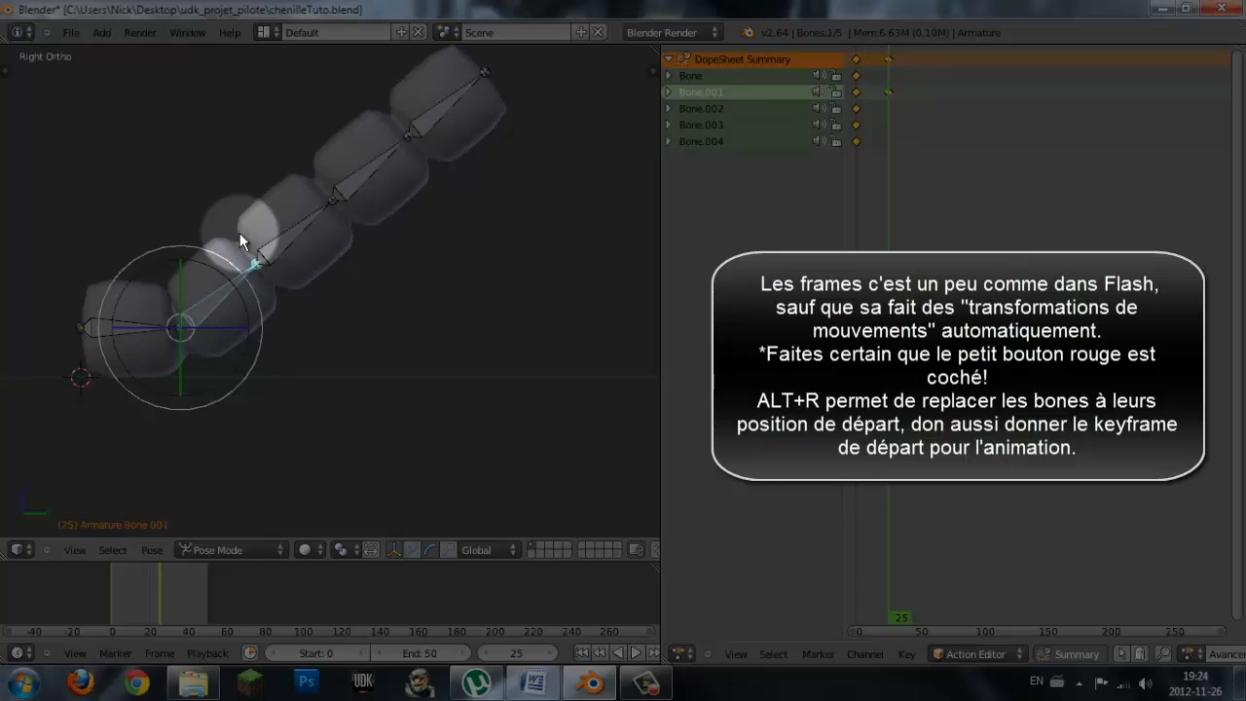
- Rotate the middle bone, Bone.002, 40° downward at frame 25 so the middle segment lies level
right_click(276, 243)
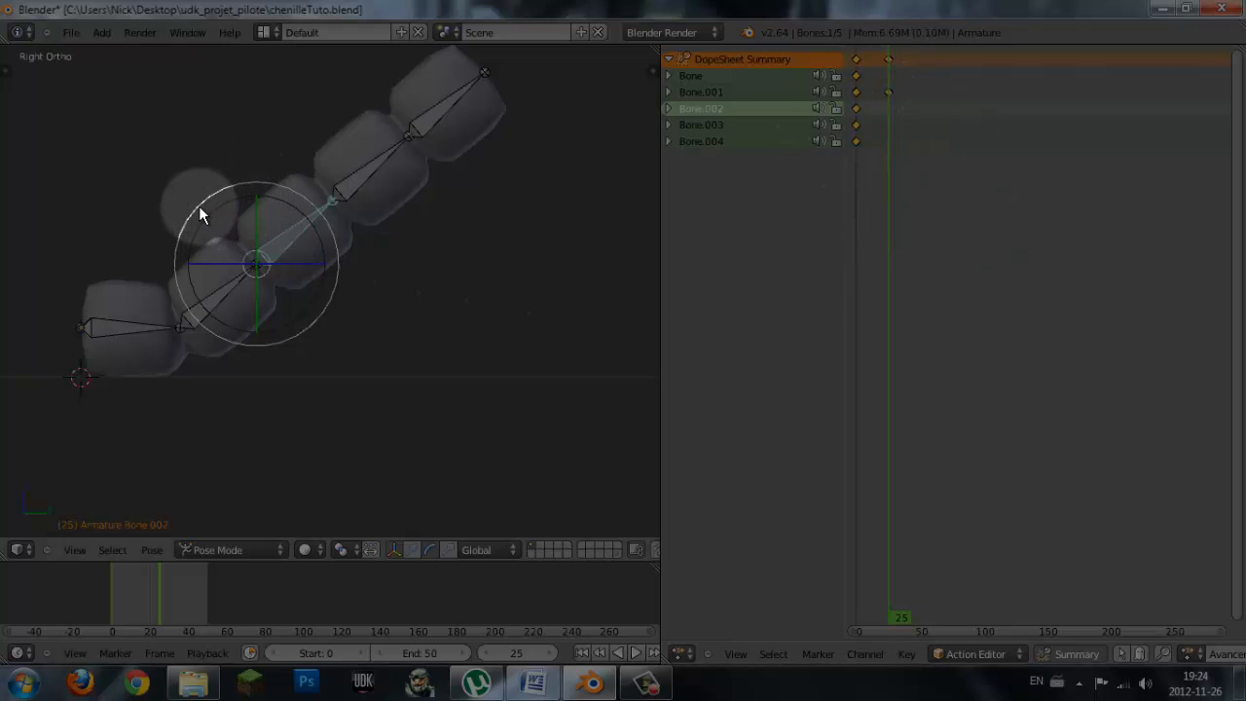
left_click_drag(190, 210, 219, 158)
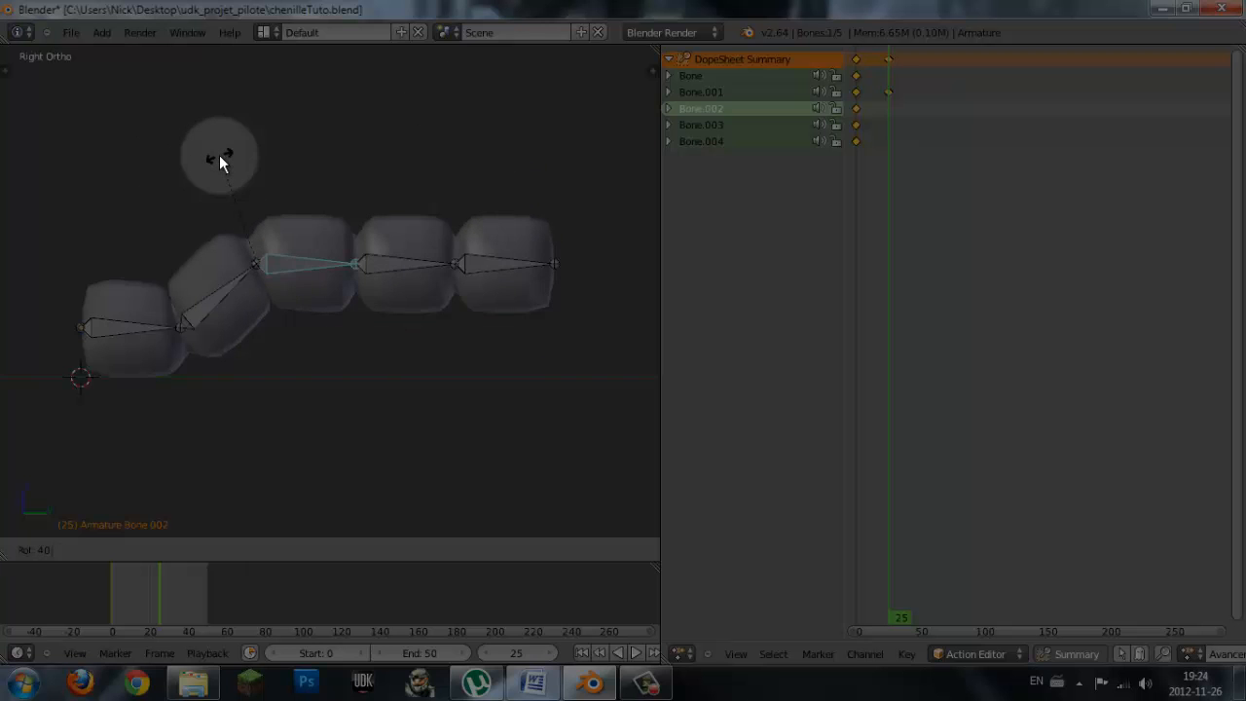
left_click_drag(219, 157, 219, 154)
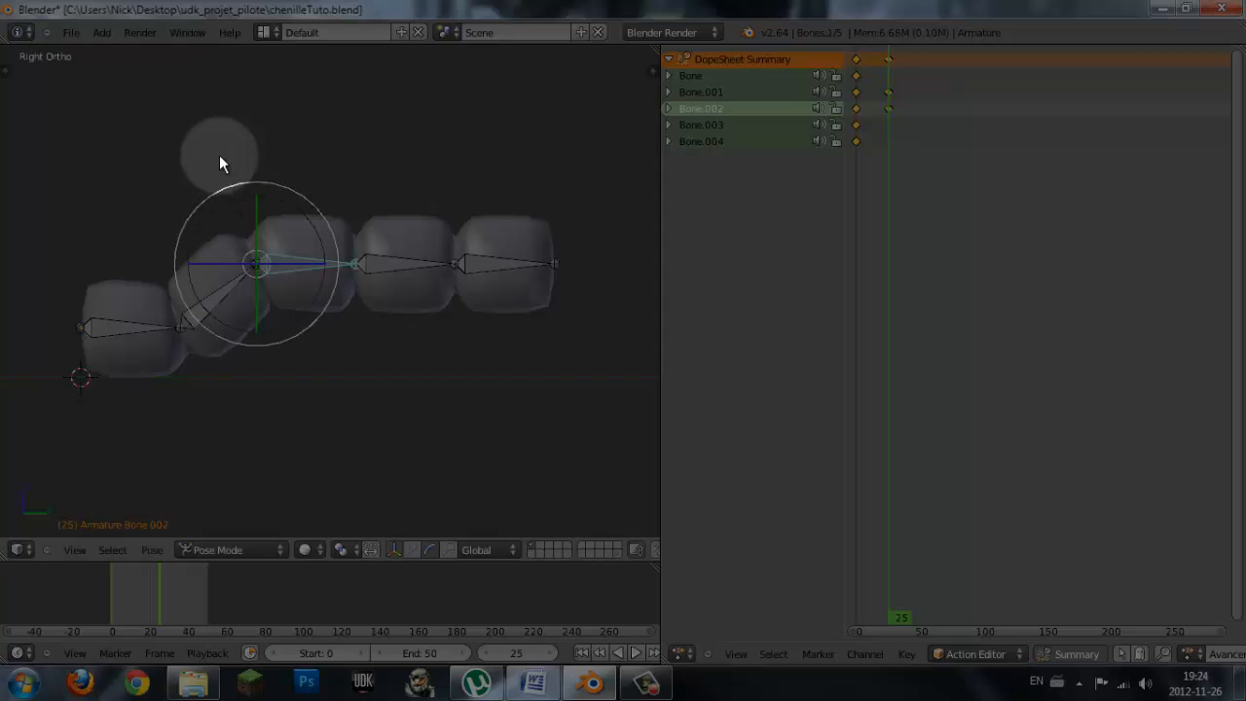
- Rotate the fourth bone, Bone.003, 40° downward at frame 25 to bring the arch back toward the ground
left_click(378, 269)
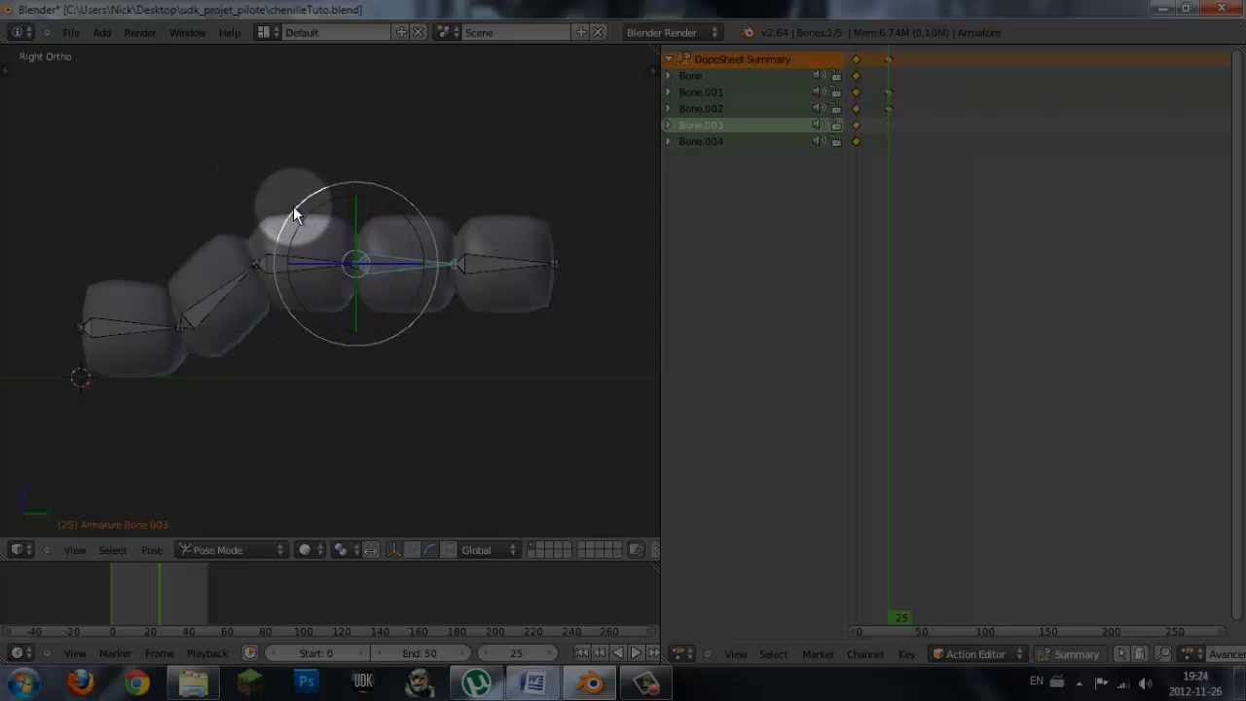
left_click_drag(293, 205, 308, 190)
type("40")
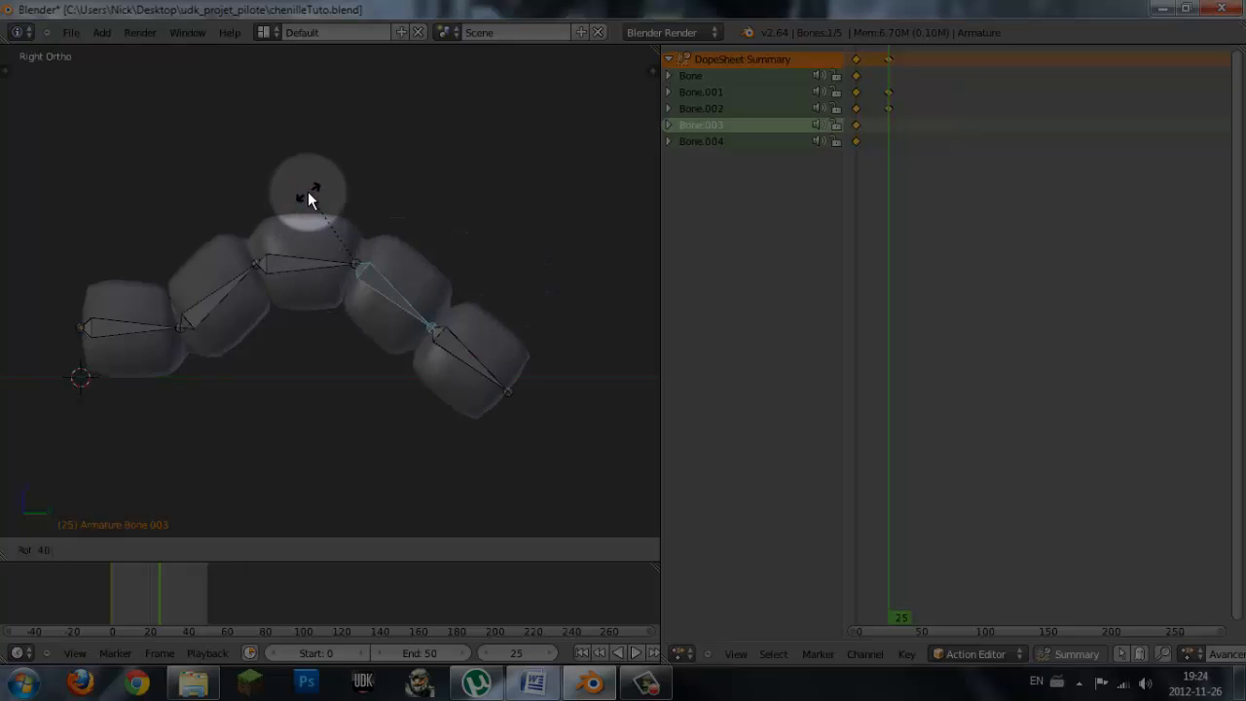
key("Return")
- Rotate the last bone, Bone.004, 40° upward at frame 25 so the end segment lies flat
right_click(433, 343)
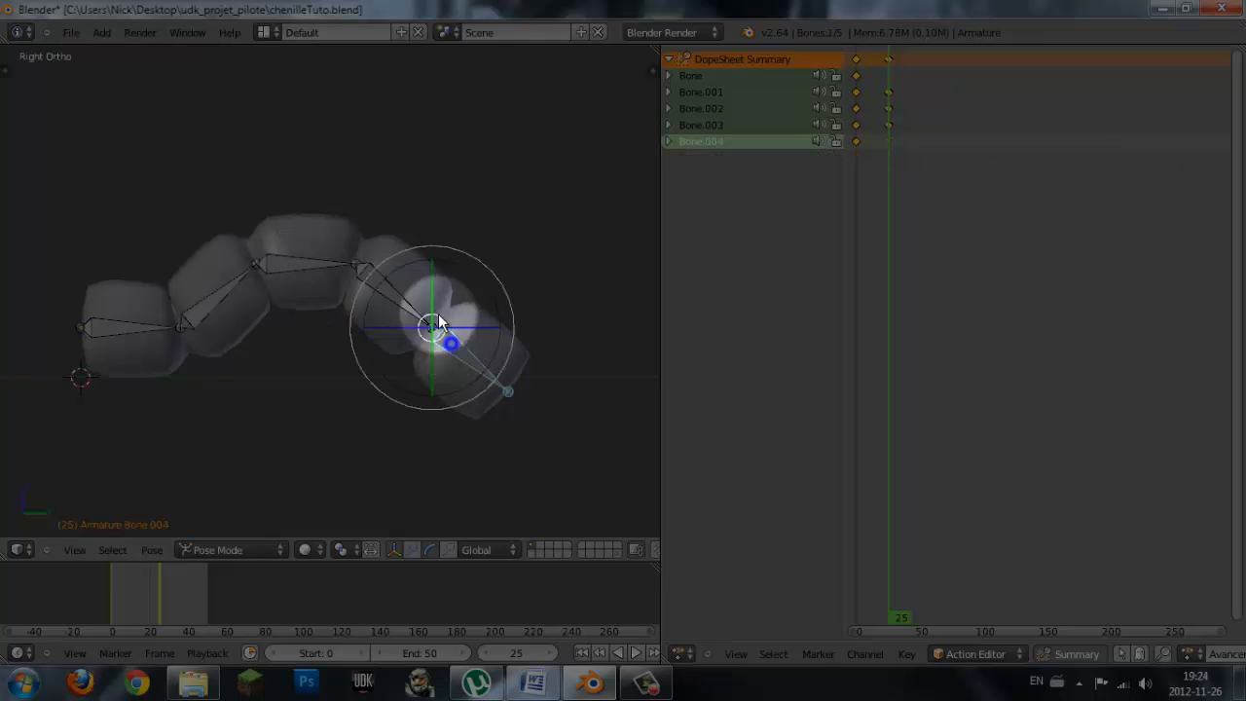
left_click_drag(386, 269, 335, 307)
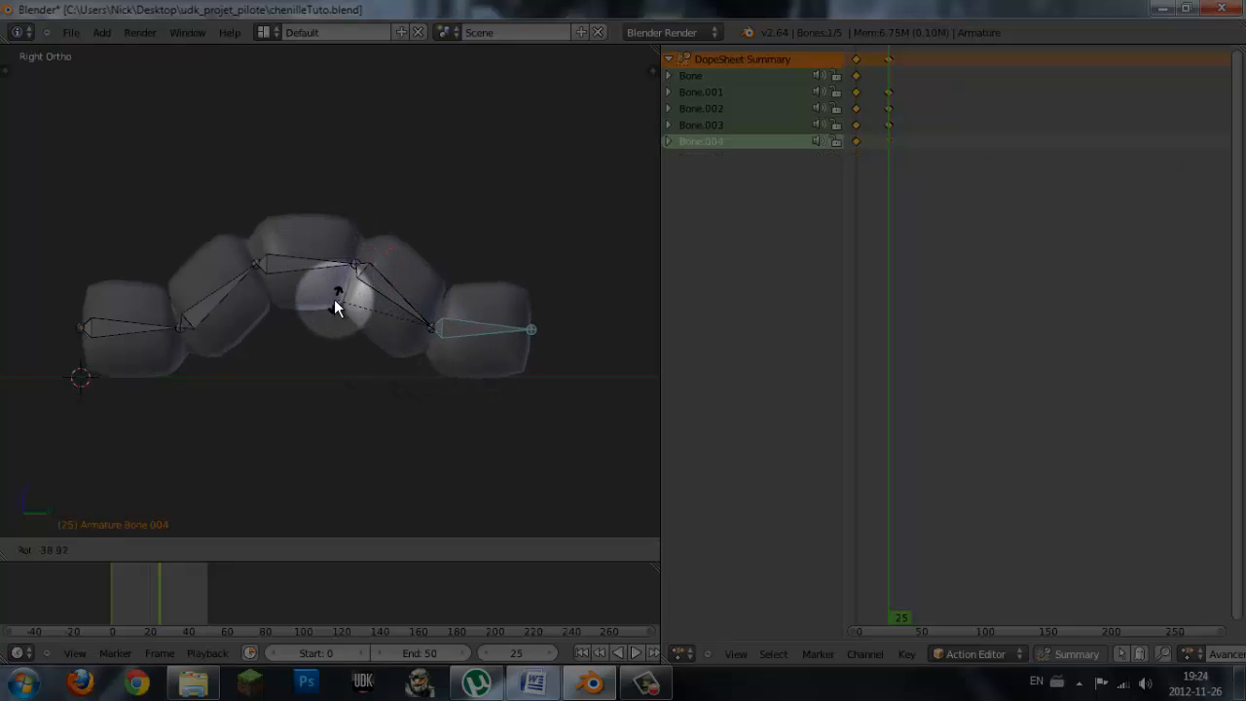
type("40")
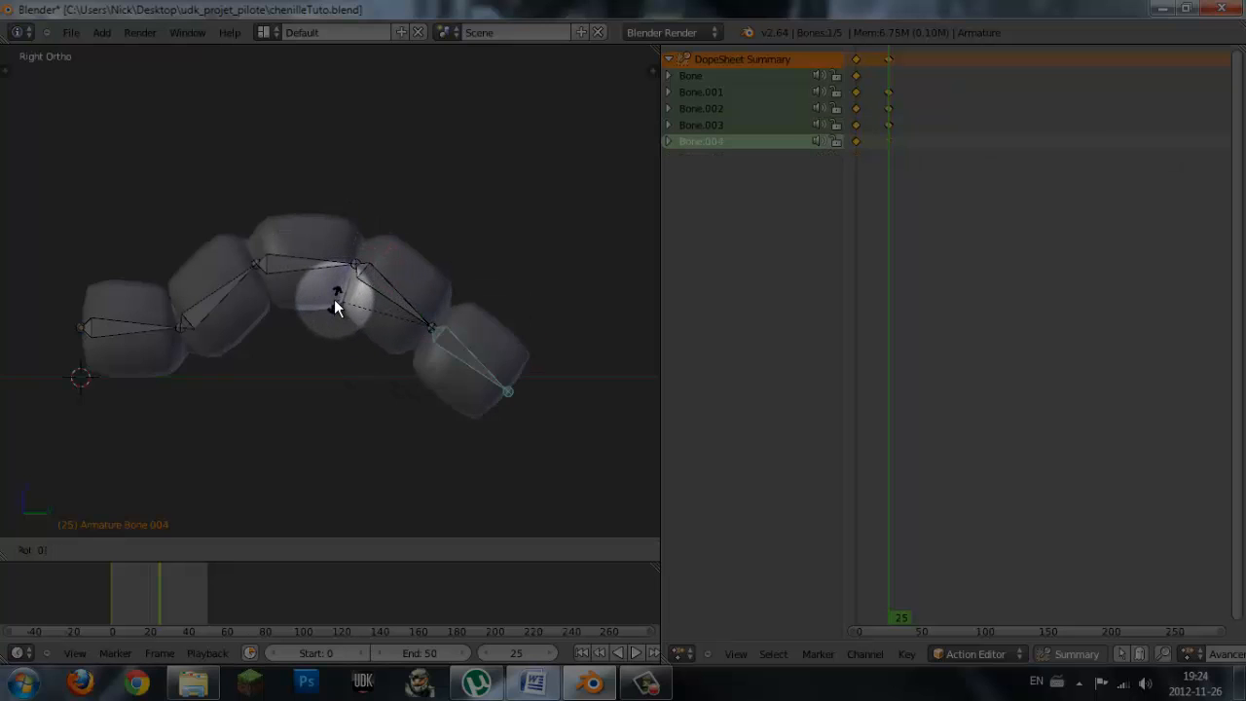
key("Return")
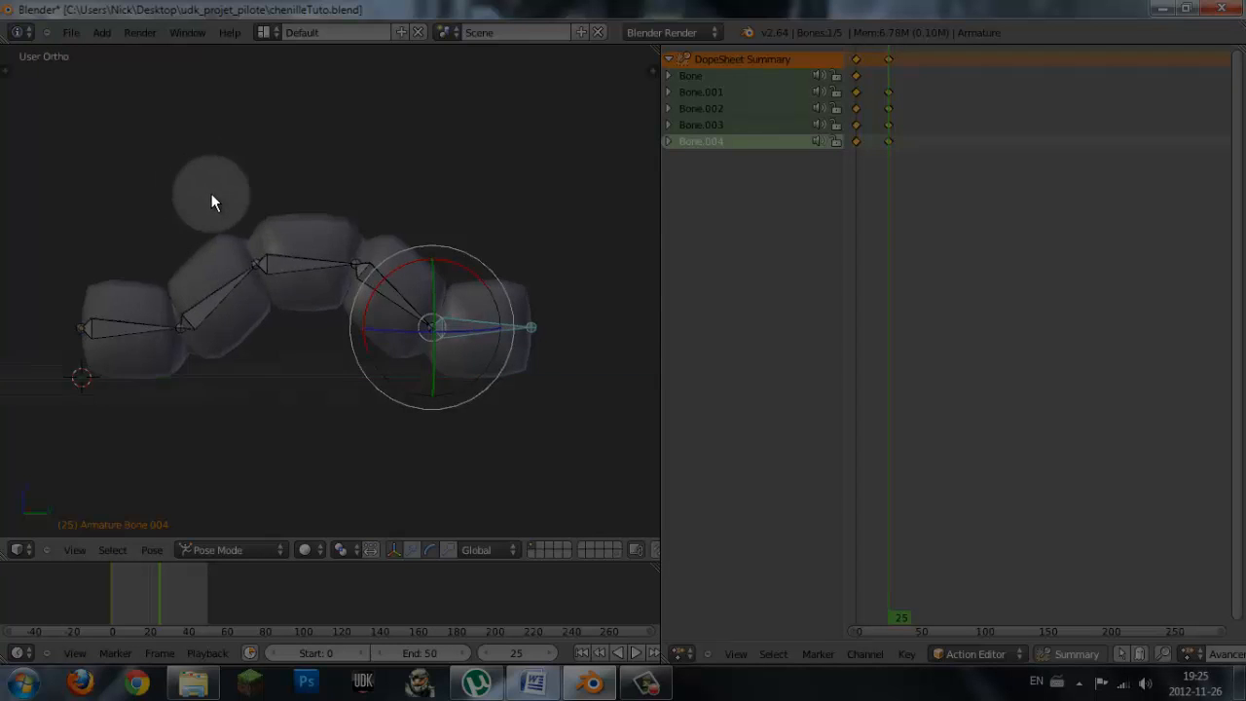
middle_click_drag(210, 193, 273, 240)
key("KP_5")
key("KP_5")
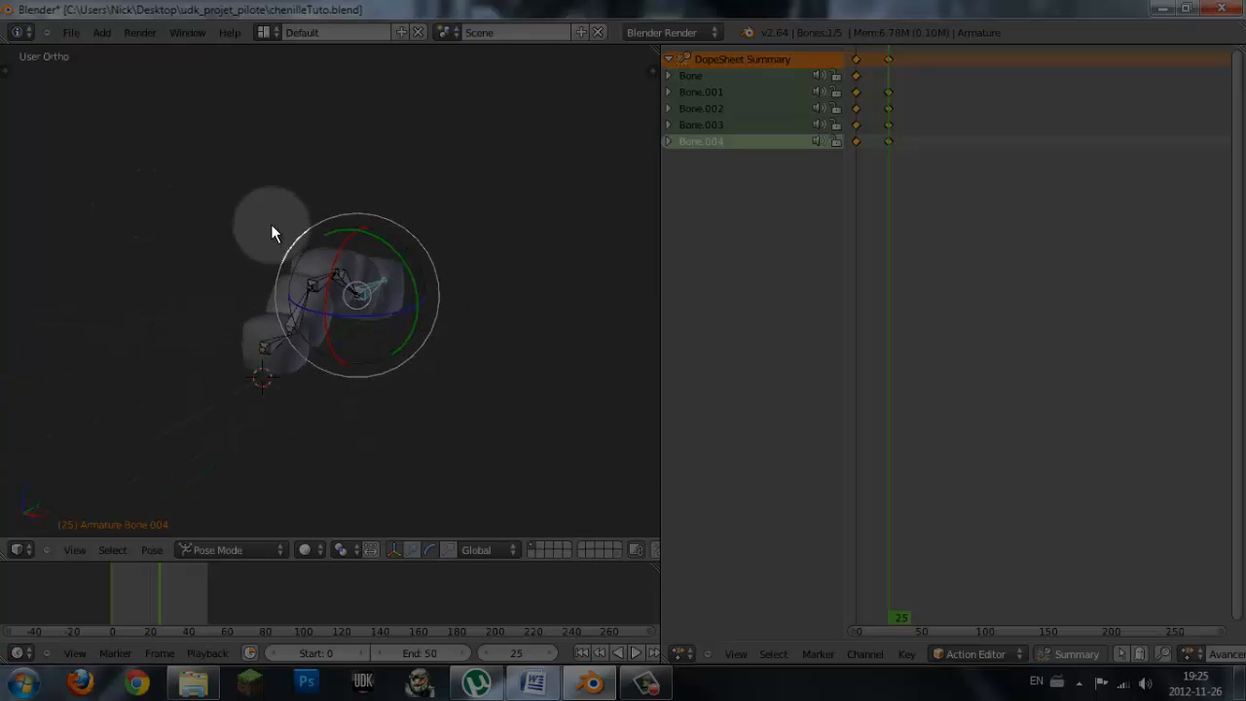
key("KP_3")
scroll(358, 295, "up", 3)
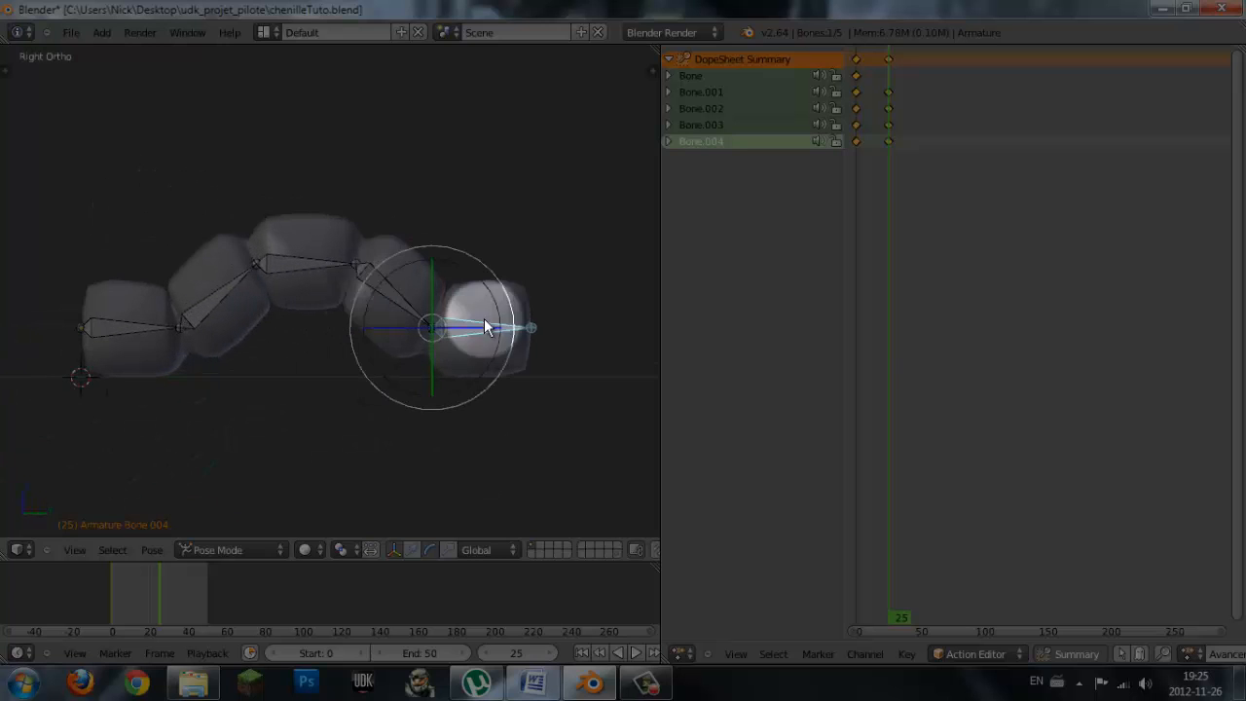
- Copy the starting-pose keyframes of all five bones from frame 0 to frame 50
left_click_drag(891, 566, 924, 574)
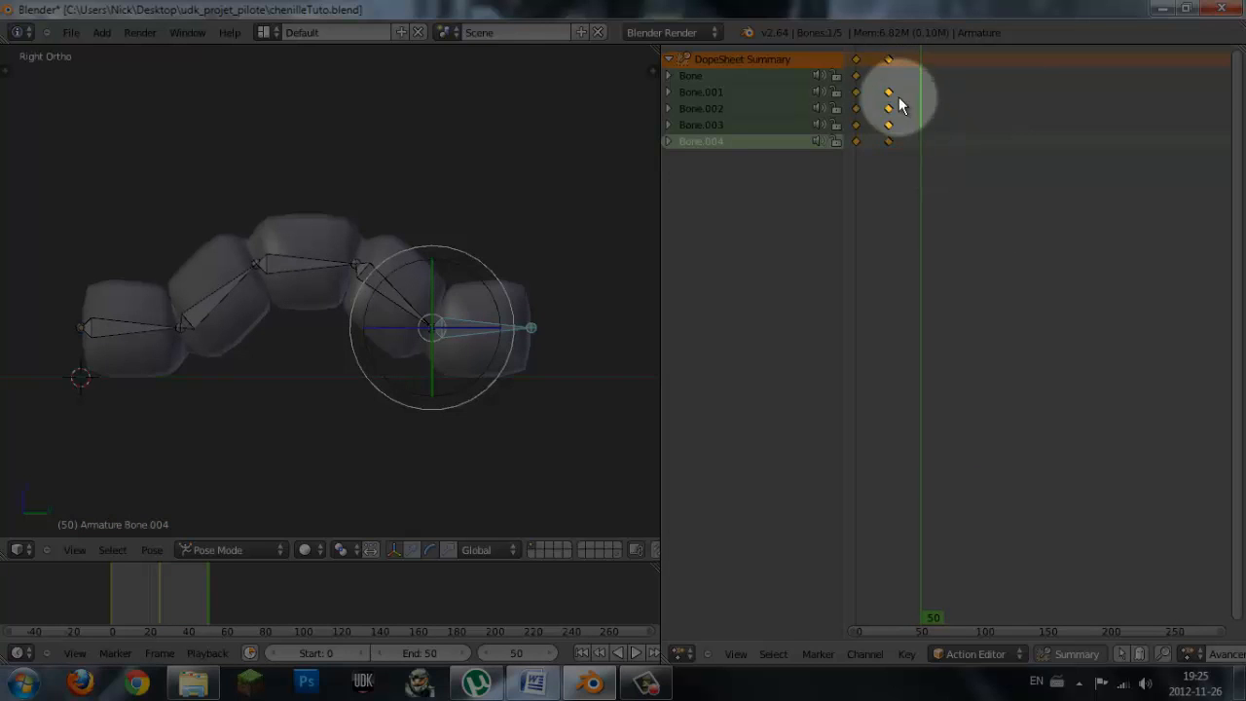
left_click(857, 62)
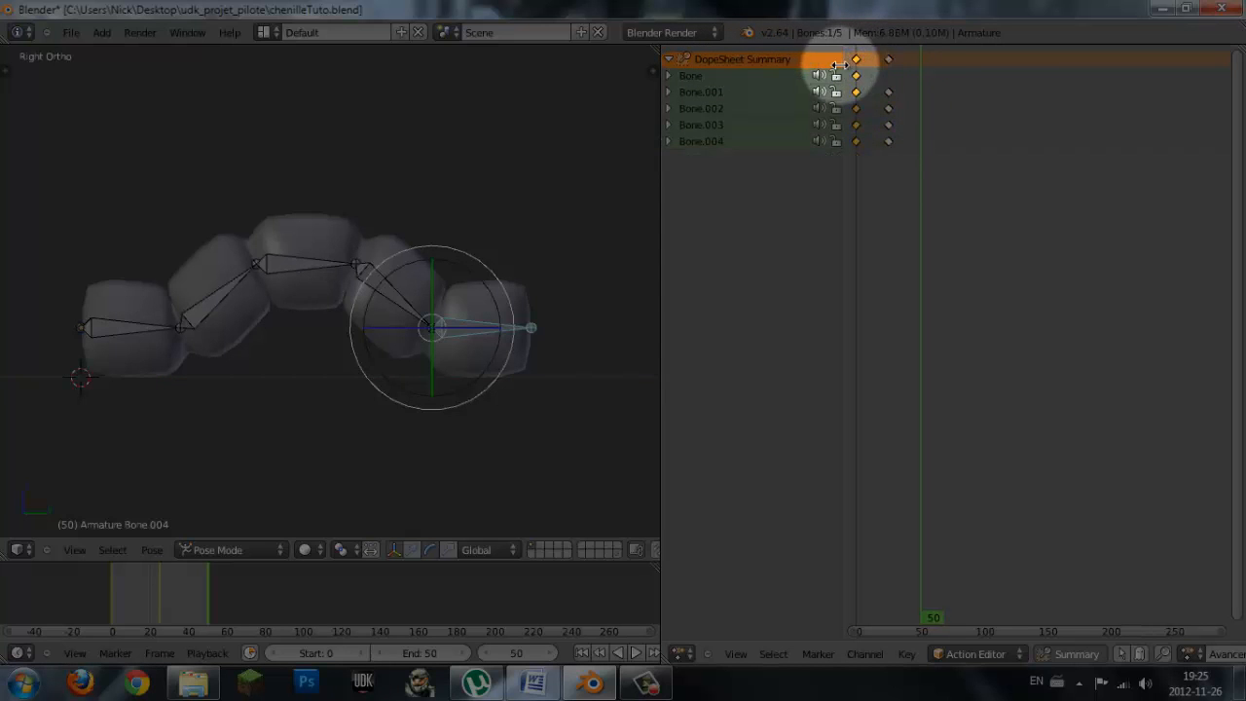
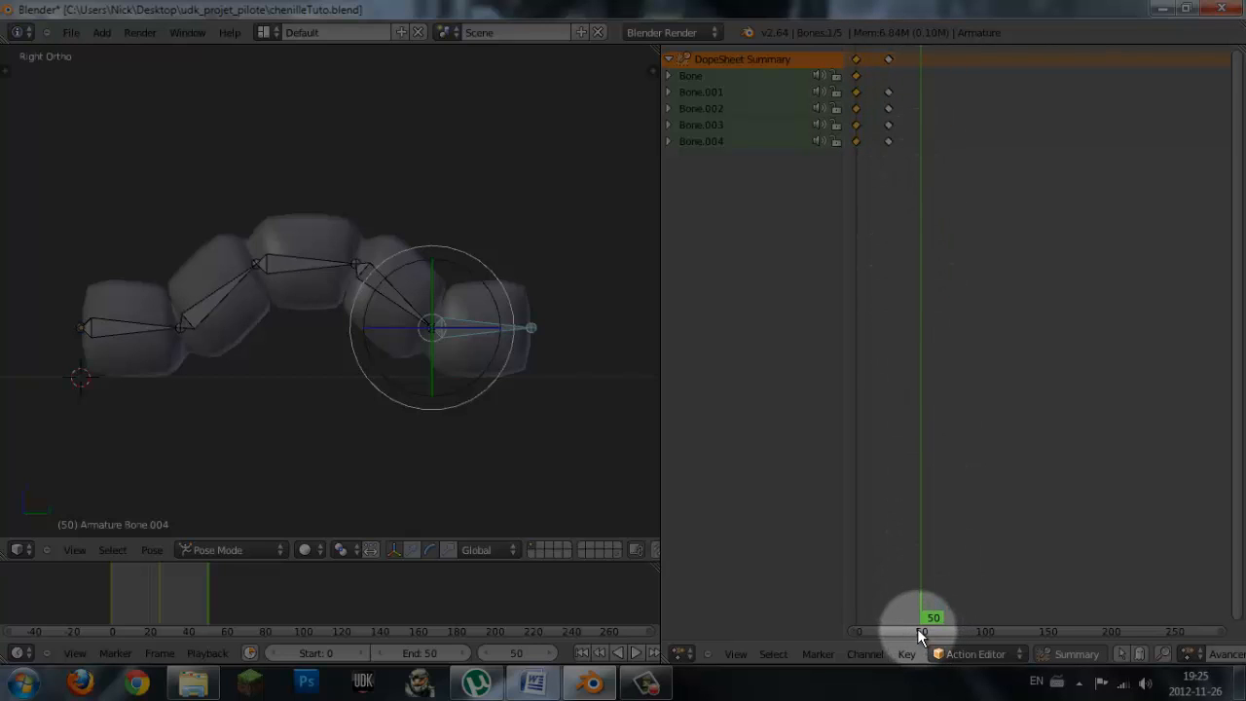
key("i")
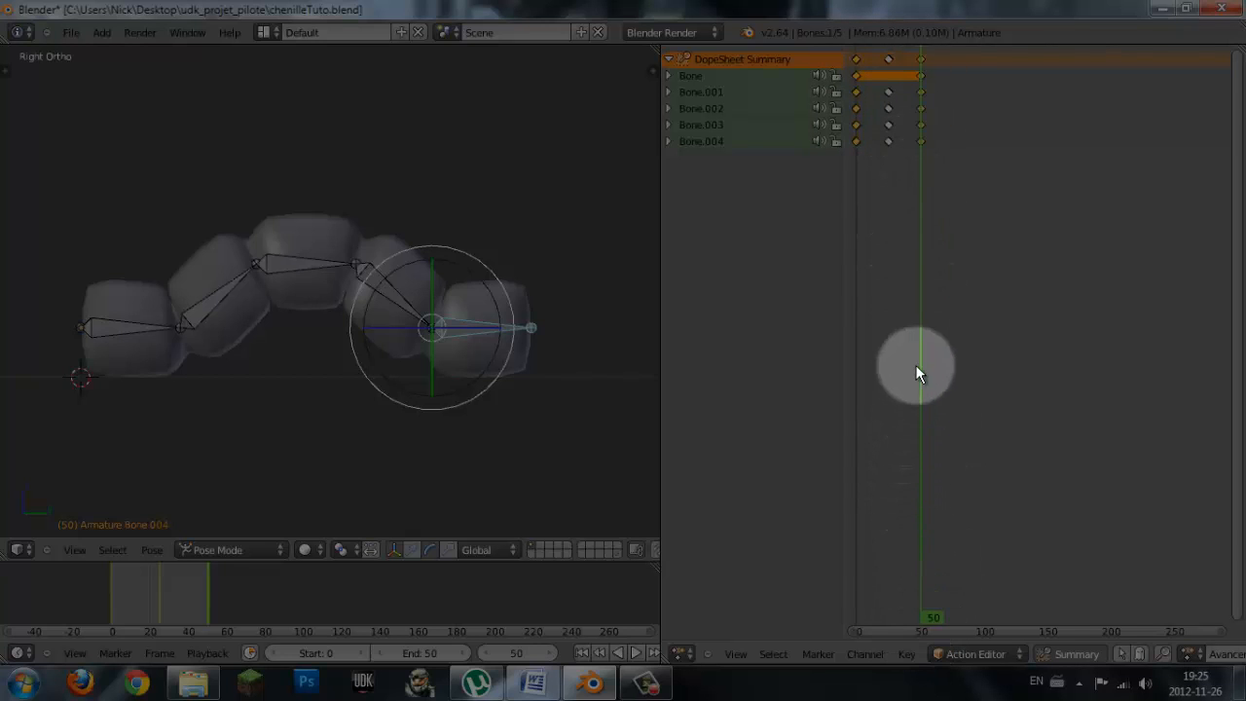
- Scrub past the last keyframe and play back the Avancer animation, viewing the caterpillar's movement from another angle
mouse_move(920, 361)
left_mouse_down()
mouse_move(902, 374)
mouse_move(799, 367)
mouse_move(920, 359)
mouse_move(857, 368)
mouse_move(936, 370)
left_mouse_up()
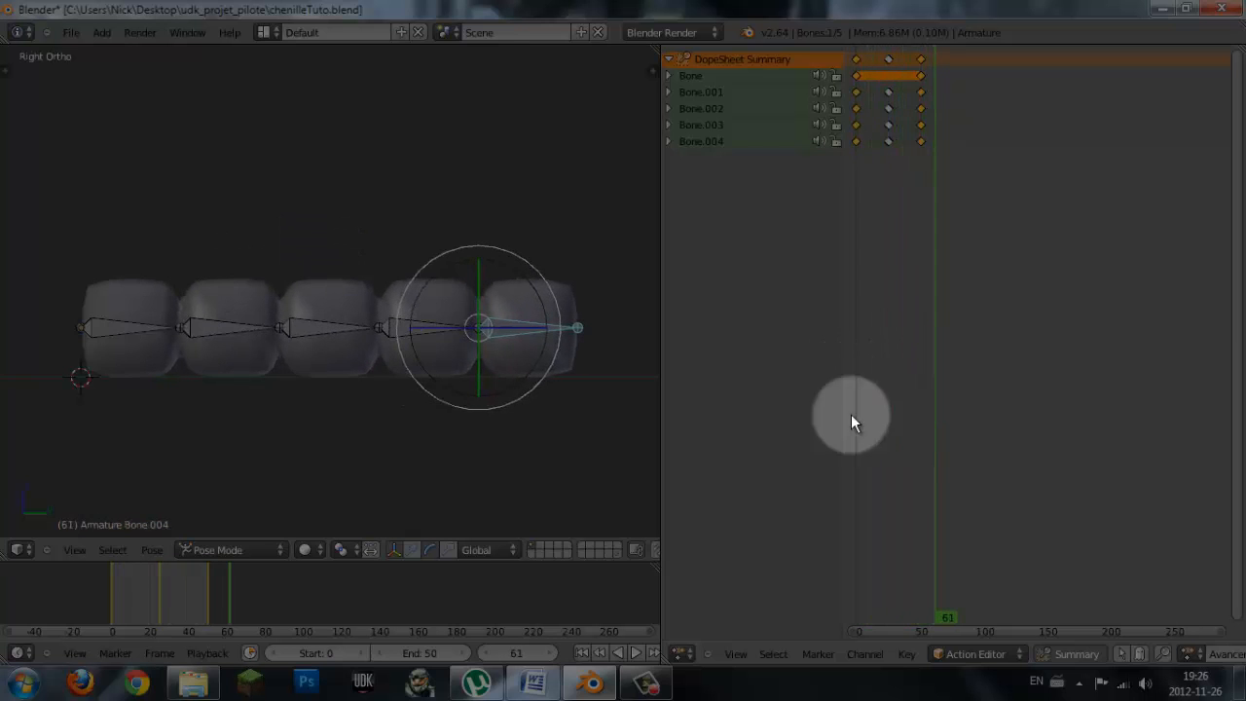
left_click(635, 652)
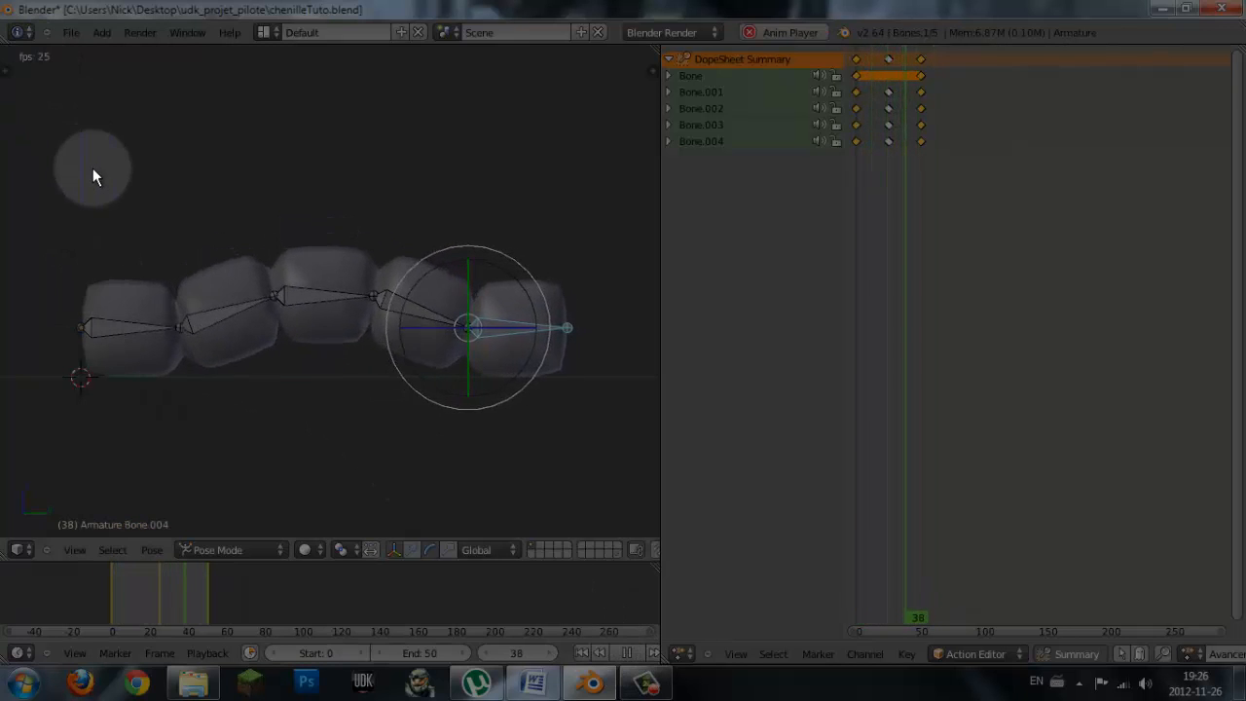
middle_click_drag(92, 176, 419, 416)
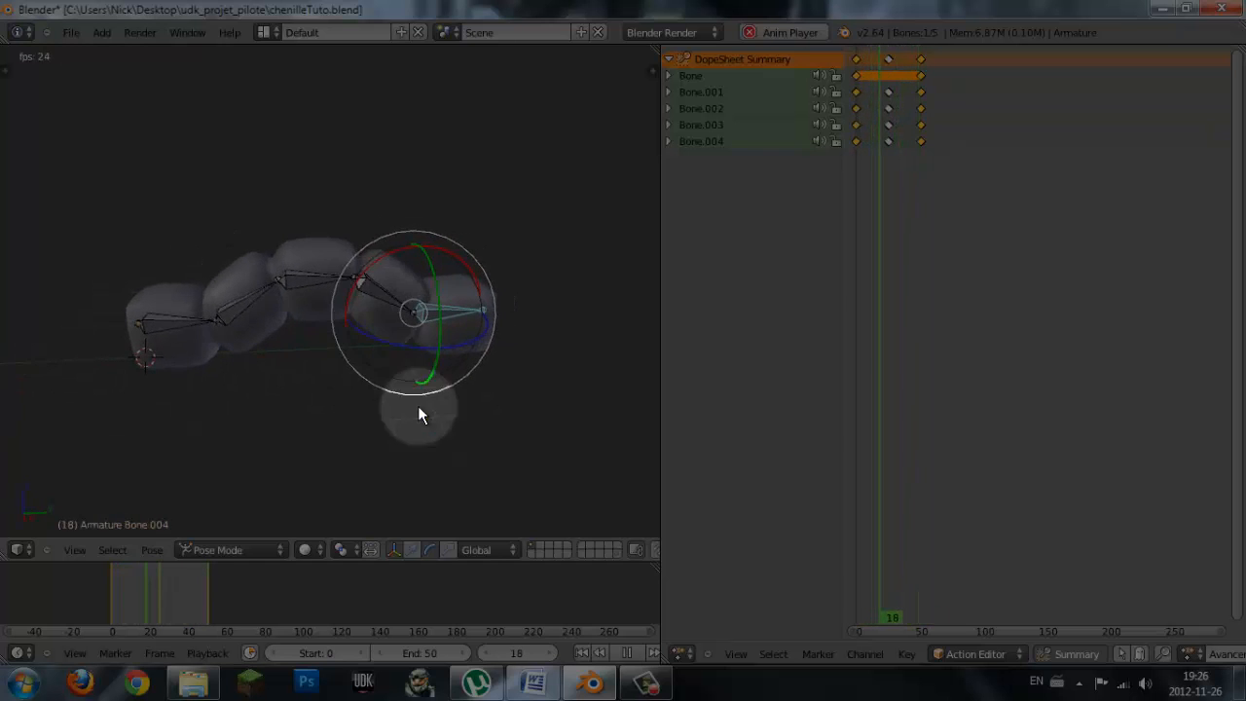
left_click(635, 655)
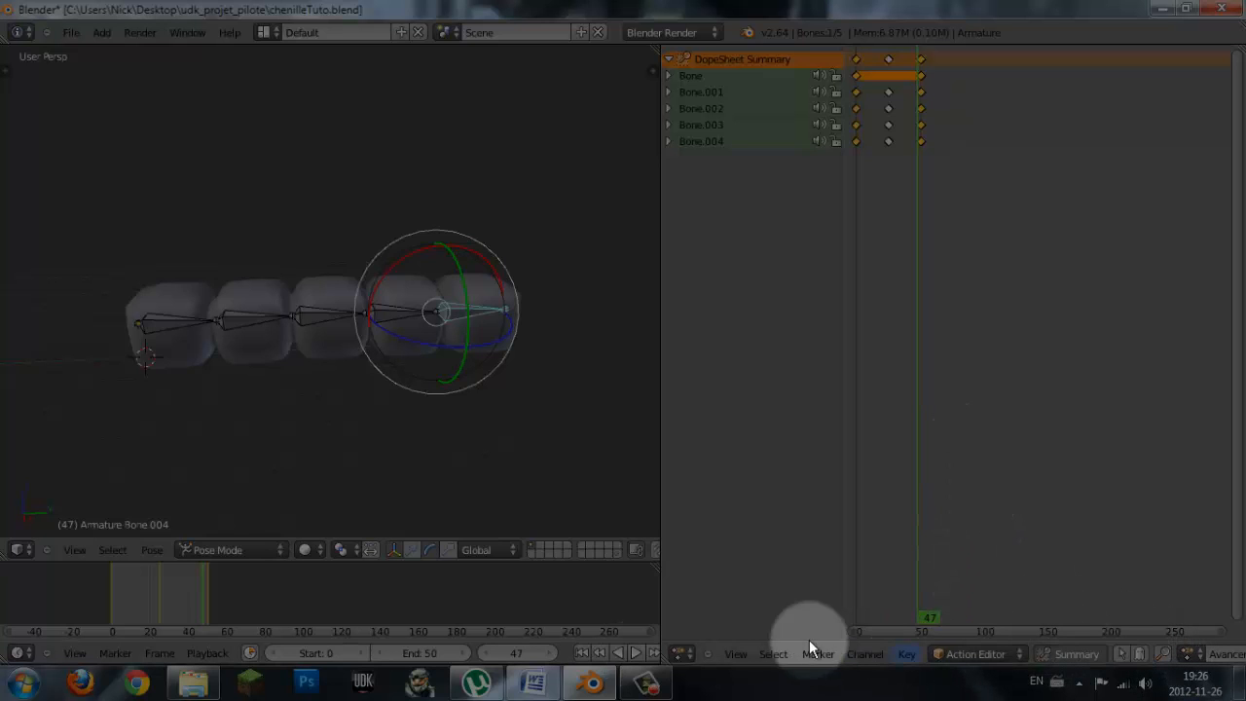
- Turn off automatic keyframe recording in the timeline, resizing the 3D view to reach it and narrowing it again
left_click_drag(662, 572, 971, 534)
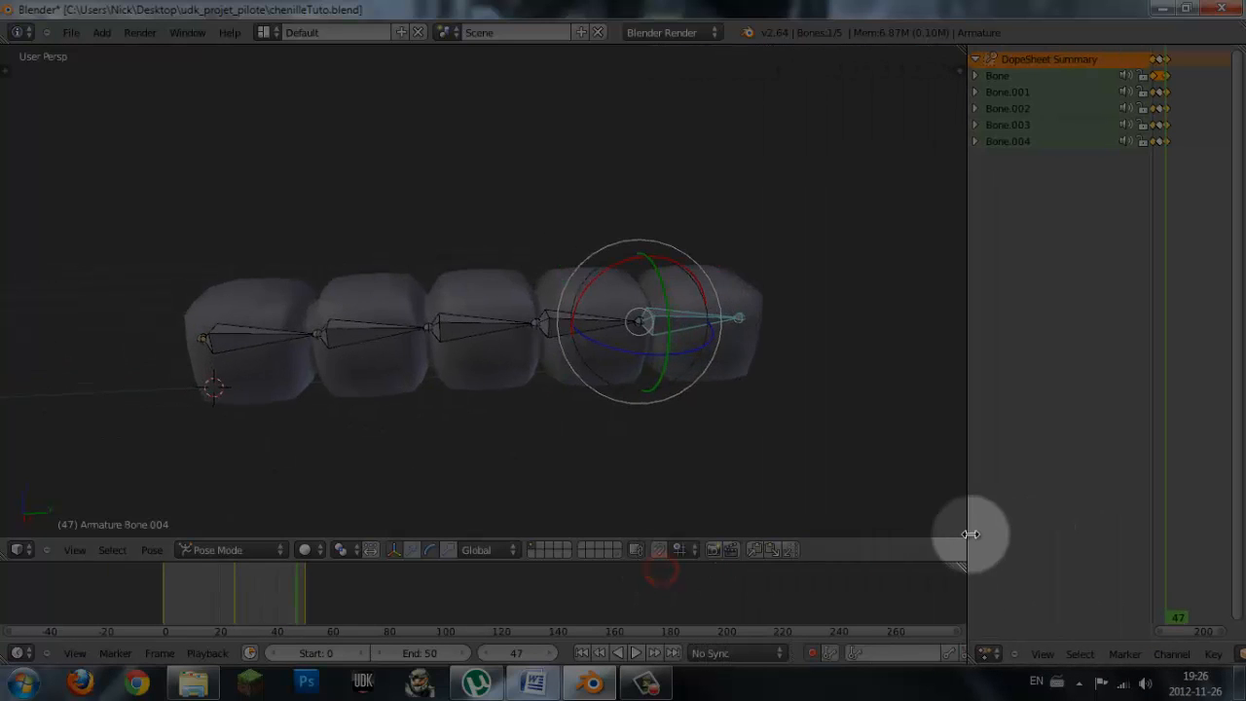
left_click(811, 654)
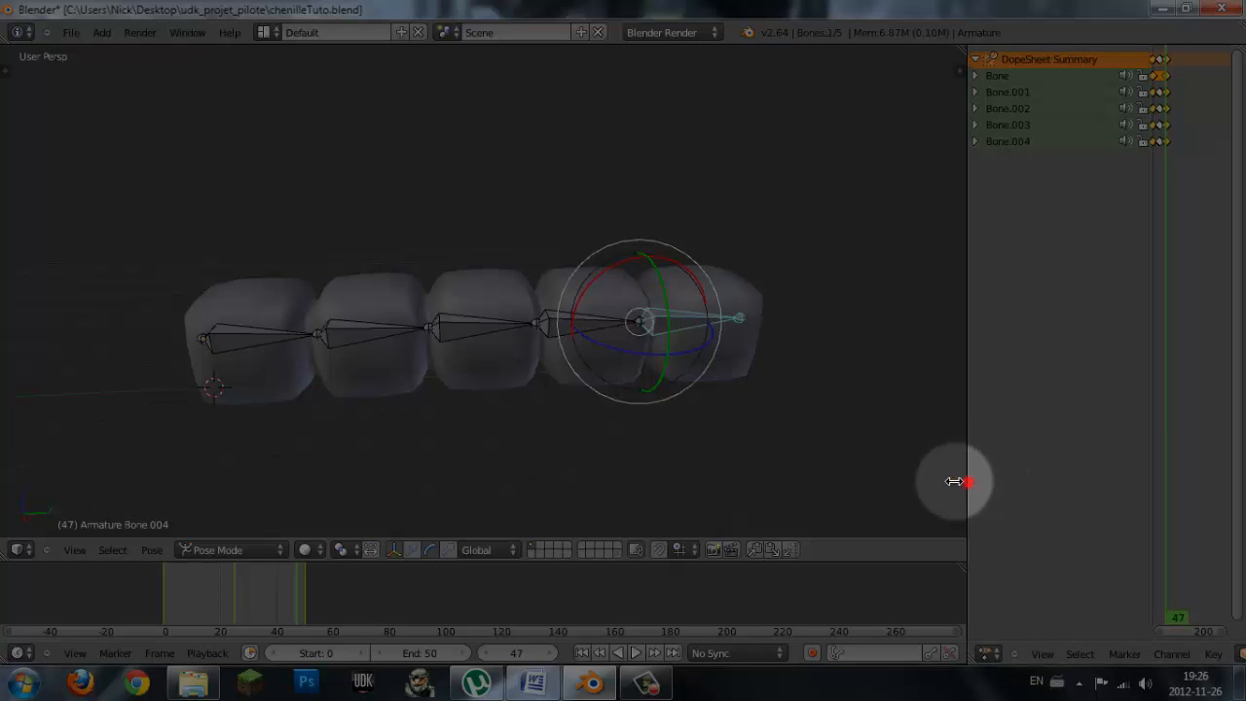
left_click_drag(959, 482, 551, 446)
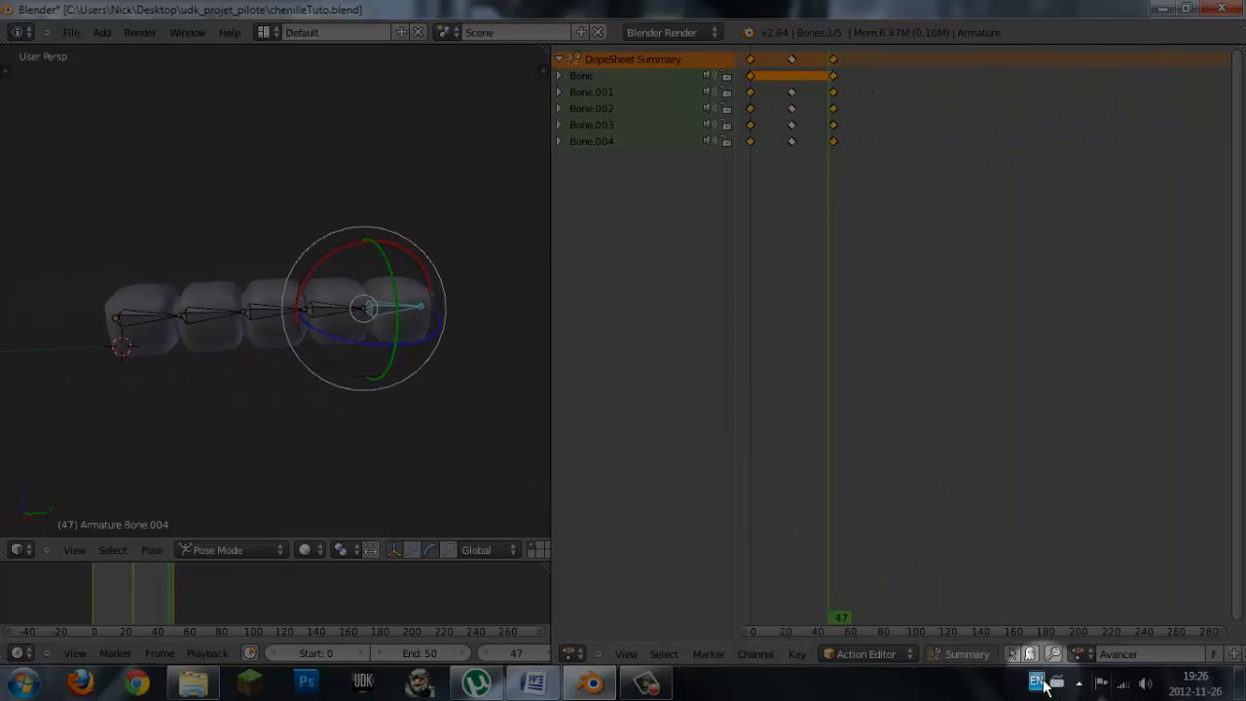
- Enlarge the Action Editor, duplicate the Avancer action, and rename the copy dhgffg
left_click(683, 491)
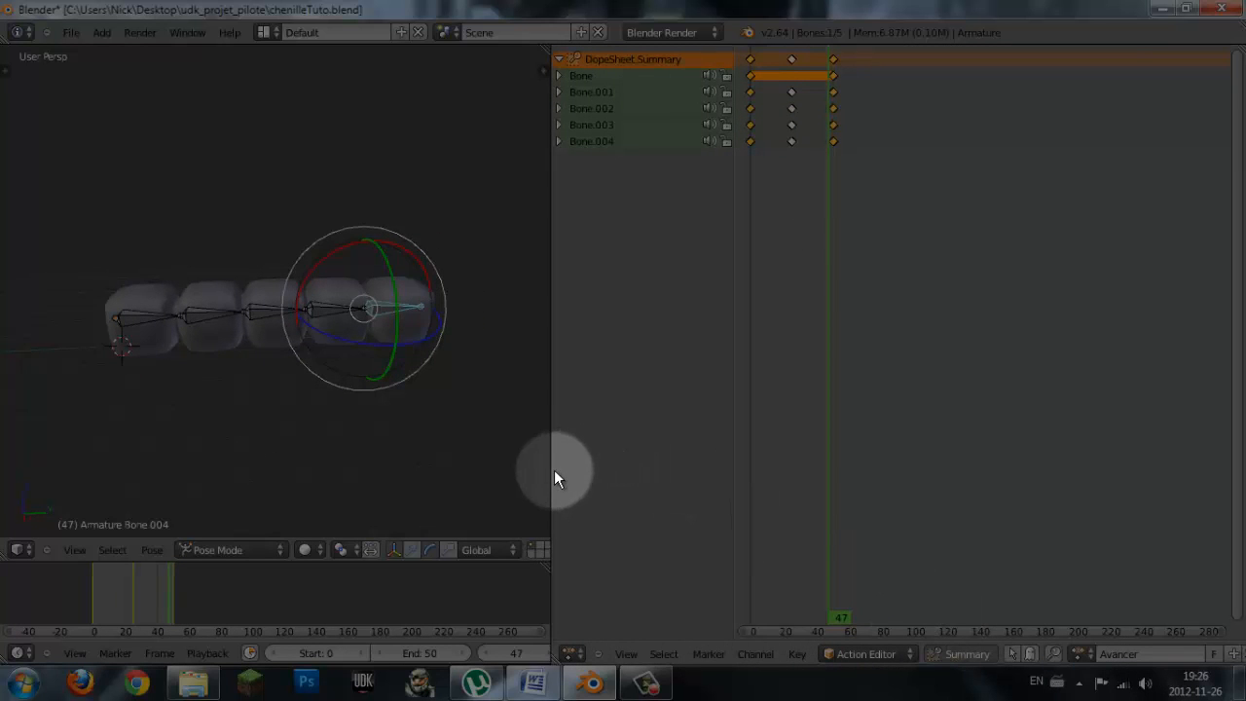
left_click_drag(555, 471, 376, 472)
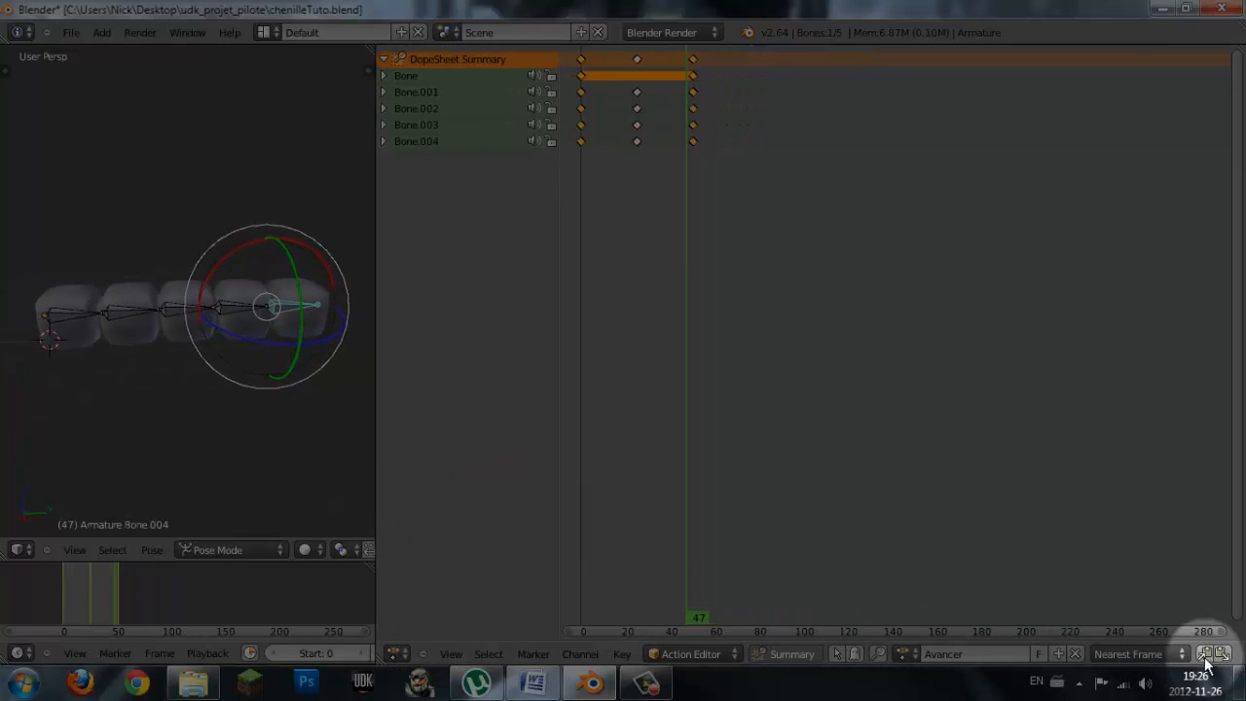
left_click(1057, 657)
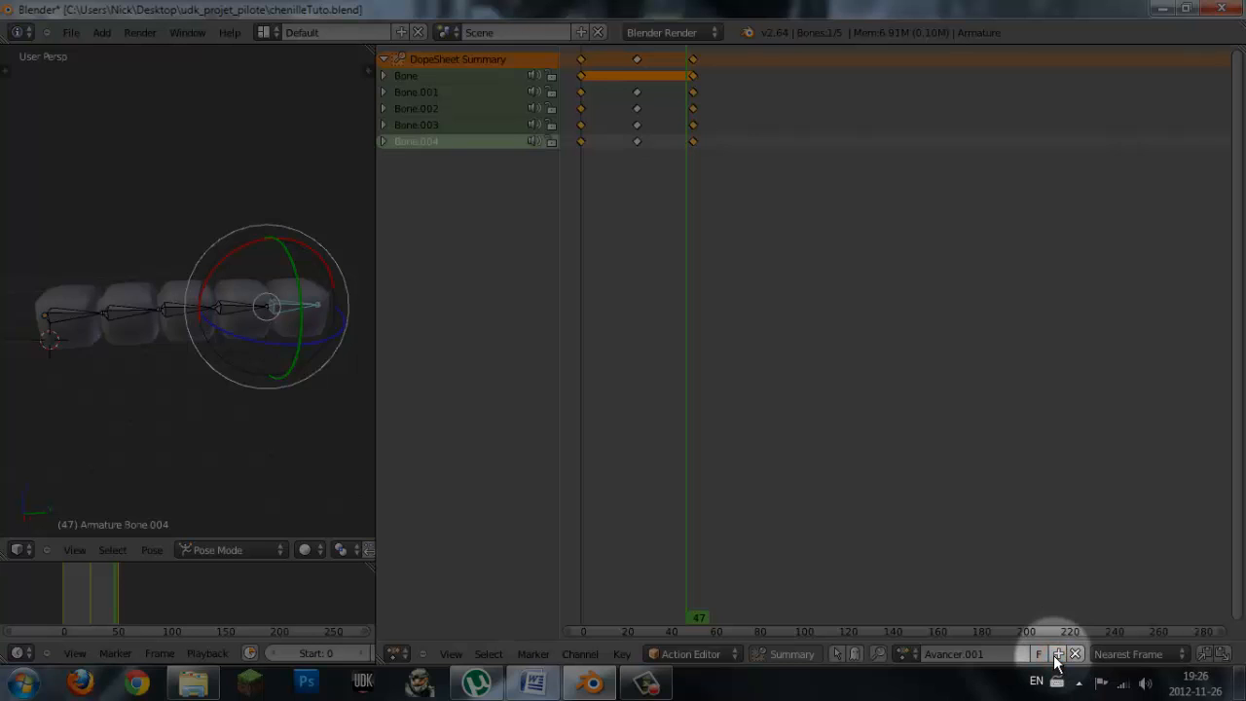
left_click(910, 654)
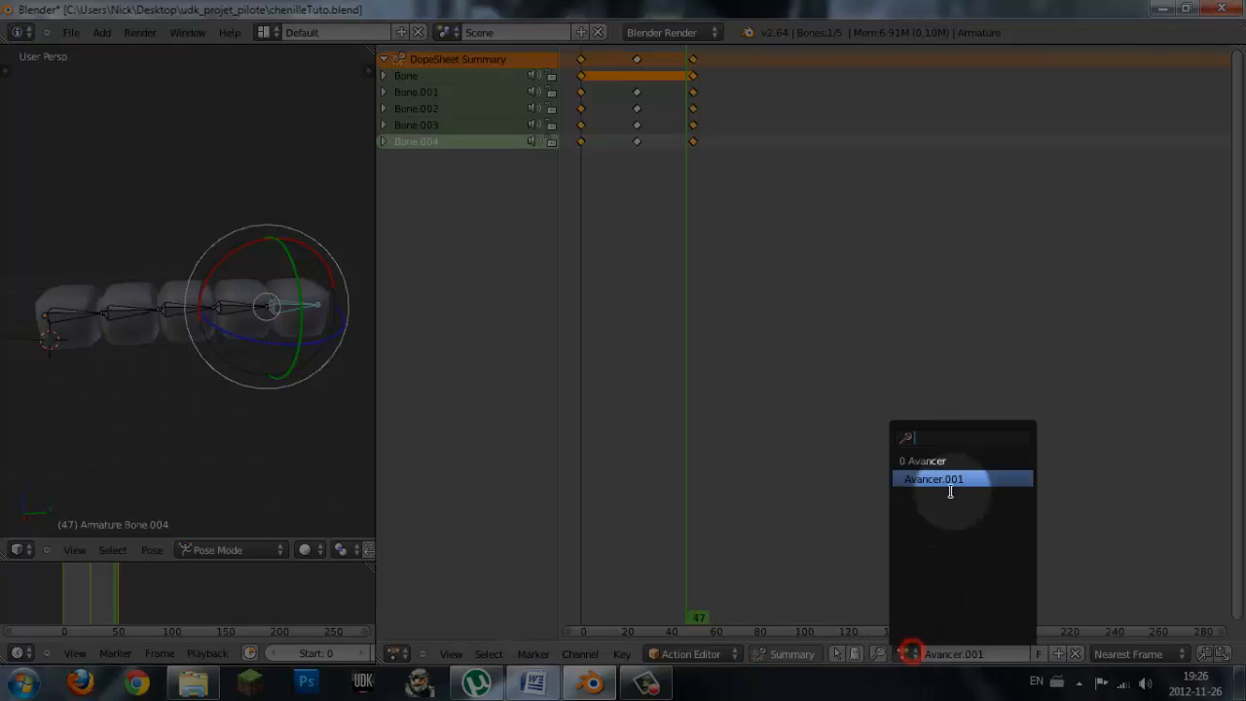
left_click(958, 482)
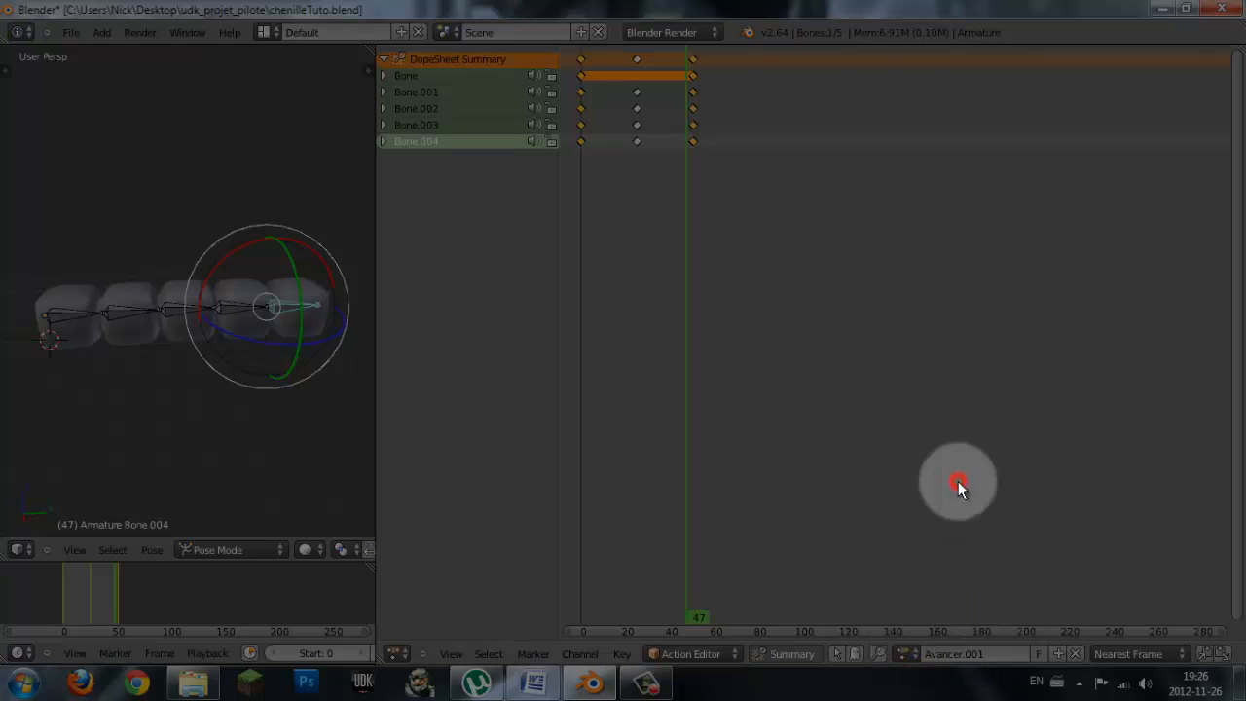
left_click(985, 653)
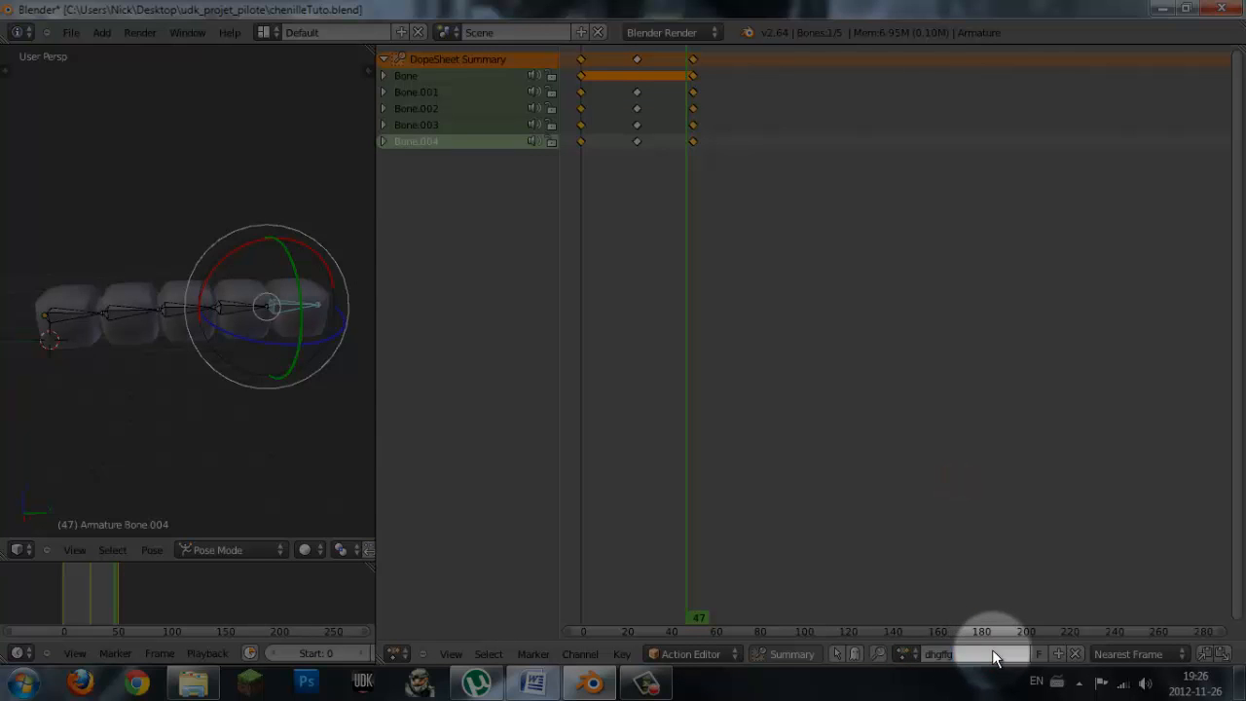
- Switch the armature's active action to Avancer and back to dhgffg
left_click(902, 653)
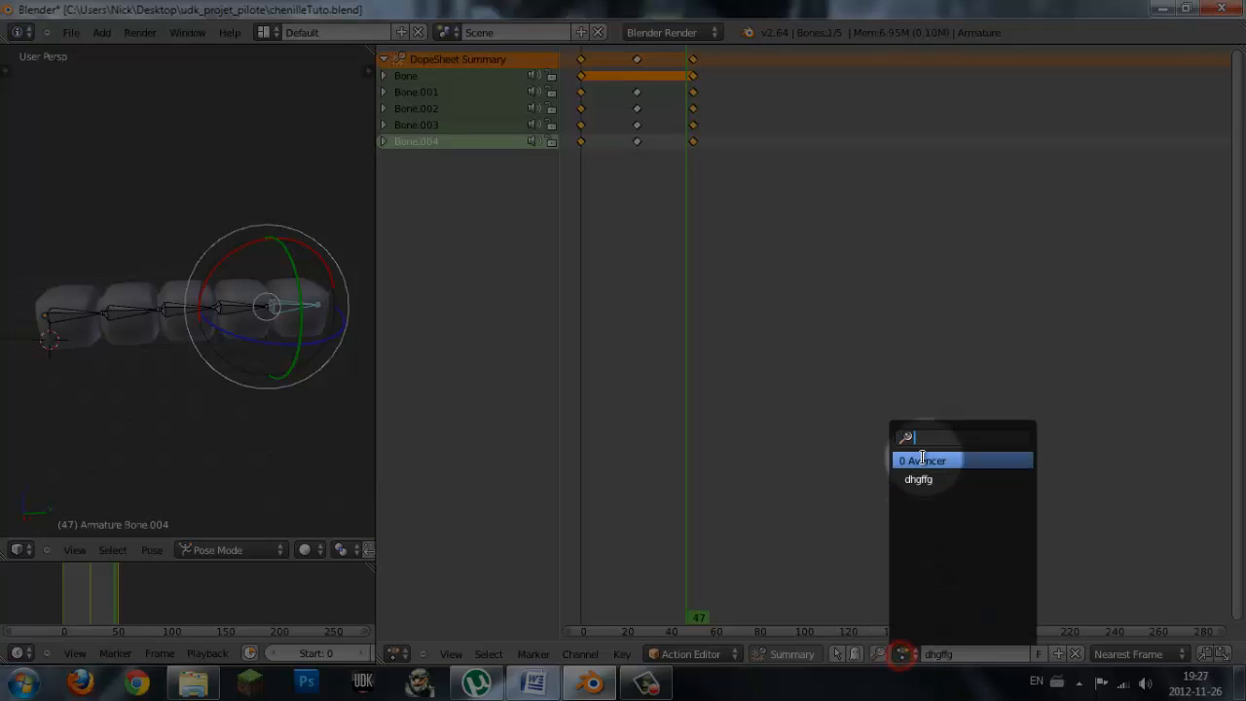
left_click(922, 459)
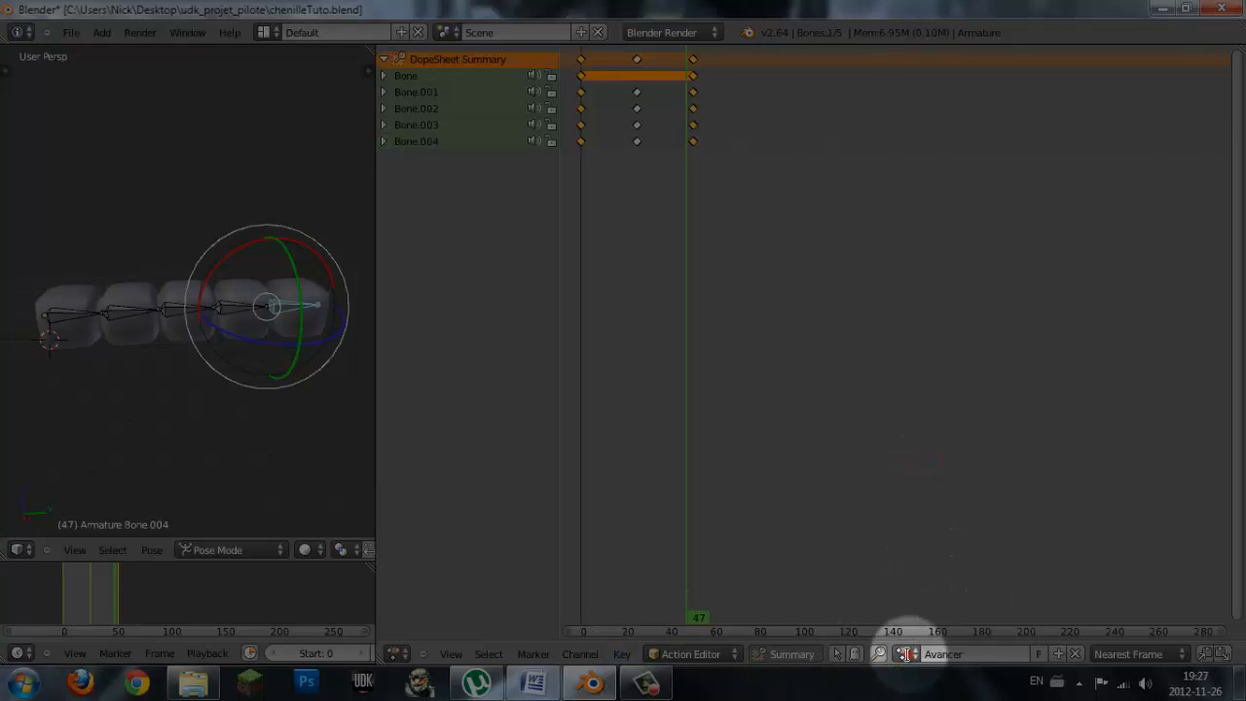
left_click(906, 653)
left_click(935, 481)
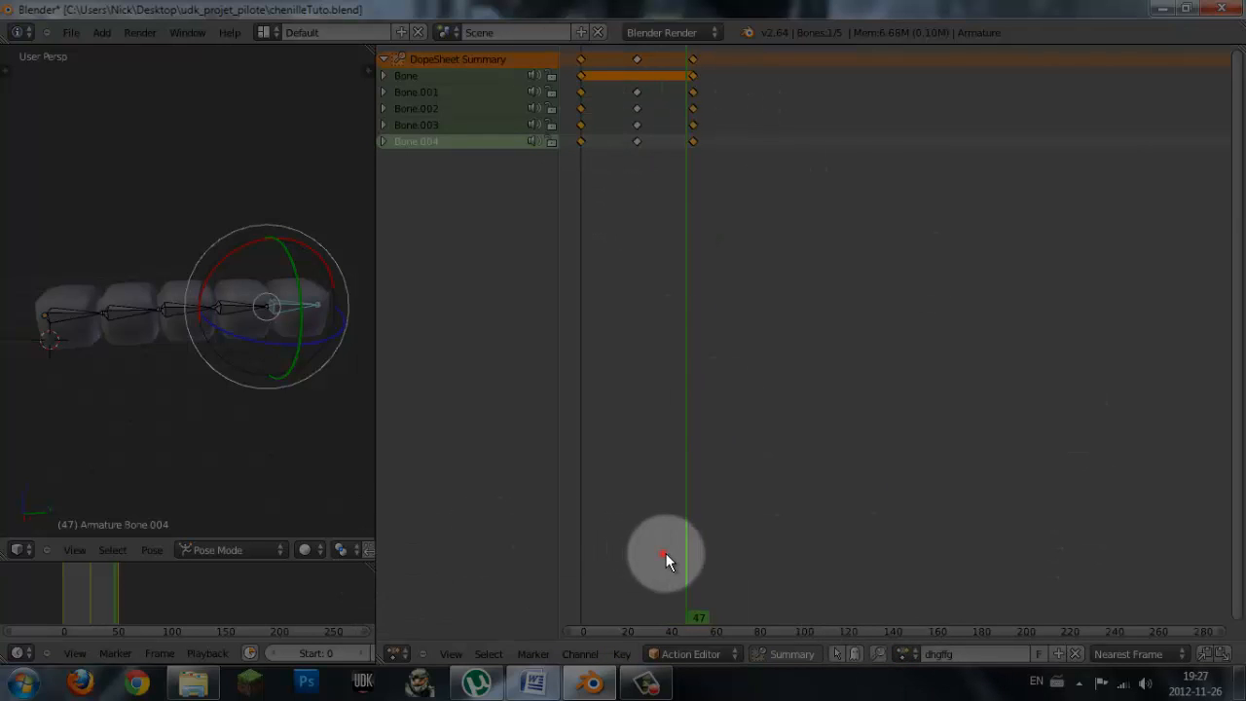
- Delete all keyframes of the dhgffg action and return to frame 0
left_click_drag(666, 553, 598, 537)
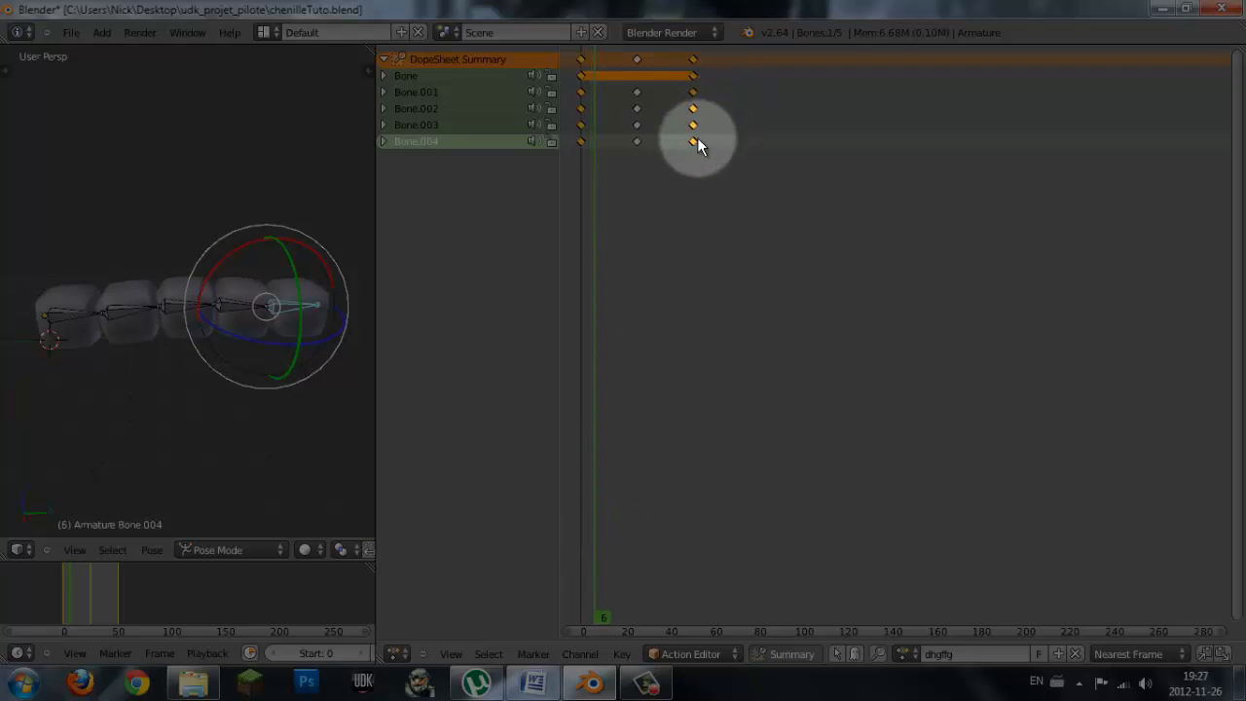
left_click(694, 143)
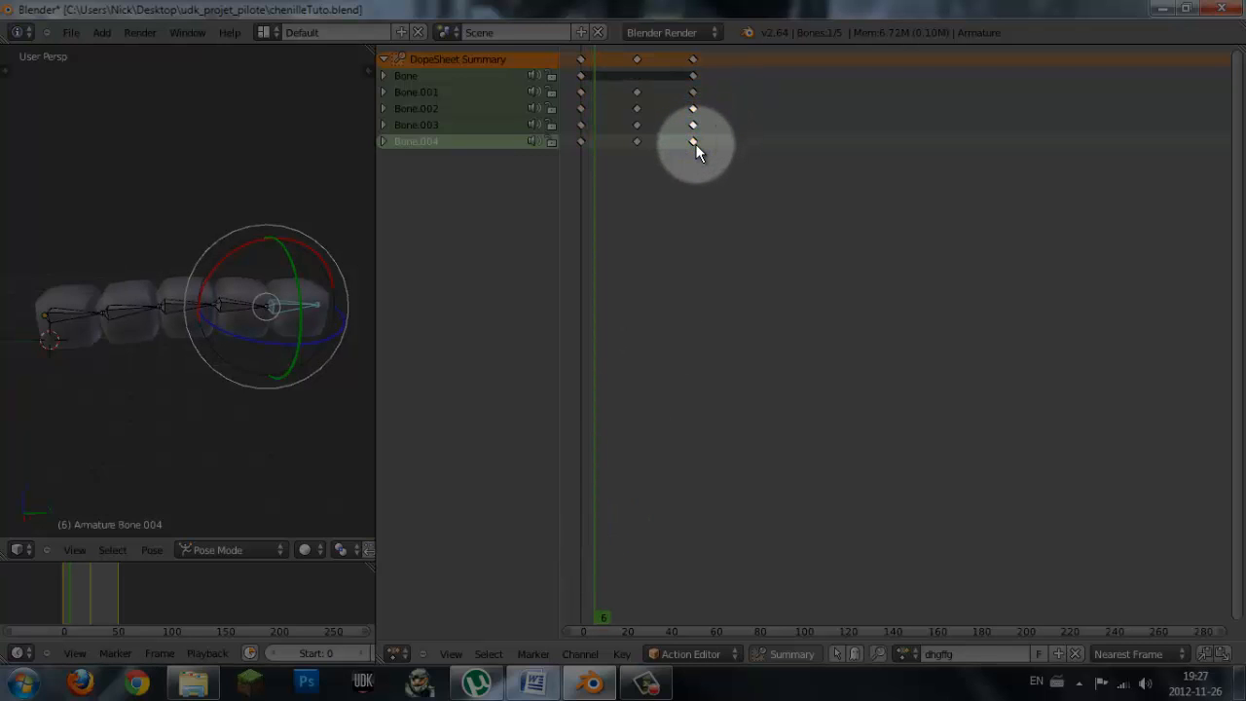
key("a")
key("a")
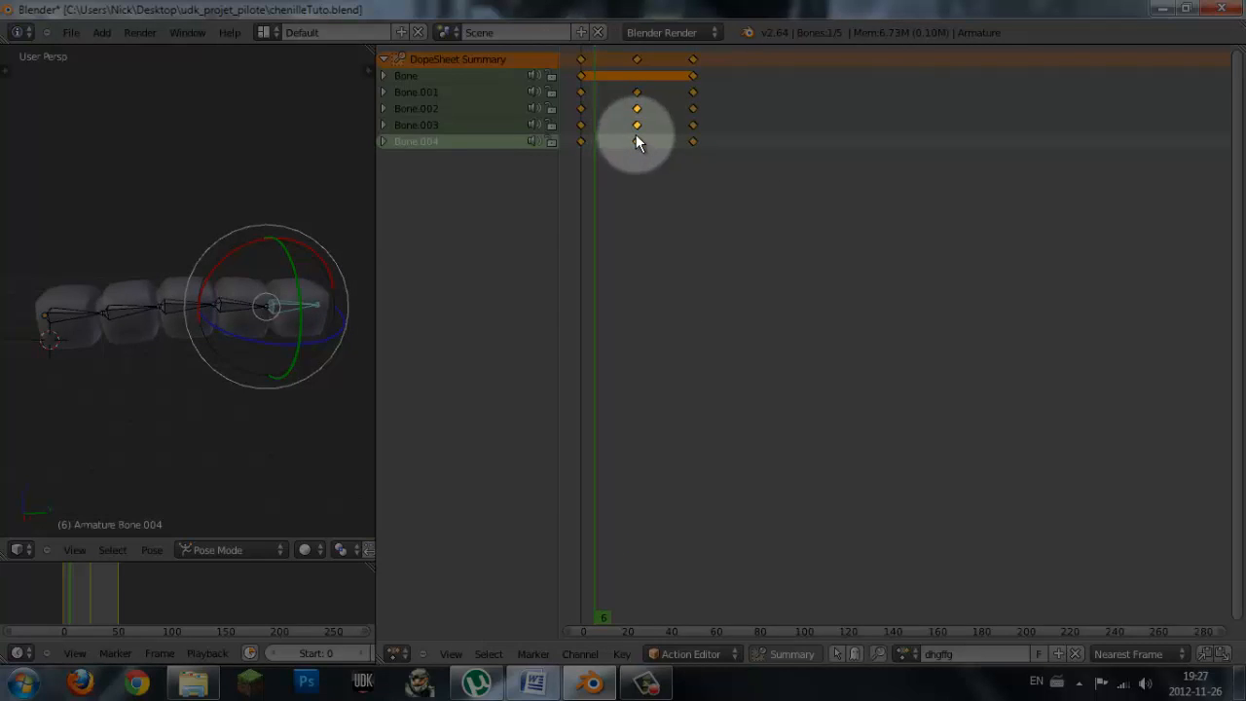
key("x")
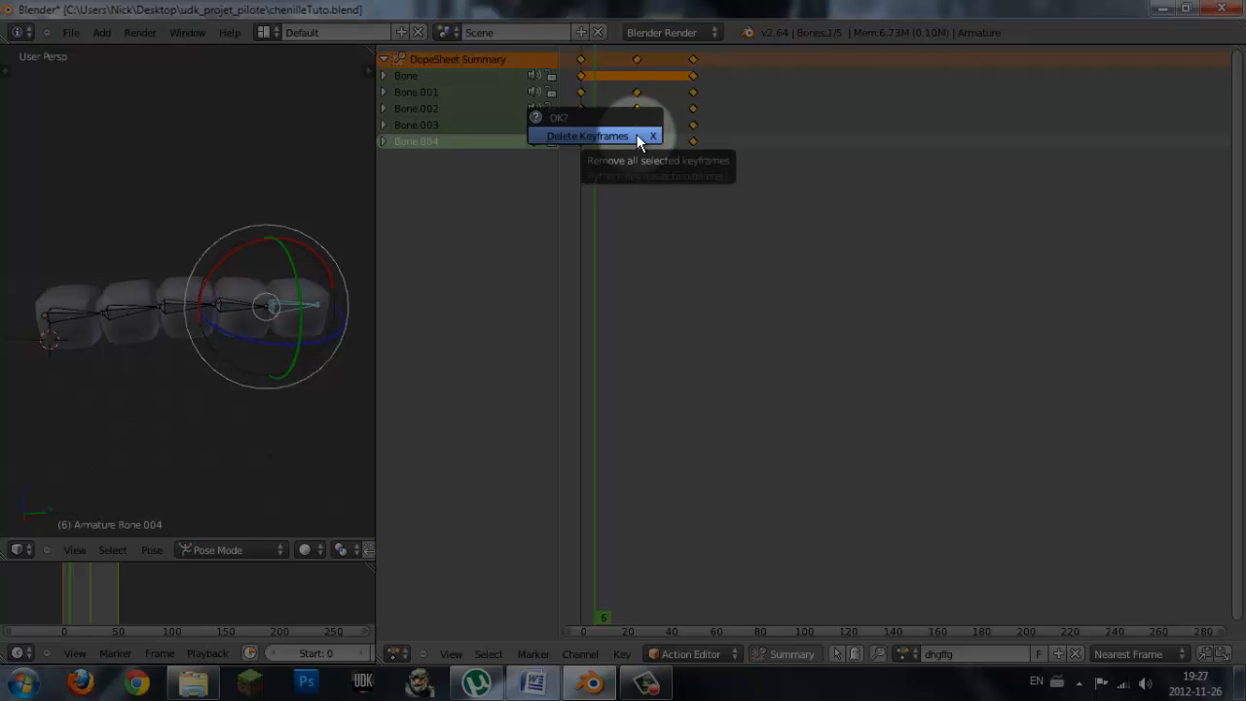
left_click(572, 134)
left_click_drag(596, 177, 504, 219)
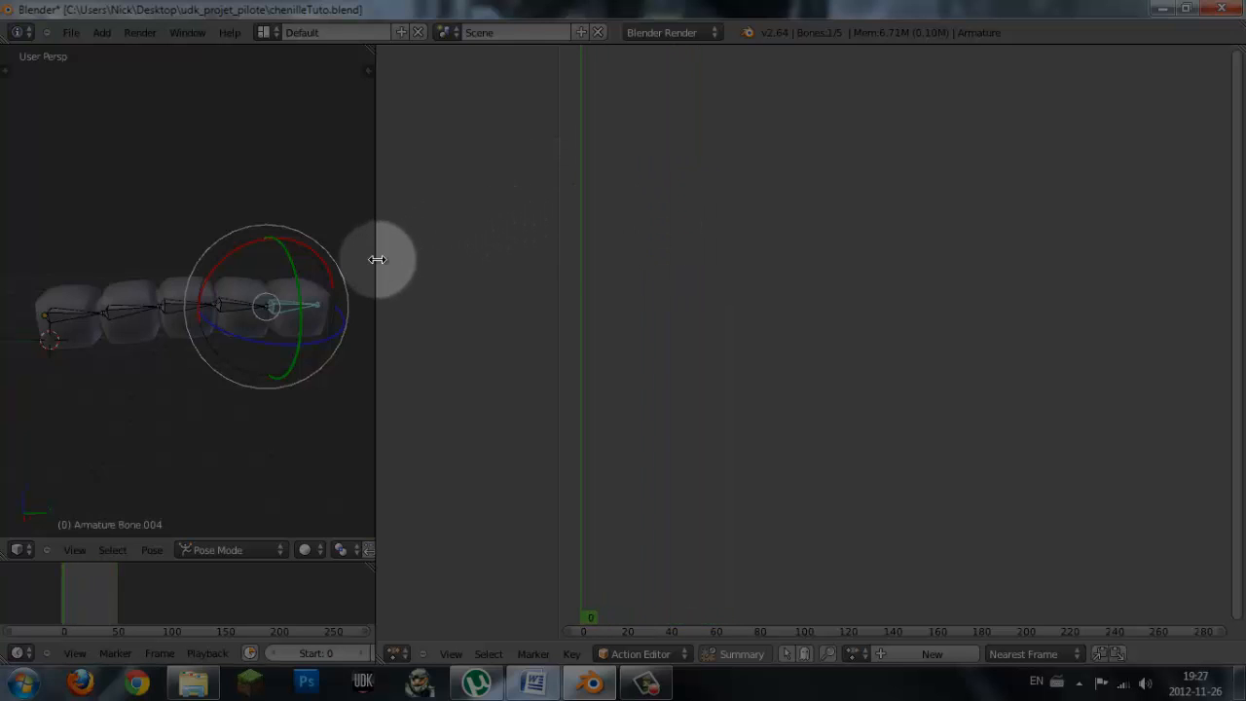
- Rebalance the 3D view and Action Editor widths and assign the Avancer action to the armature again
left_click_drag(376, 261, 824, 259)
middle_click_drag(727, 308, 811, 344)
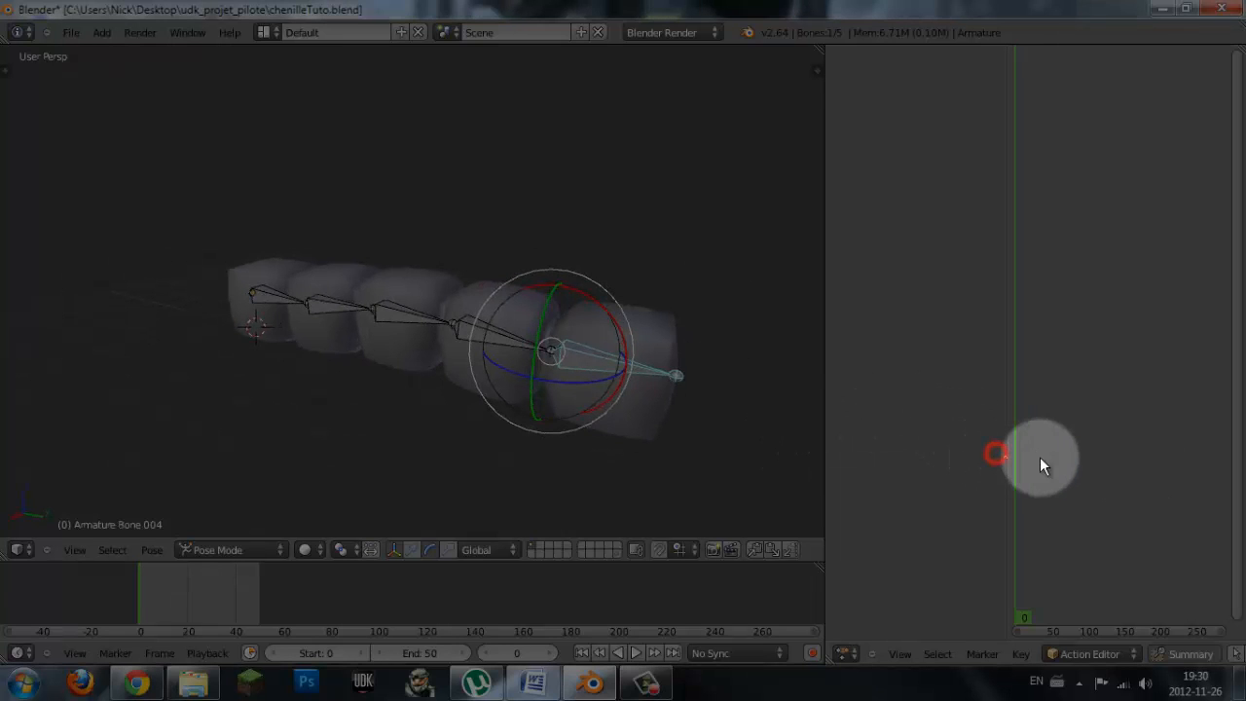
left_click_drag(1040, 457, 957, 474)
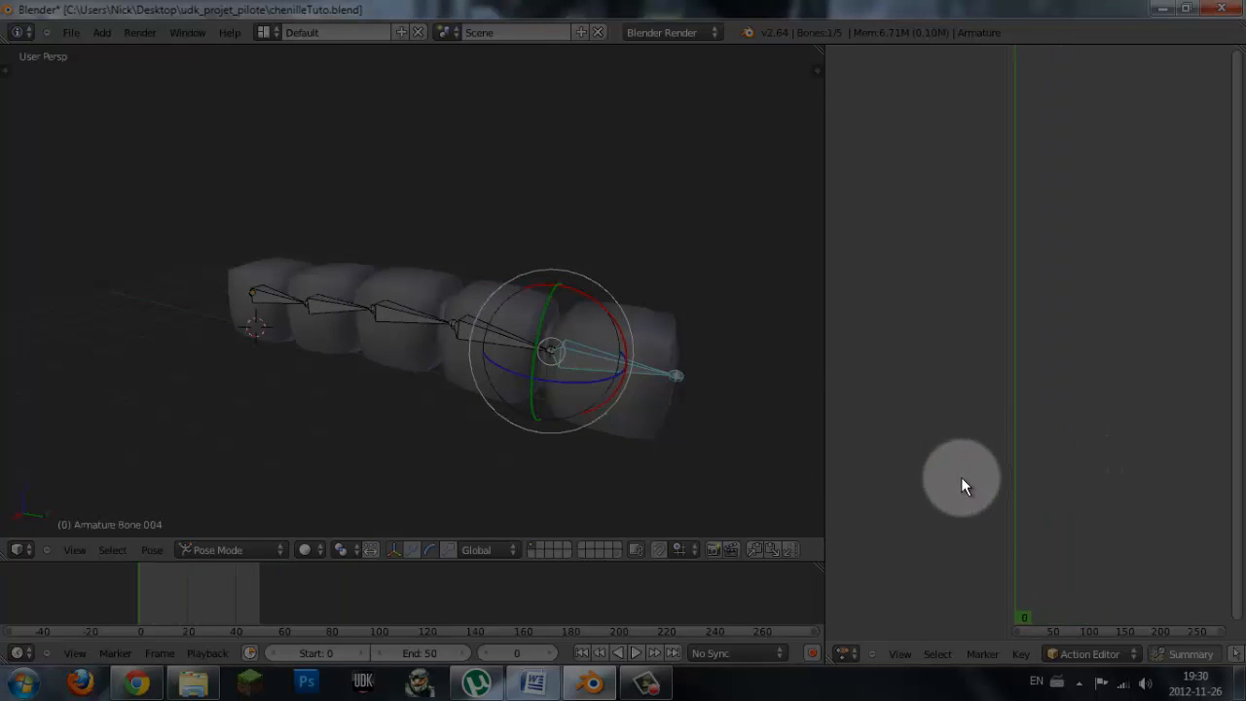
left_click_drag(826, 485, 672, 489)
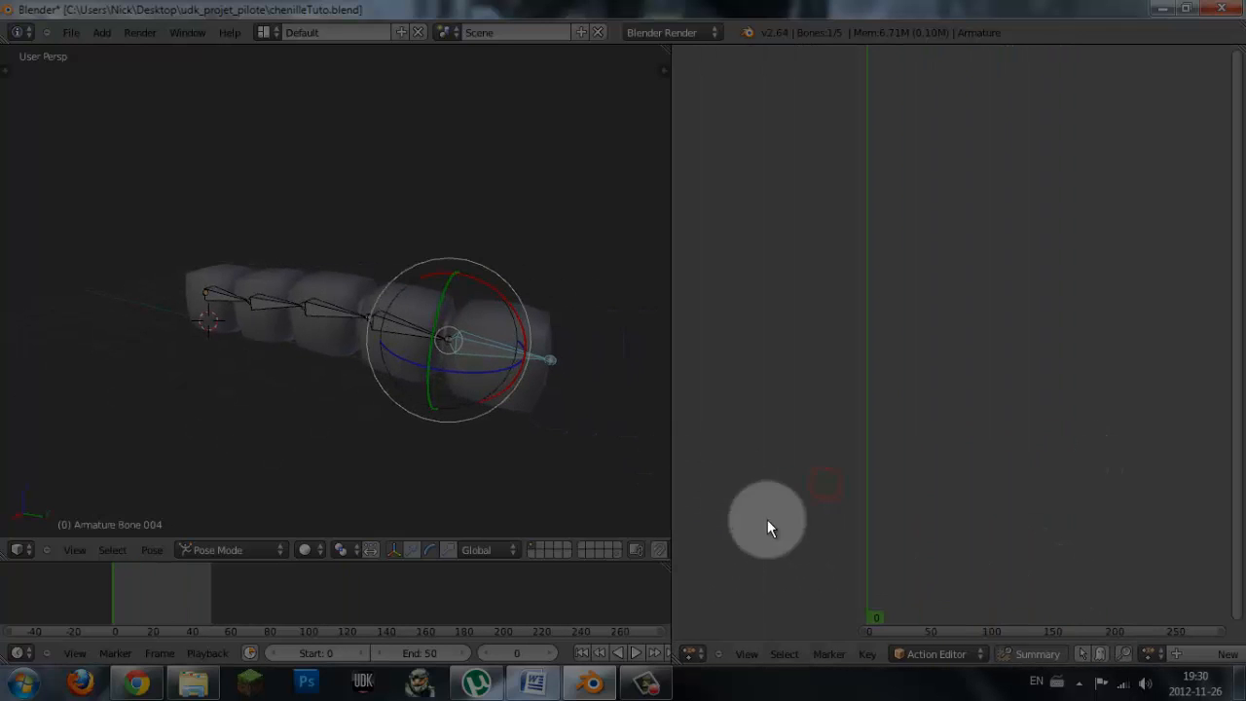
left_click(1149, 654)
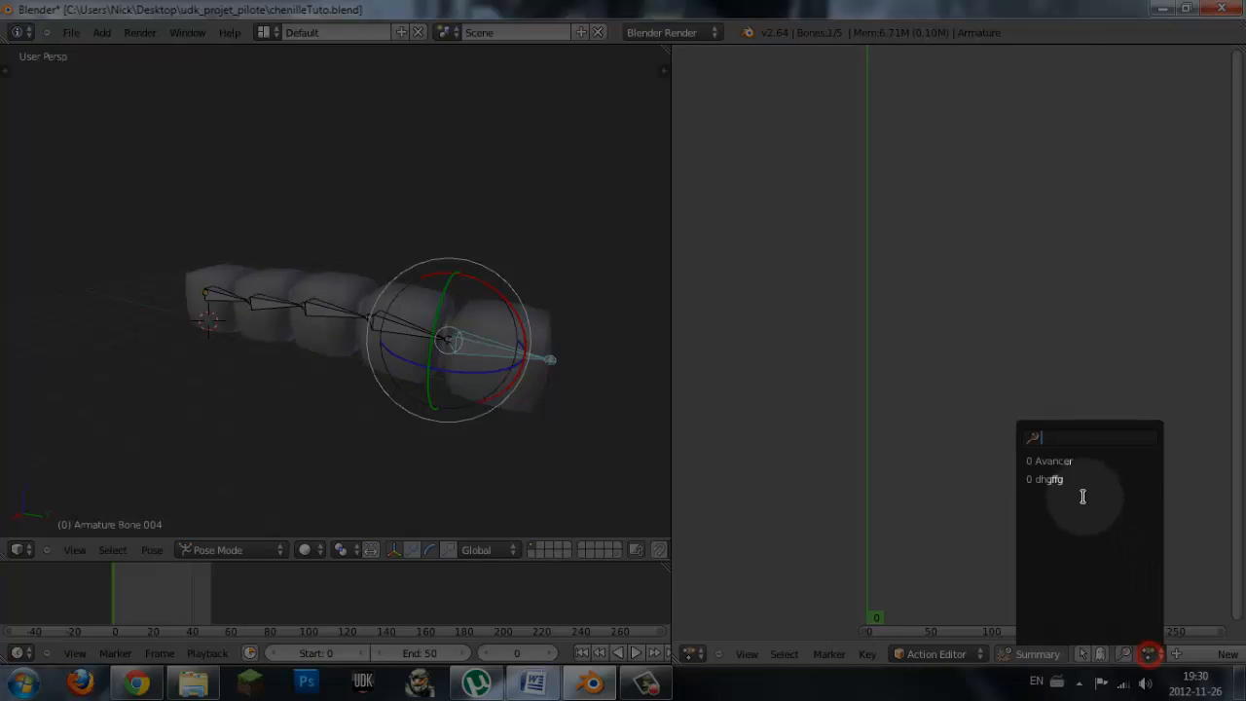
left_click(1057, 477)
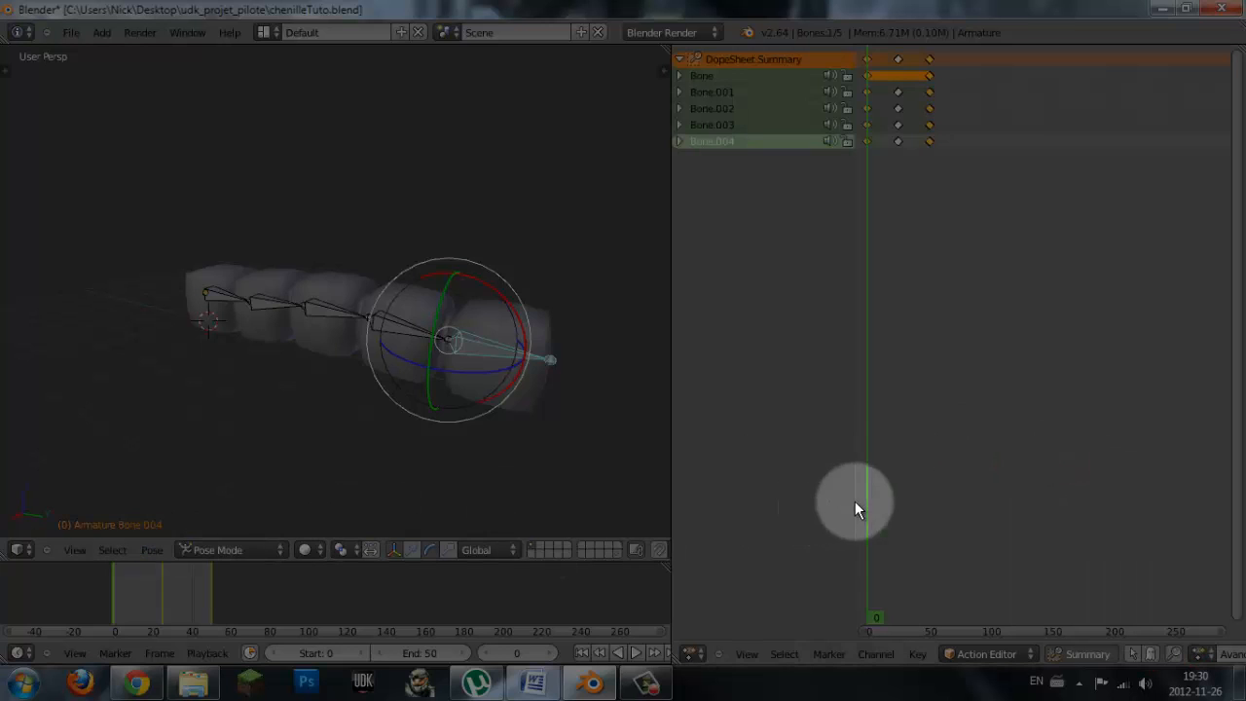
left_click_drag(855, 501, 818, 500)
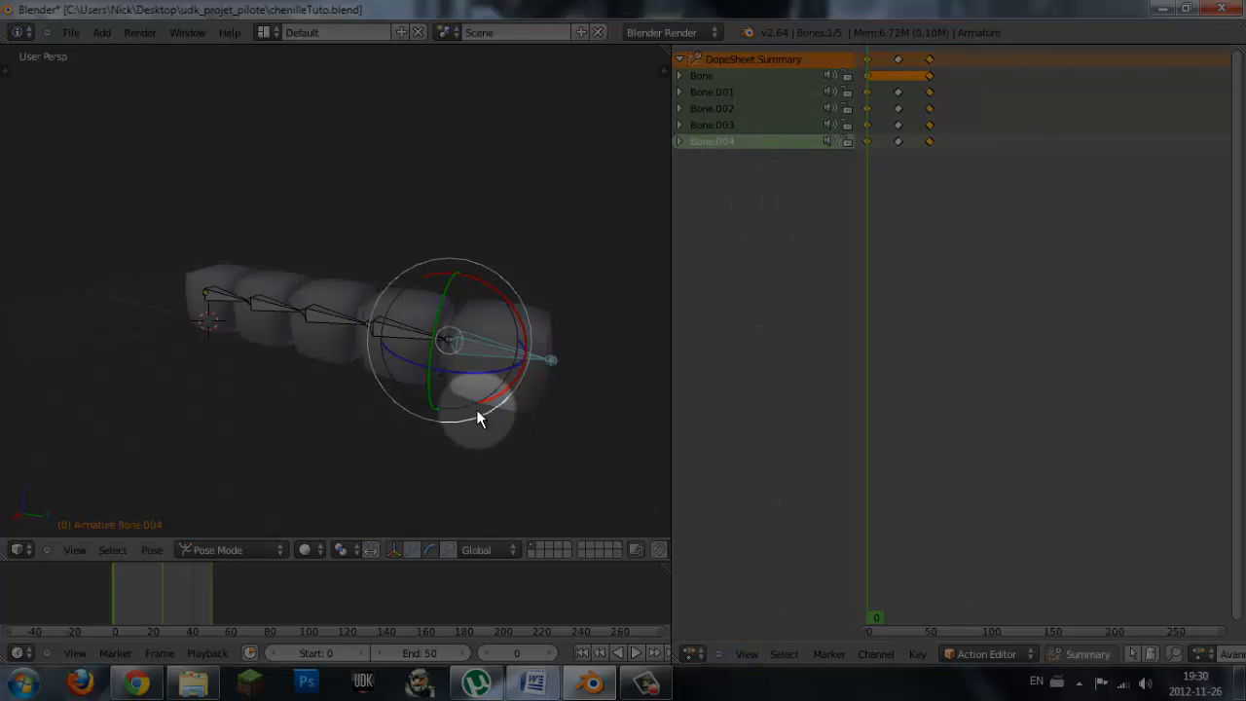
middle_click_drag(477, 410, 546, 349)
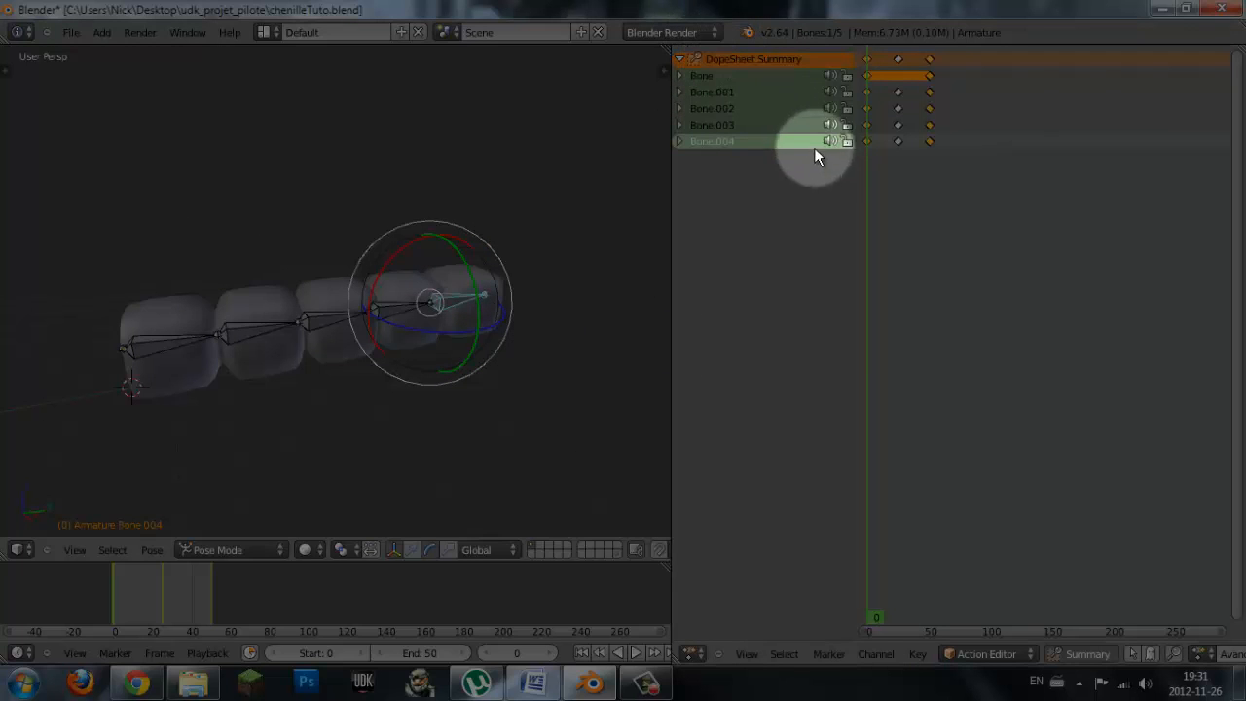
- Change the Action Editor area to Properties and turn off X-Ray display for the armature
left_click(691, 654)
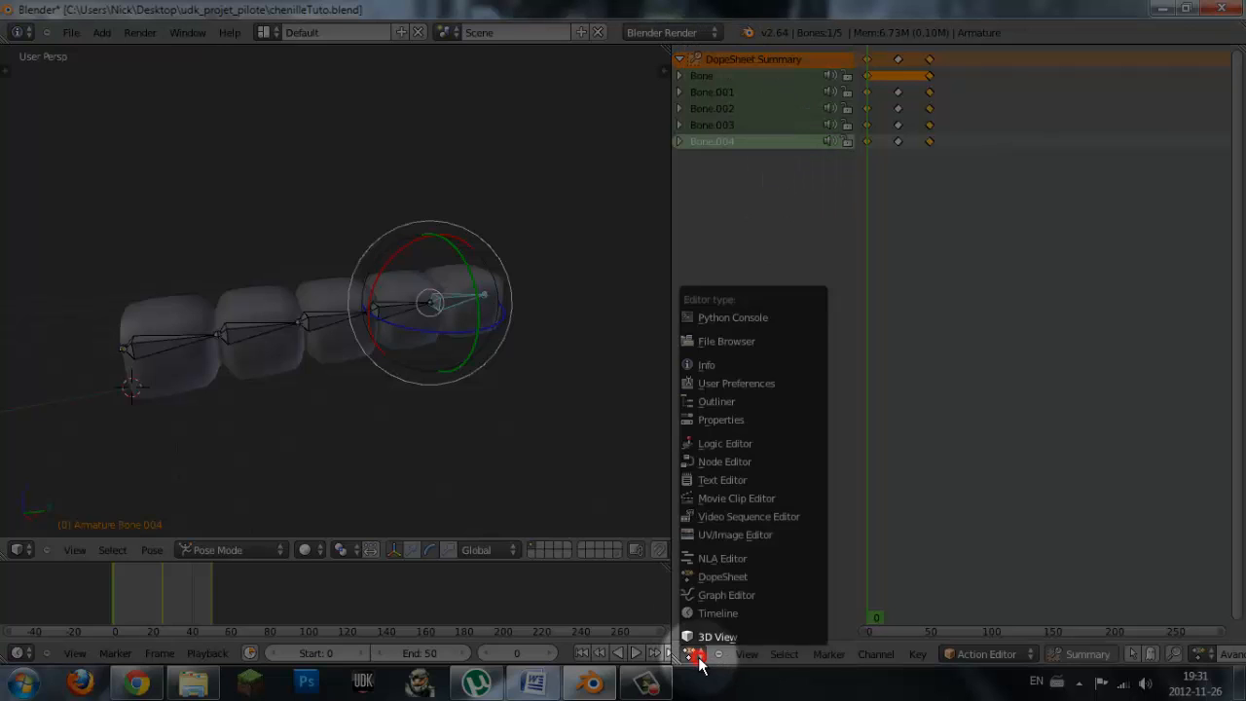
left_click(721, 418)
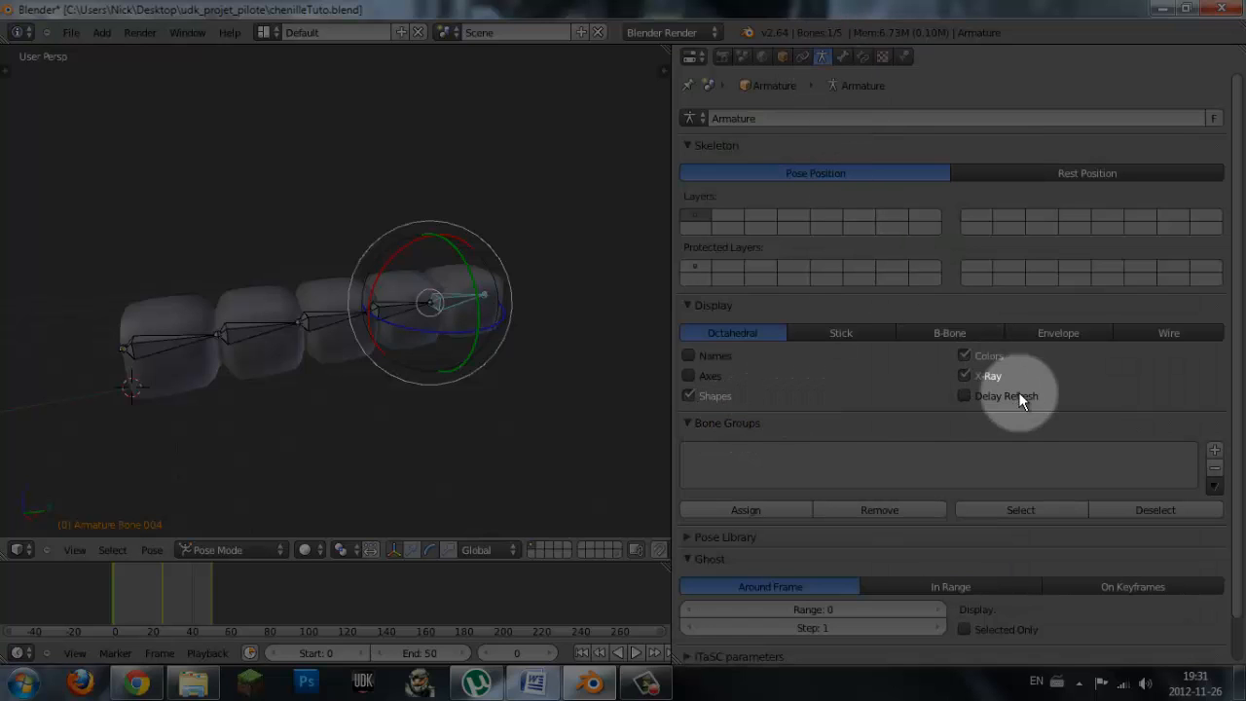
left_click(965, 375)
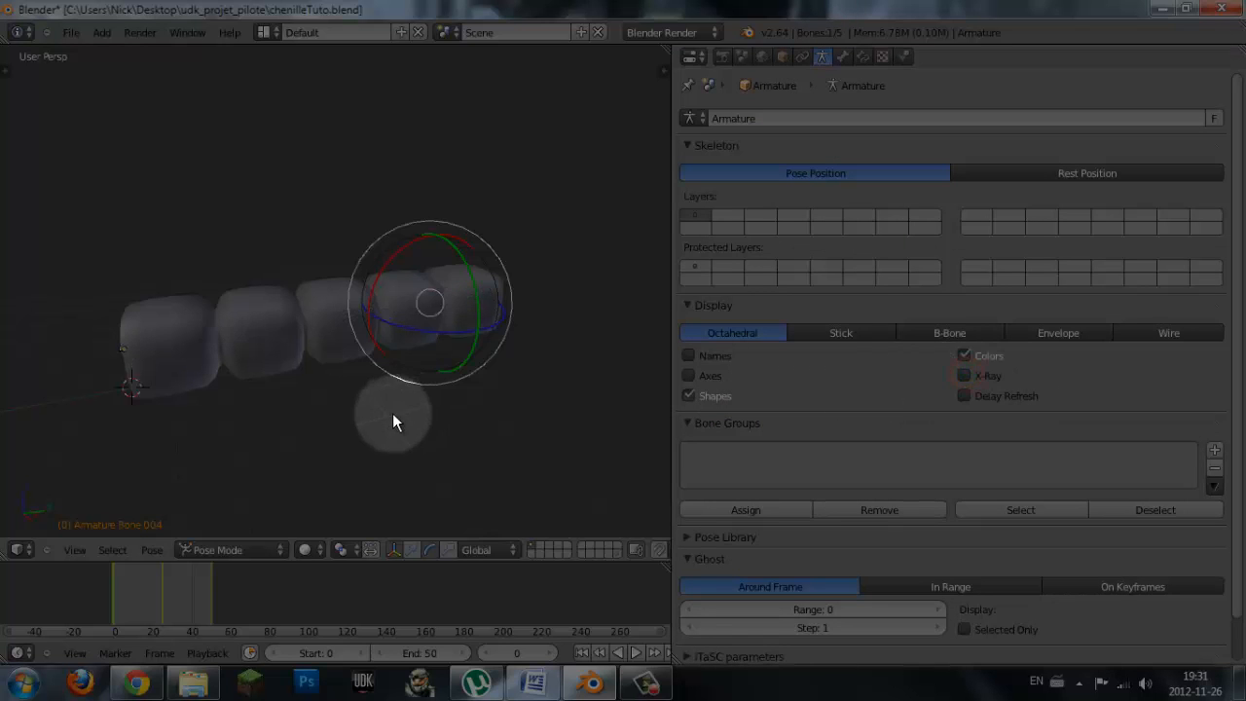
middle_click_drag(392, 416, 341, 425)
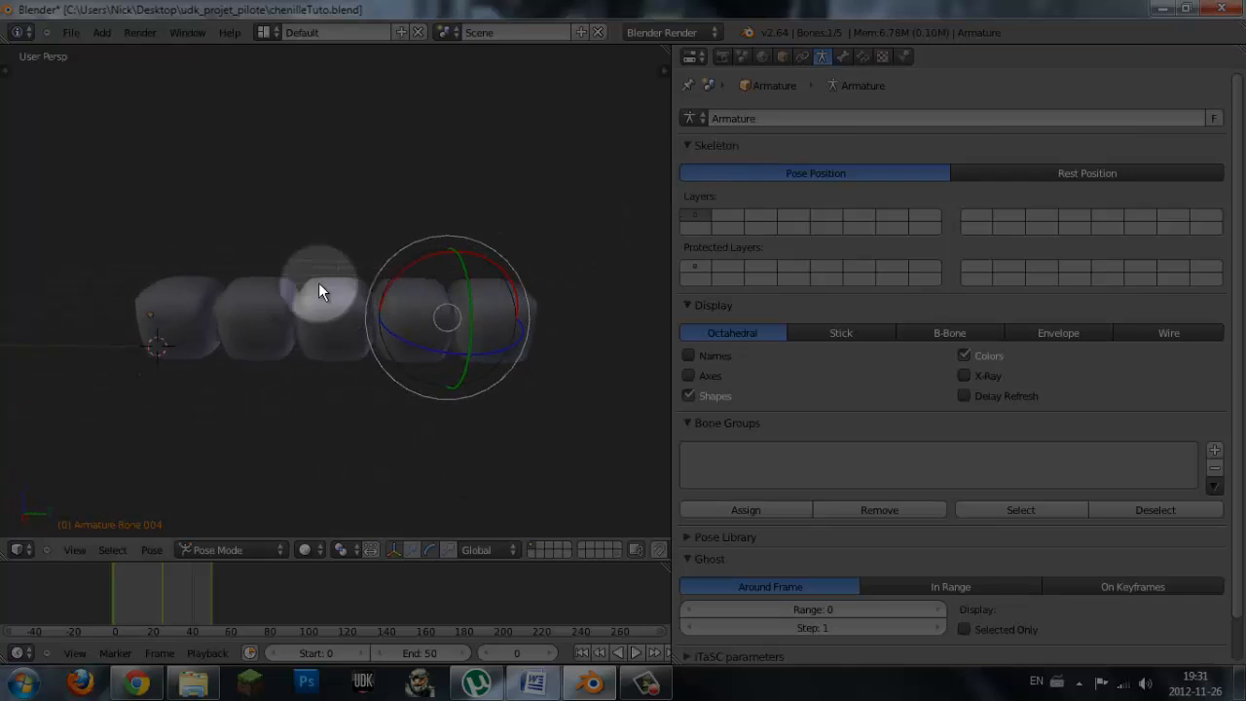
- Select the Chenille mesh in Object Mode and switch its manipulator to translation
right_click(262, 297)
right_click(275, 288)
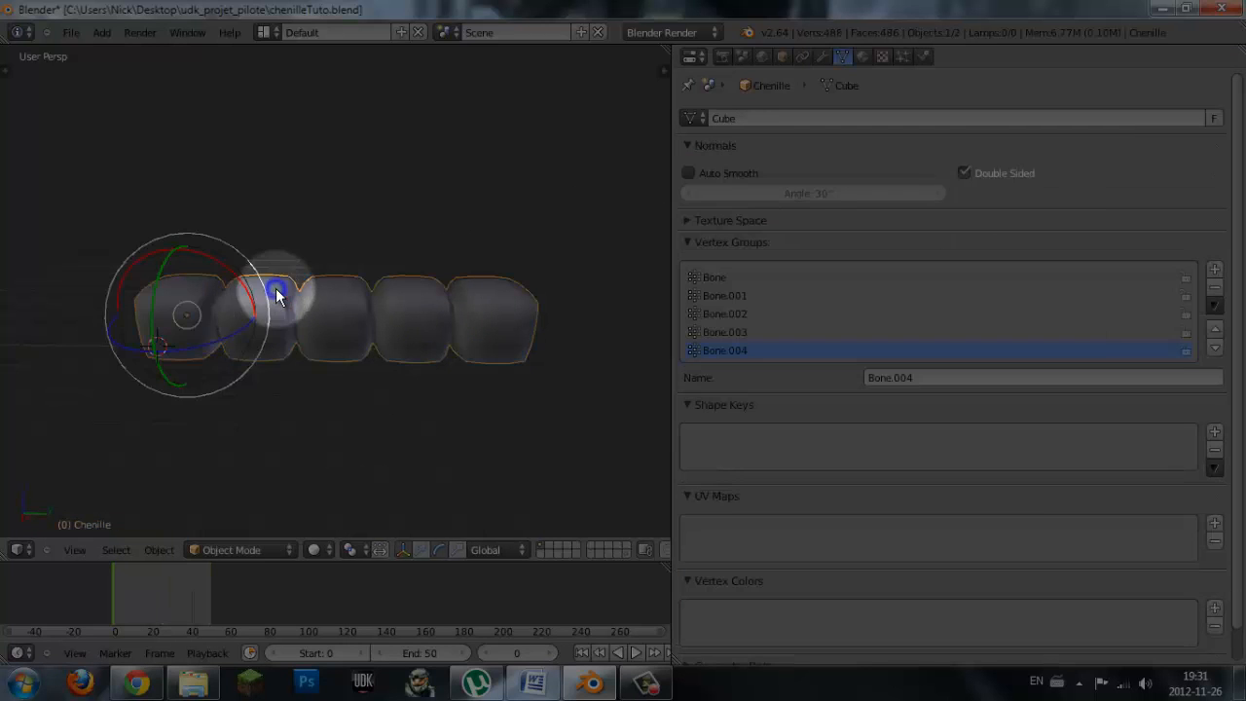
left_click(419, 550)
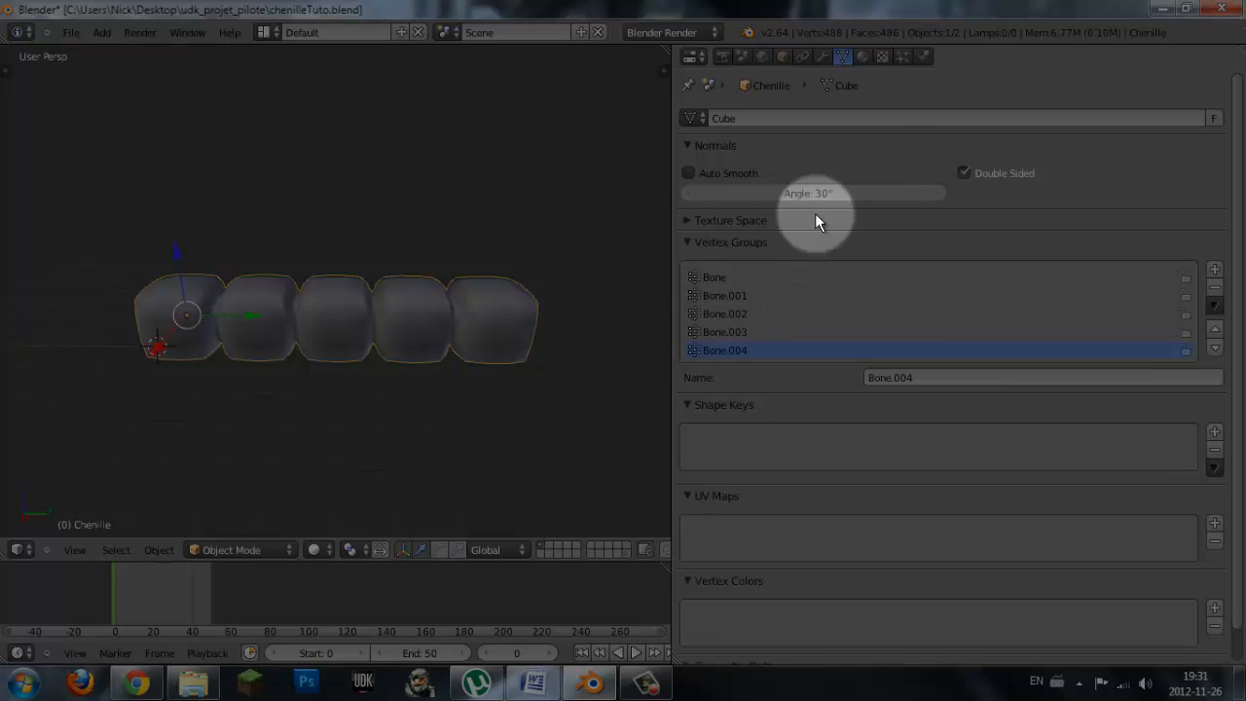
- Create a new material on the Chenille mesh and name it Chenille
left_click(863, 57)
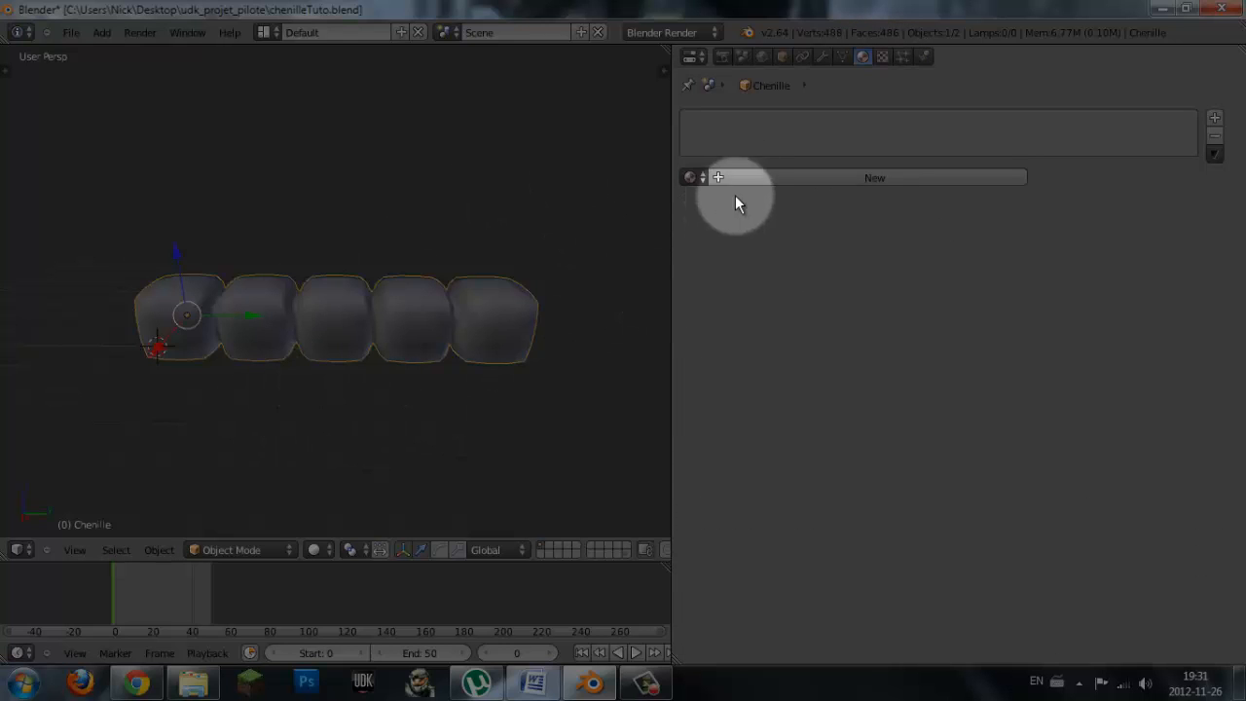
left_click(762, 180)
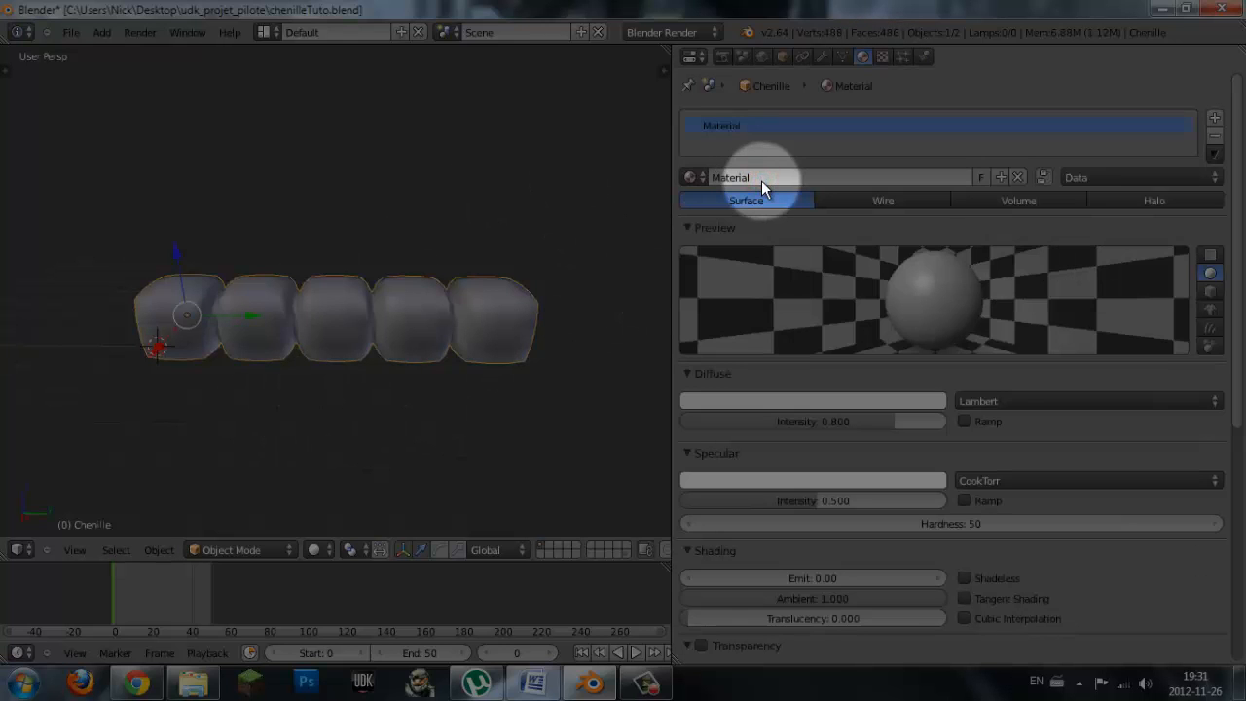
left_click(762, 179)
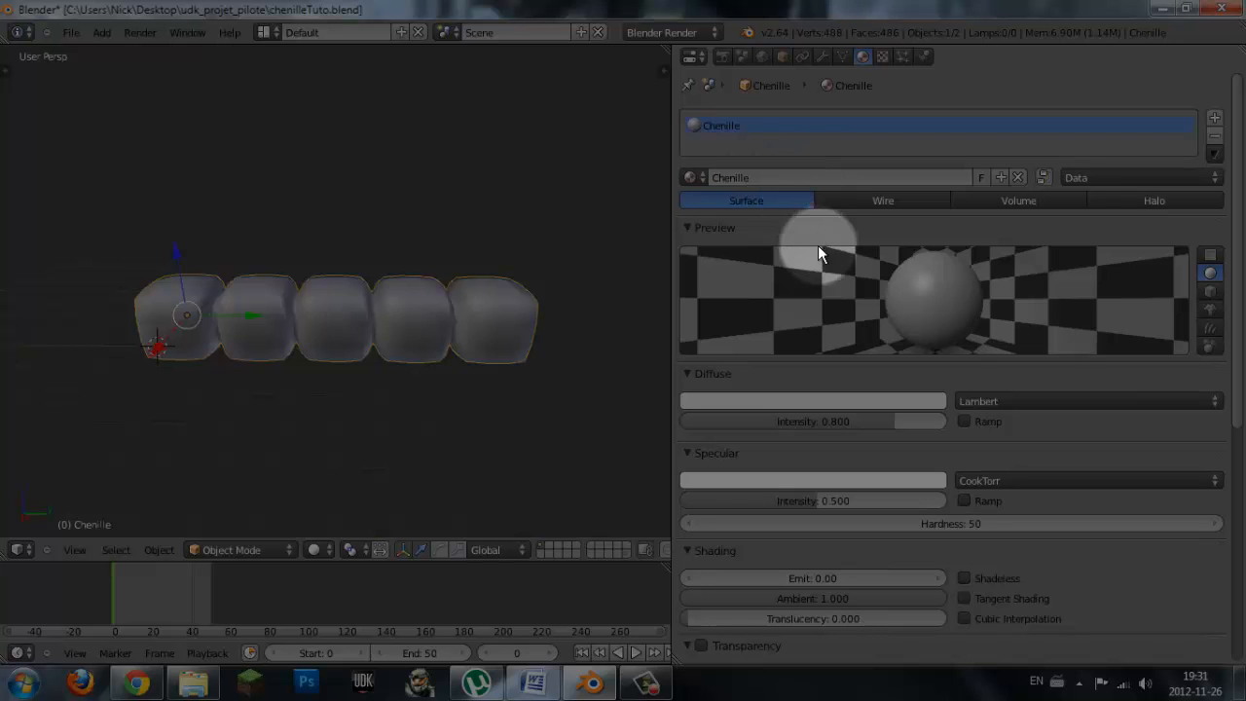
- Set the Chenille material's diffuse color to pure green with RGB values 0, 1, 0
left_click(744, 403)
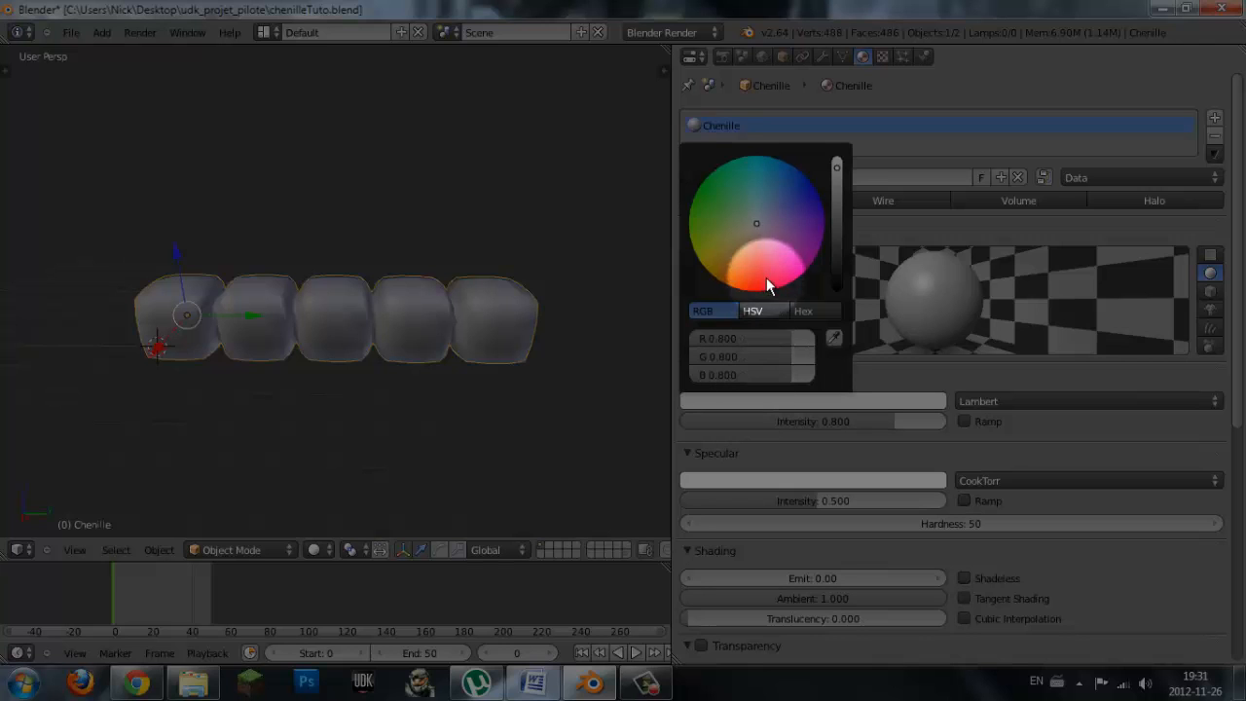
left_click_drag(749, 232, 672, 188)
left_click_drag(711, 222, 704, 192)
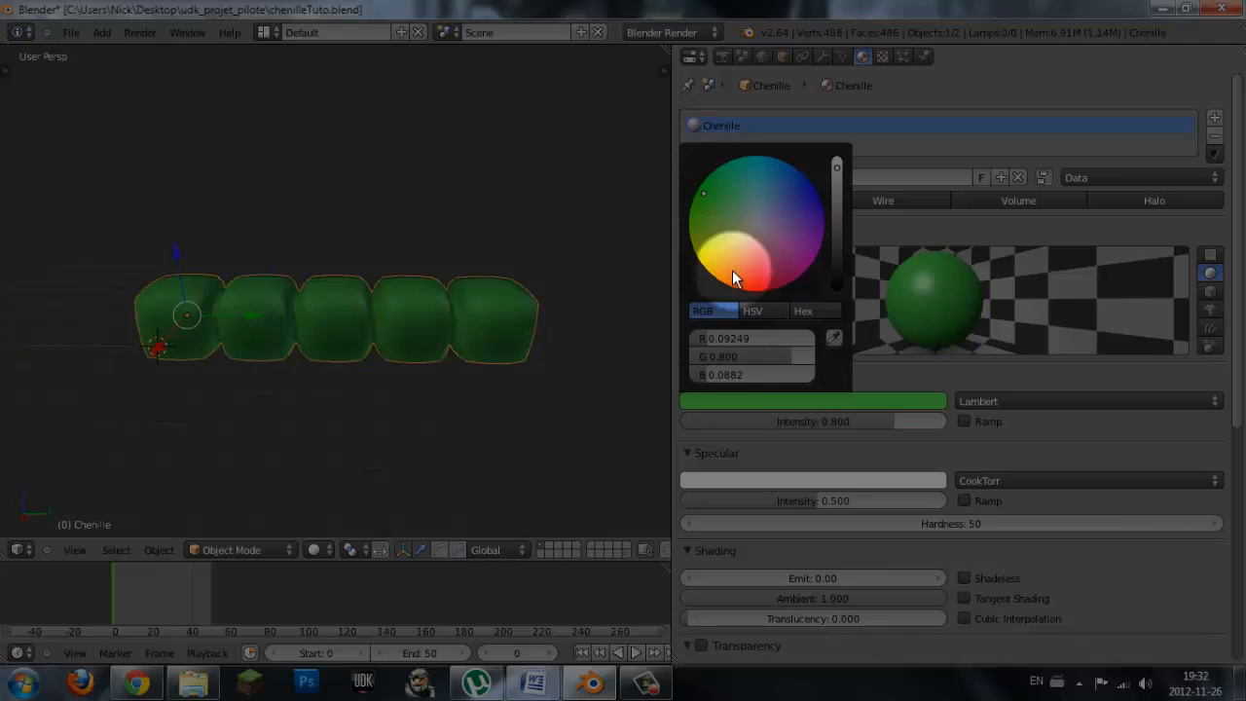
left_click_drag(760, 362, 811, 358)
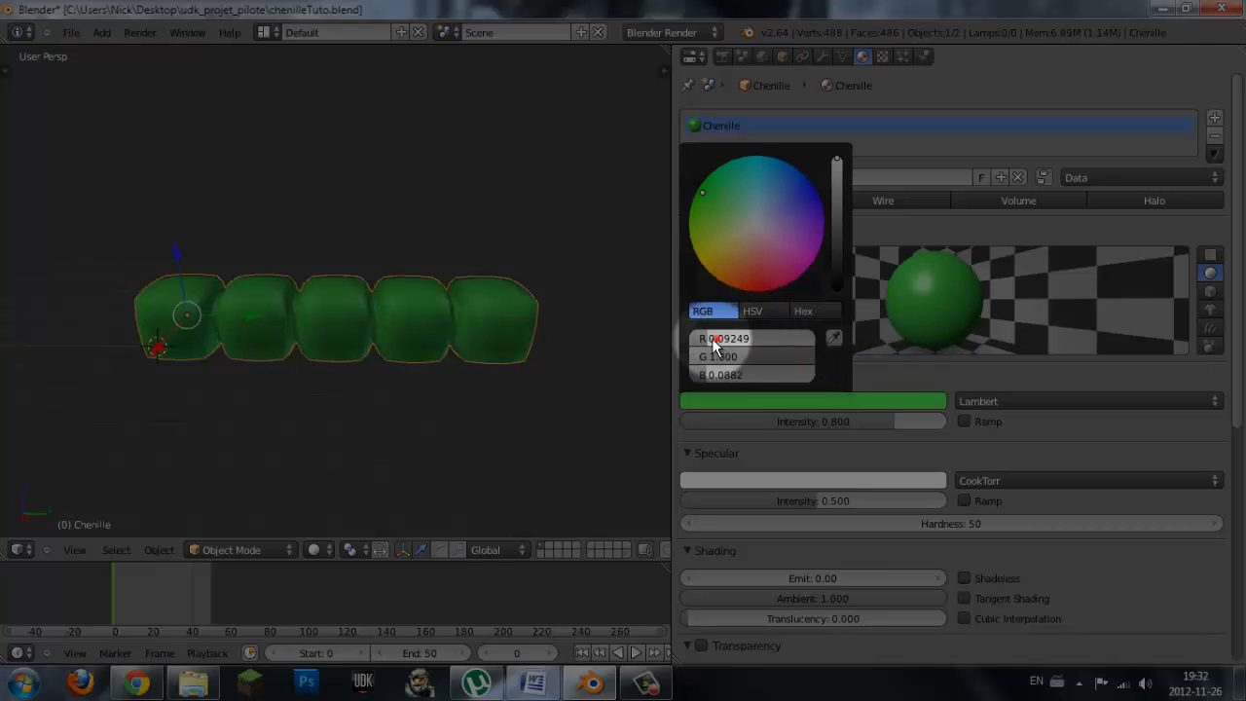
left_click(744, 408)
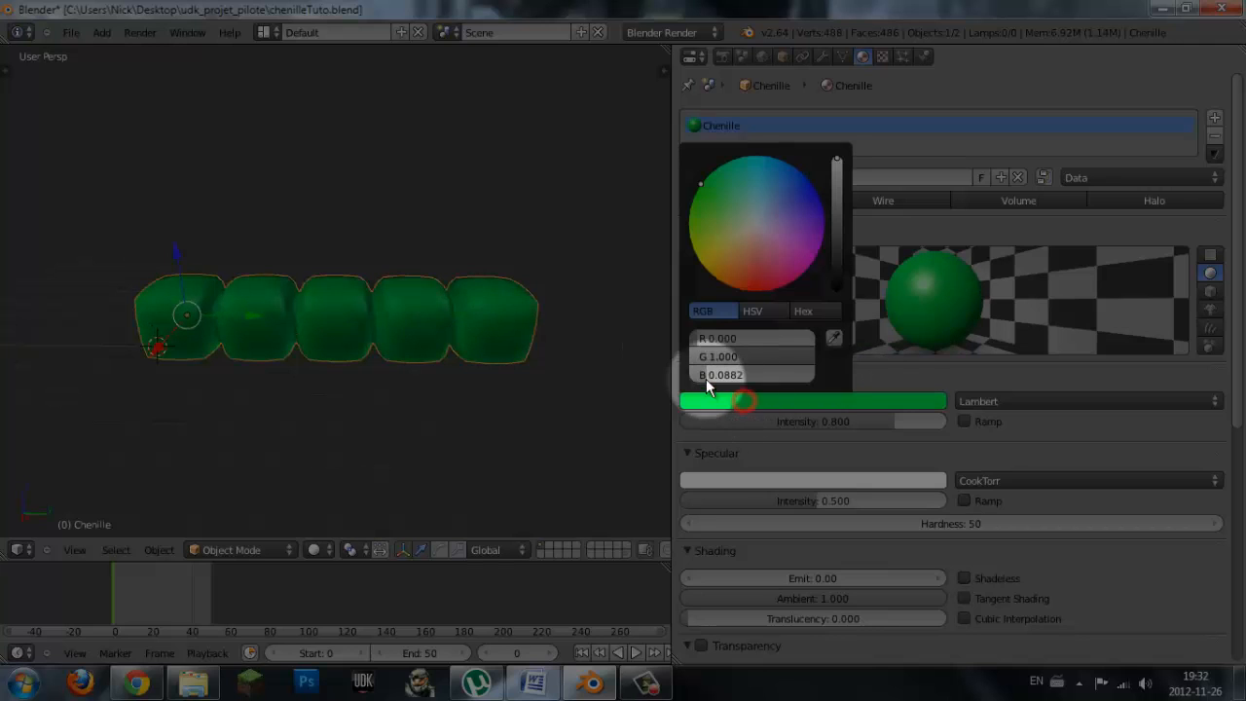
left_click(729, 399)
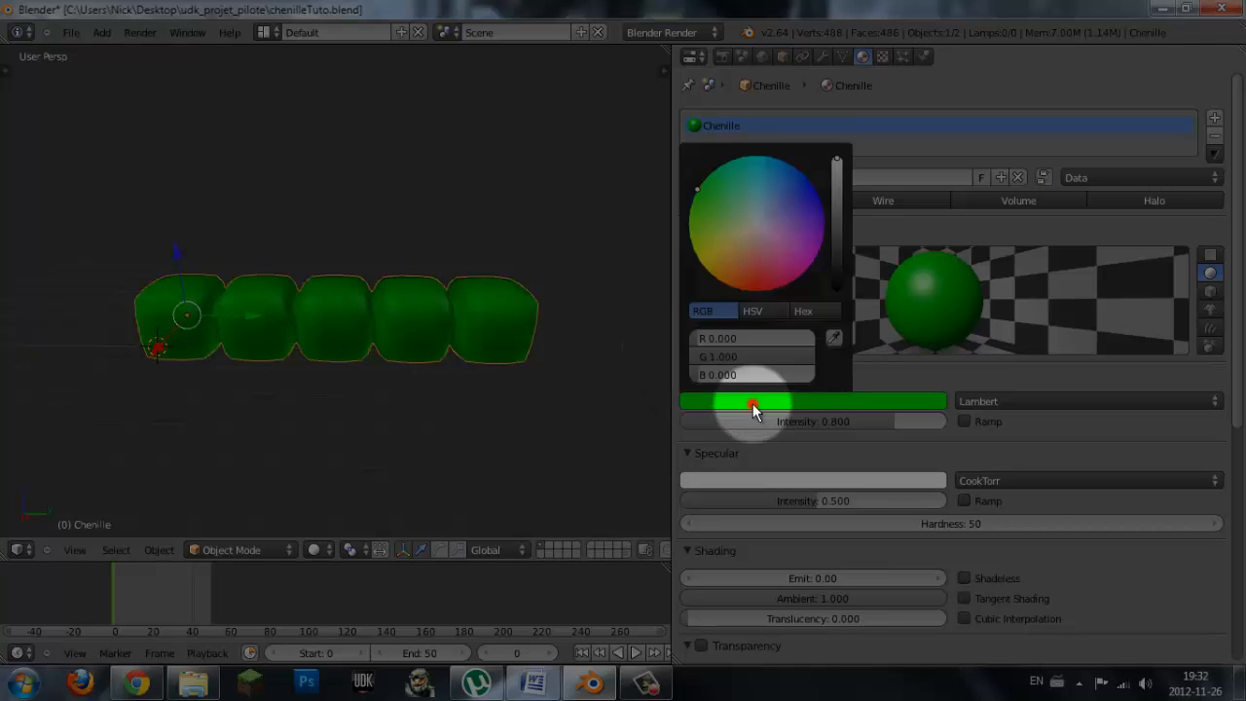
- Lower the Chenille material's diffuse intensity to 0.111 and check the darker green on the caterpillar from several angles
left_click_drag(808, 426, 678, 429)
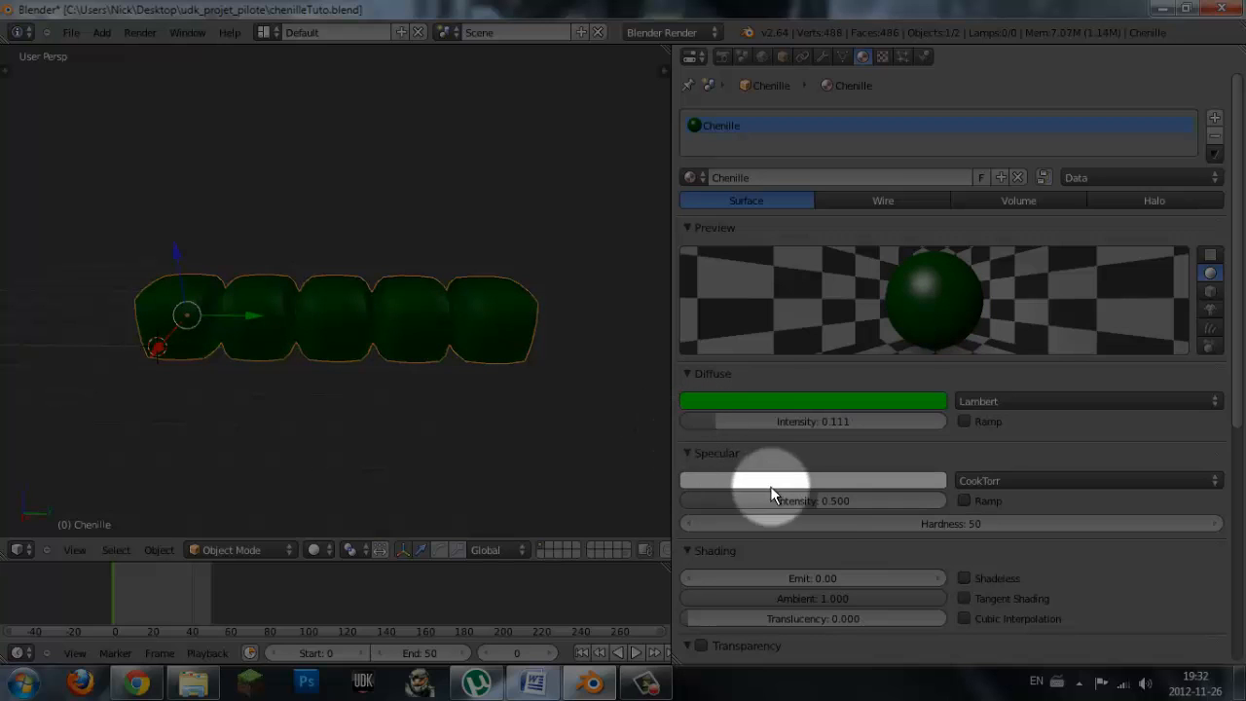
middle_click_drag(565, 399, 607, 423)
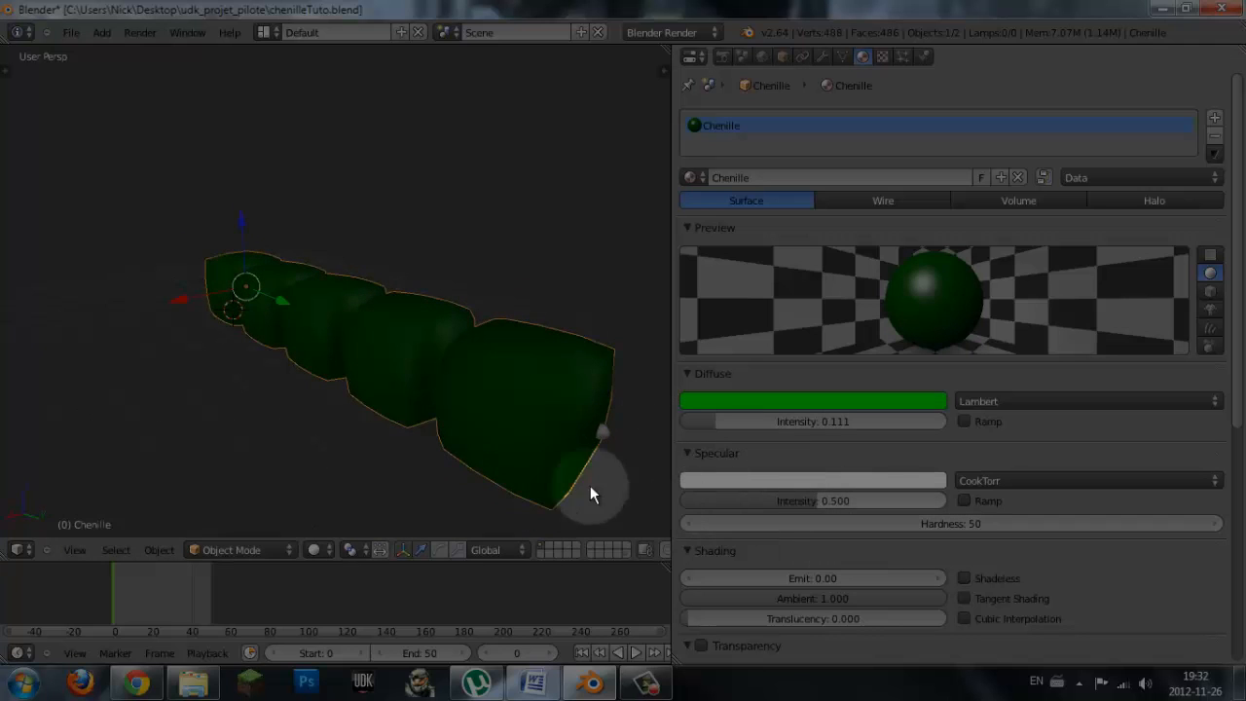
middle_click_drag(459, 477, 724, 503)
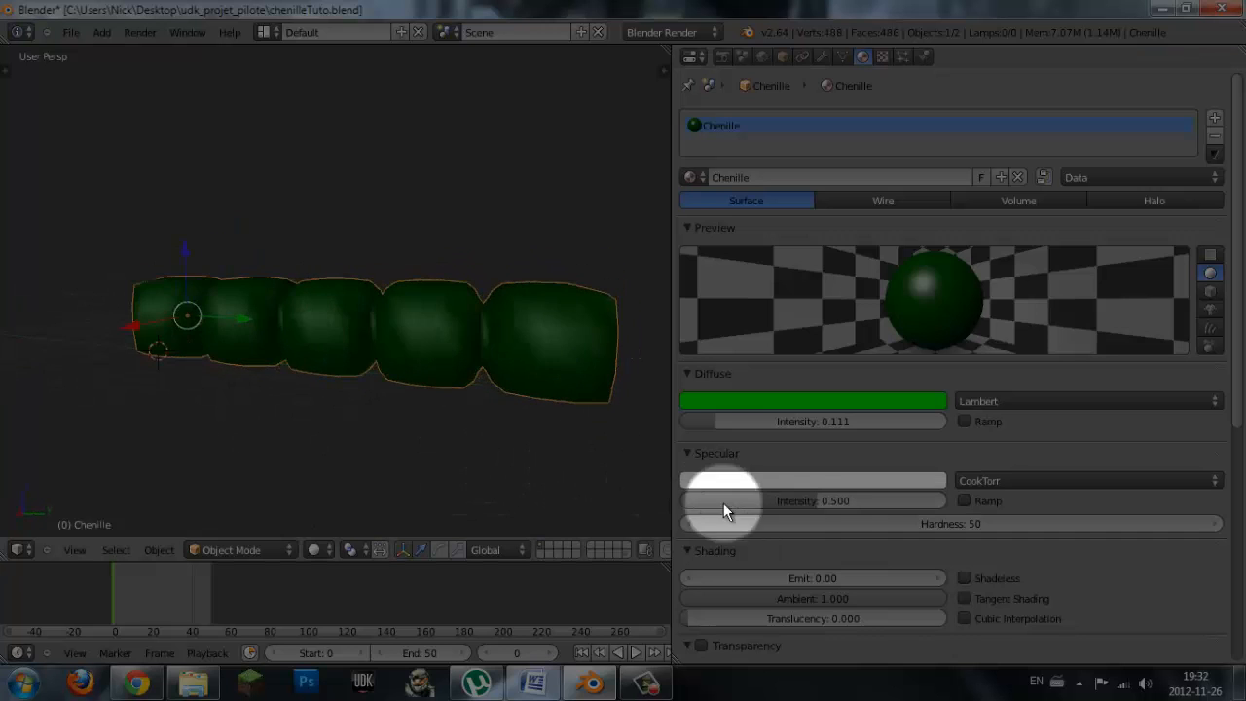
- Try a specular intensity of 0 on the Chenille material and set it back to 0.5
left_click_drag(818, 502, 619, 503)
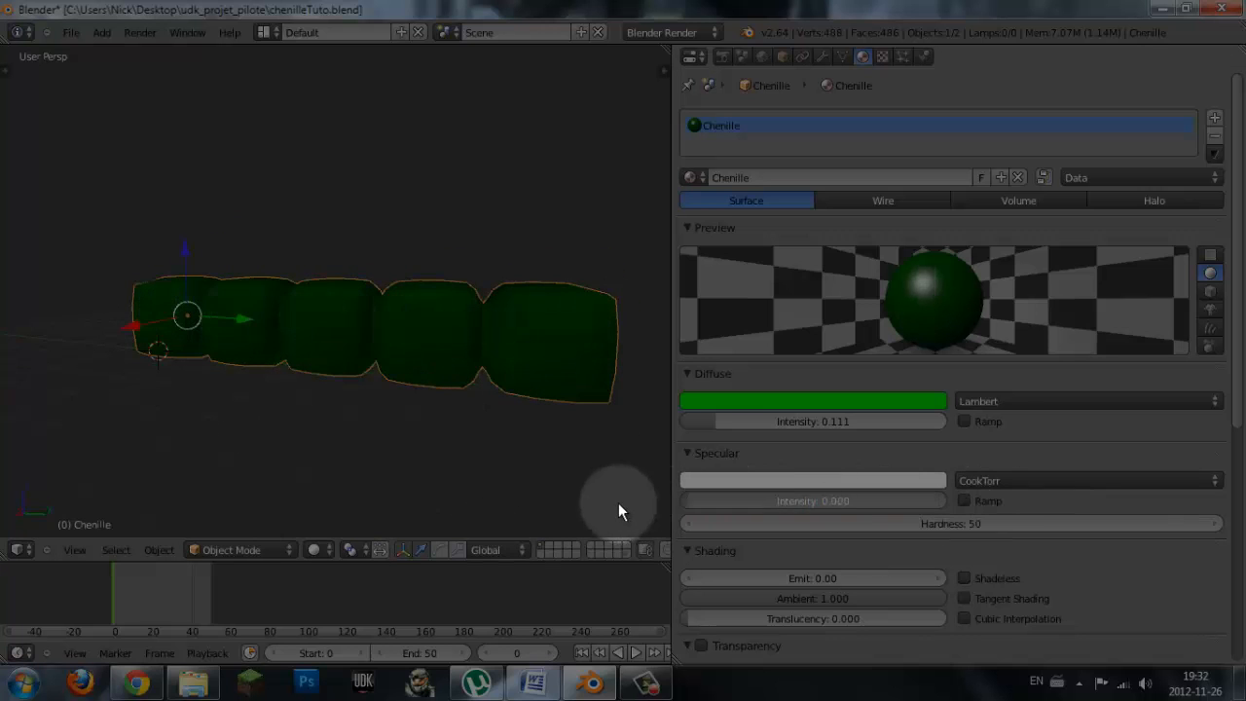
left_click_drag(743, 511, 822, 511)
left_click(822, 511)
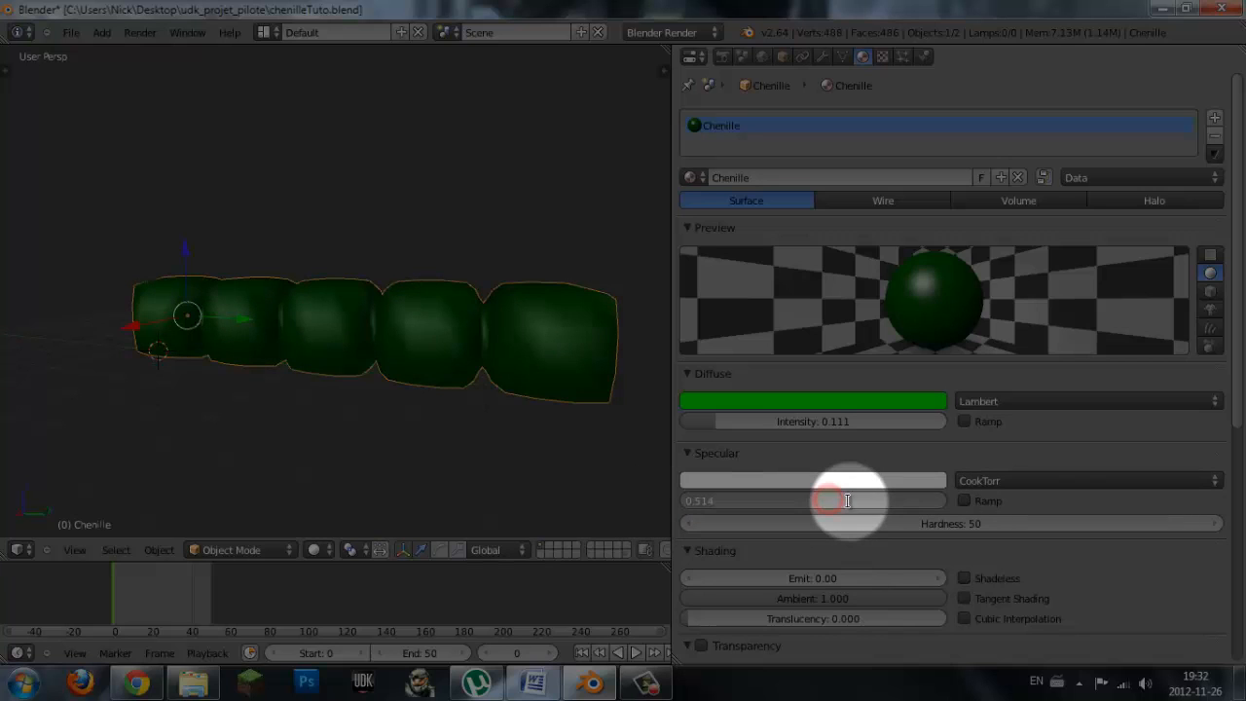
type("0.5")
key("Return")
middle_click_drag(514, 468, 427, 458)
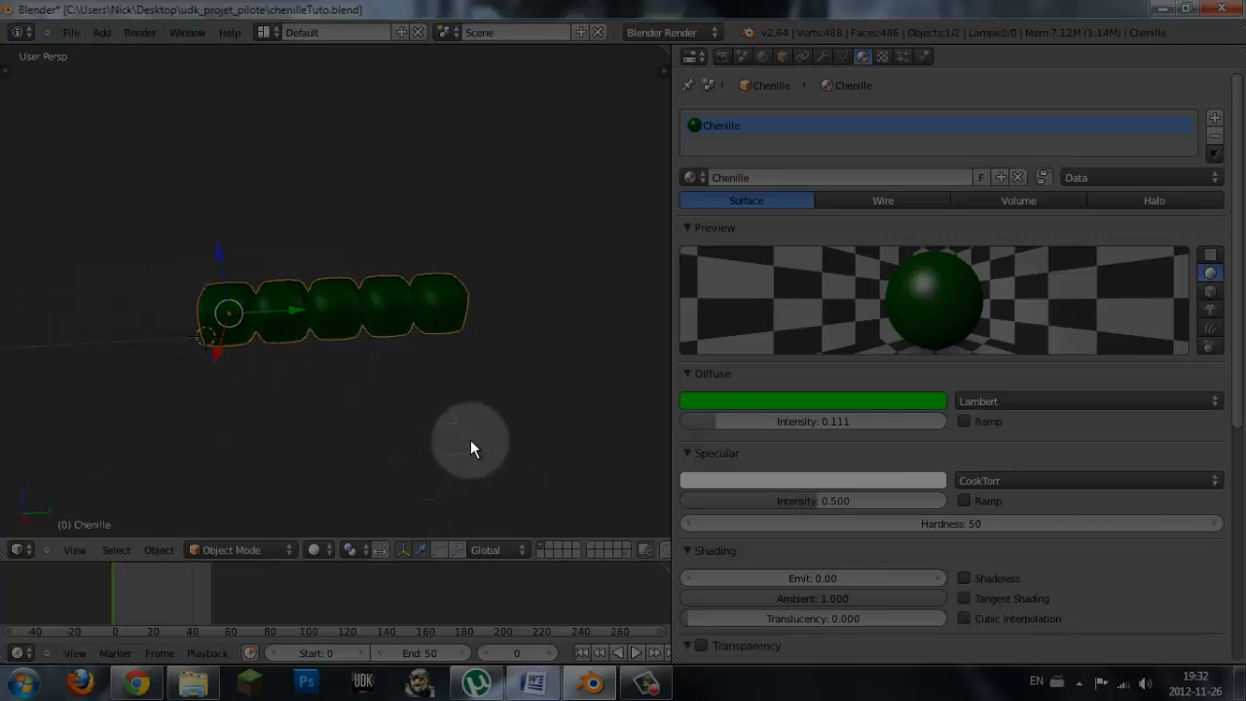
mouse_move(407, 395)
middle_mouse_down()
mouse_move(570, 398)
mouse_move(251, 398)
mouse_move(328, 390)
mouse_move(502, 332)
mouse_move(348, 318)
mouse_move(353, 372)
mouse_move(283, 368)
mouse_move(490, 353)
mouse_move(532, 306)
mouse_move(270, 340)
mouse_move(392, 403)
mouse_move(400, 395)
middle_mouse_up()
- Save the project as chenilleTuto.blend in the udk_projet_pilote folder, overwriting the existing file
left_click(71, 32)
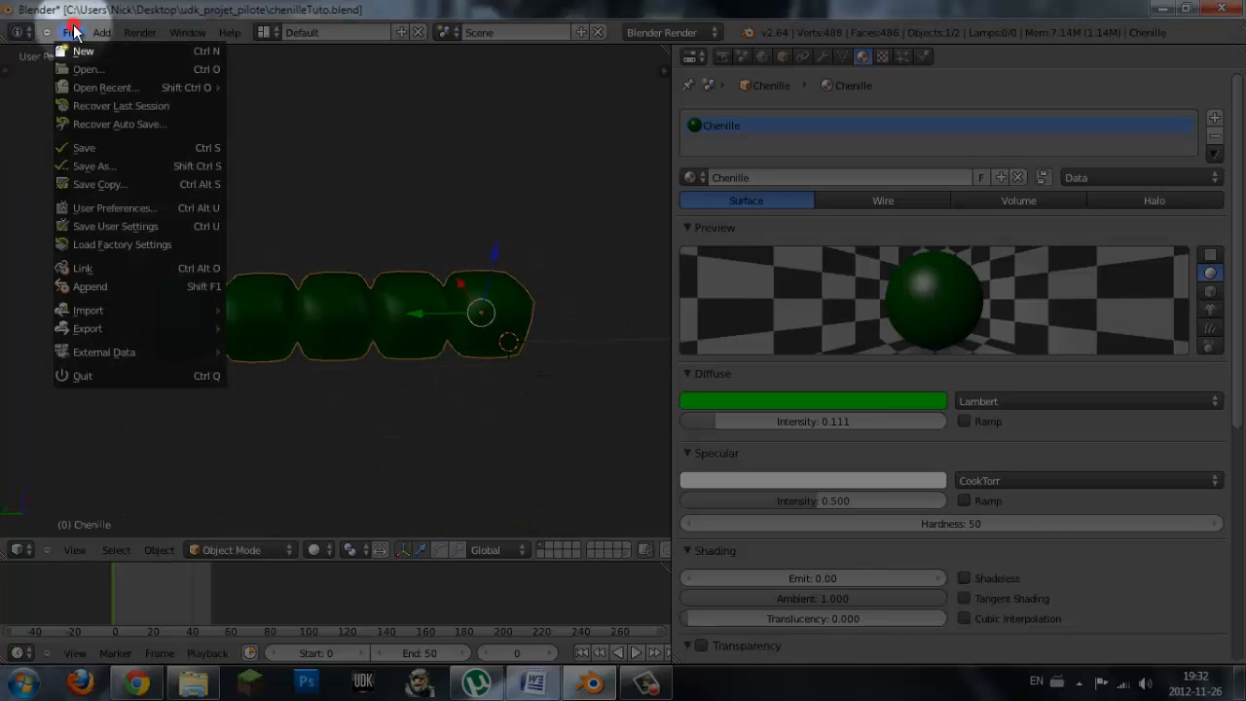
left_click(81, 166)
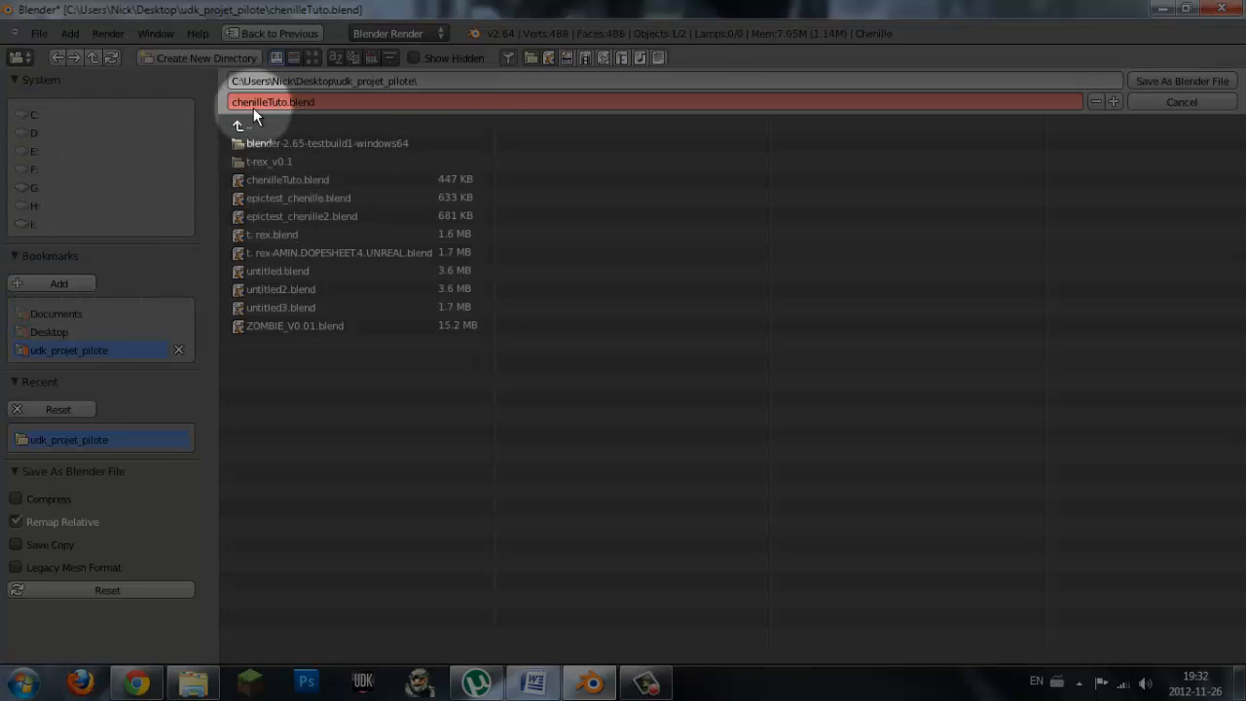
left_click(1164, 81)
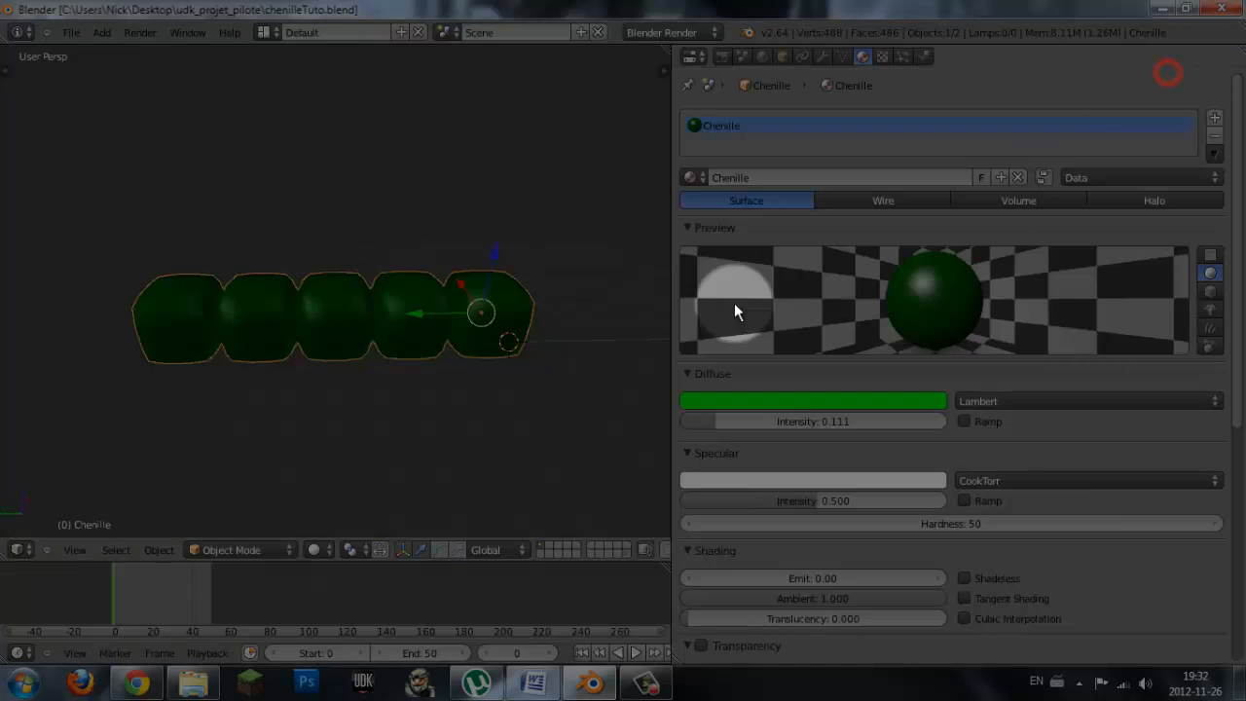
left_click(71, 32)
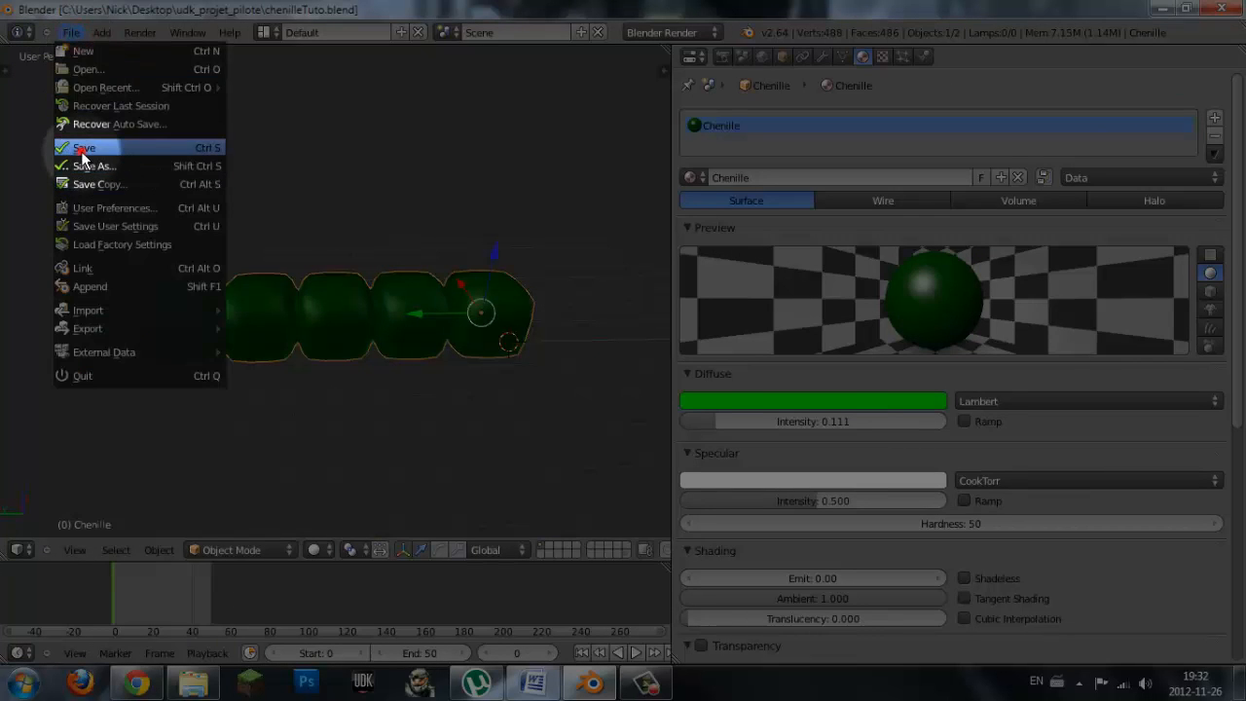
left_click(81, 151)
left_click(68, 32)
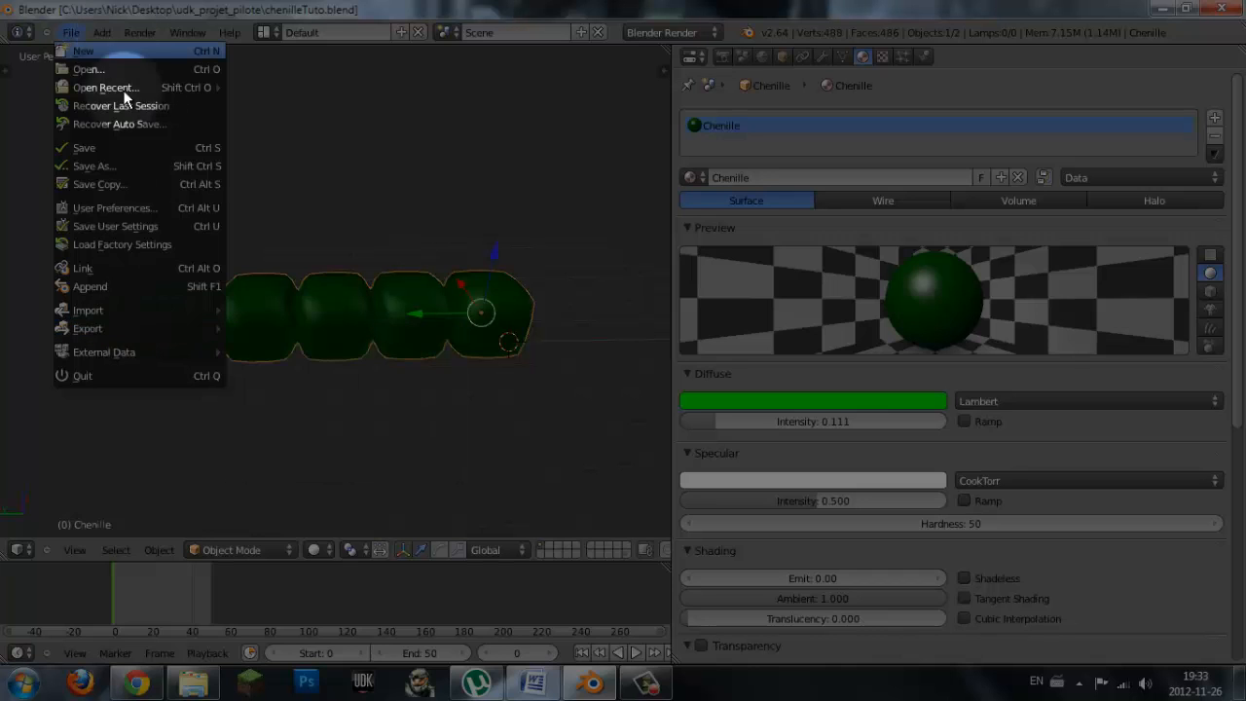
mouse_move(129, 331)
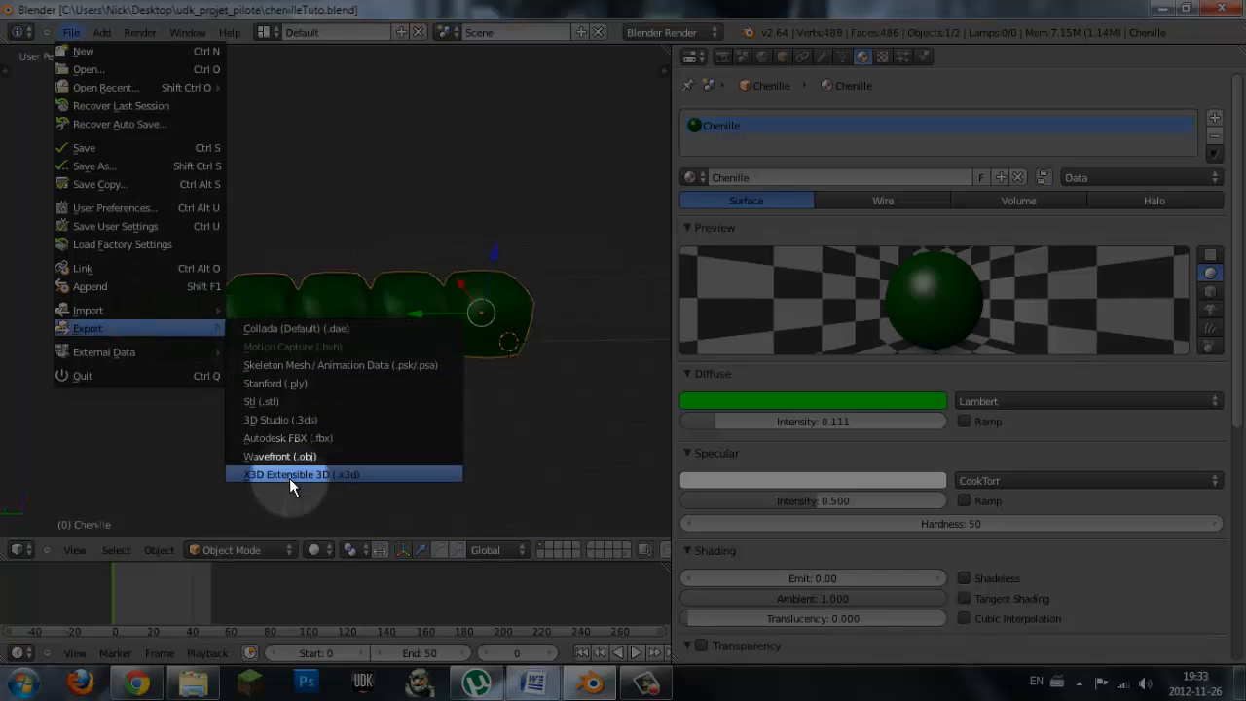
key("Escape")
left_click(72, 32)
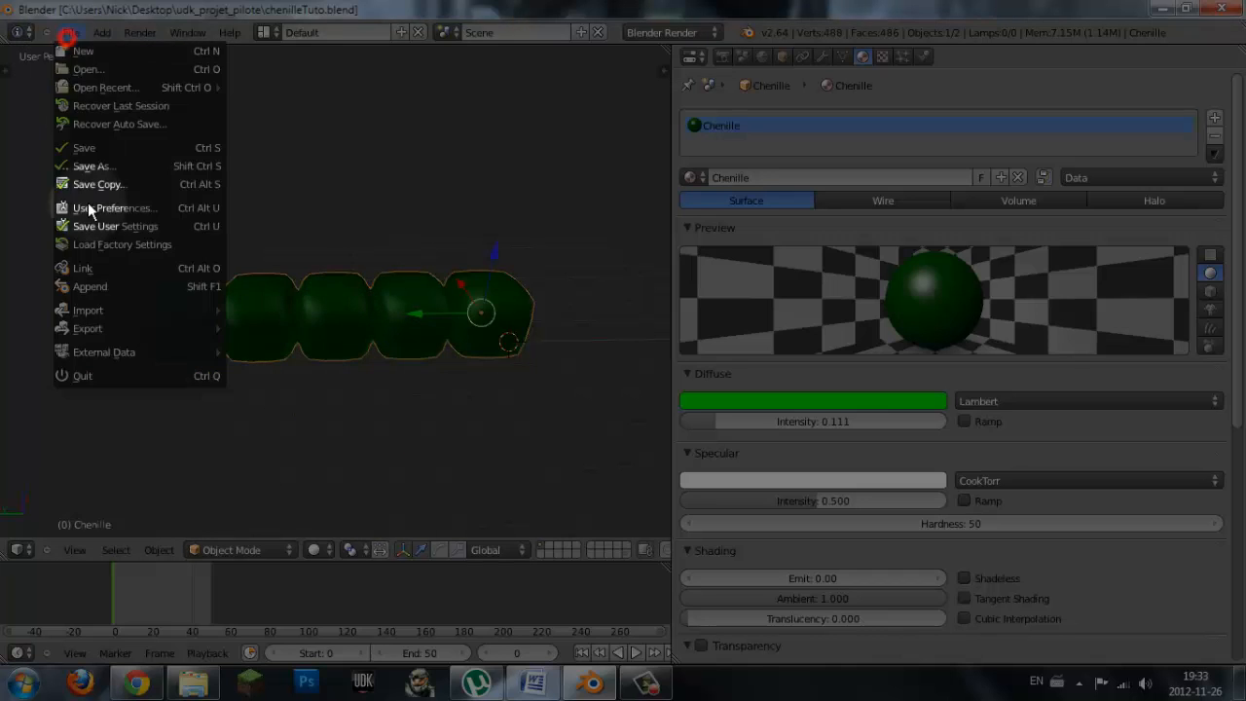
mouse_move(95, 328)
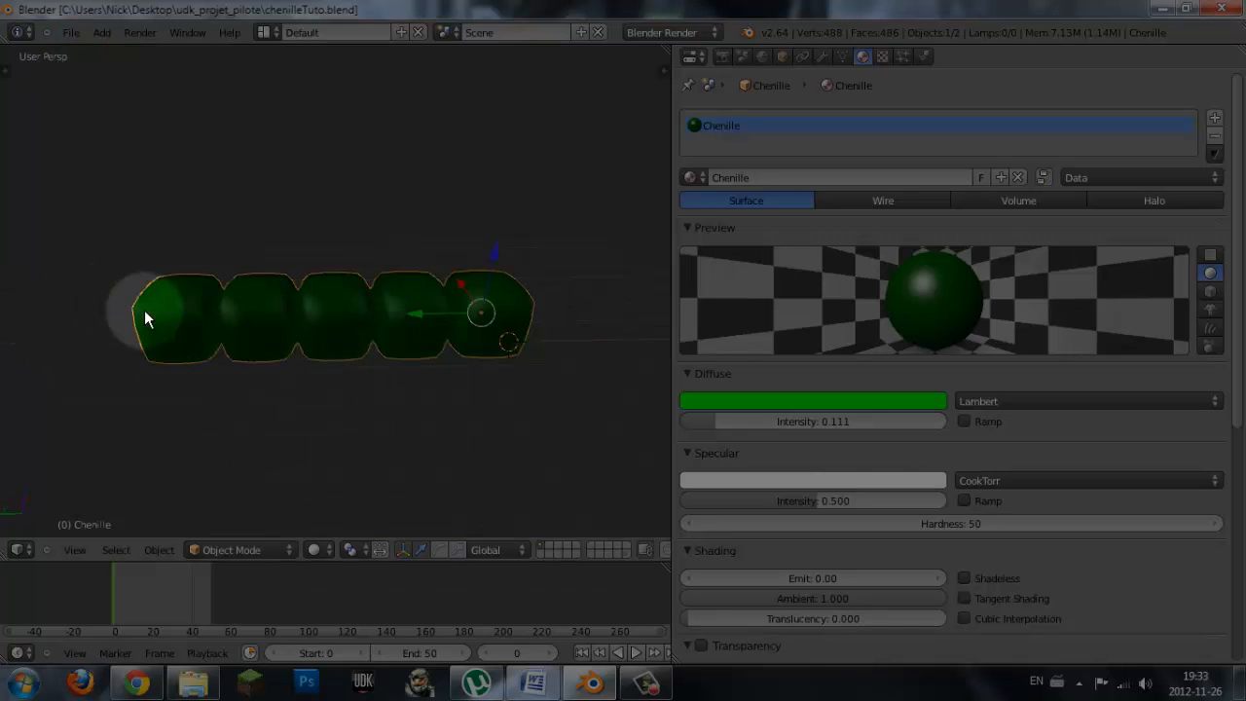
middle_click_drag(144, 309, 475, 330)
scroll(552, 281, "up", 4)
scroll(537, 320, "down", 4)
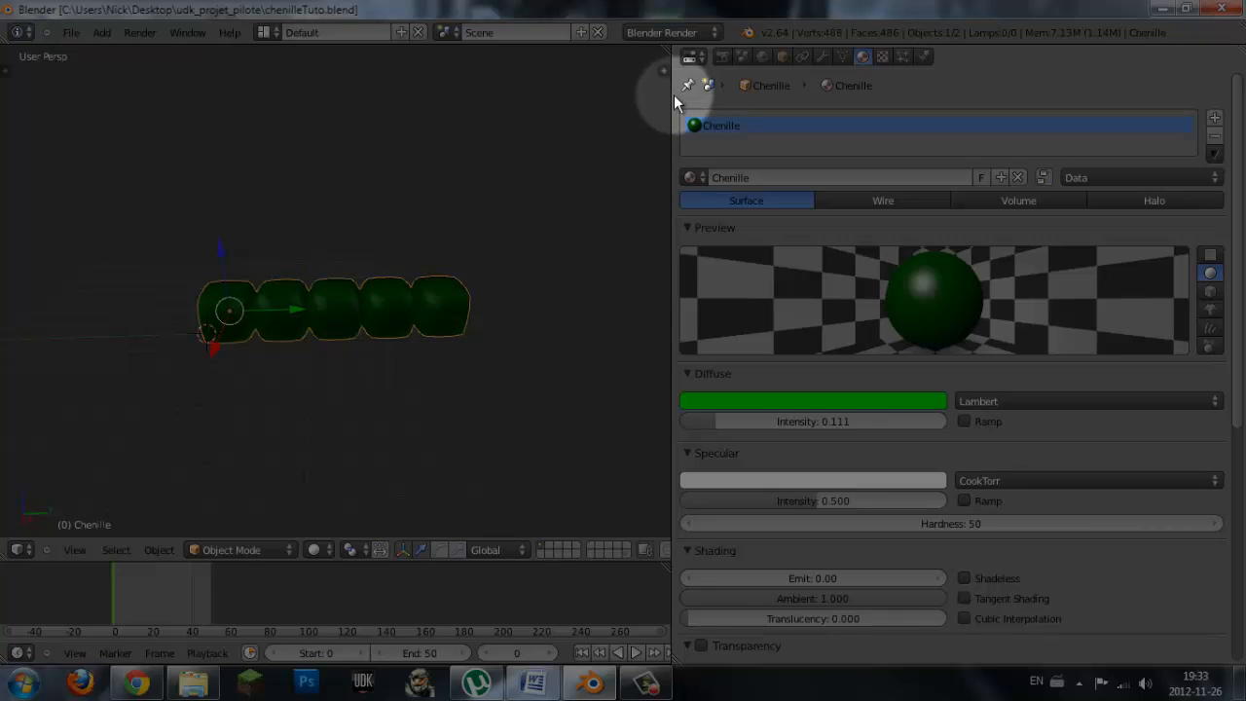
middle_click_drag(375, 390, 409, 409)
left_click(690, 204)
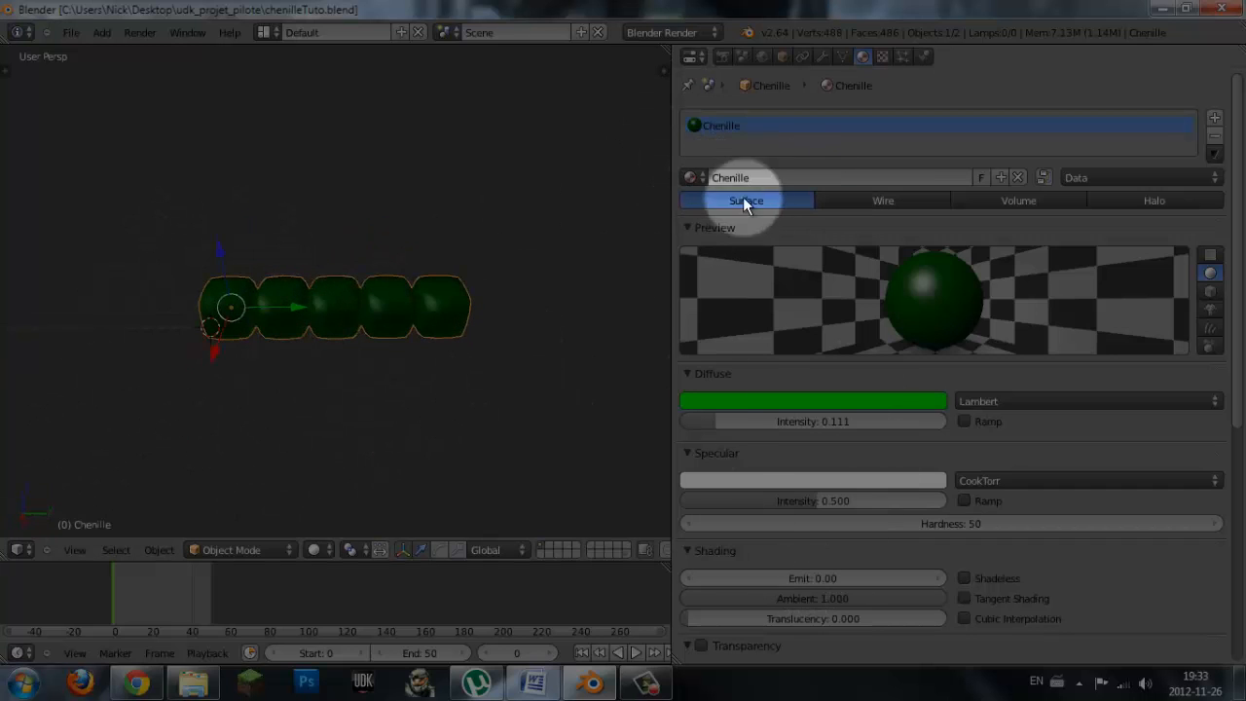
- Change the Properties area to the DopeSheet's Action Editor and assign the Avancer action to the Chenille mesh
left_click(693, 56)
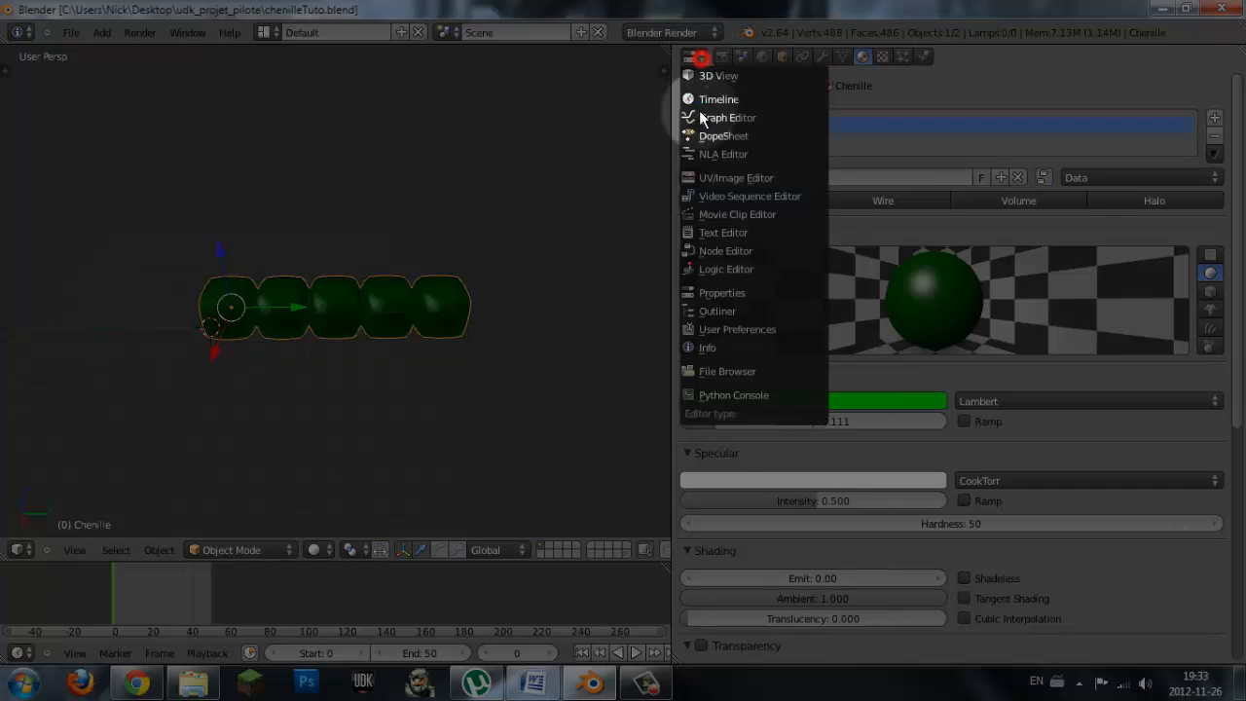
left_click(740, 140)
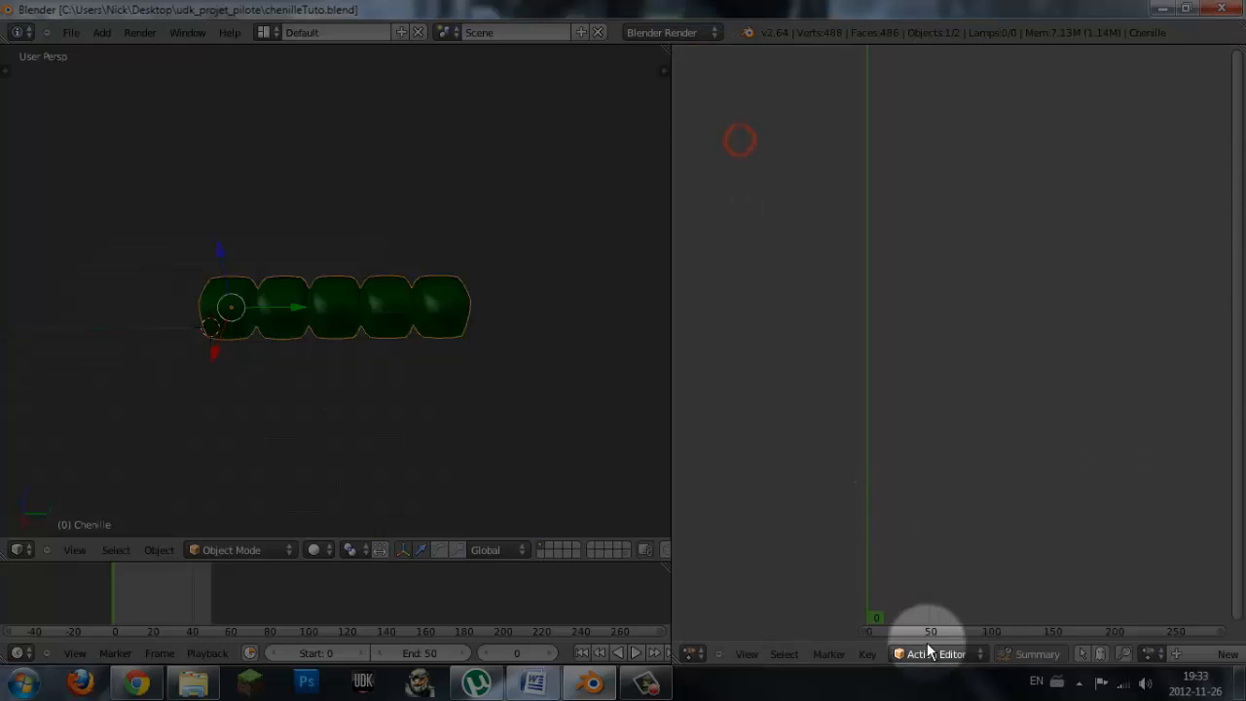
left_click(1155, 654)
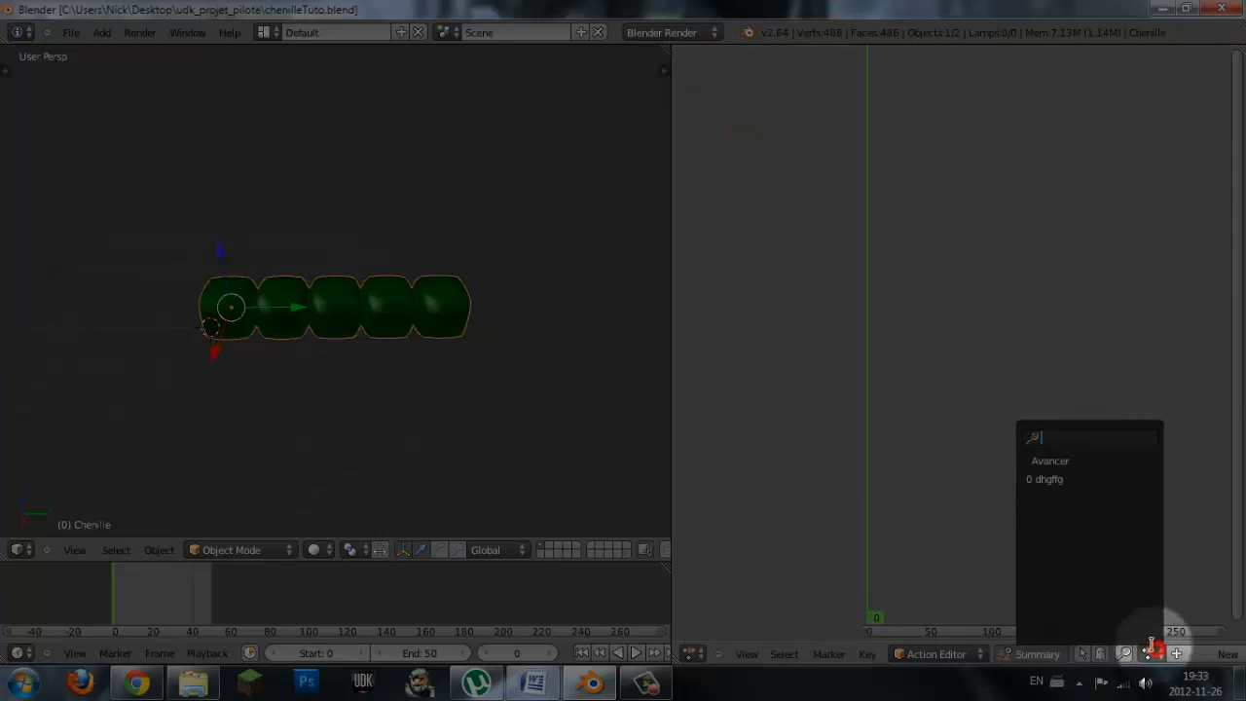
left_click(1046, 460)
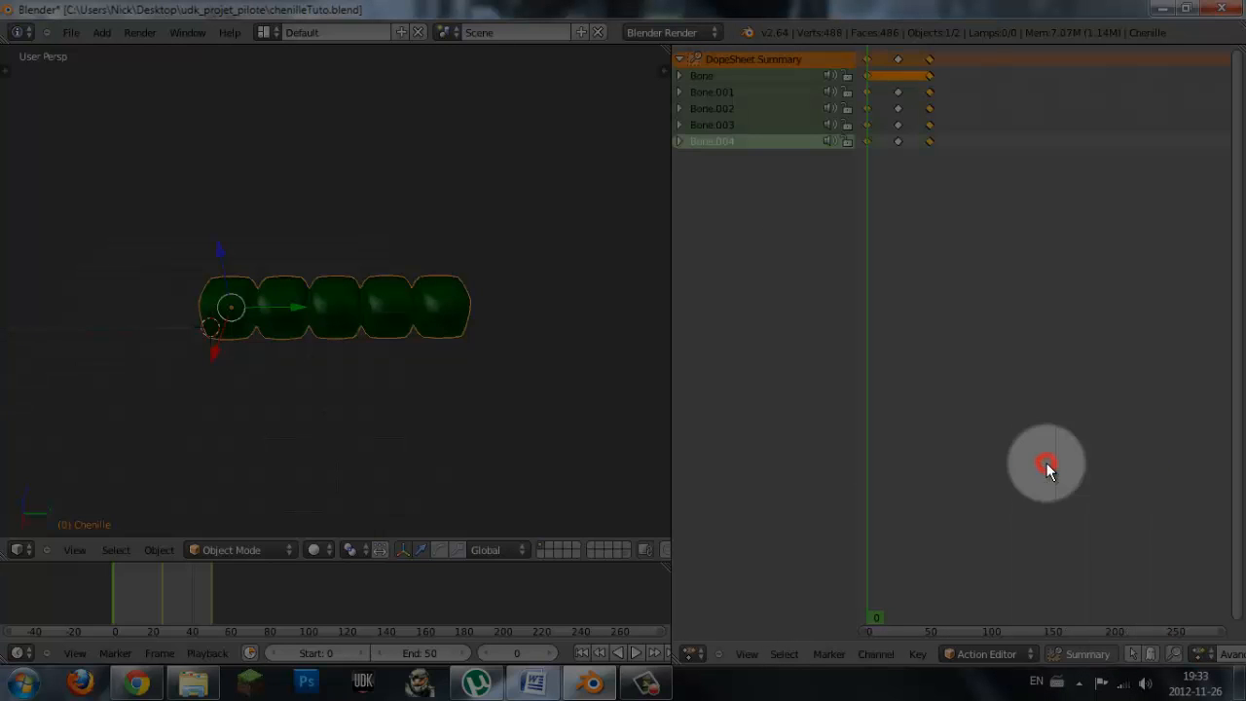
- Play the Avancer animation and examine the green caterpillar's crawl up close and from another angle
left_click(635, 654)
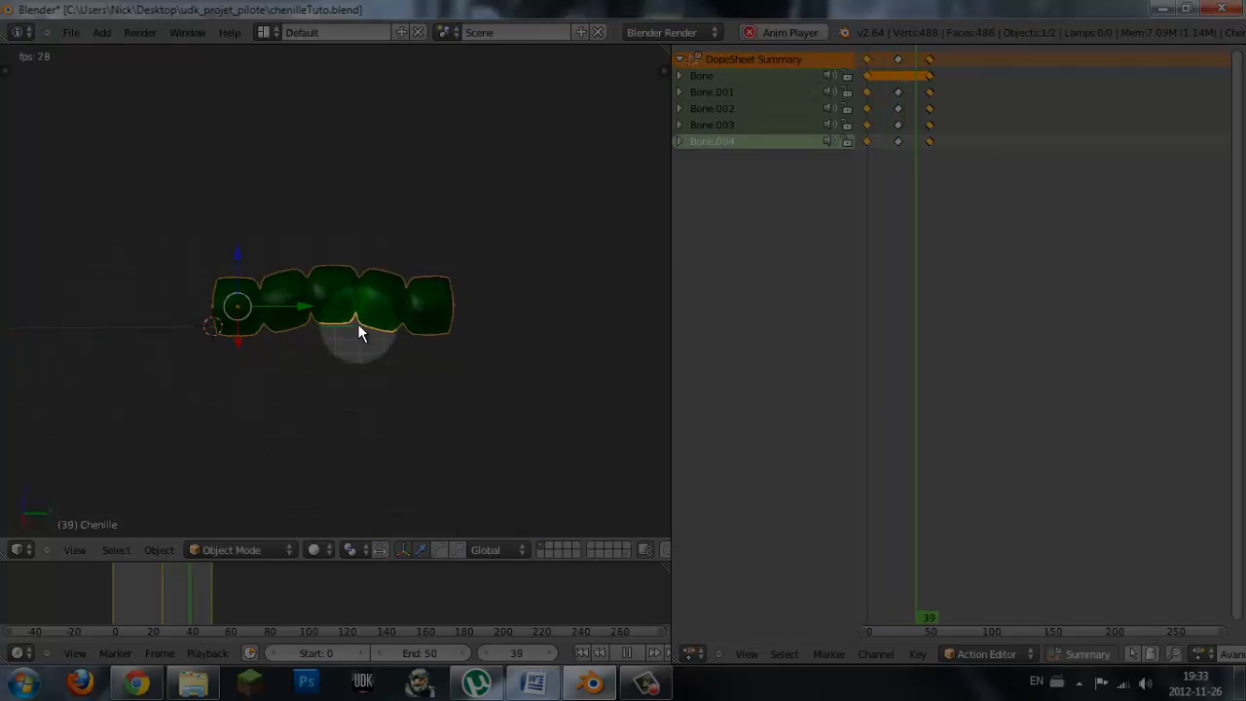
scroll(328, 355, "up", 3)
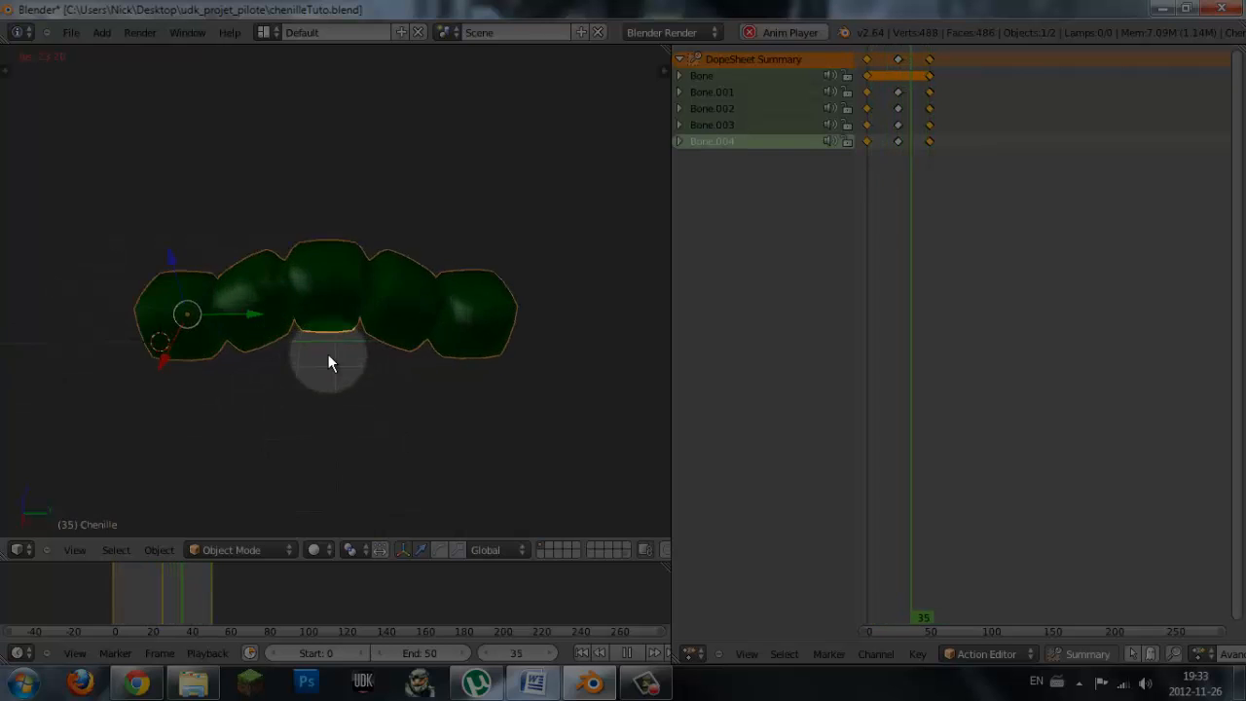
scroll(339, 310, "up", 2)
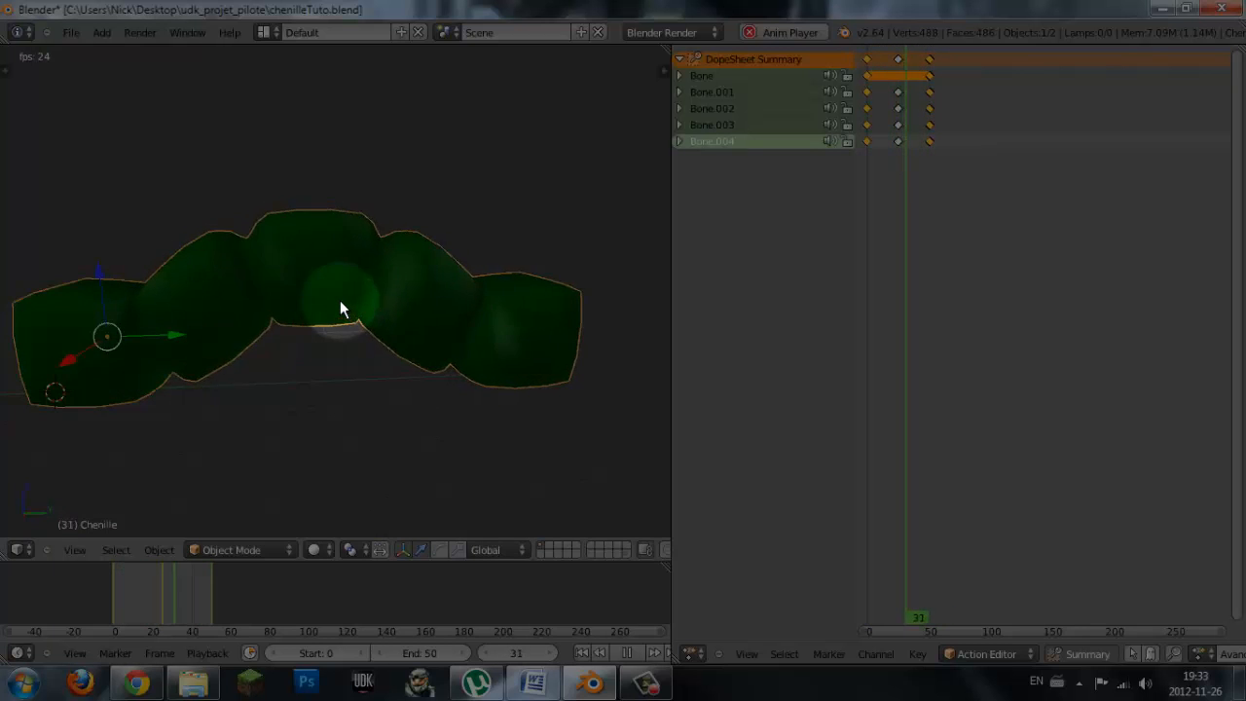
middle_click_drag(339, 310, 369, 371)
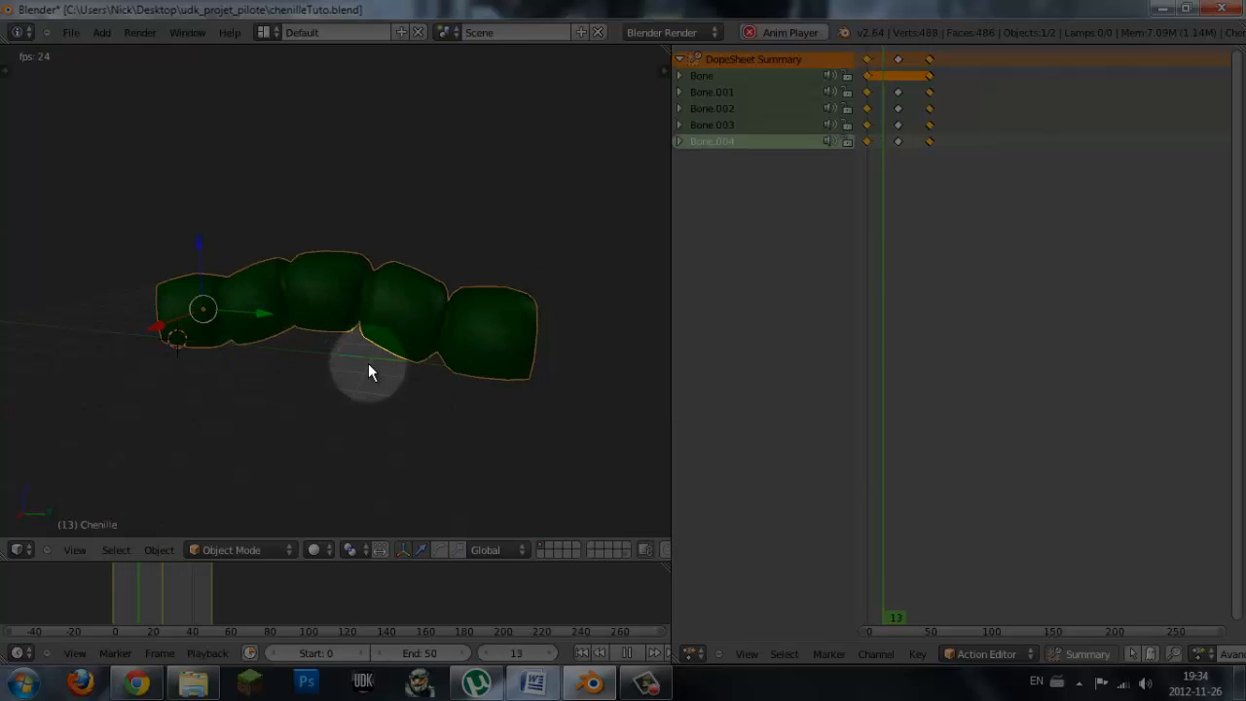